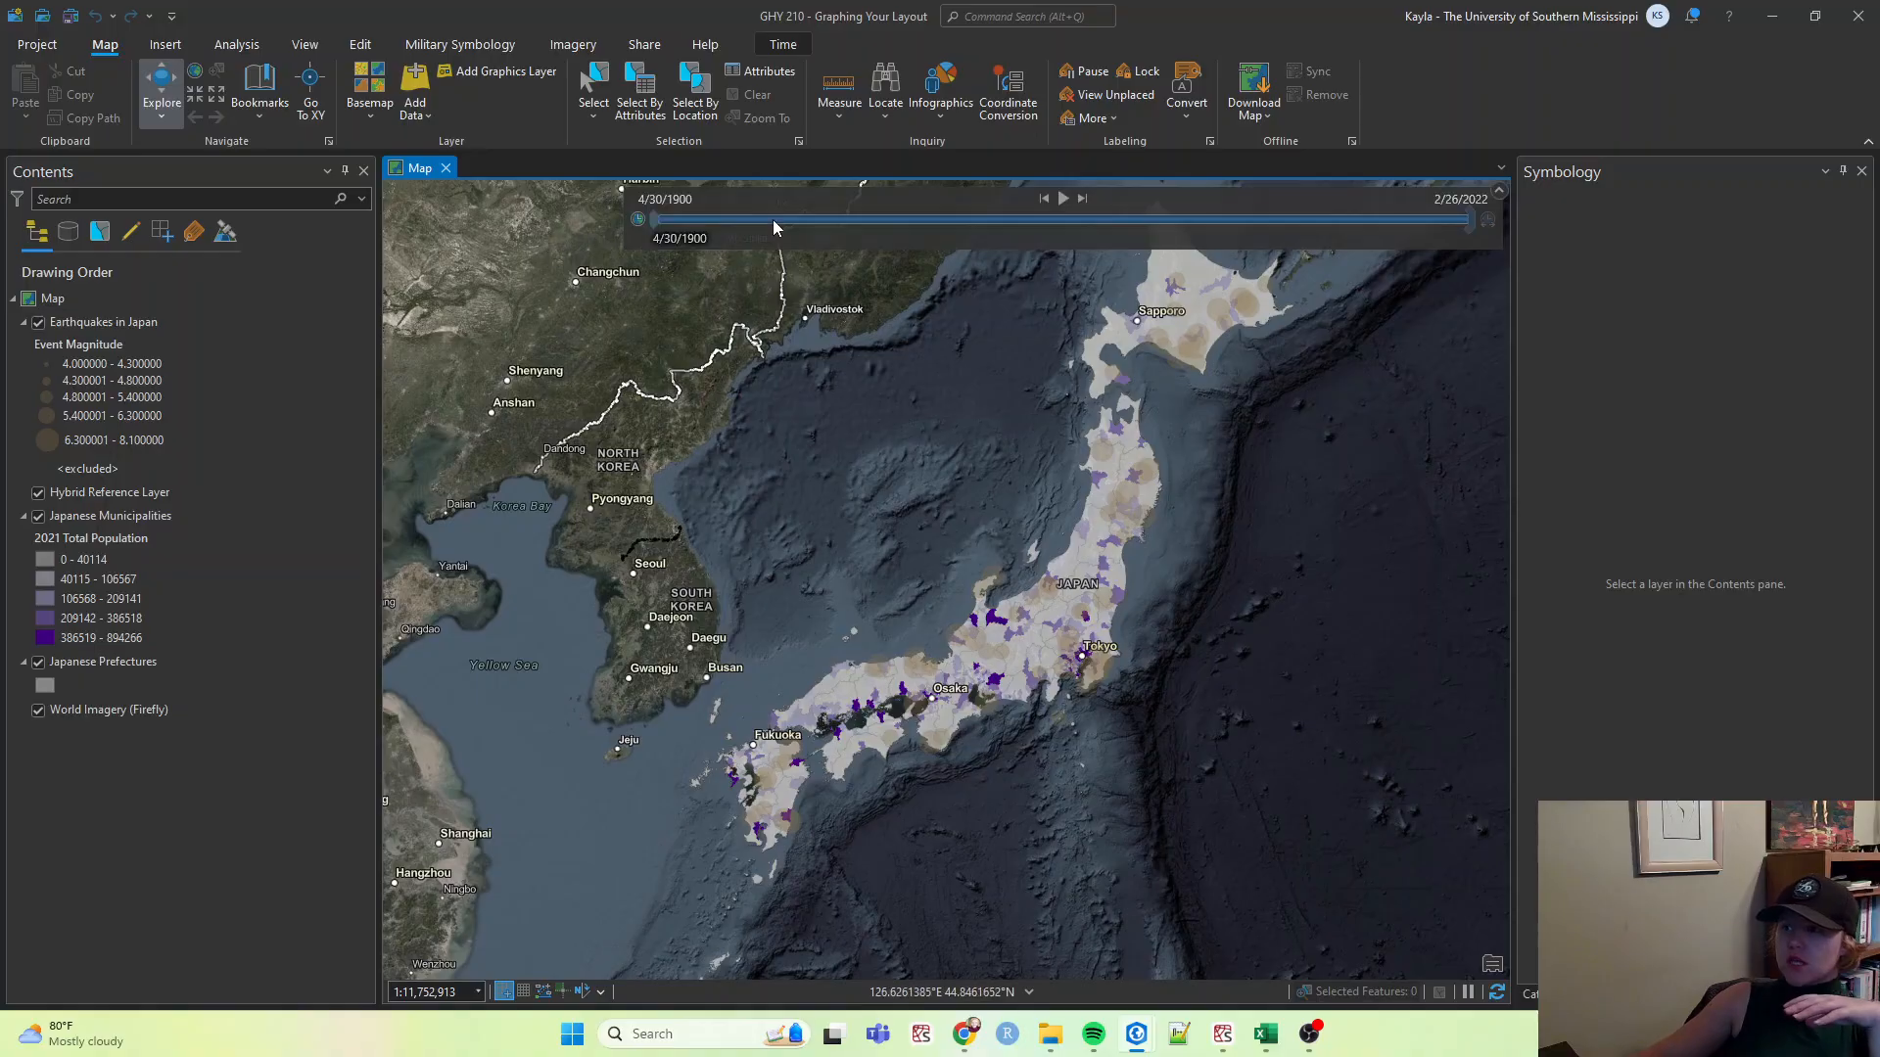
{"action": "left_click_drag", "start_coordinate": [654, 220], "coordinate": [530, 280]}
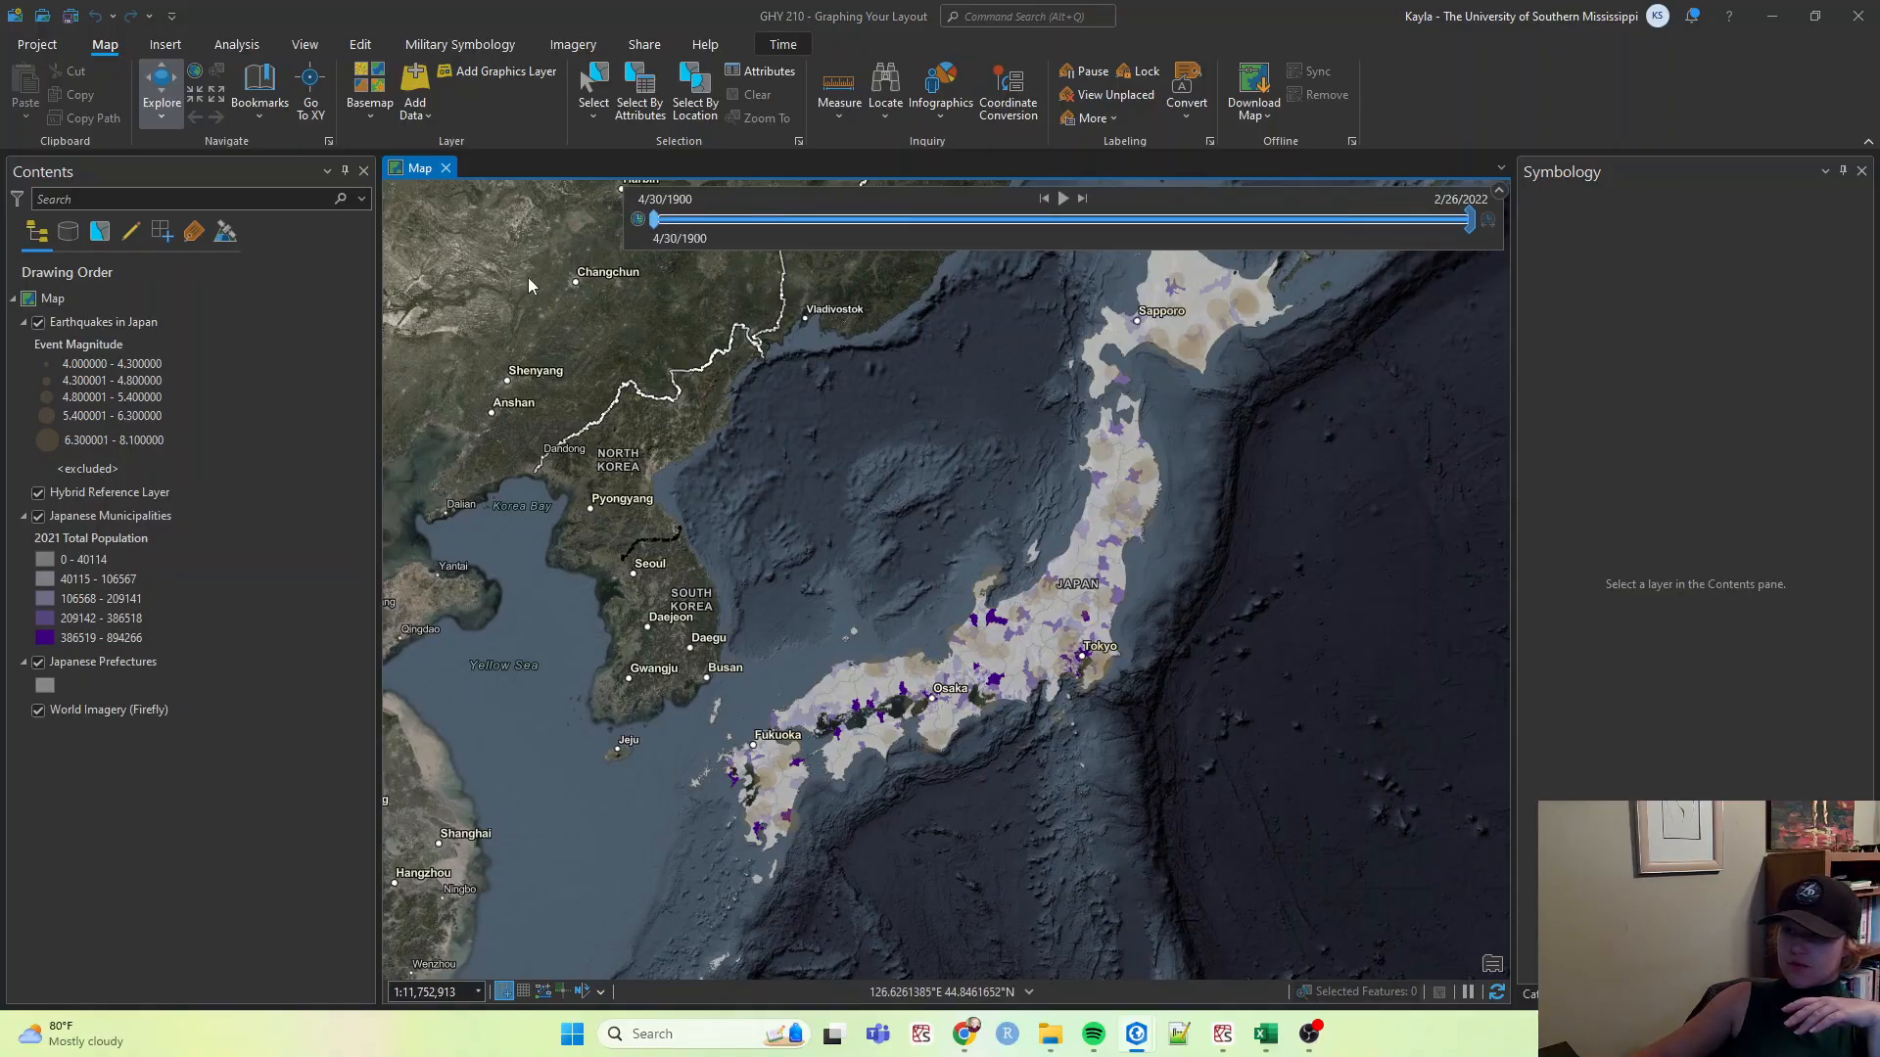
{"action": "left_click", "coordinate": [87, 515]}
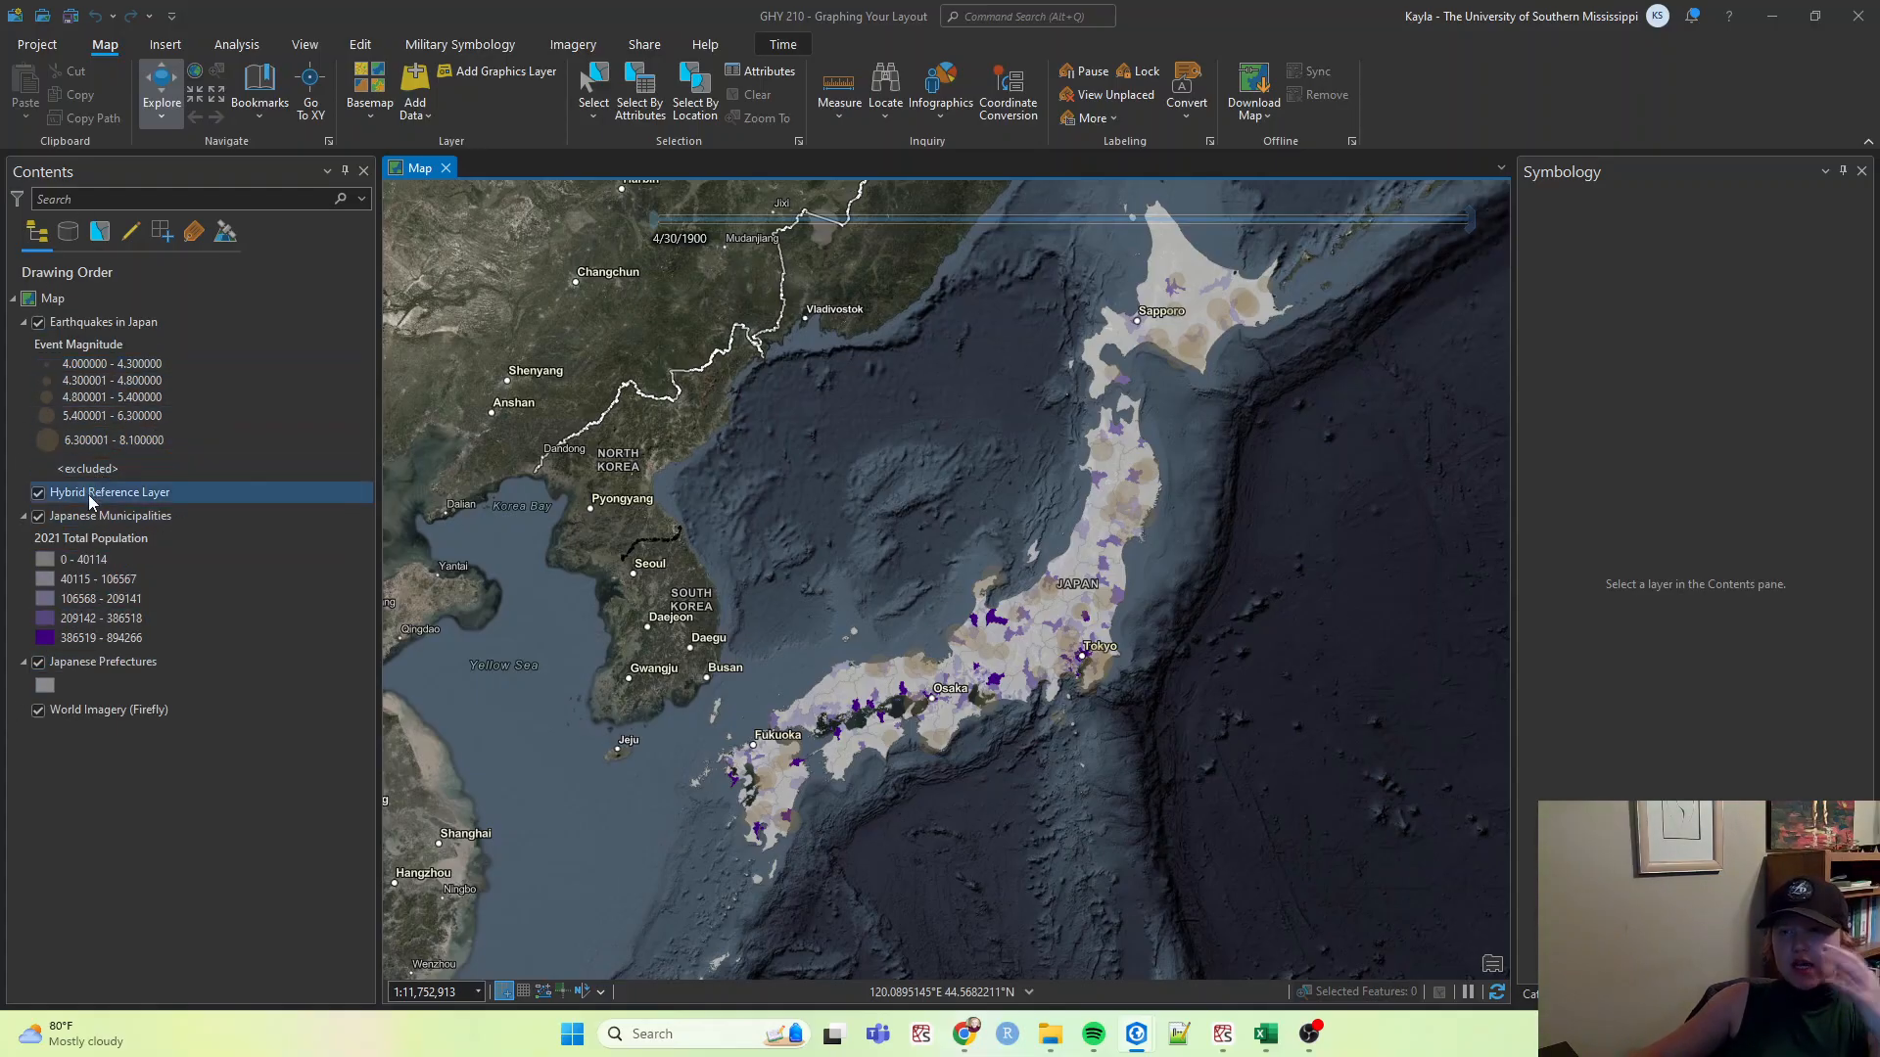
Rename the earthquakes layer to earthquakes_In_JP in its layer properties.
{"action": "left_click", "coordinate": [121, 324]}
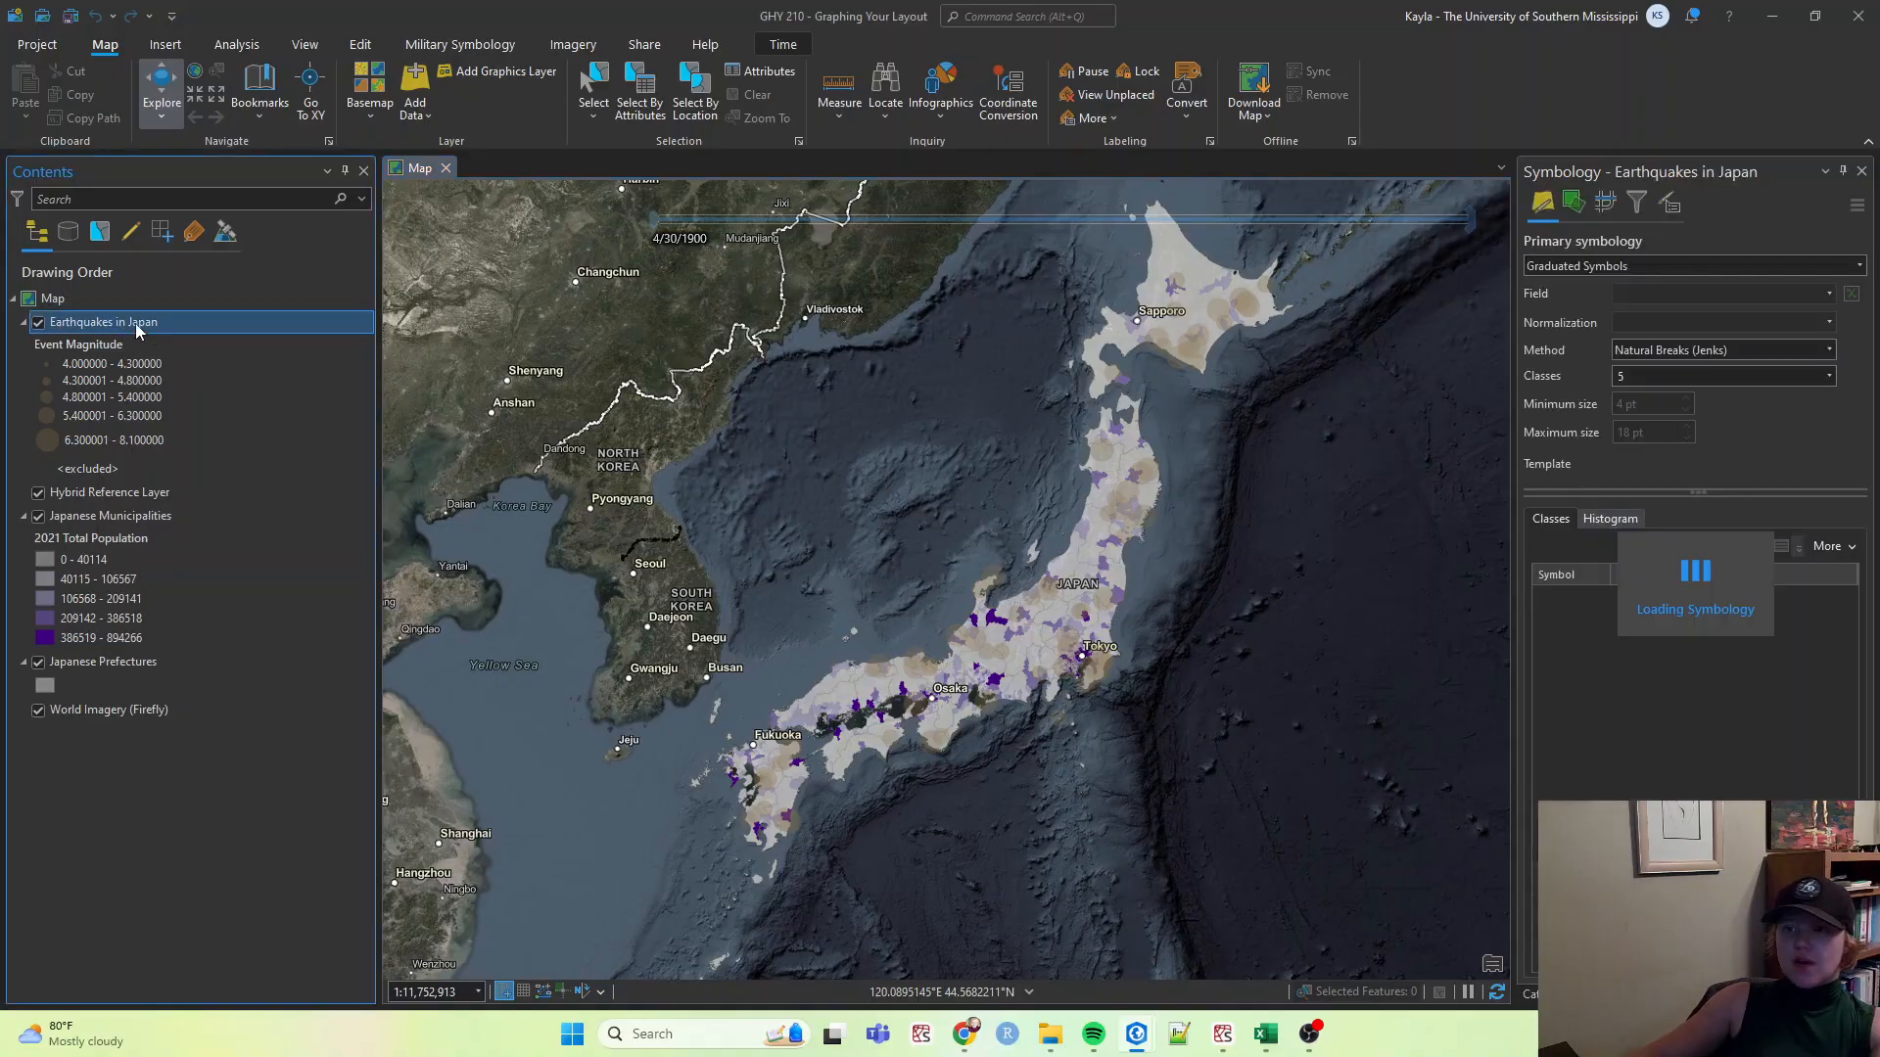
{"action": "double_click", "coordinate": [136, 323]}
{"action": "left_click_drag", "start_coordinate": [938, 378], "coordinate": [329, 442]}
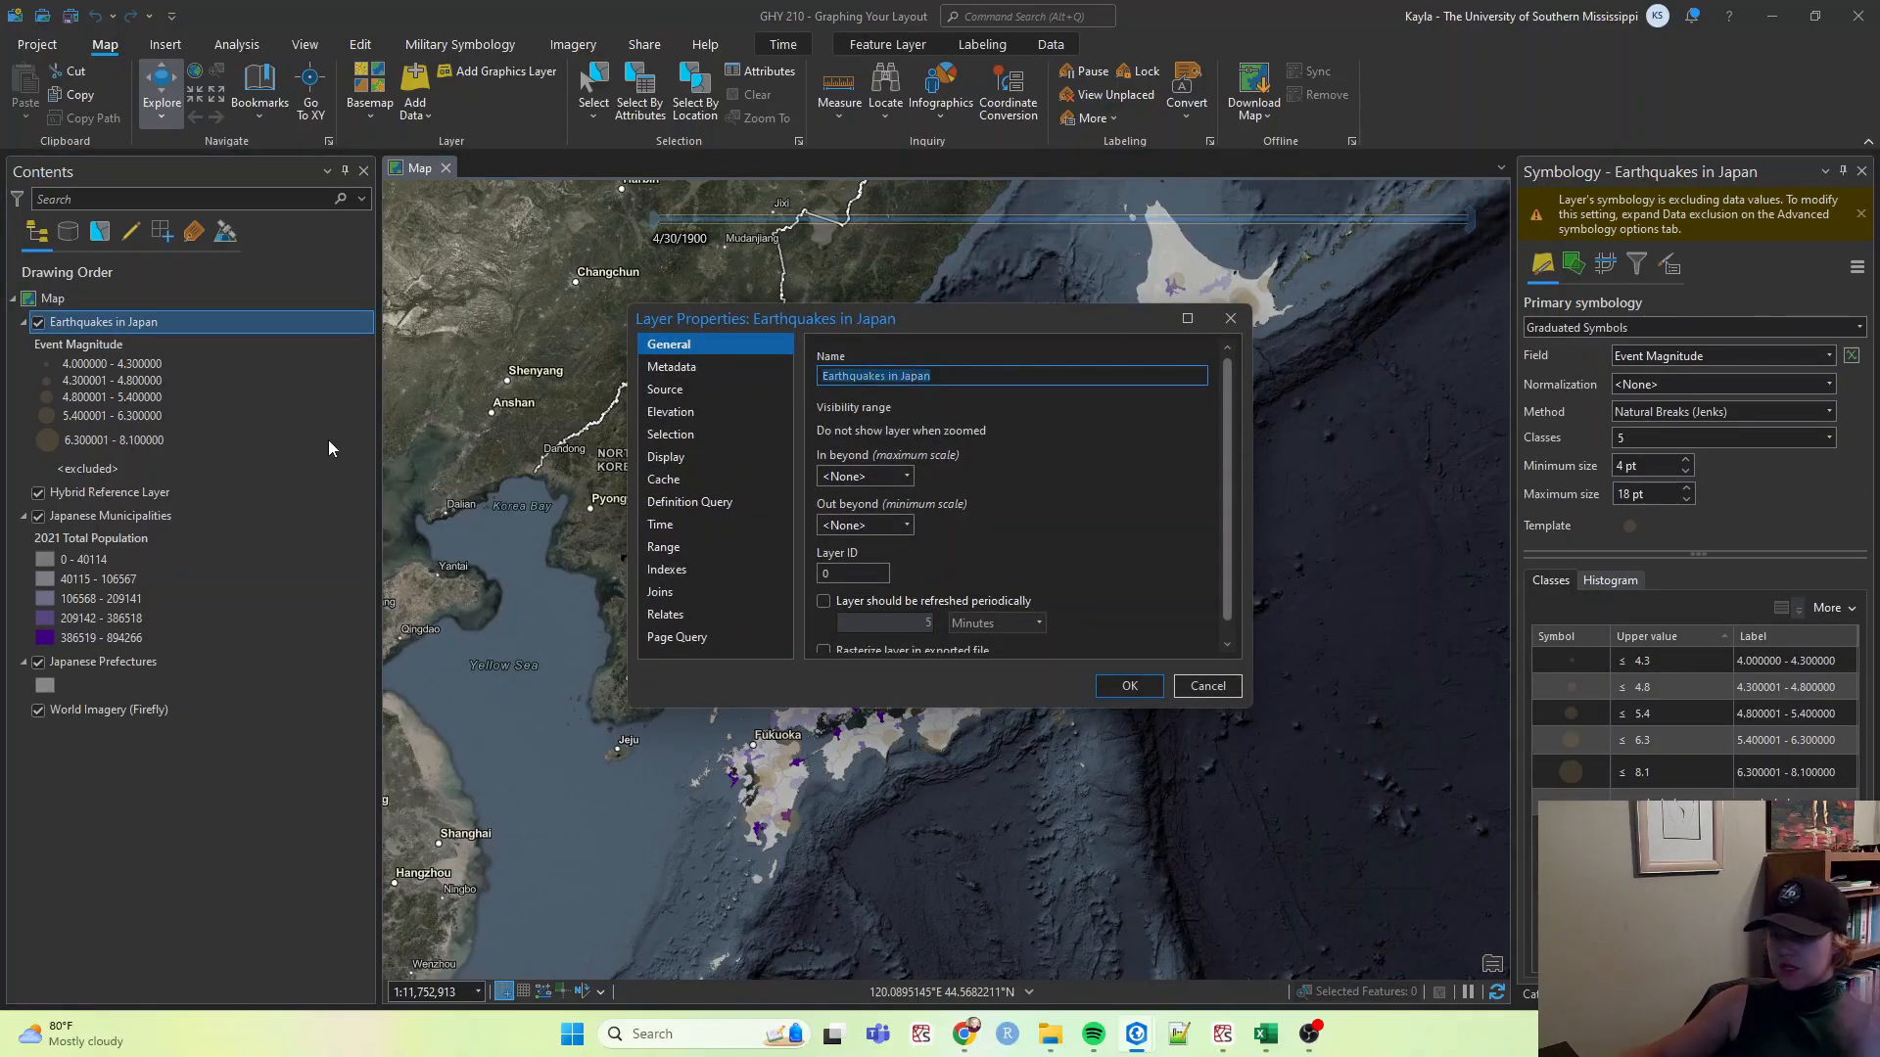
{"action": "type", "text": "w"}
{"action": "type", "text": "arthqu"}
{"action": "key", "text": "BackSpace"}
{"action": "key", "text": "BackSpace"}
{"action": "key", "text": "BackSpace"}
{"action": "key", "text": "BackSpace"}
{"action": "key", "text": "BackSpace"}
{"action": "key", "text": "BackSpace"}
{"action": "key", "text": "BackSpace"}
{"action": "type", "text": "earthquakes_In_"}
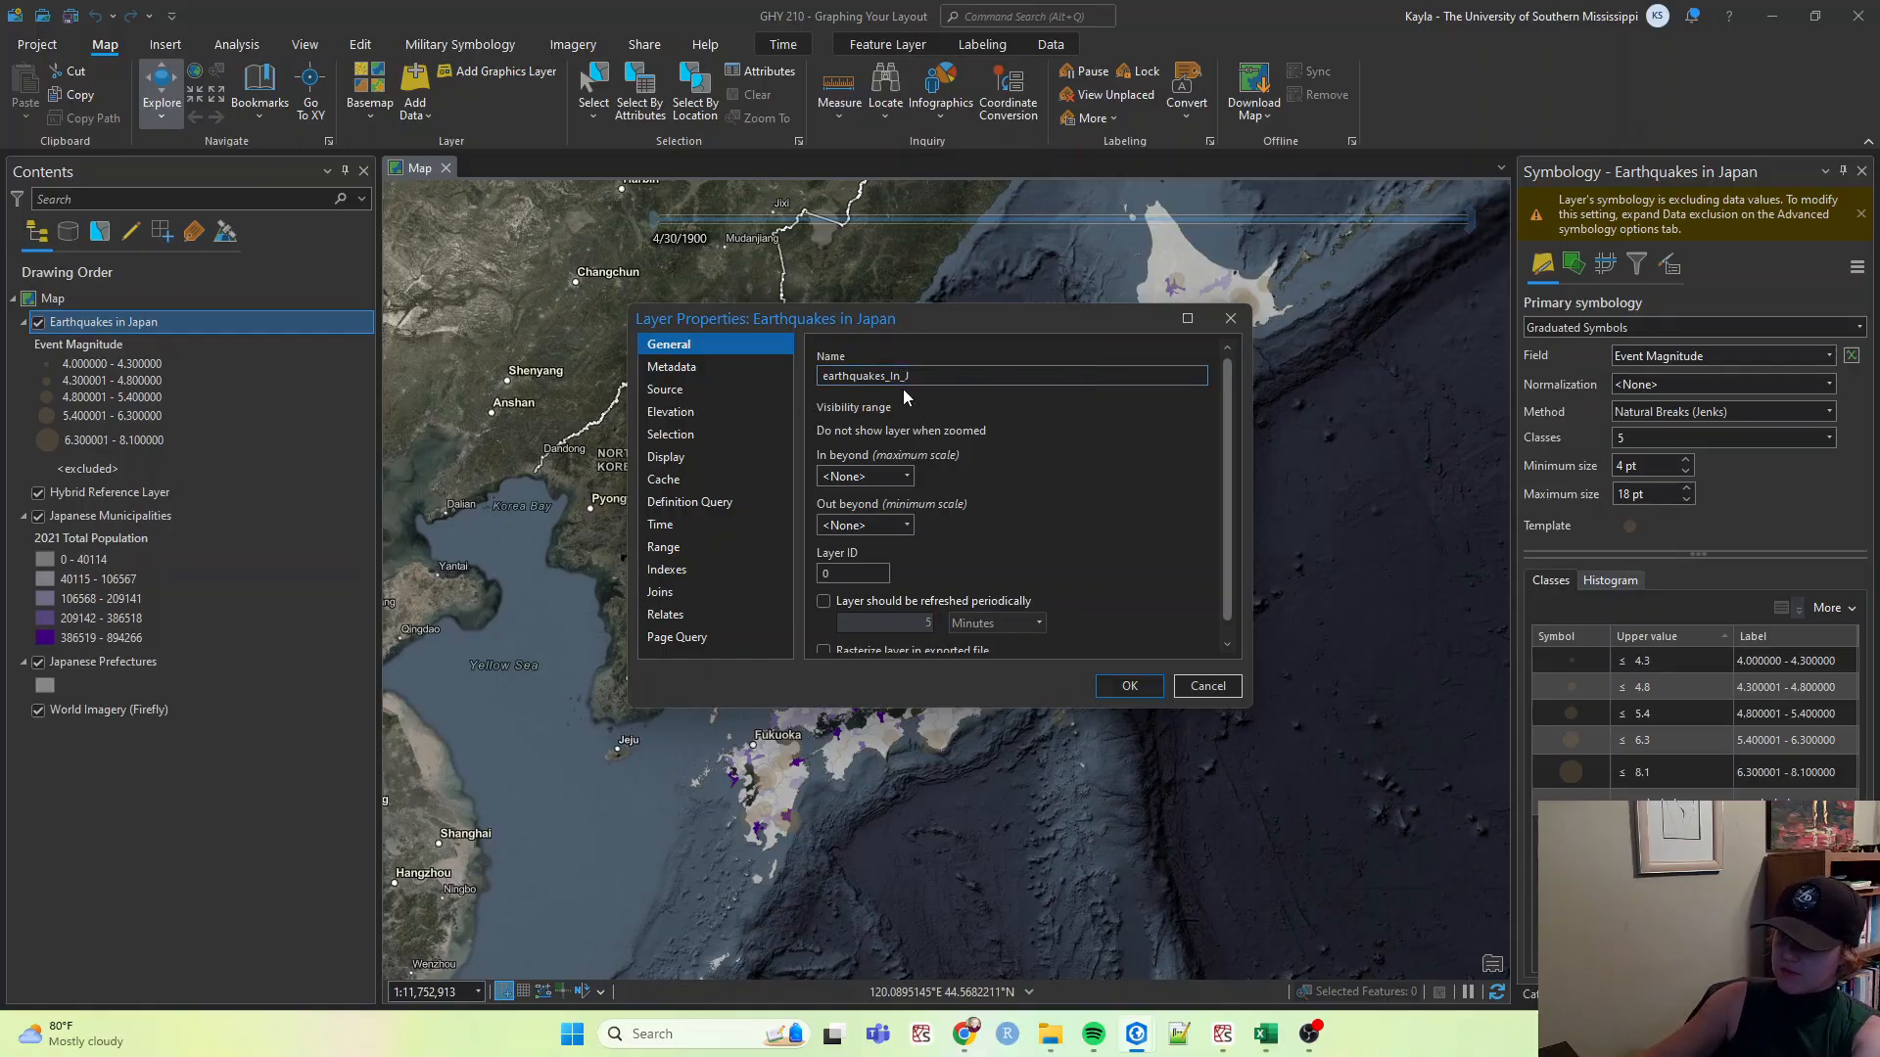
{"action": "type", "text": "JP"}
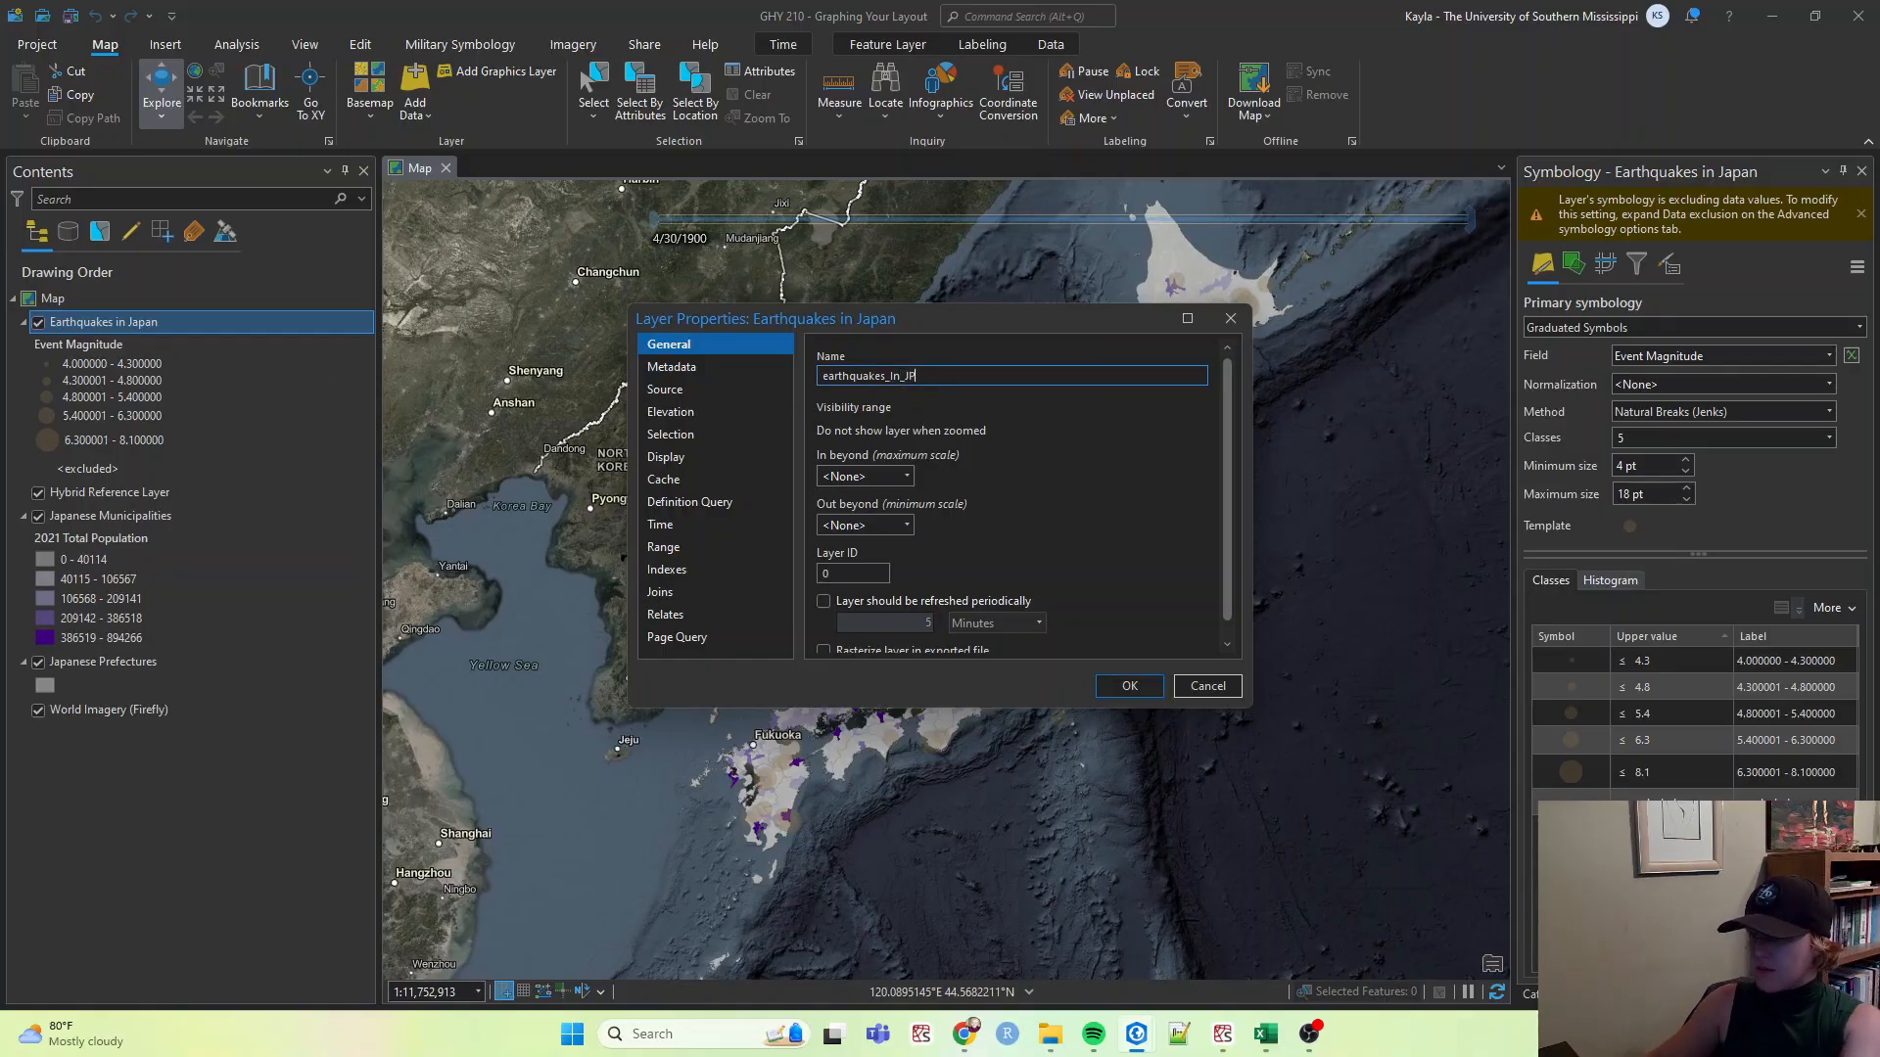
{"action": "left_click", "coordinate": [1128, 685]}
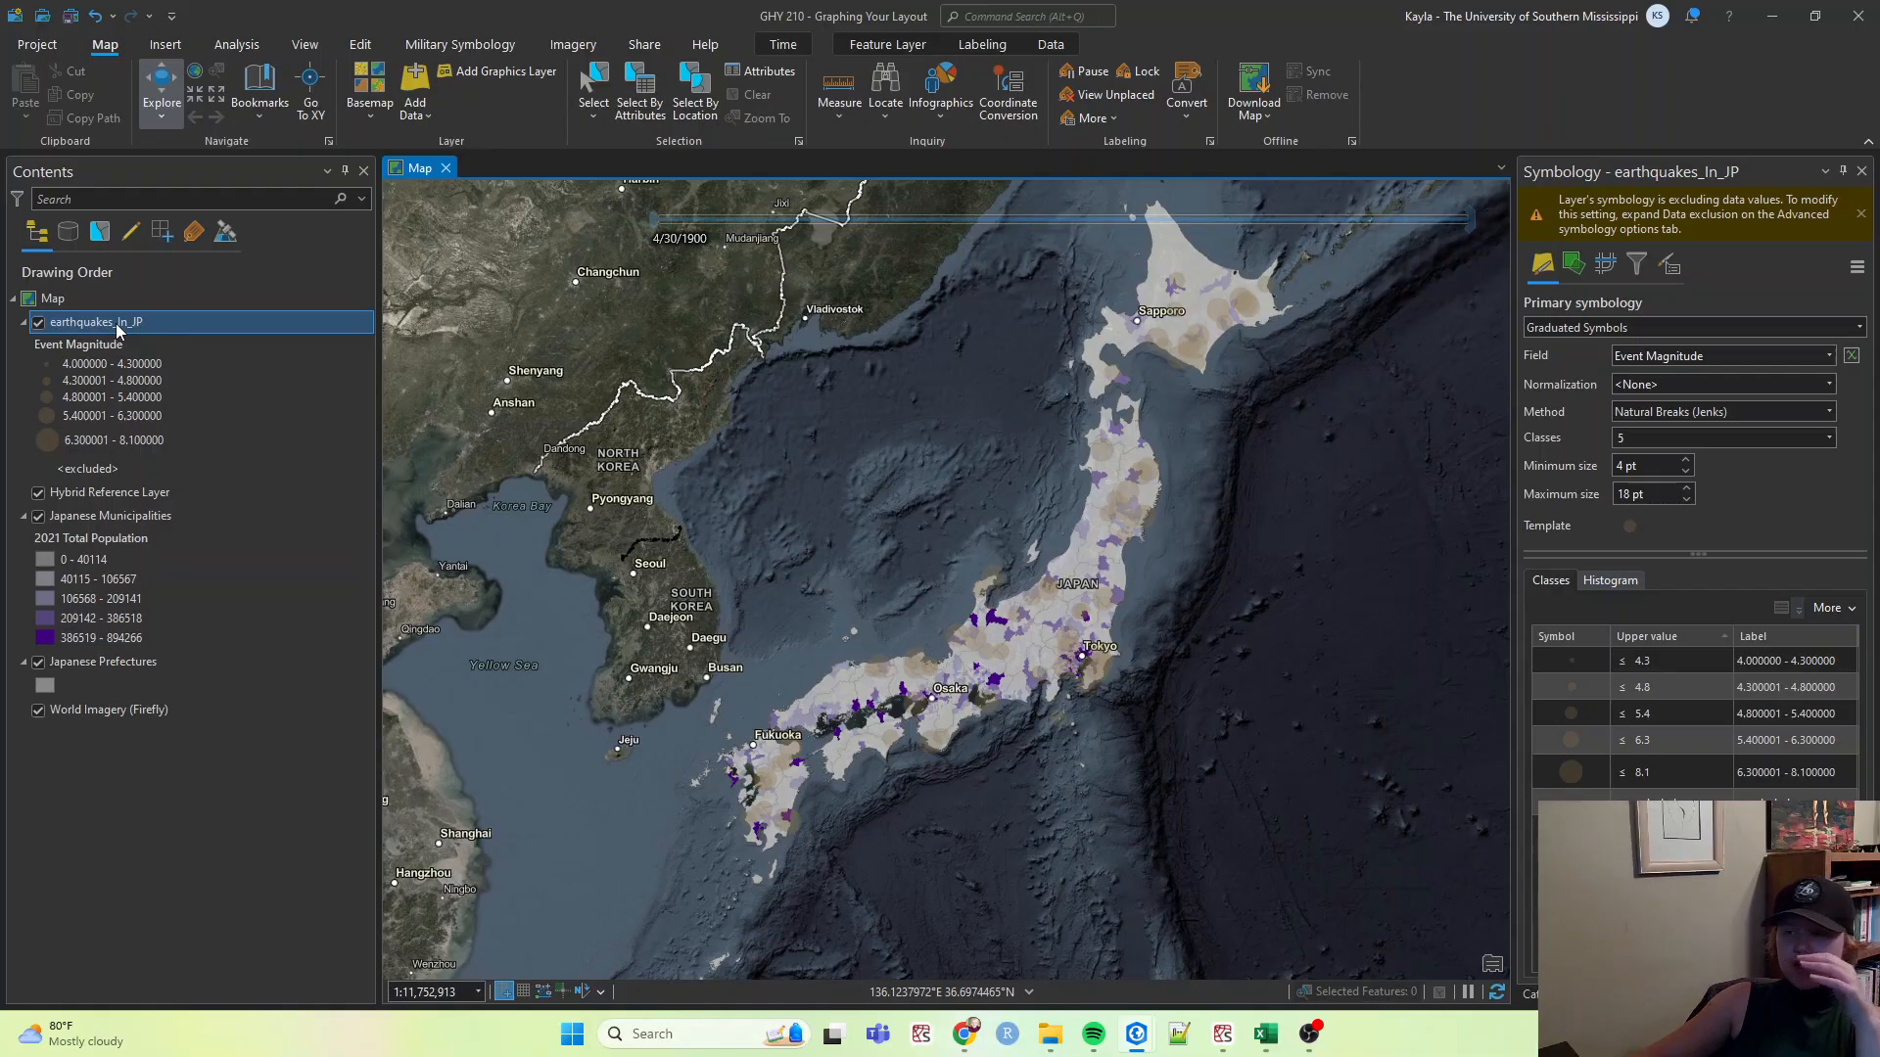
Reopen the earthquakes layer's properties and rename it to Earthquakes of Japan (1960 - 2024).
{"action": "right_click", "coordinate": [115, 323]}
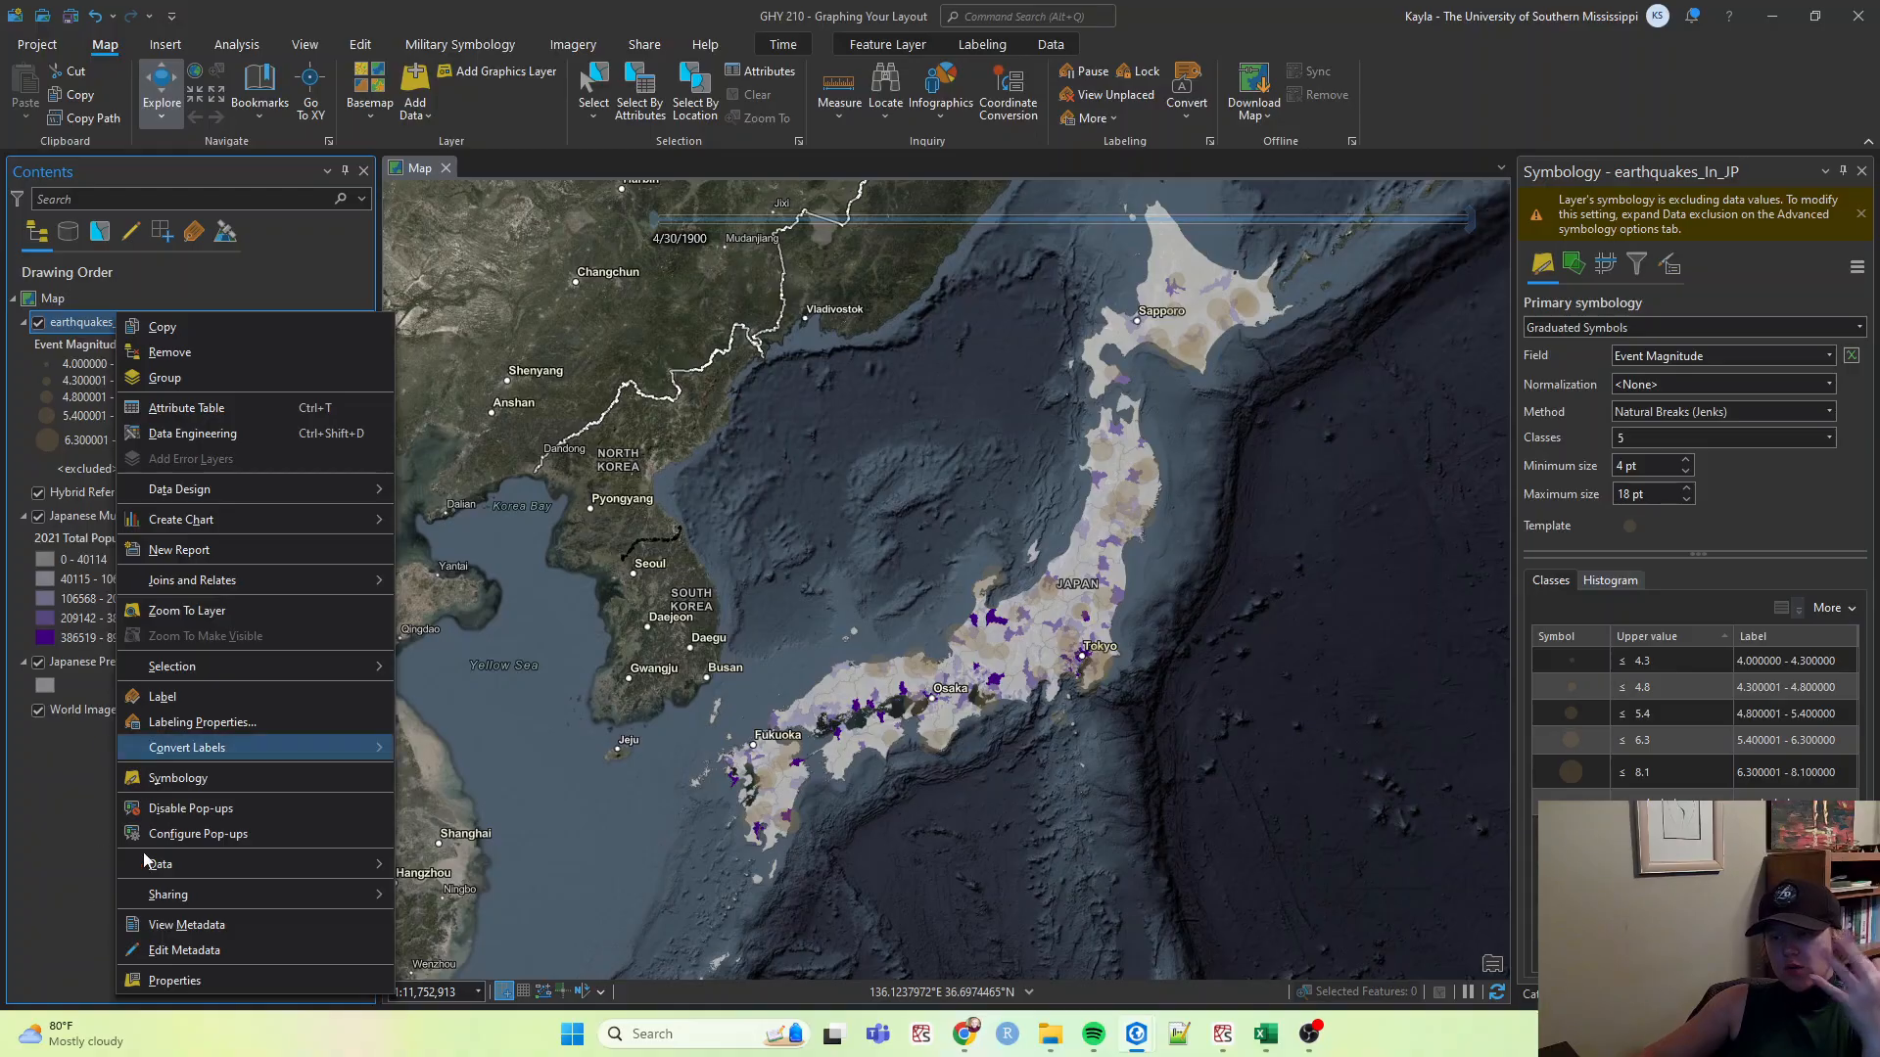
{"action": "left_click", "coordinate": [157, 982]}
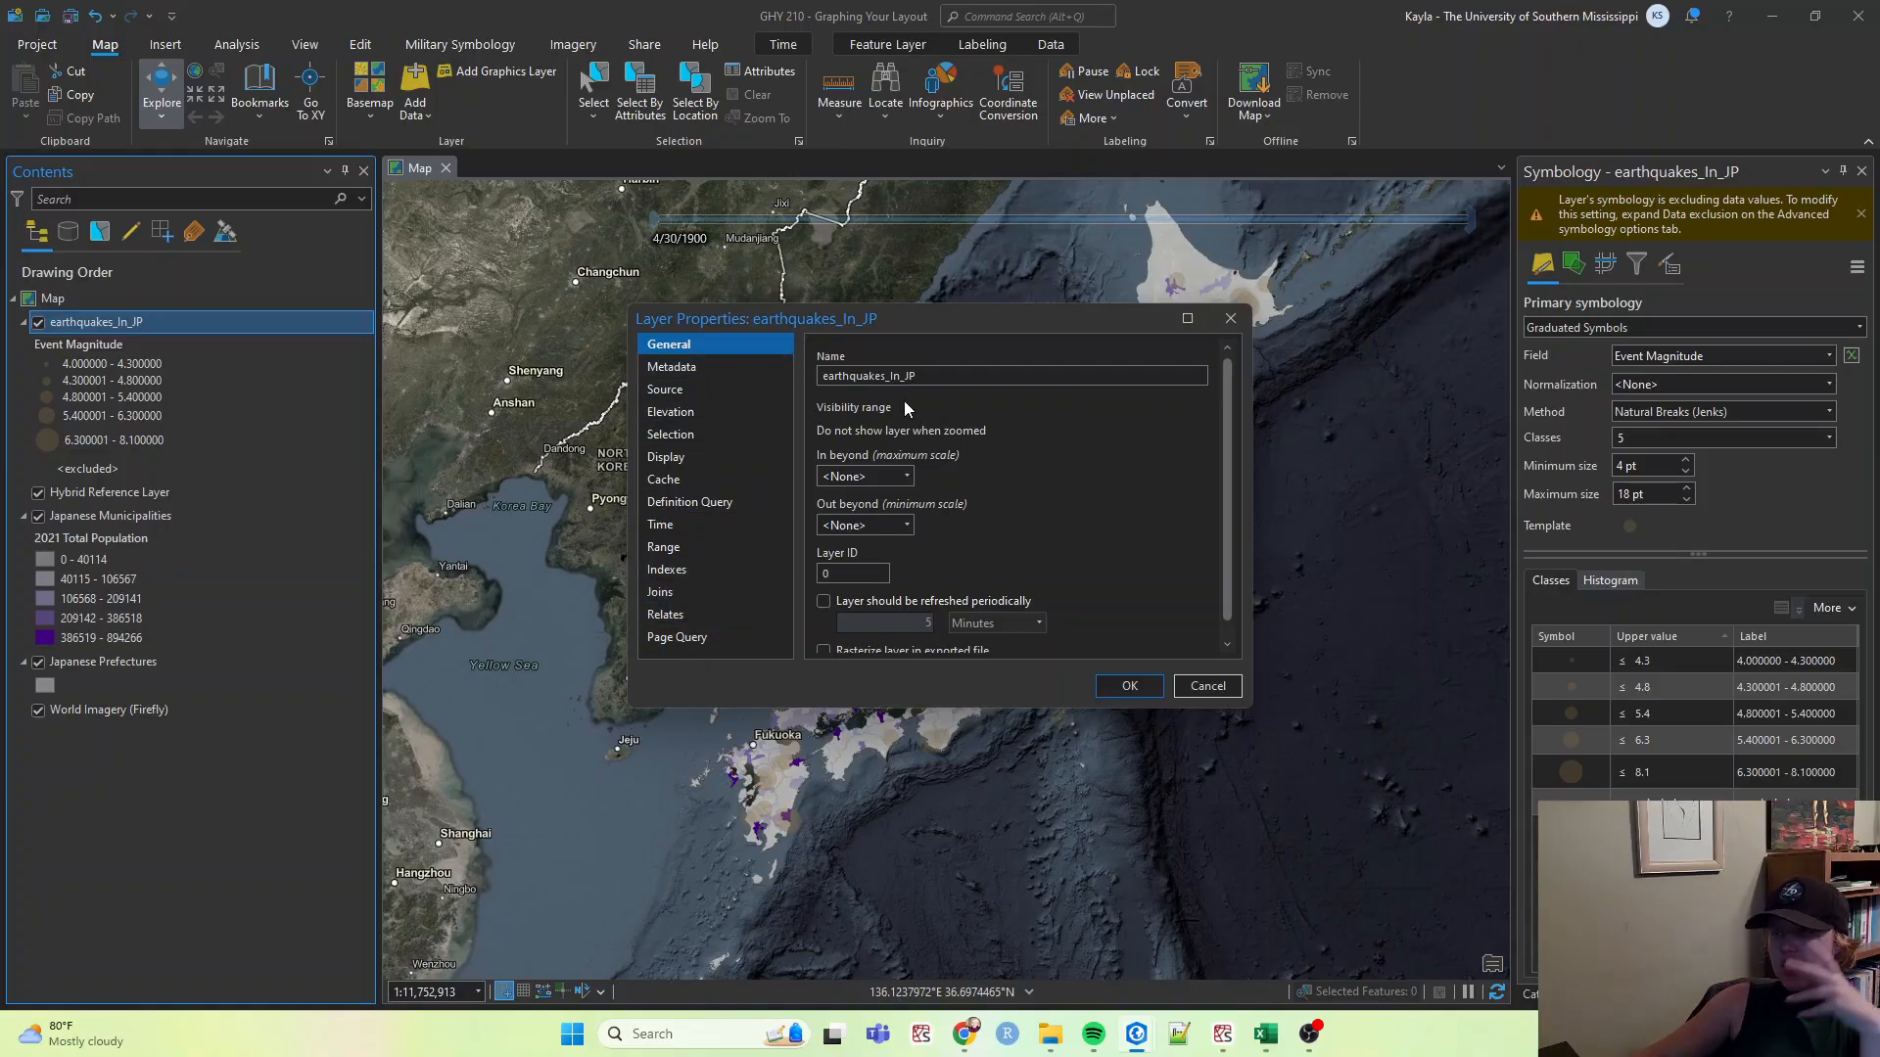
{"action": "left_click_drag", "start_coordinate": [941, 375], "coordinate": [519, 384]}
{"action": "type", "text": "Earthqusa"}
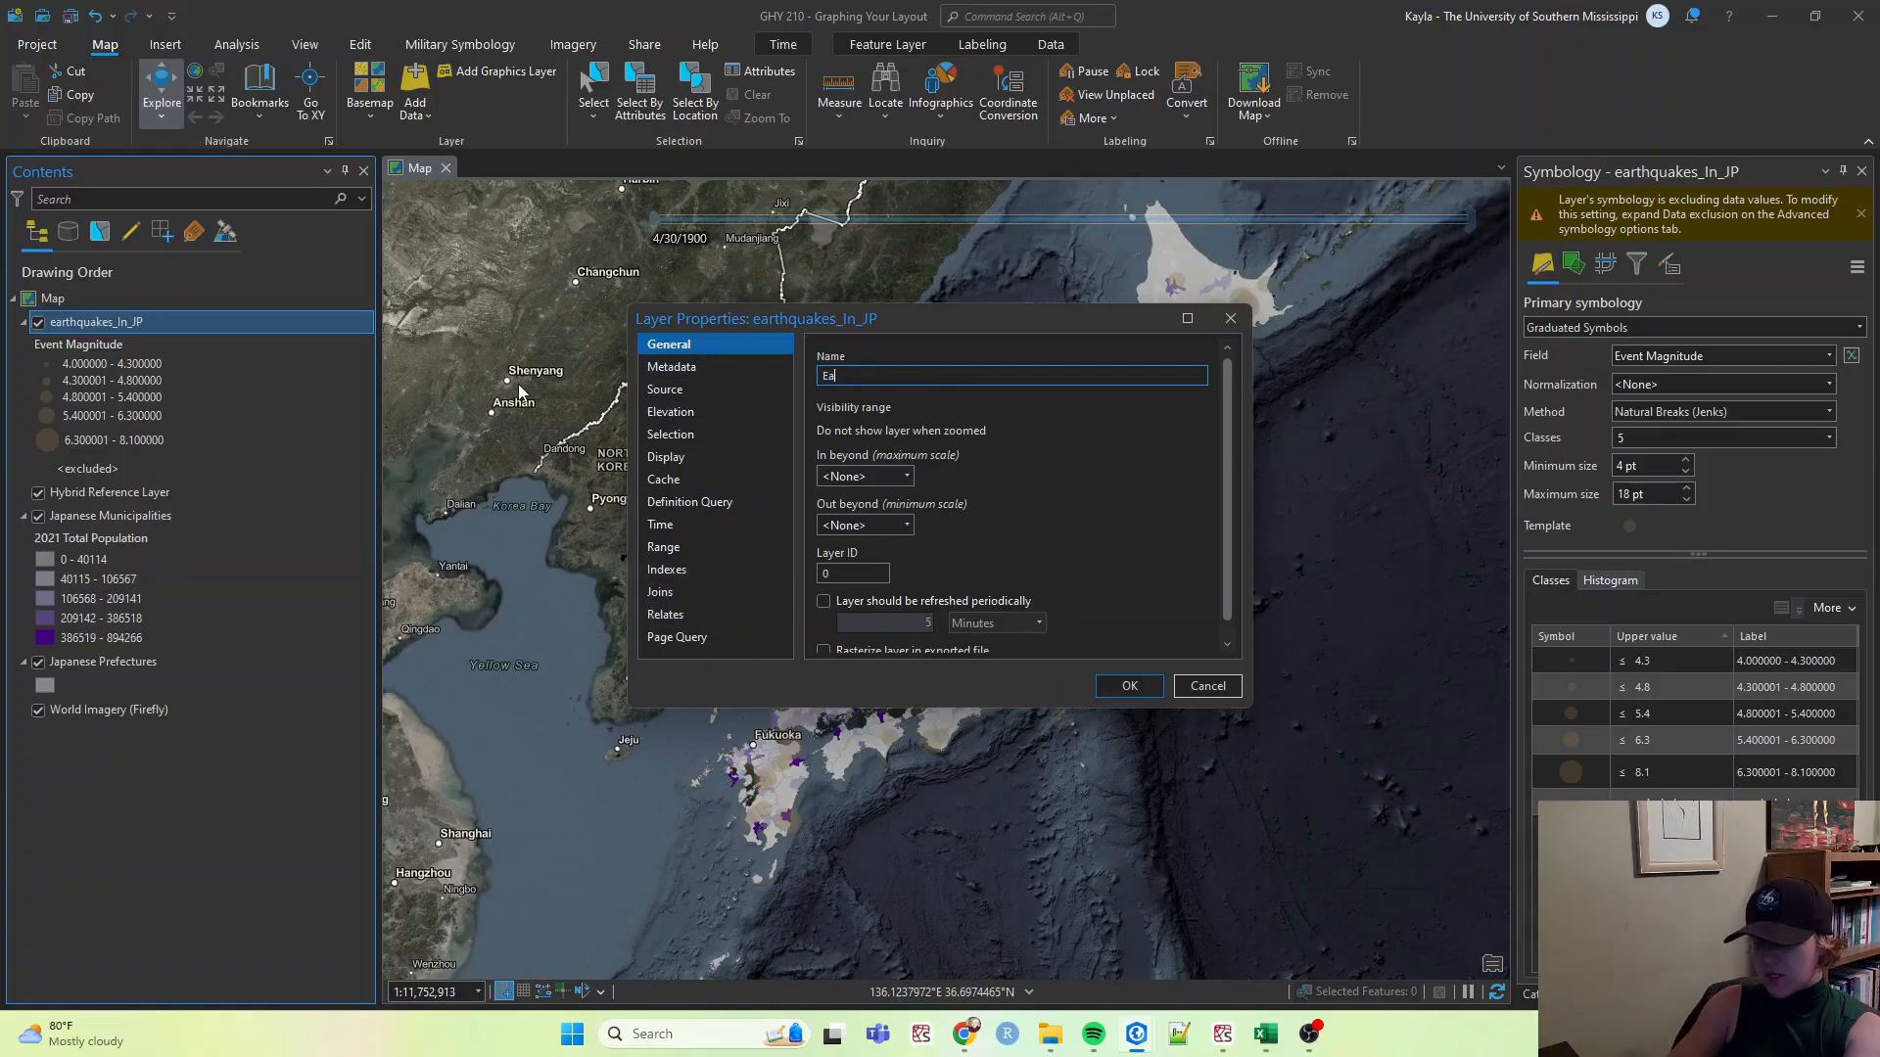
{"action": "key", "text": "BackSpace"}
{"action": "type", "text": "ales"}
{"action": "key", "text": "BackSpace"}
{"action": "key", "text": "BackSpace"}
{"action": "key", "text": "BackSpace"}
{"action": "type", "text": "les"}
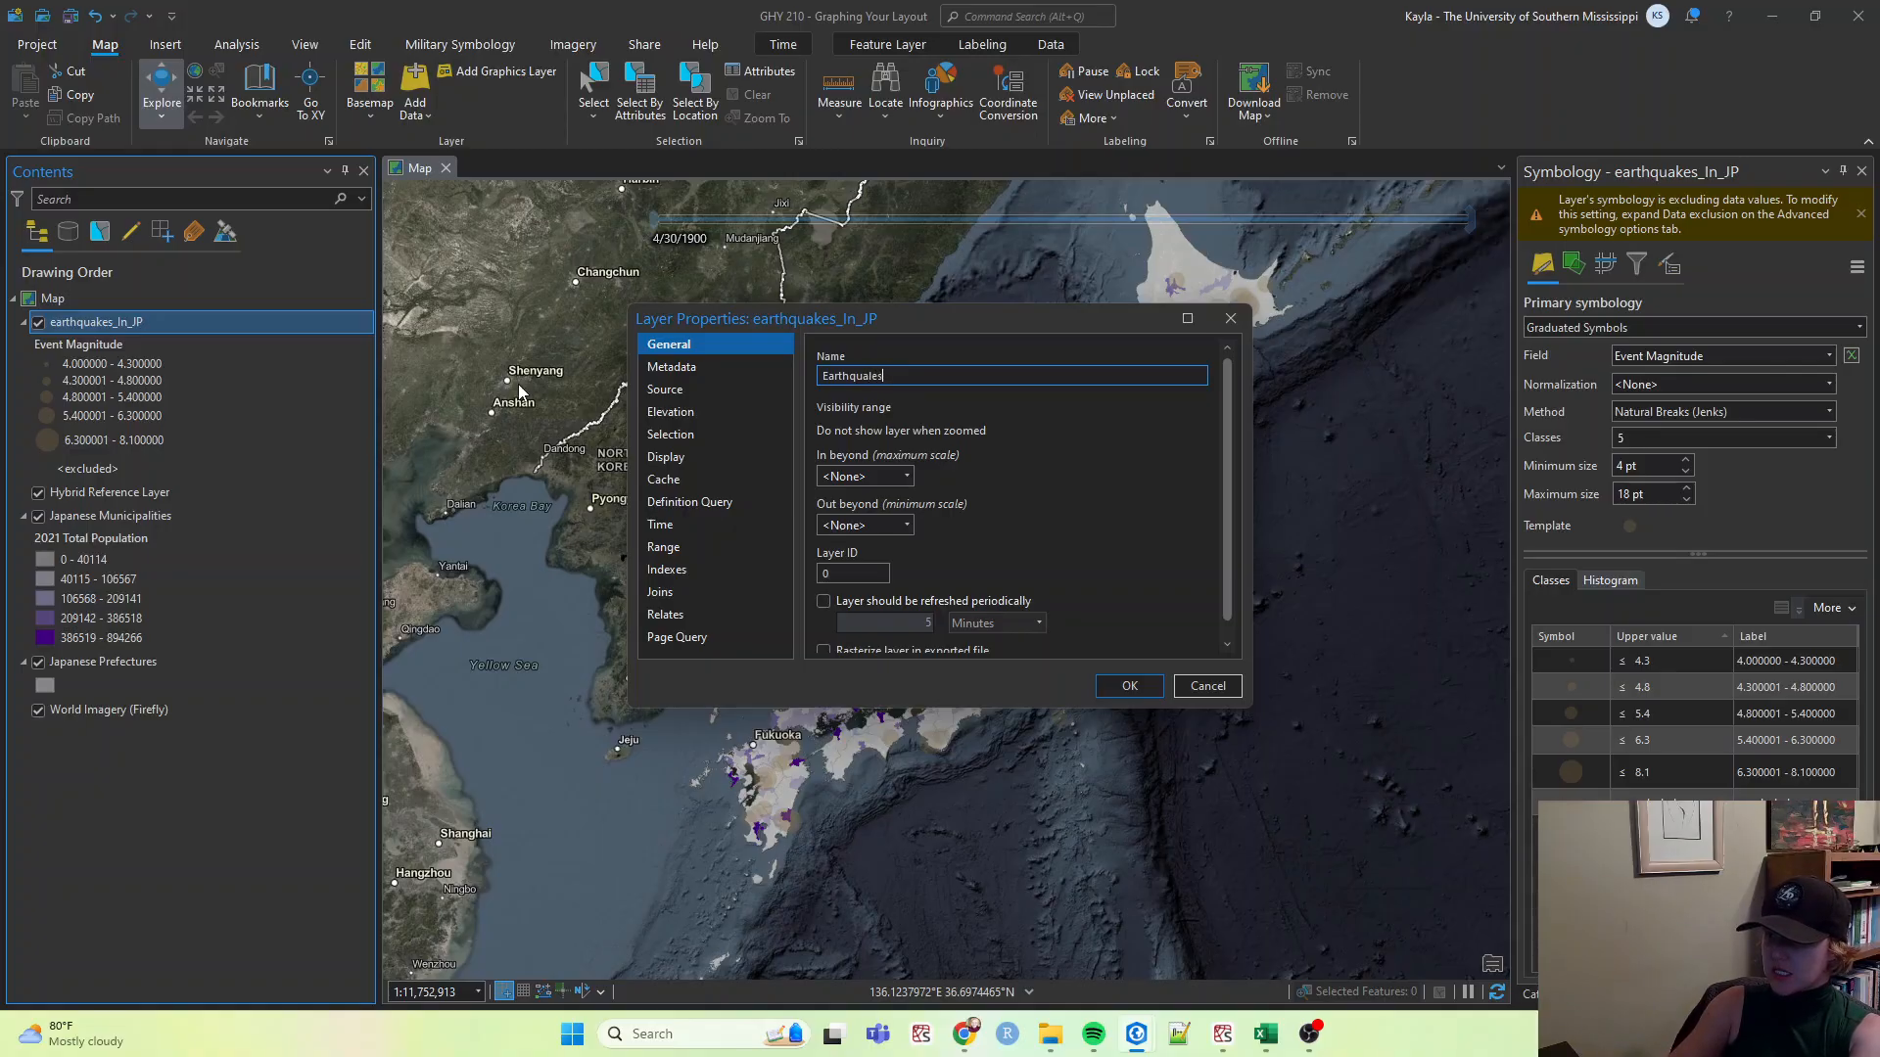
{"action": "type", "text": " of Japa"}
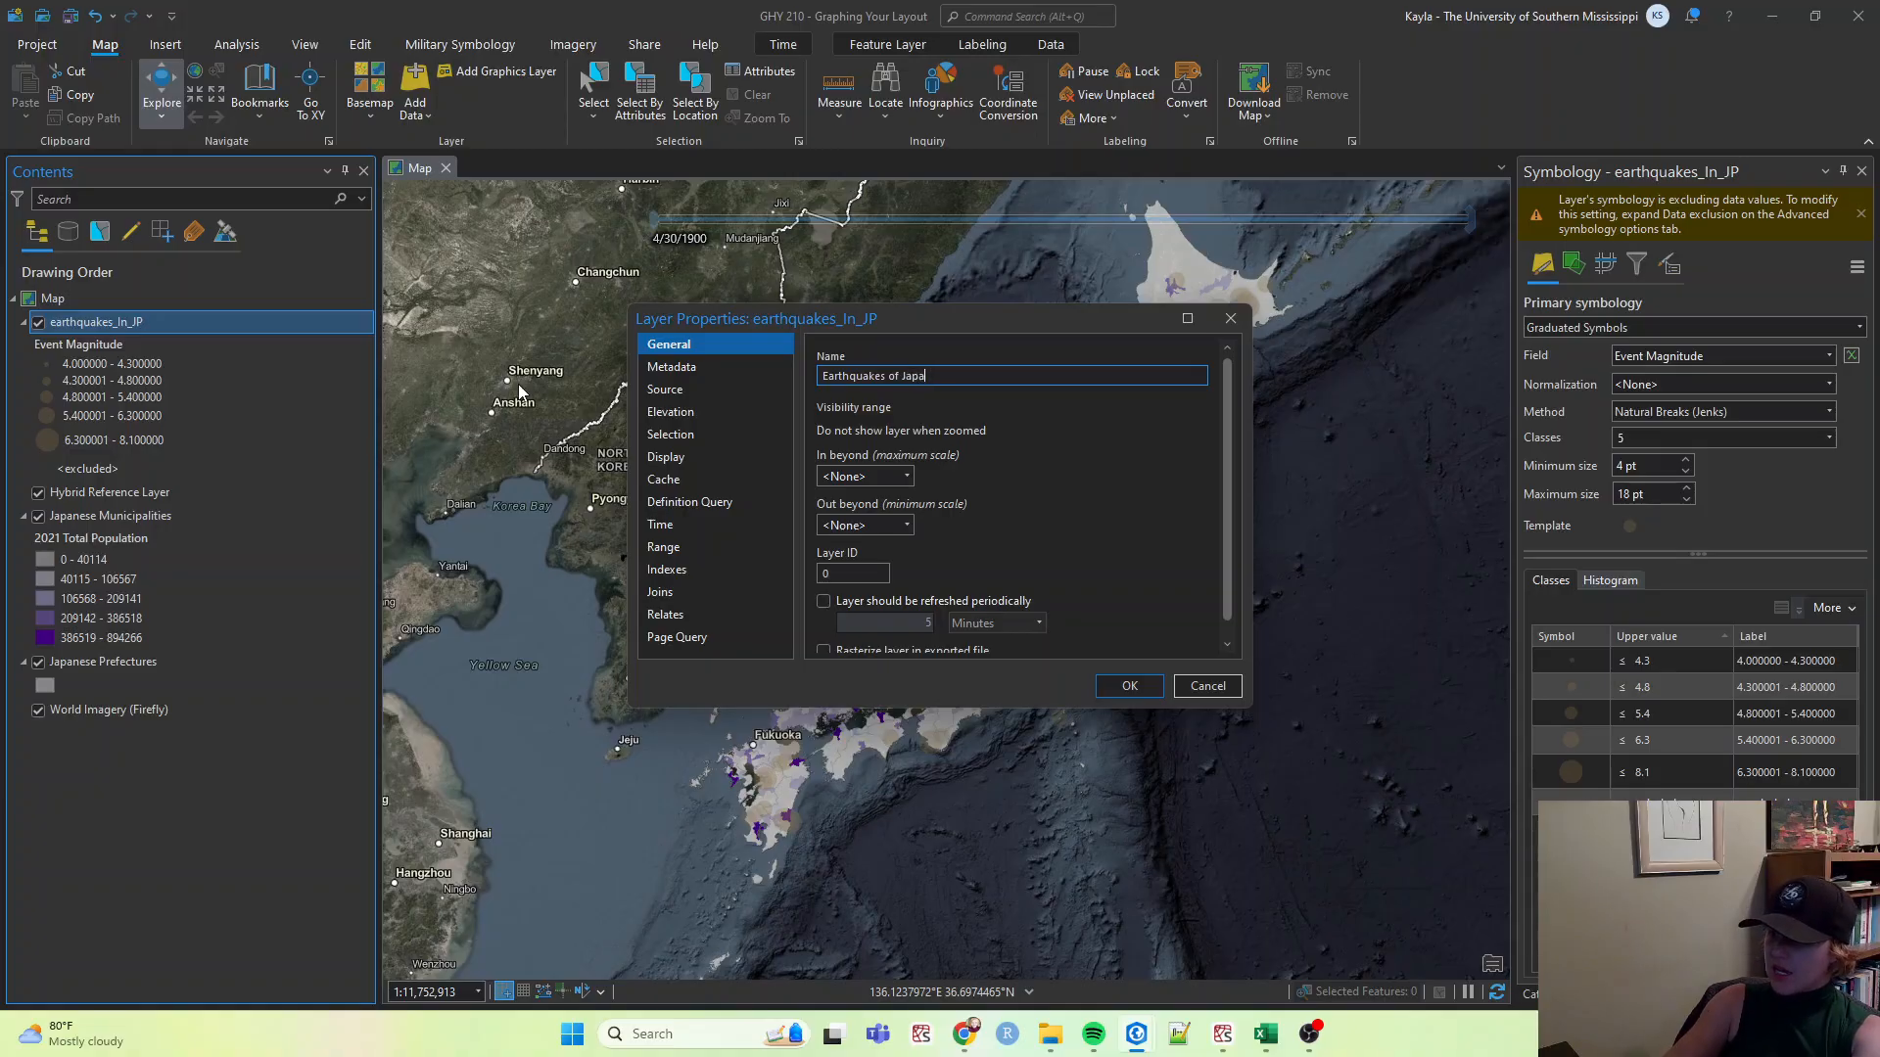
{"action": "type", "text": "n (1960 - 2"}
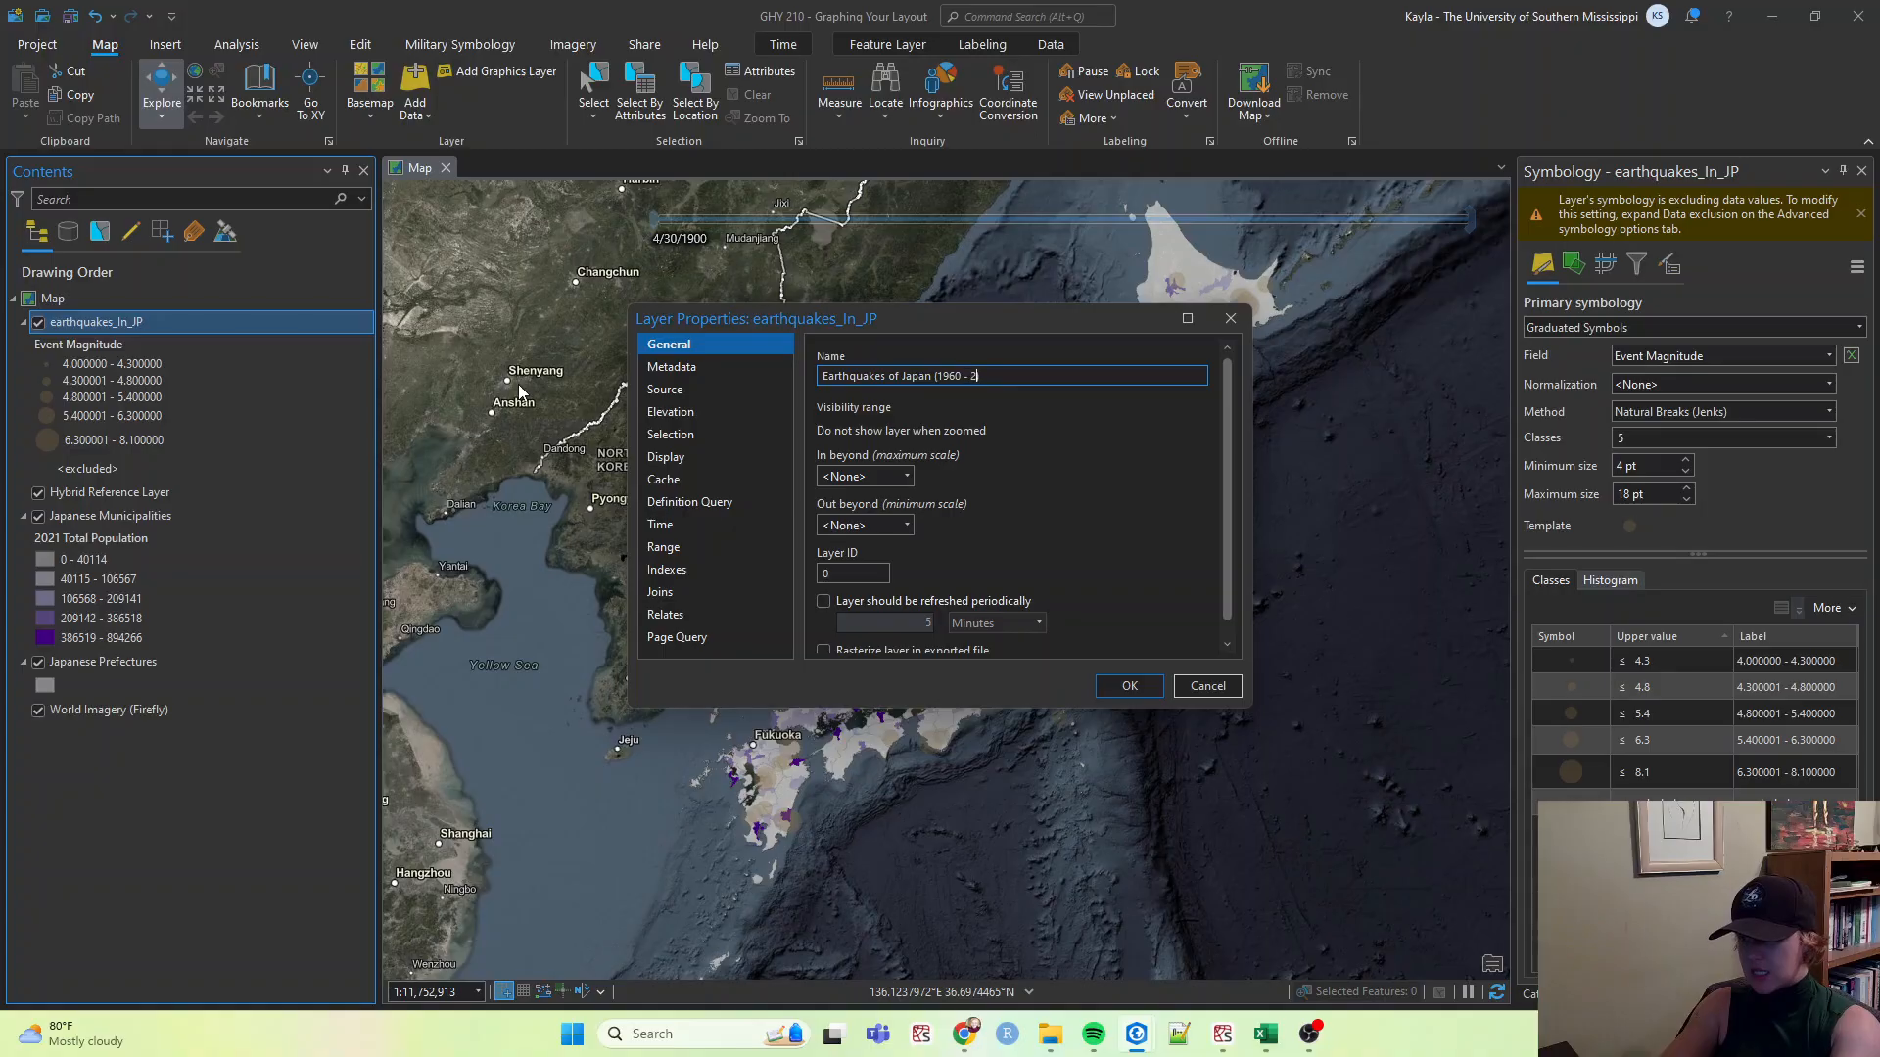
{"action": "type", "text": "023)"}
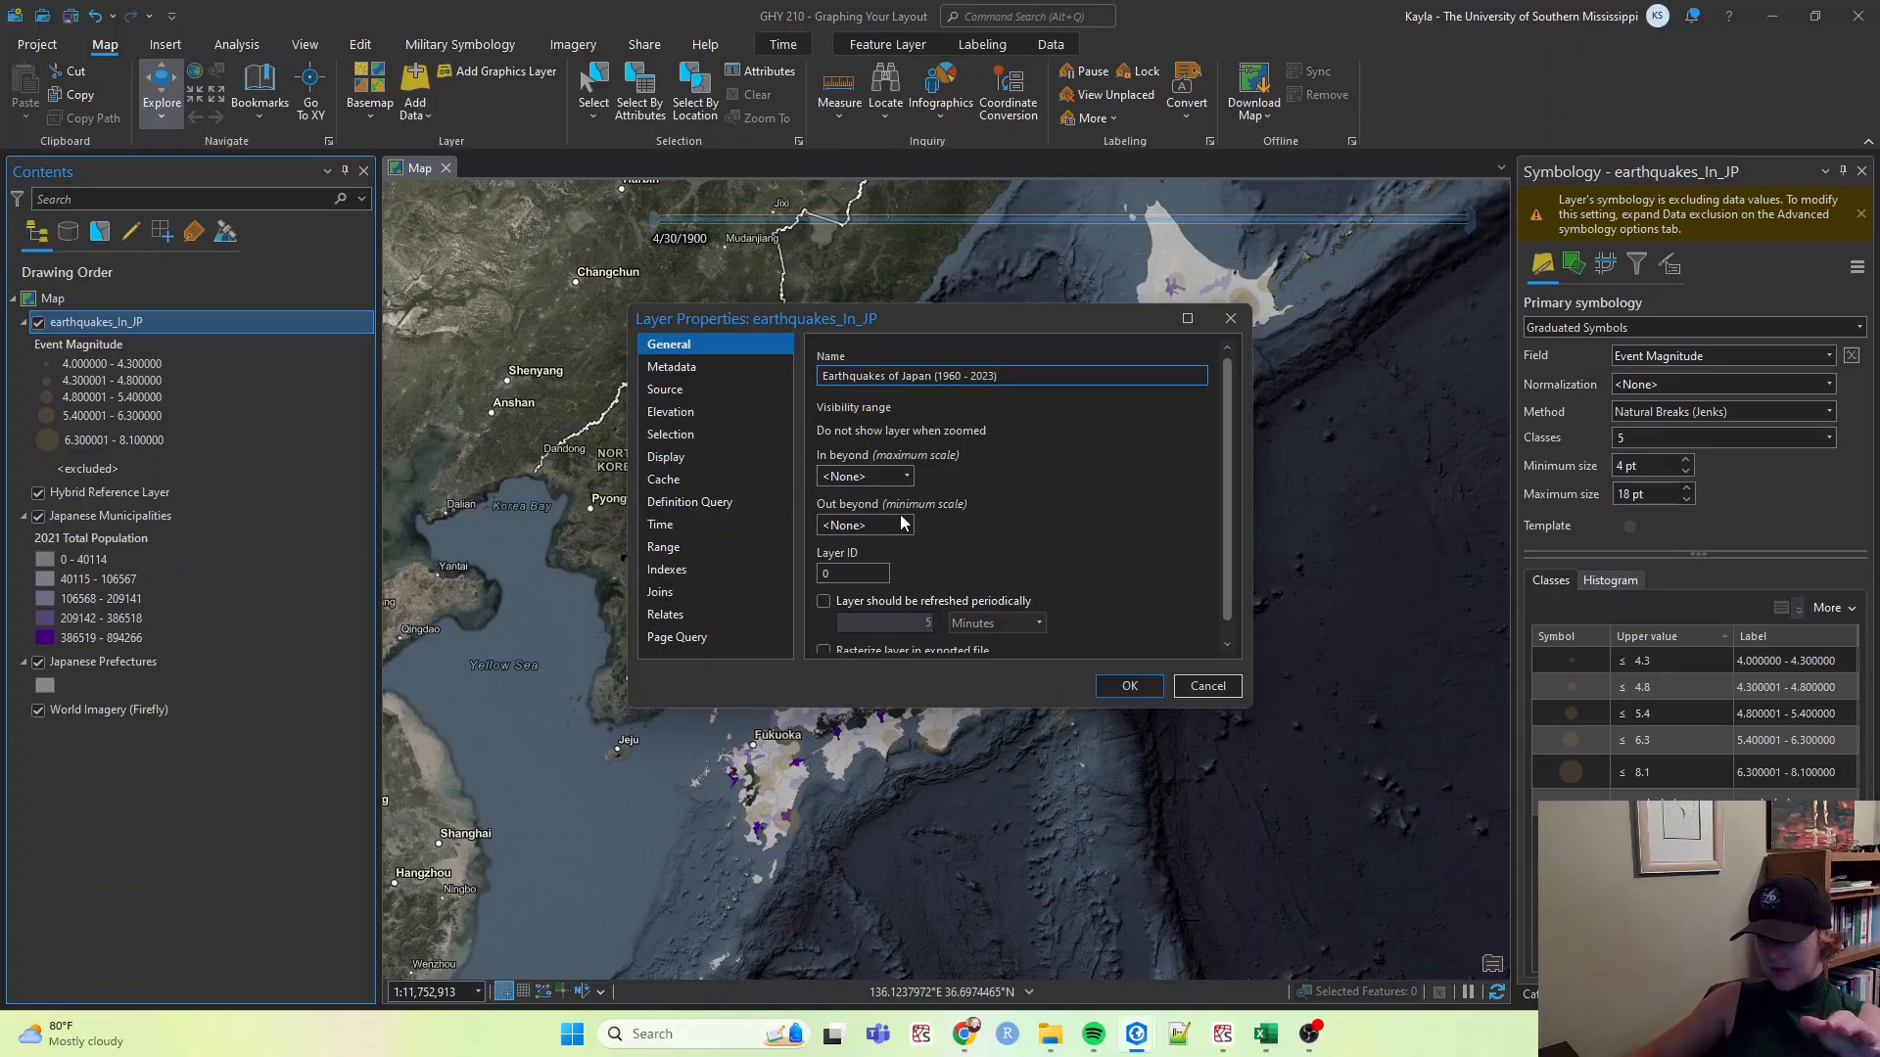
{"action": "key", "text": "BackSpace"}
{"action": "key", "text": "BackSpace"}
{"action": "type", "text": "4"}
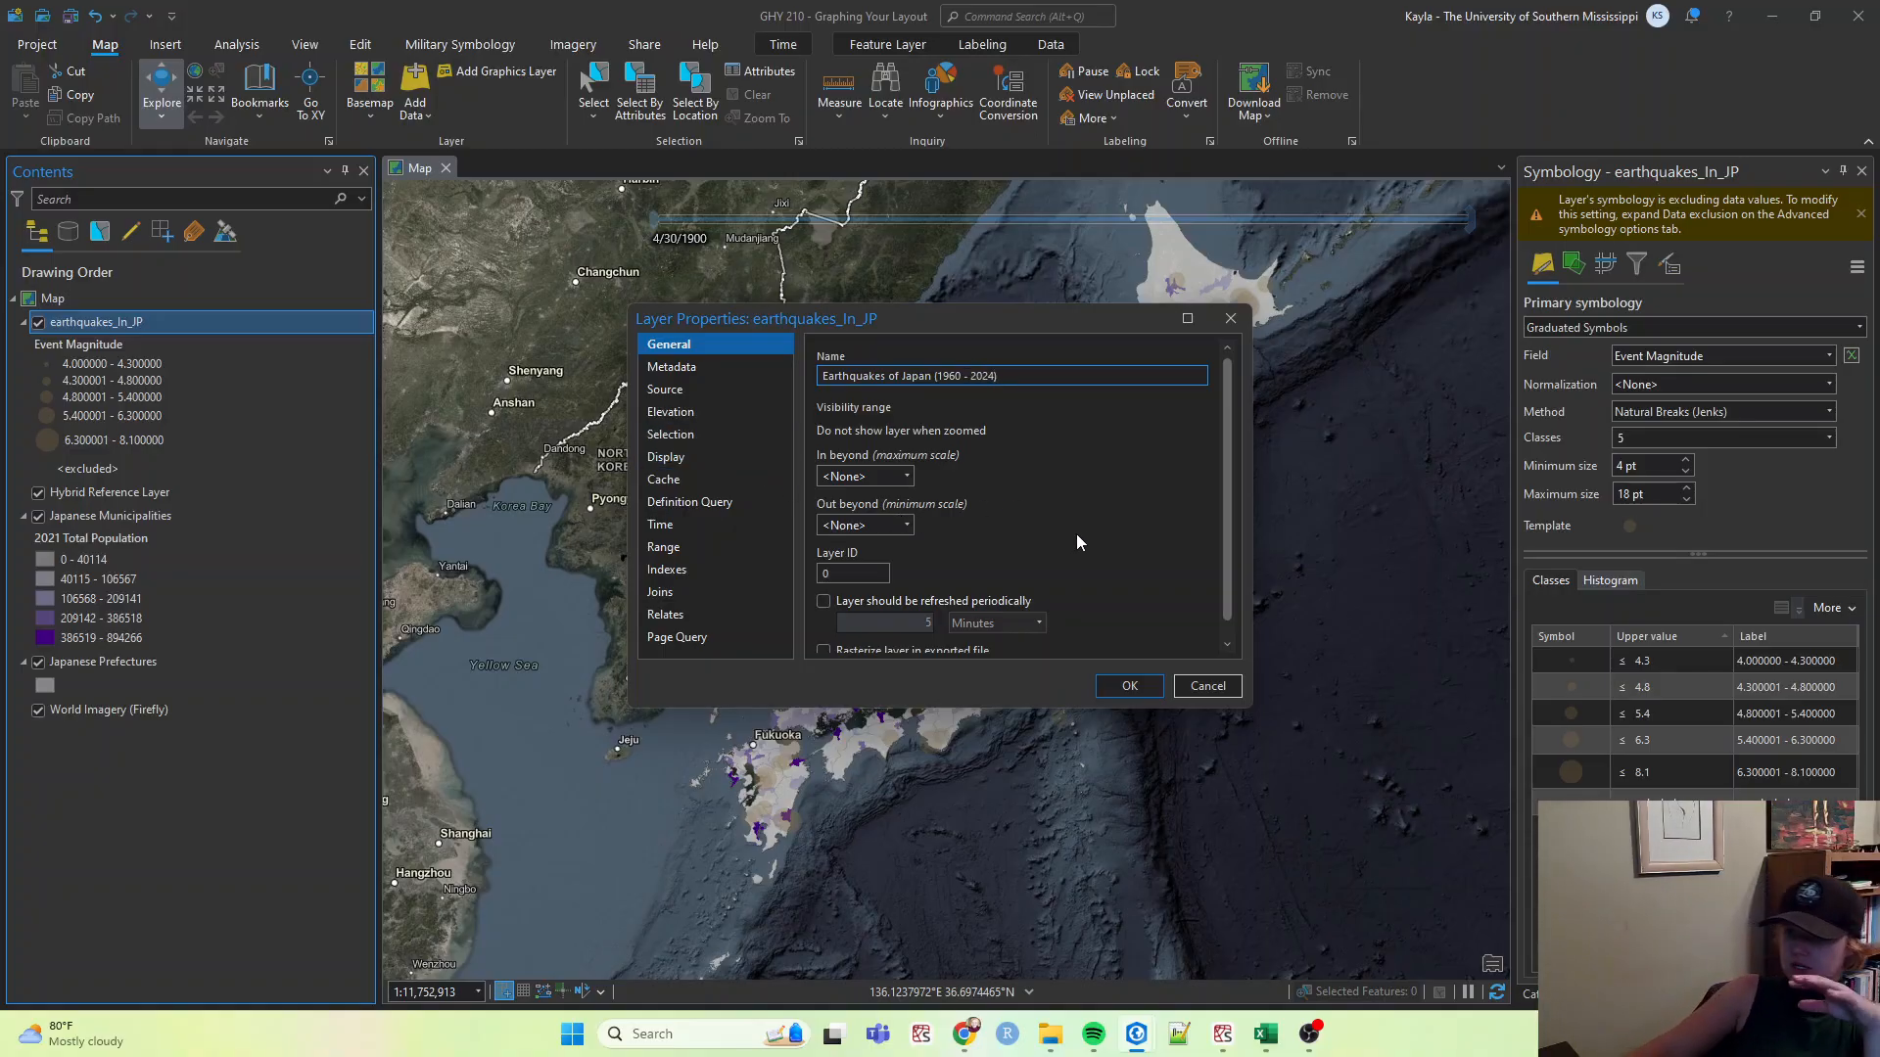
{"action": "type", "text": ")"}
{"action": "key", "text": "ctrl+a"}
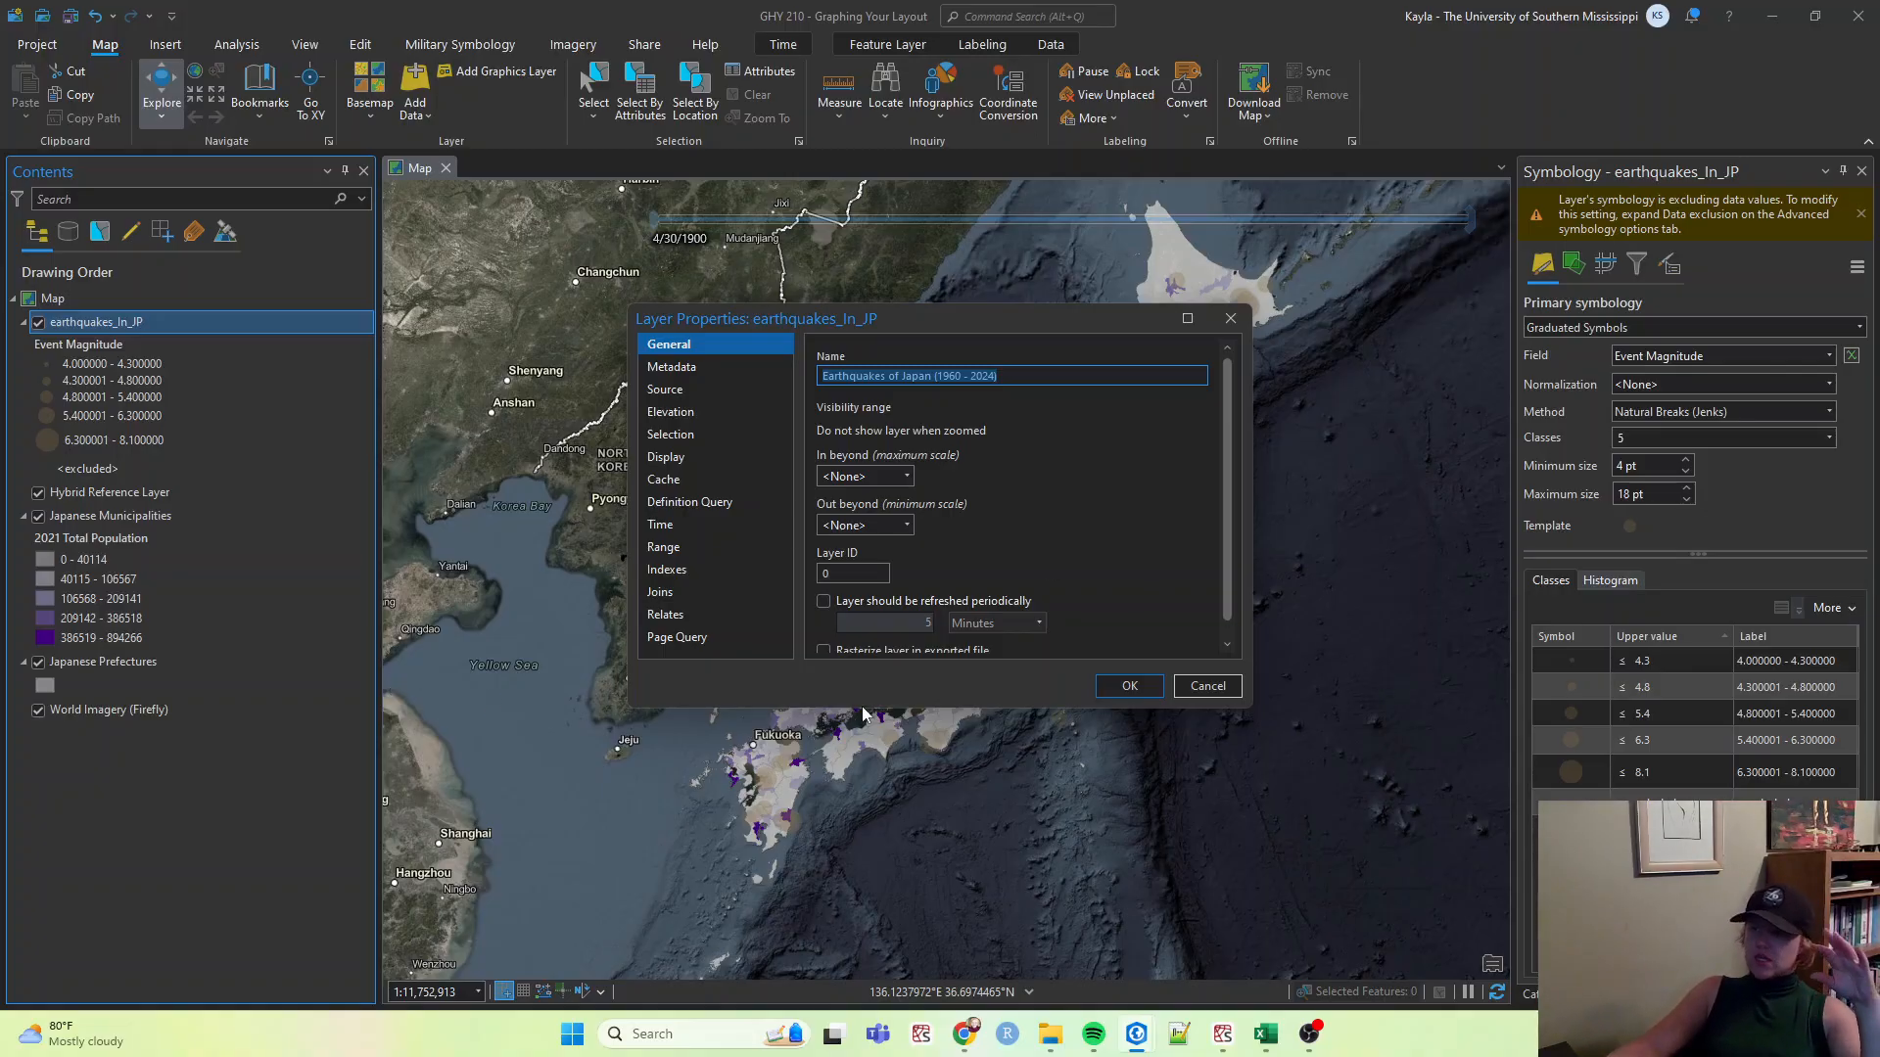
{"action": "left_click", "coordinate": [1022, 381]}
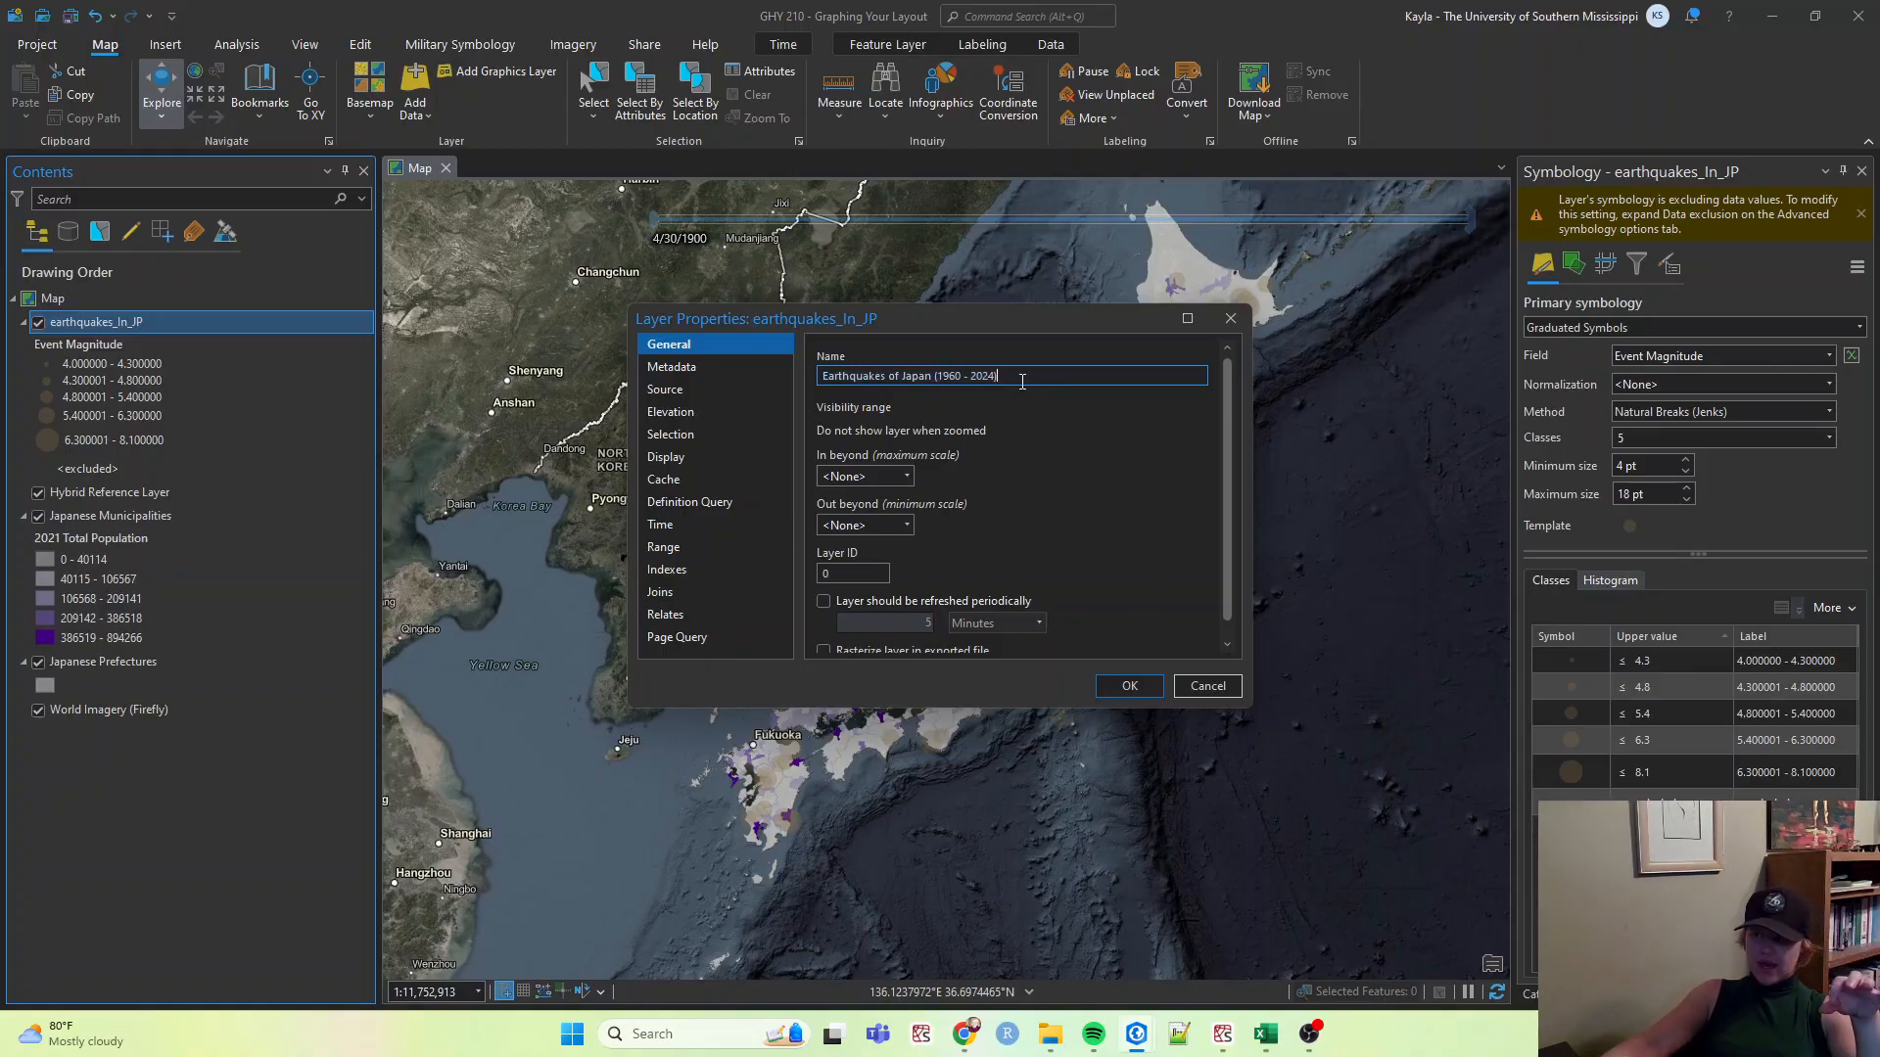
{"action": "left_click", "coordinate": [1126, 695]}
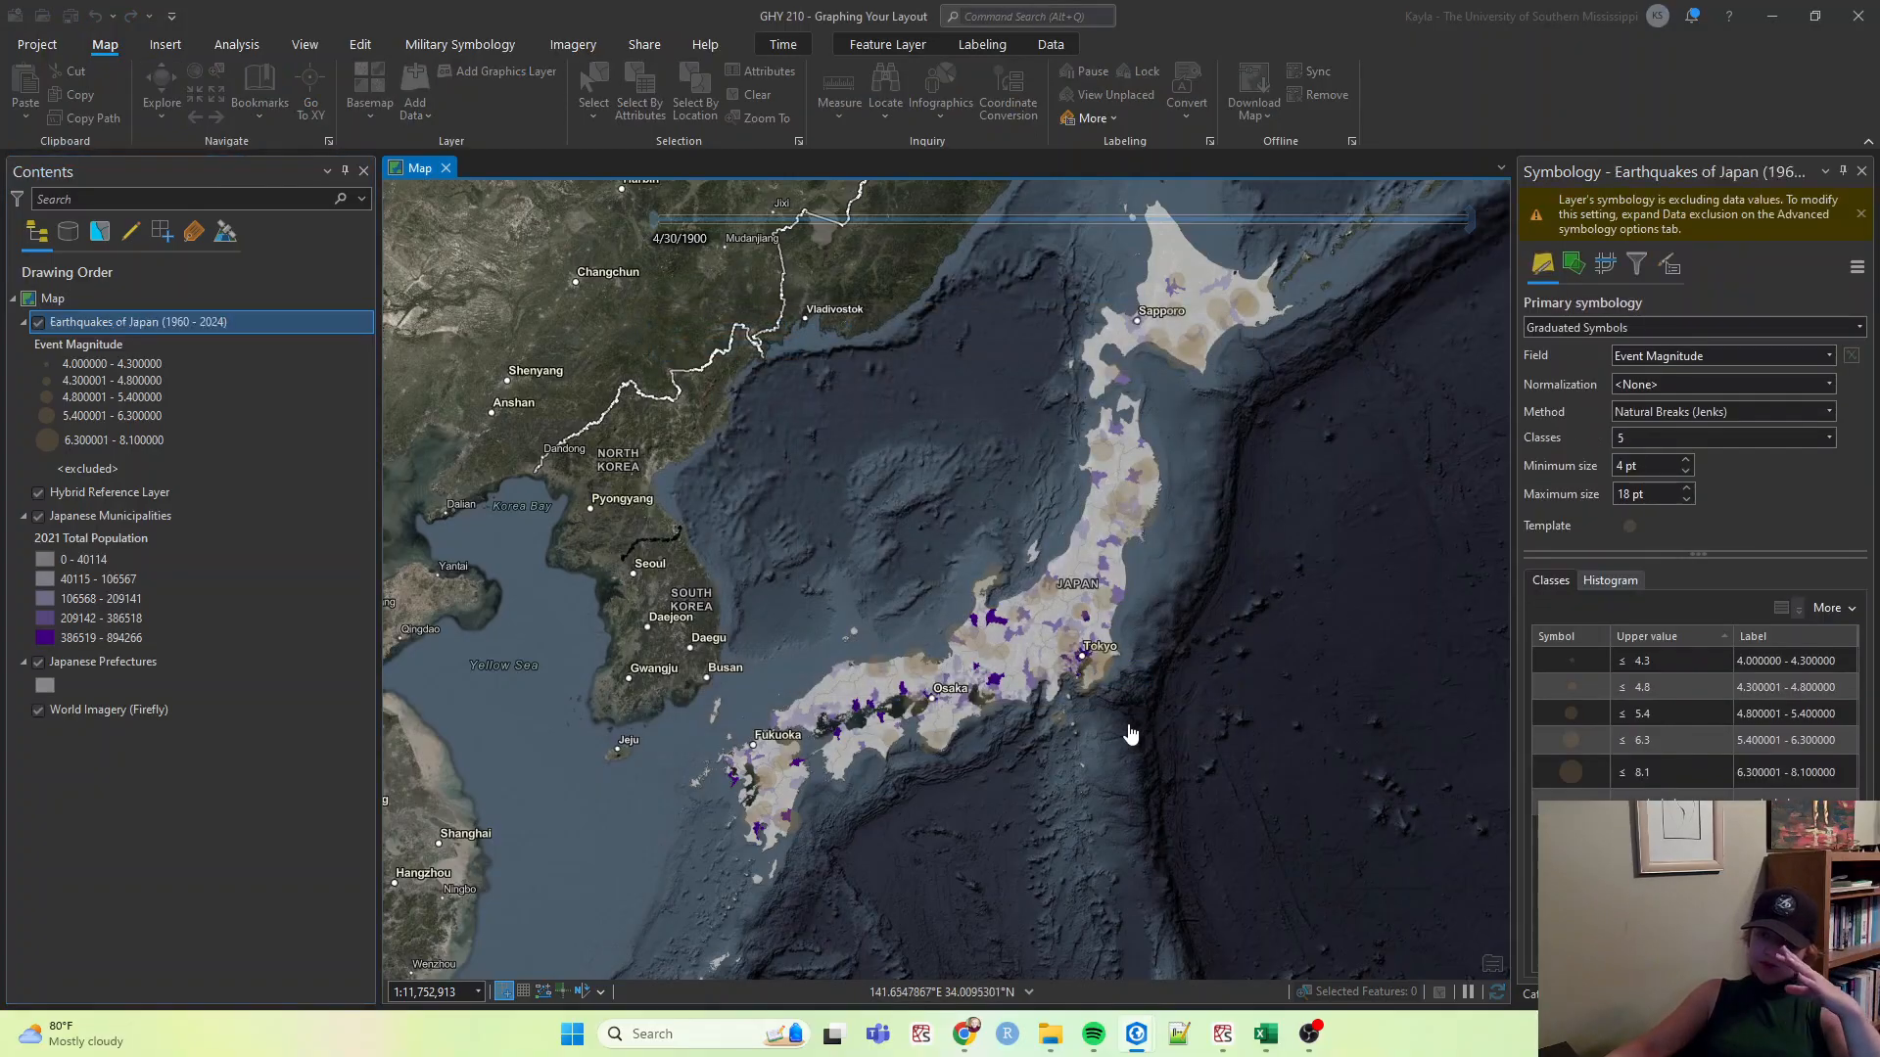
Open the earthquakes layer's attribute table and scroll across all of its columns.
{"action": "right_click", "coordinate": [161, 325]}
{"action": "left_click", "coordinate": [282, 402]}
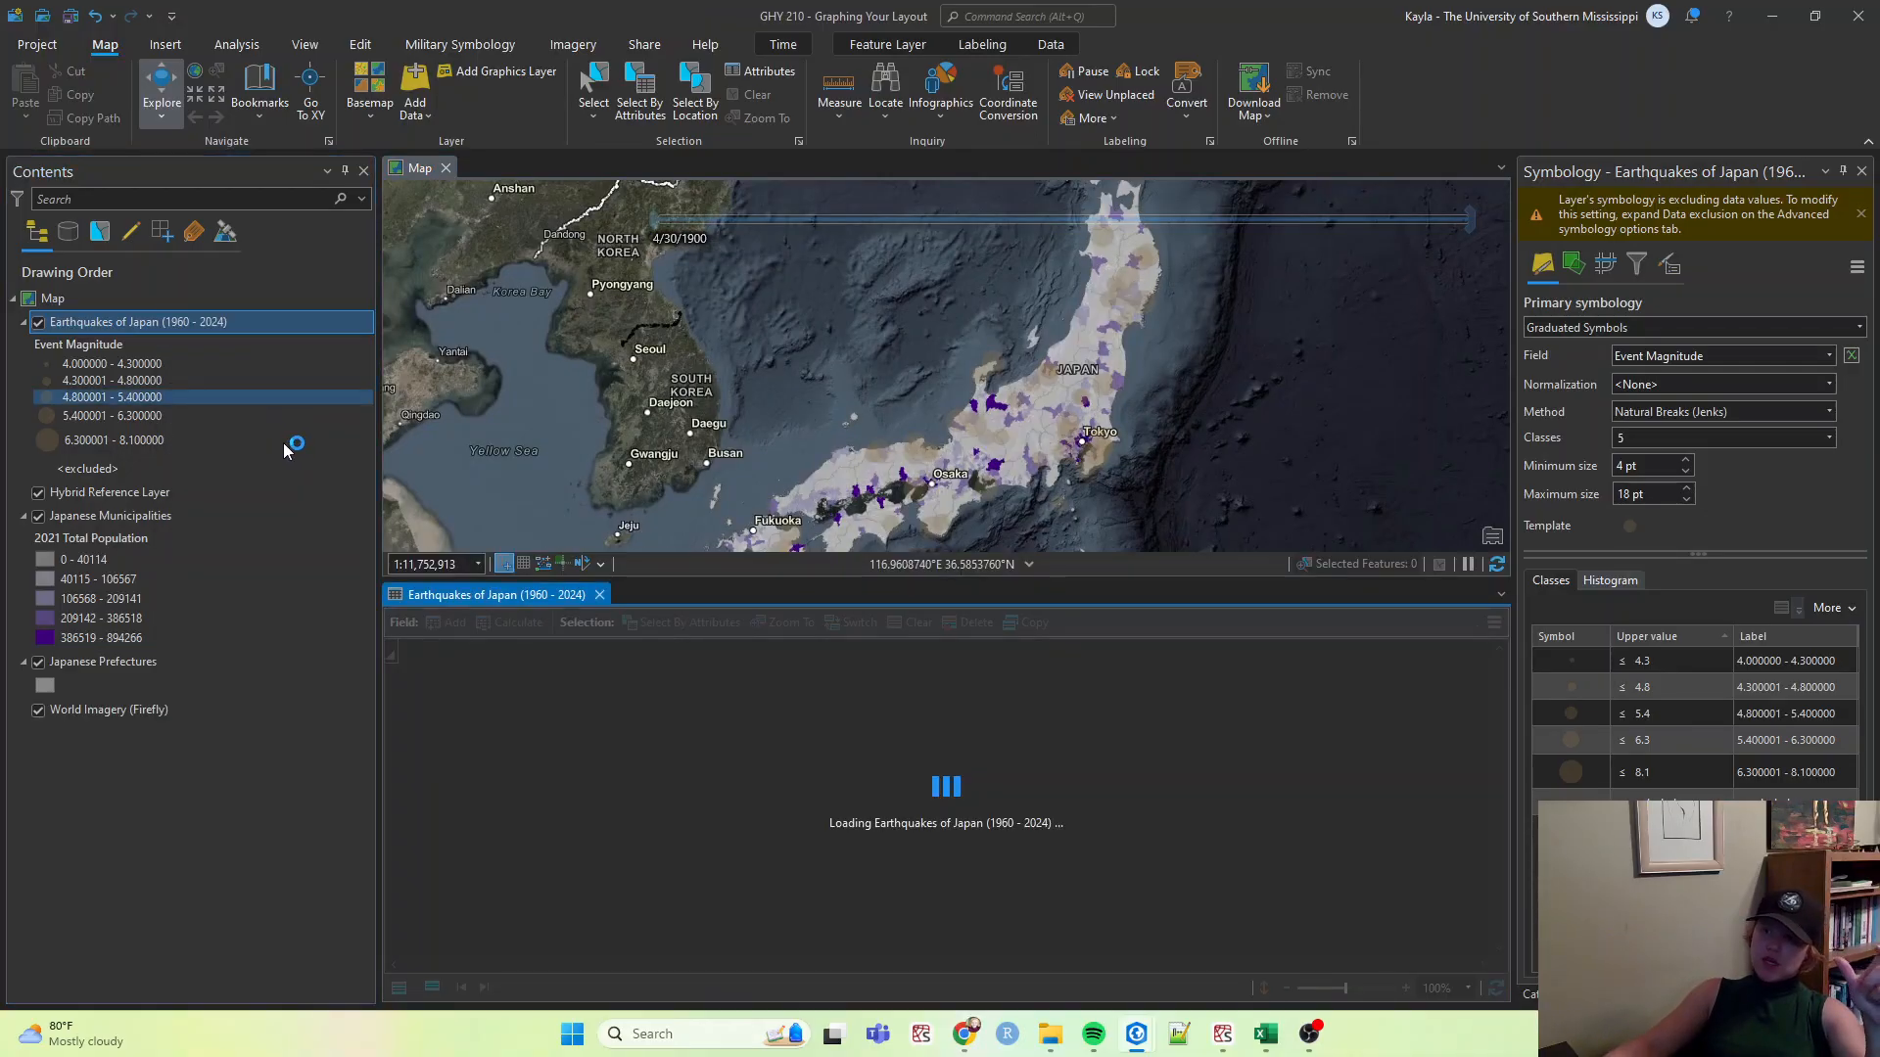
{"action": "left_click", "coordinate": [284, 442]}
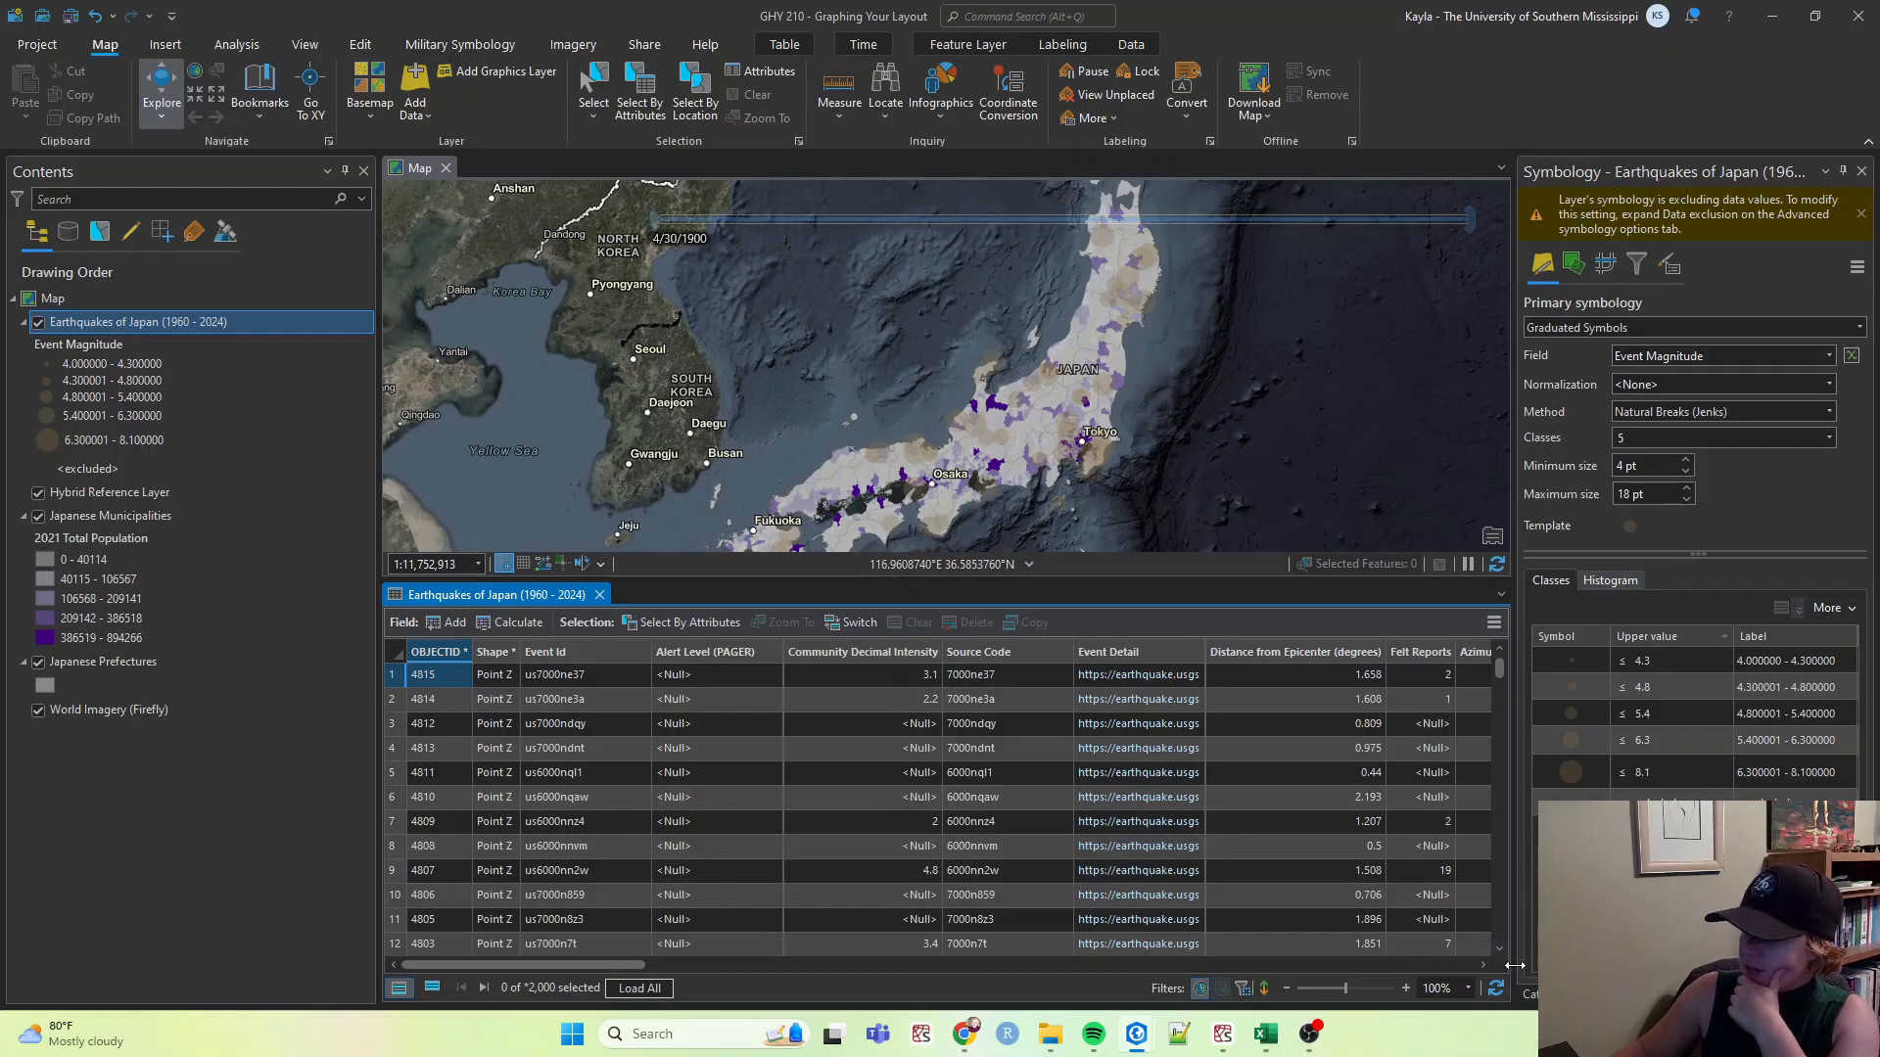
{"action": "left_click", "coordinate": [1483, 964]}
{"action": "left_click", "coordinate": [1483, 964]}
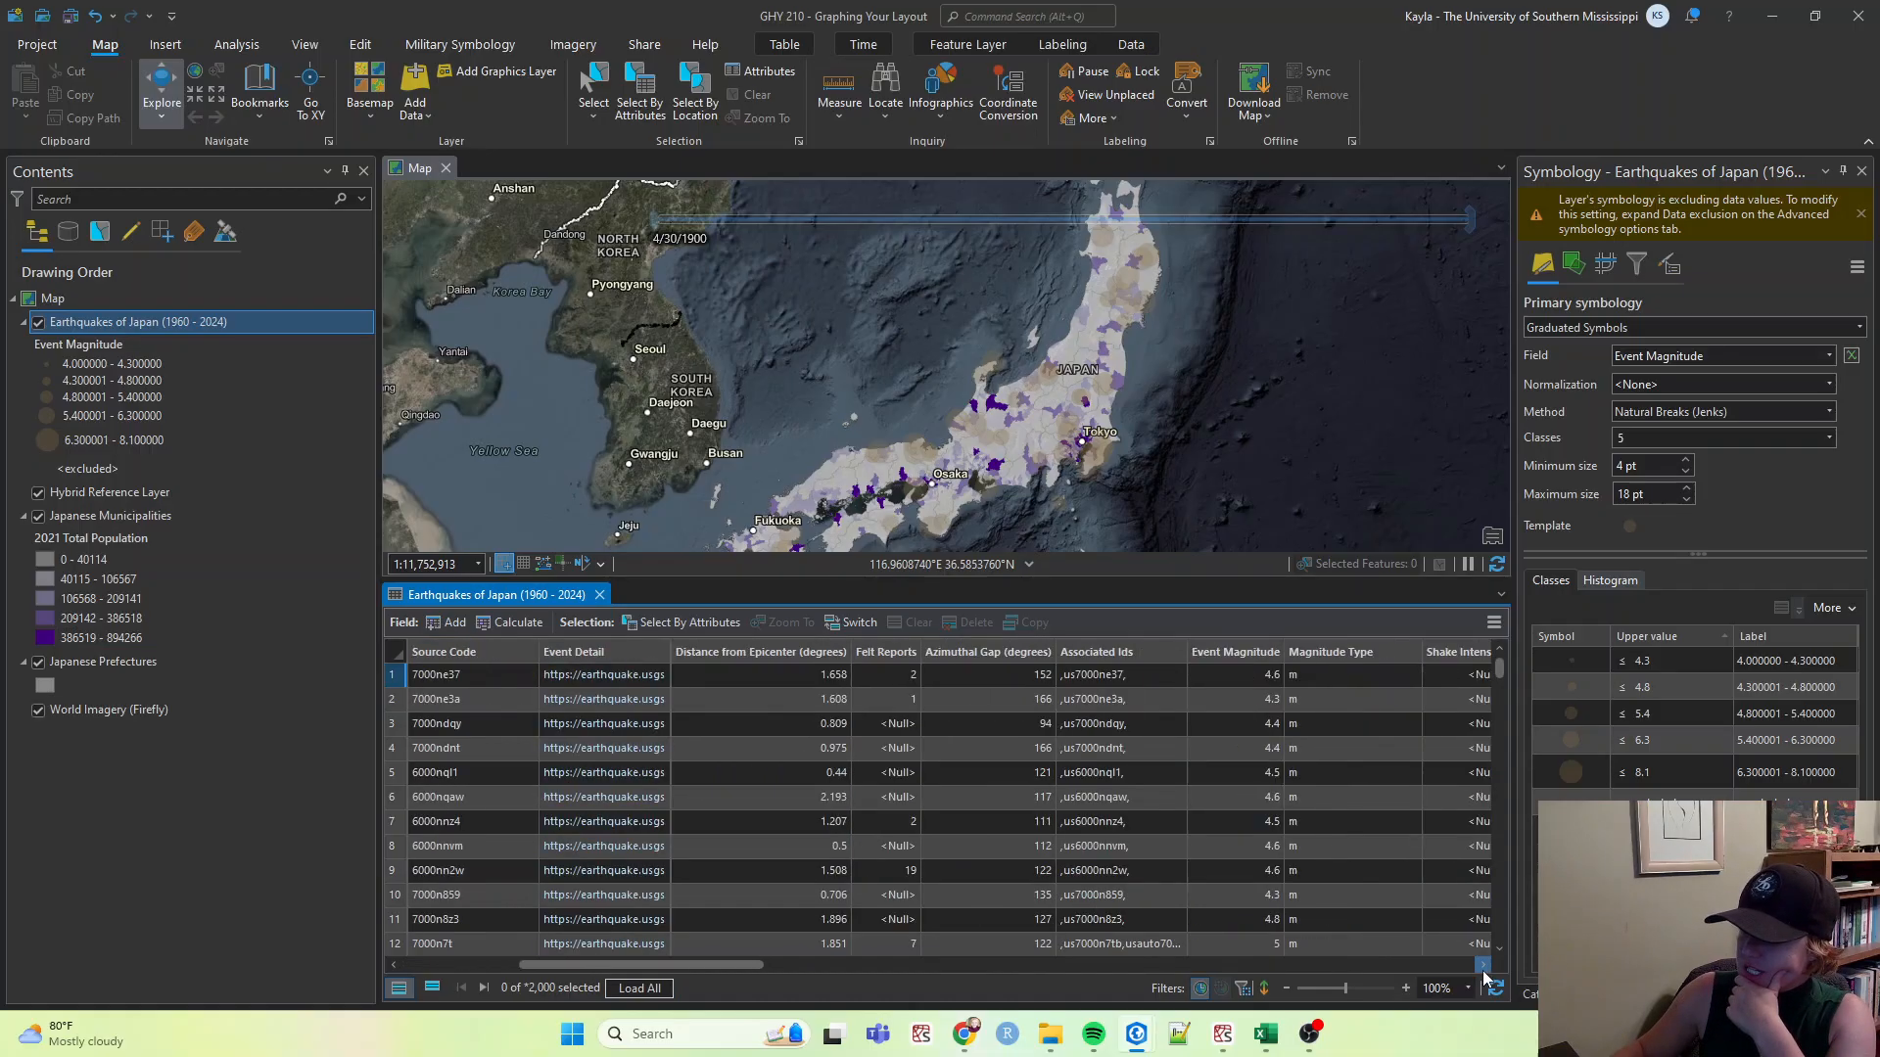
{"action": "left_click", "coordinate": [1484, 964]}
{"action": "left_click", "coordinate": [1484, 964]}
{"action": "left_click", "coordinate": [1484, 964]}
{"action": "left_click", "coordinate": [1483, 965]}
{"action": "left_click", "coordinate": [1483, 965]}
{"action": "left_click", "coordinate": [1483, 965]}
{"action": "left_click", "coordinate": [1483, 964]}
{"action": "left_click", "coordinate": [1483, 964]}
{"action": "left_click", "coordinate": [1483, 964]}
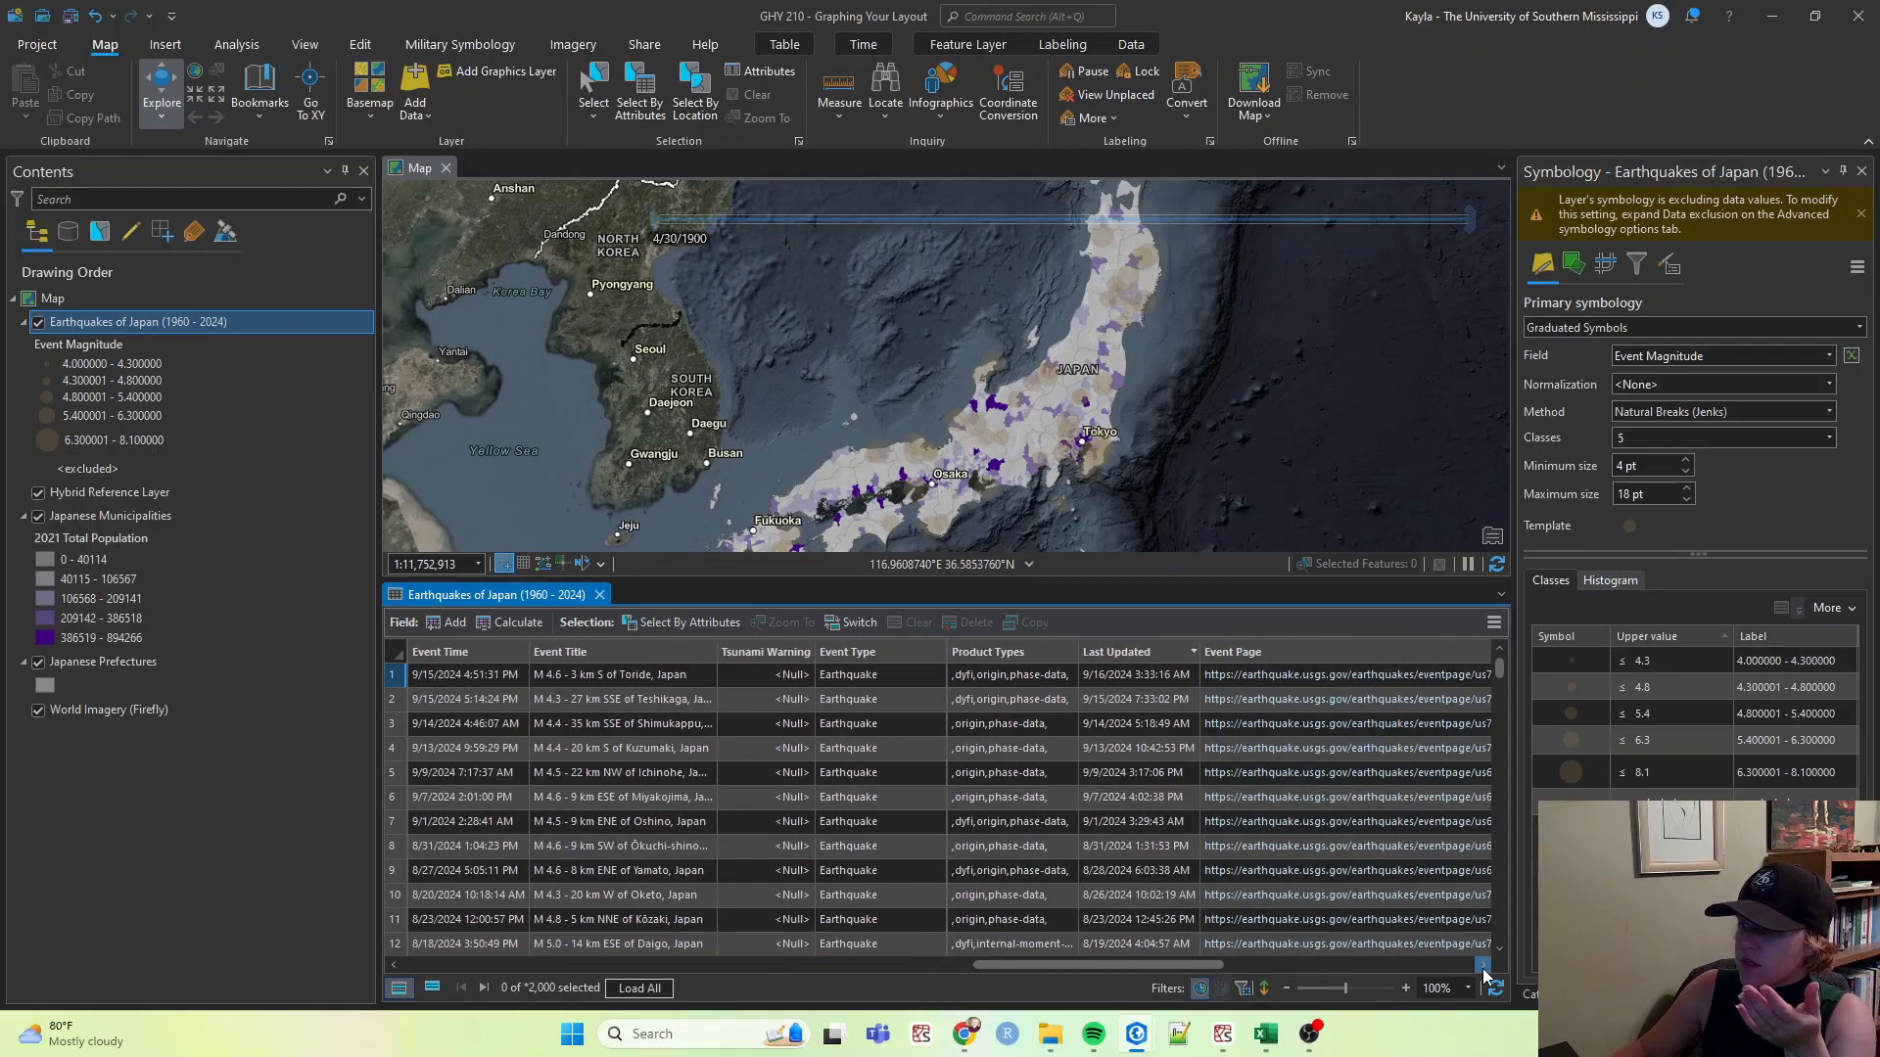
{"action": "left_click", "coordinate": [1482, 966]}
{"action": "left_click", "coordinate": [1483, 965]}
{"action": "left_click", "coordinate": [1483, 965]}
{"action": "left_click", "coordinate": [1482, 966]}
{"action": "left_click", "coordinate": [1482, 966]}
{"action": "left_click", "coordinate": [1482, 965]}
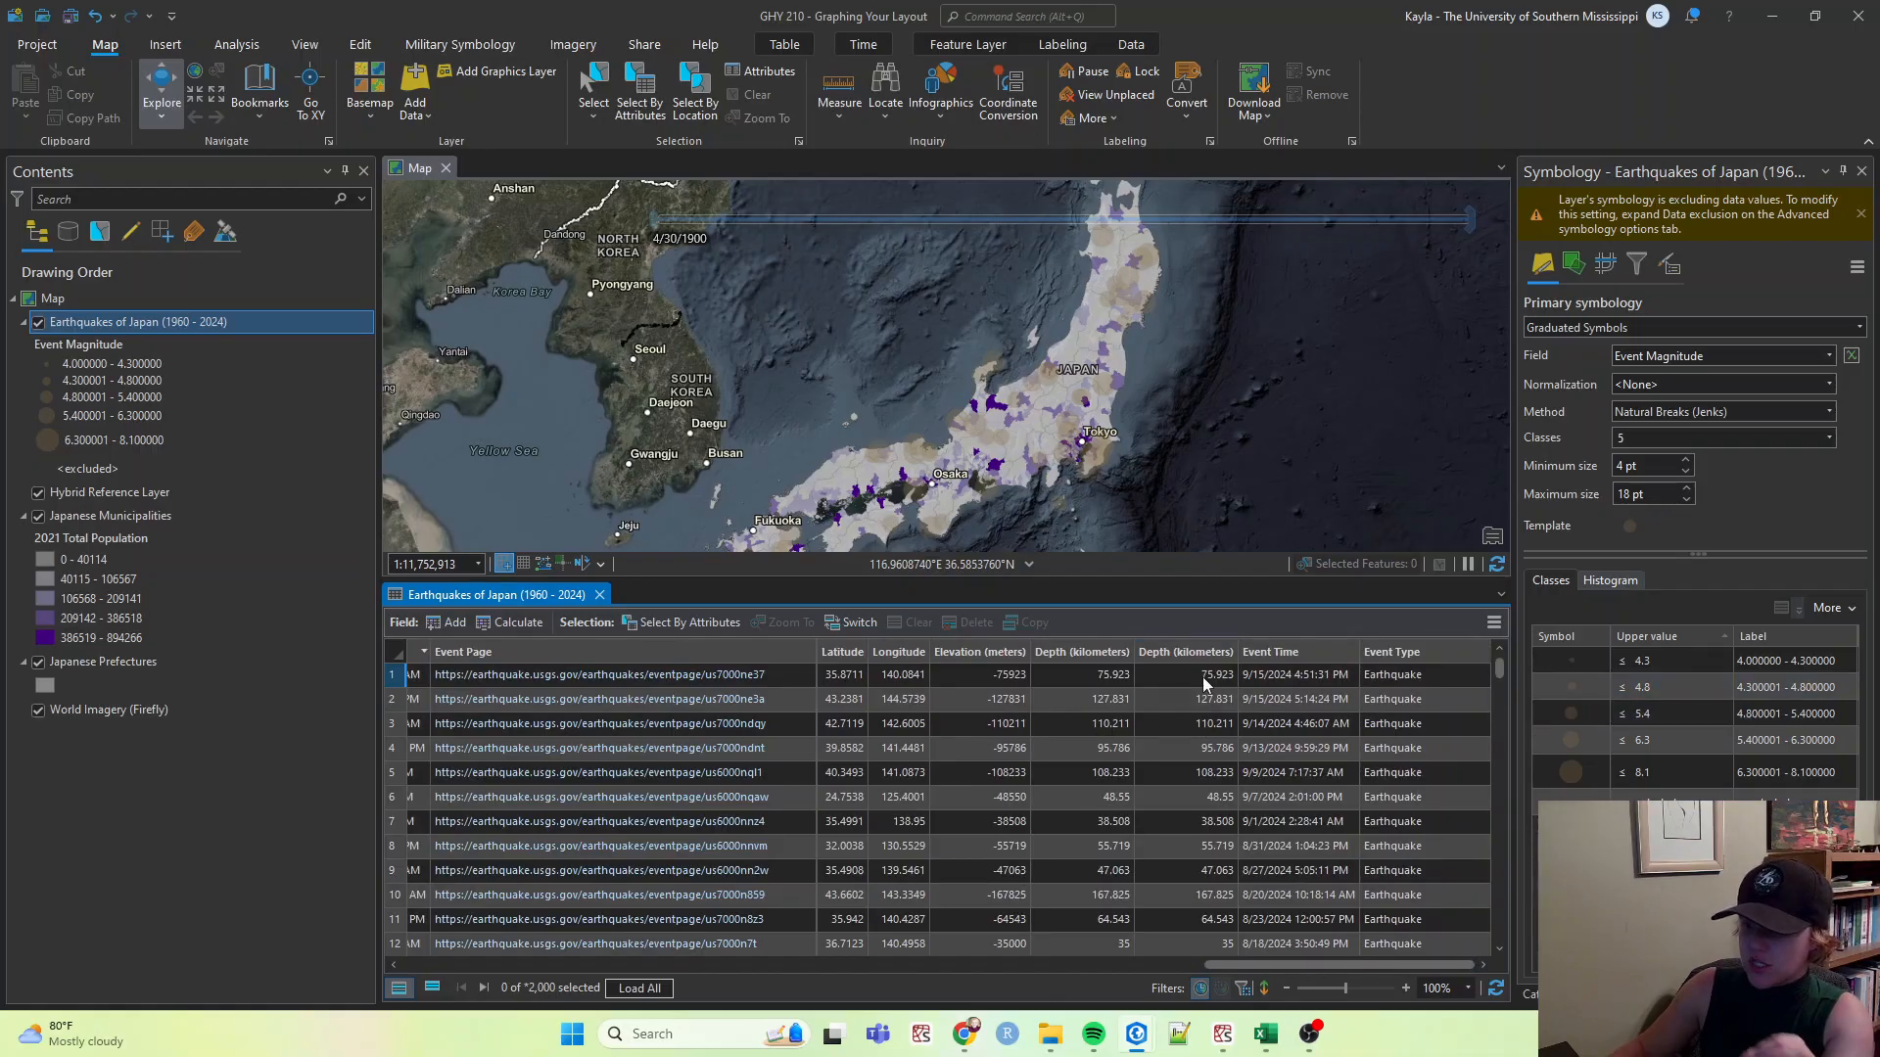
Open the Fields view for the earthquakes layer and scroll through its field list.
{"action": "left_click", "coordinate": [1495, 629]}
{"action": "left_click", "coordinate": [1312, 728]}
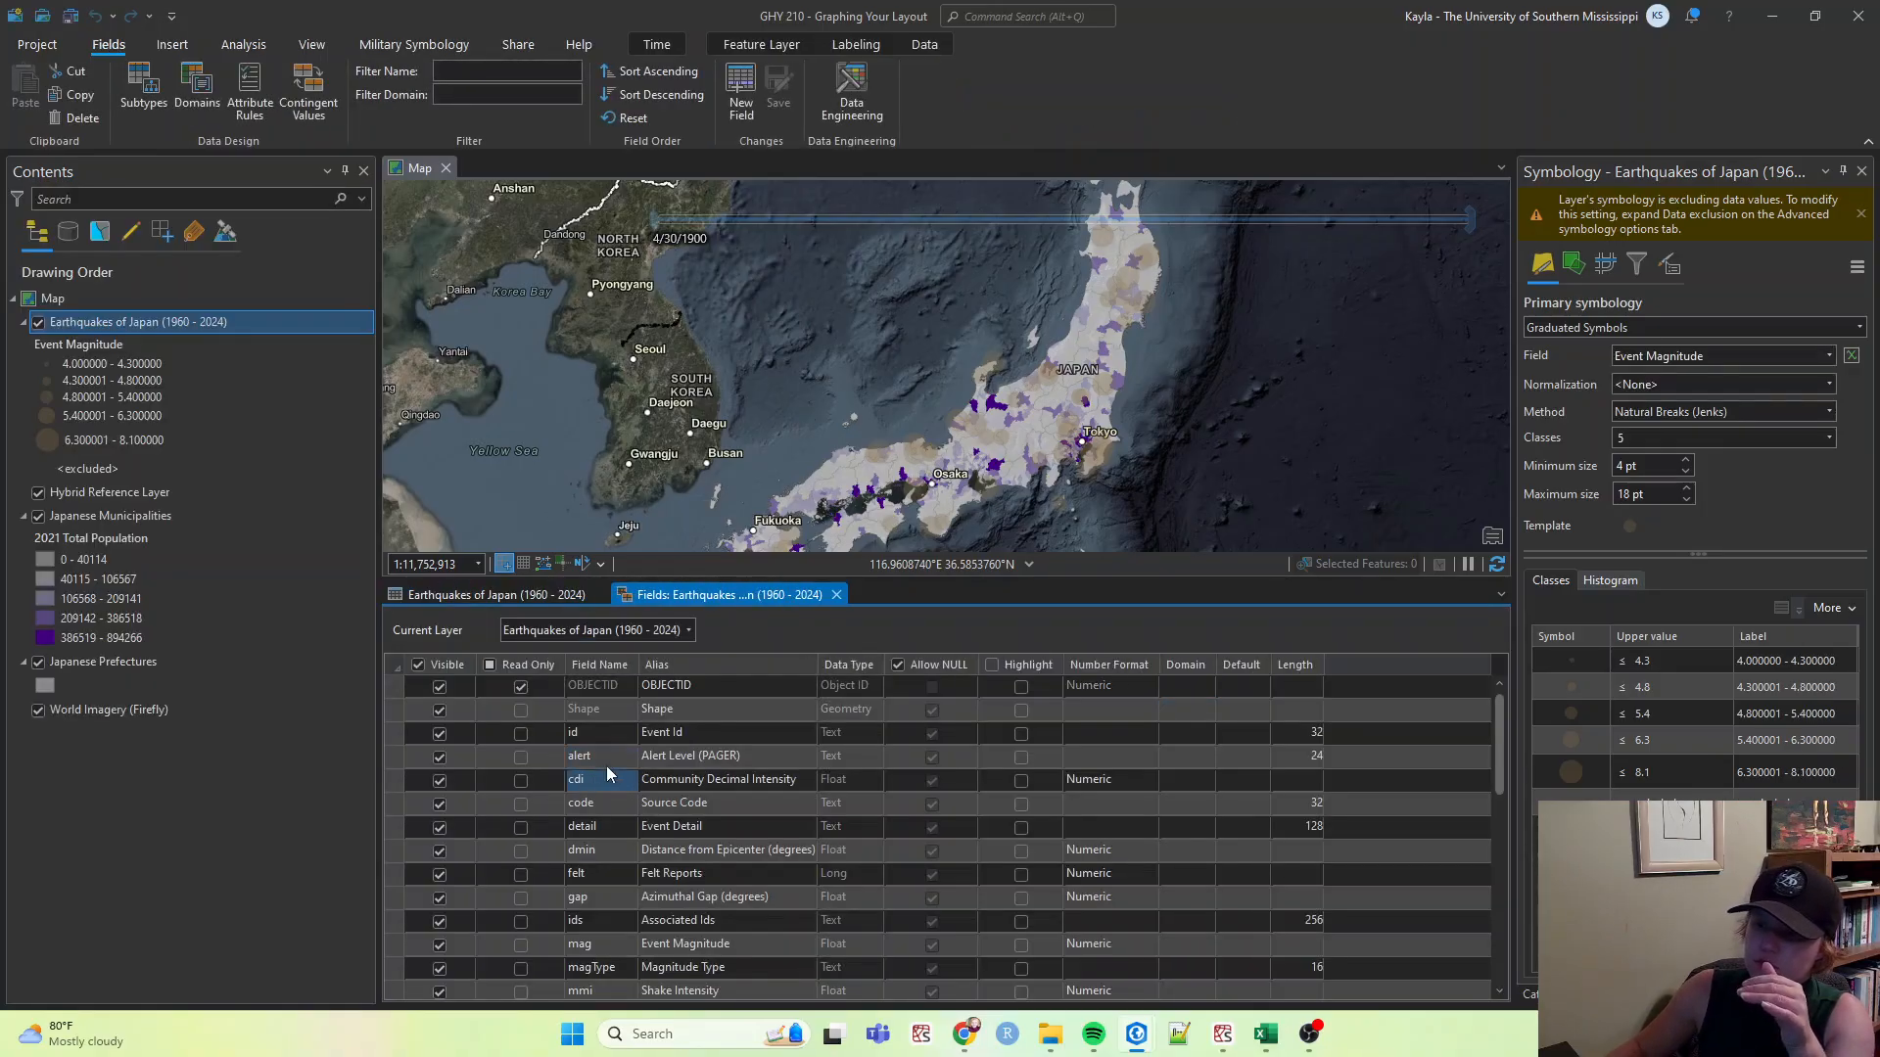
{"action": "scroll", "coordinate": [580, 813], "scroll_direction": "down", "scroll_amount": 3}
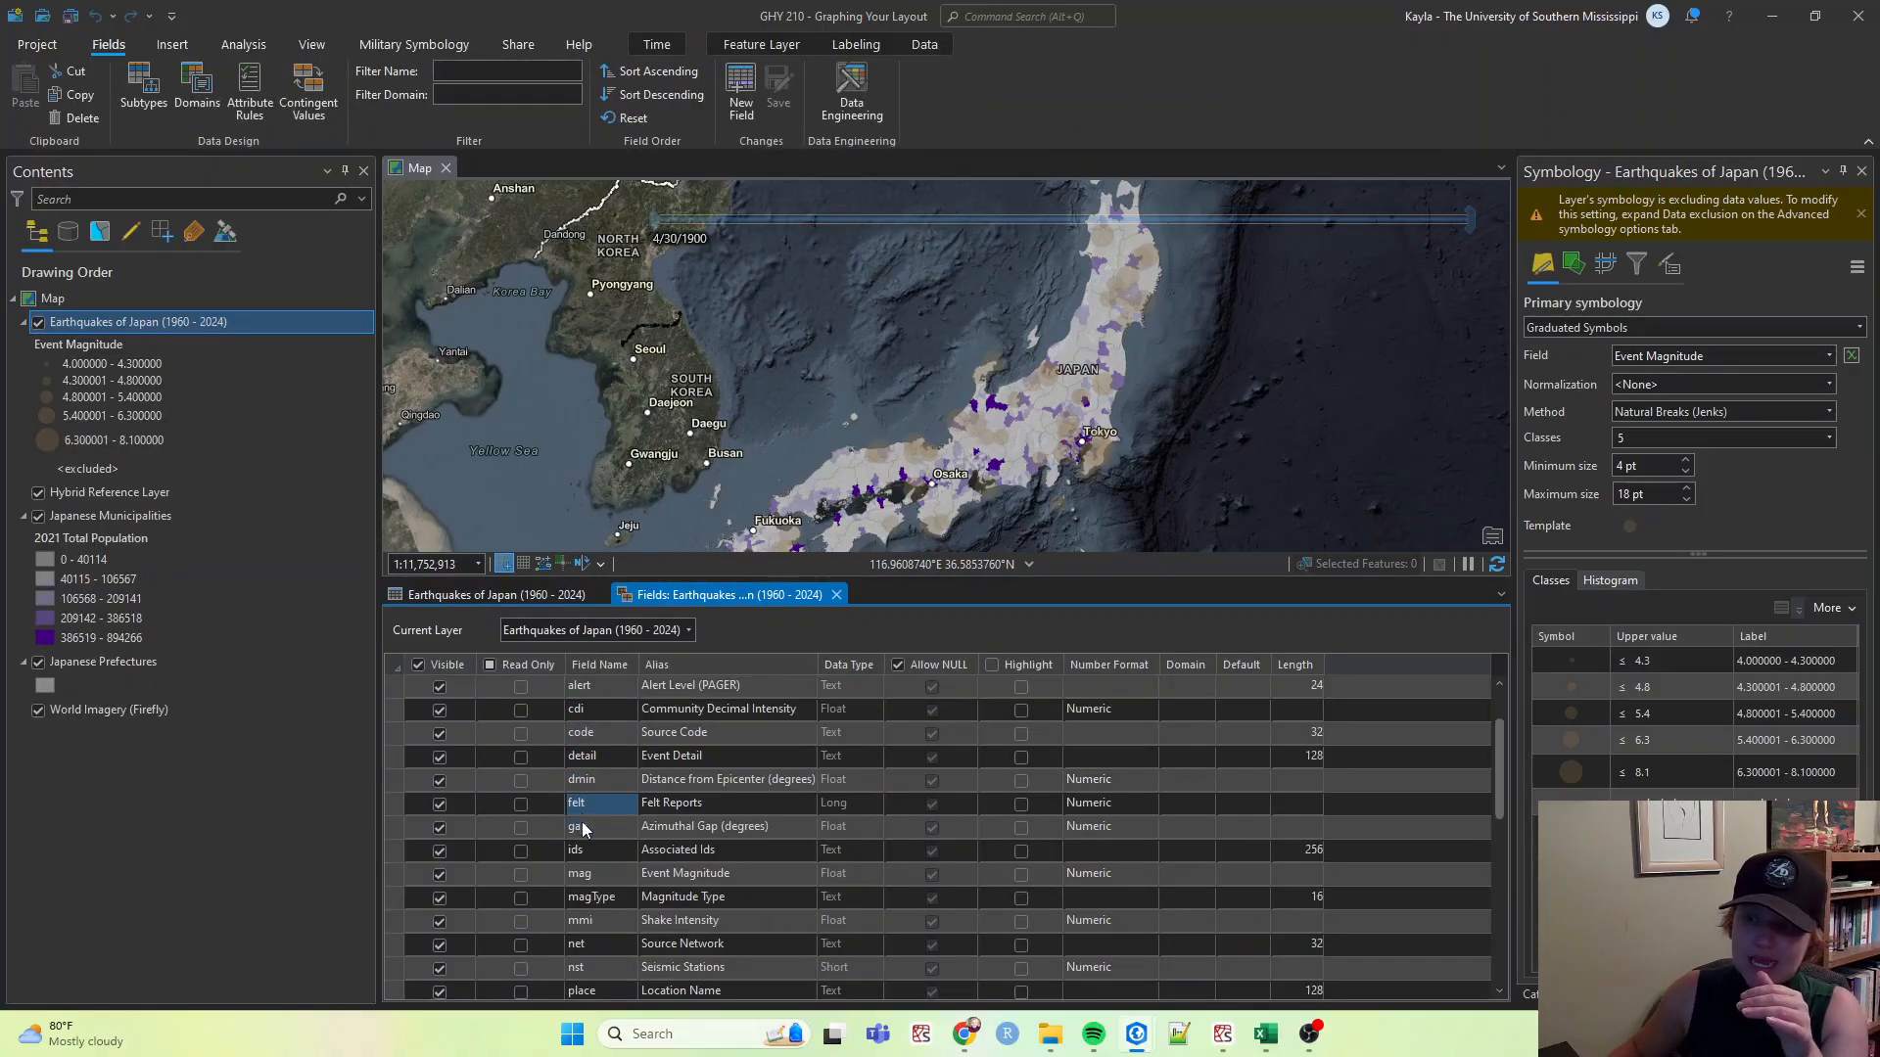
{"action": "scroll", "coordinate": [580, 862], "scroll_direction": "down", "scroll_amount": 5}
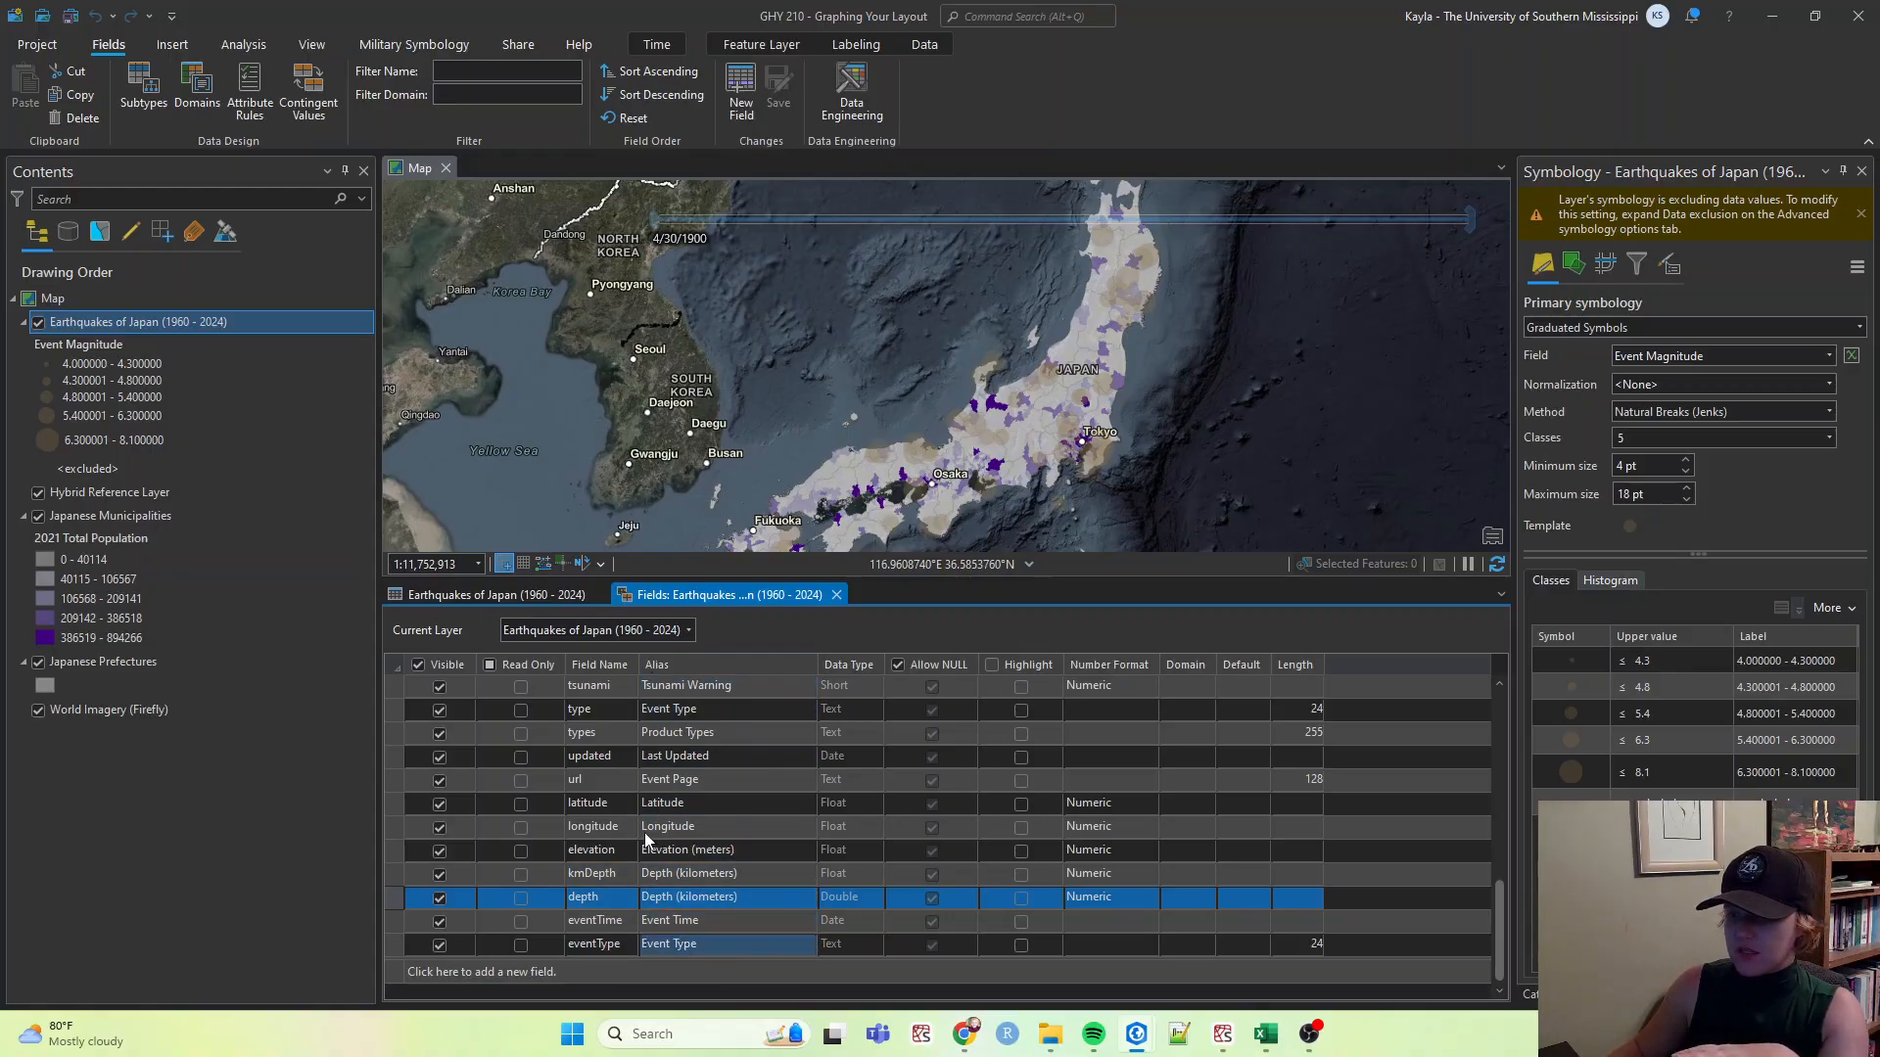
{"action": "scroll", "coordinate": [761, 899], "scroll_direction": "up", "scroll_amount": 7}
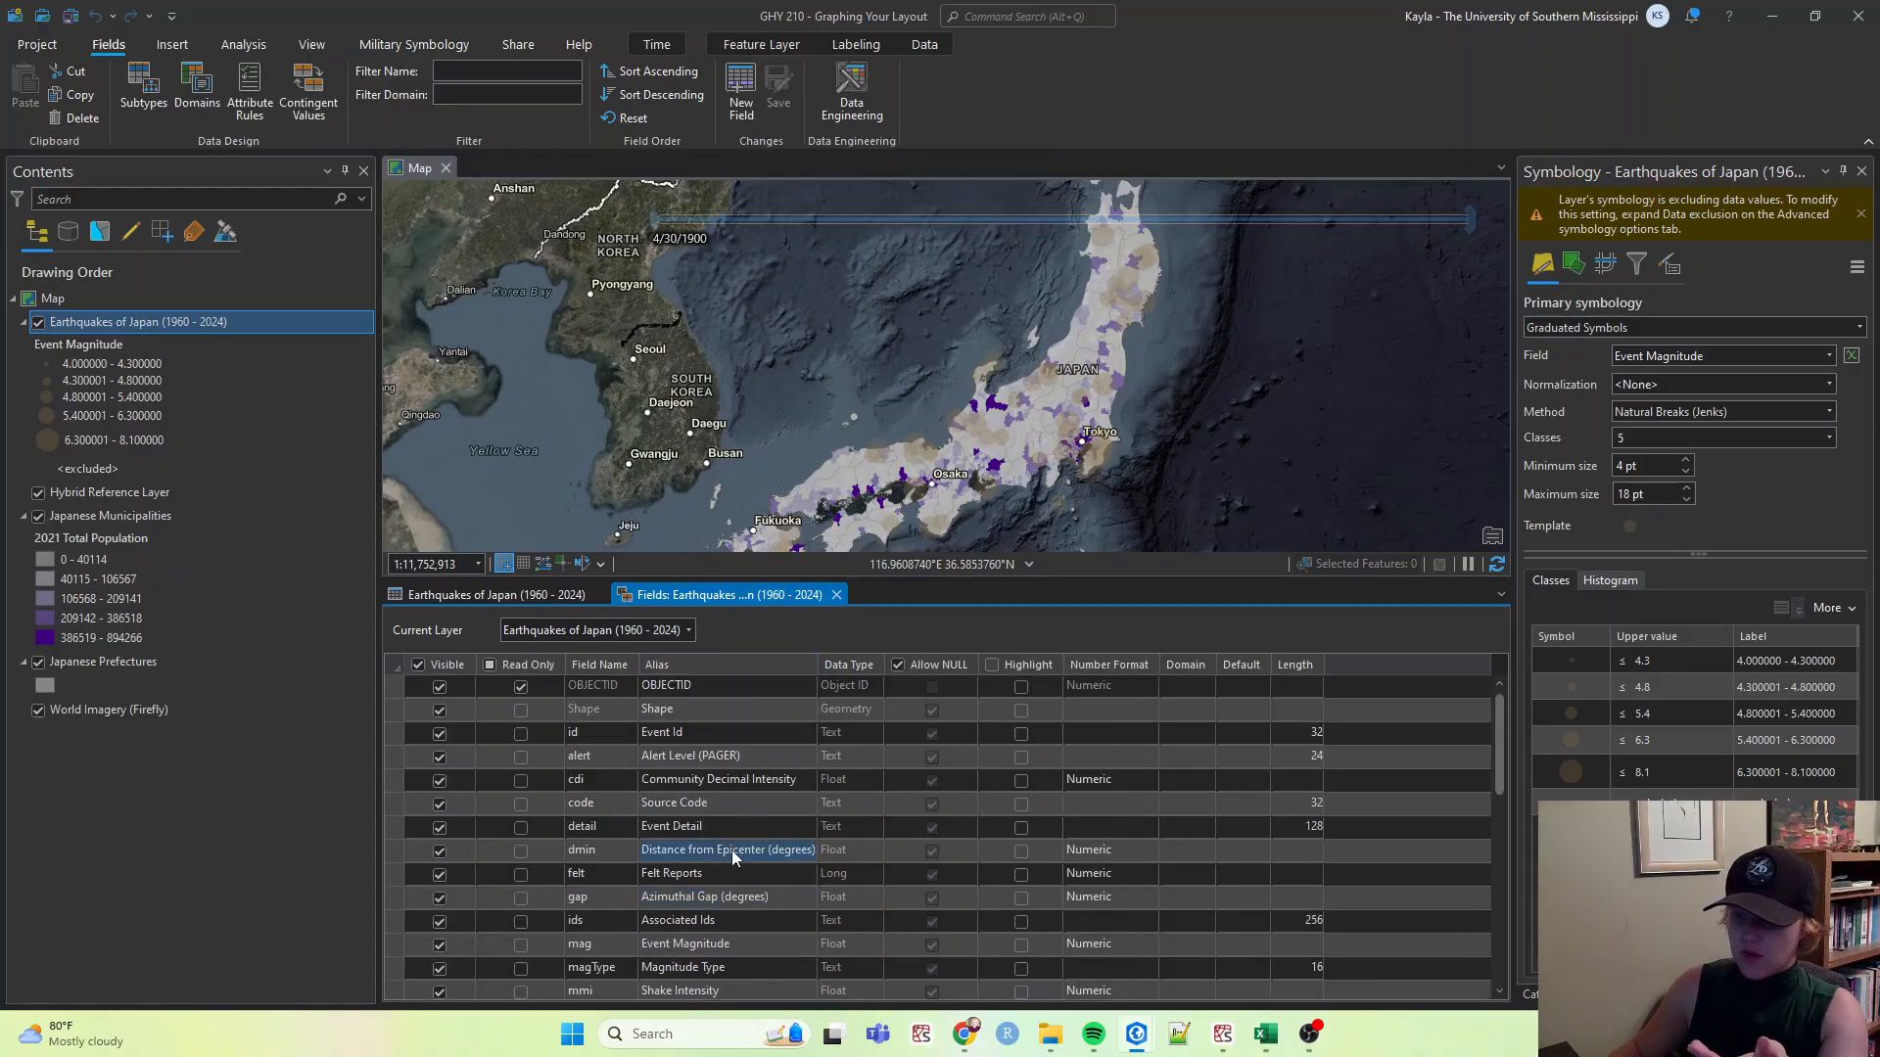
Turn off visibility of the Latitude, Longitude and Last Updated fields.
{"action": "left_click", "coordinate": [438, 736]}
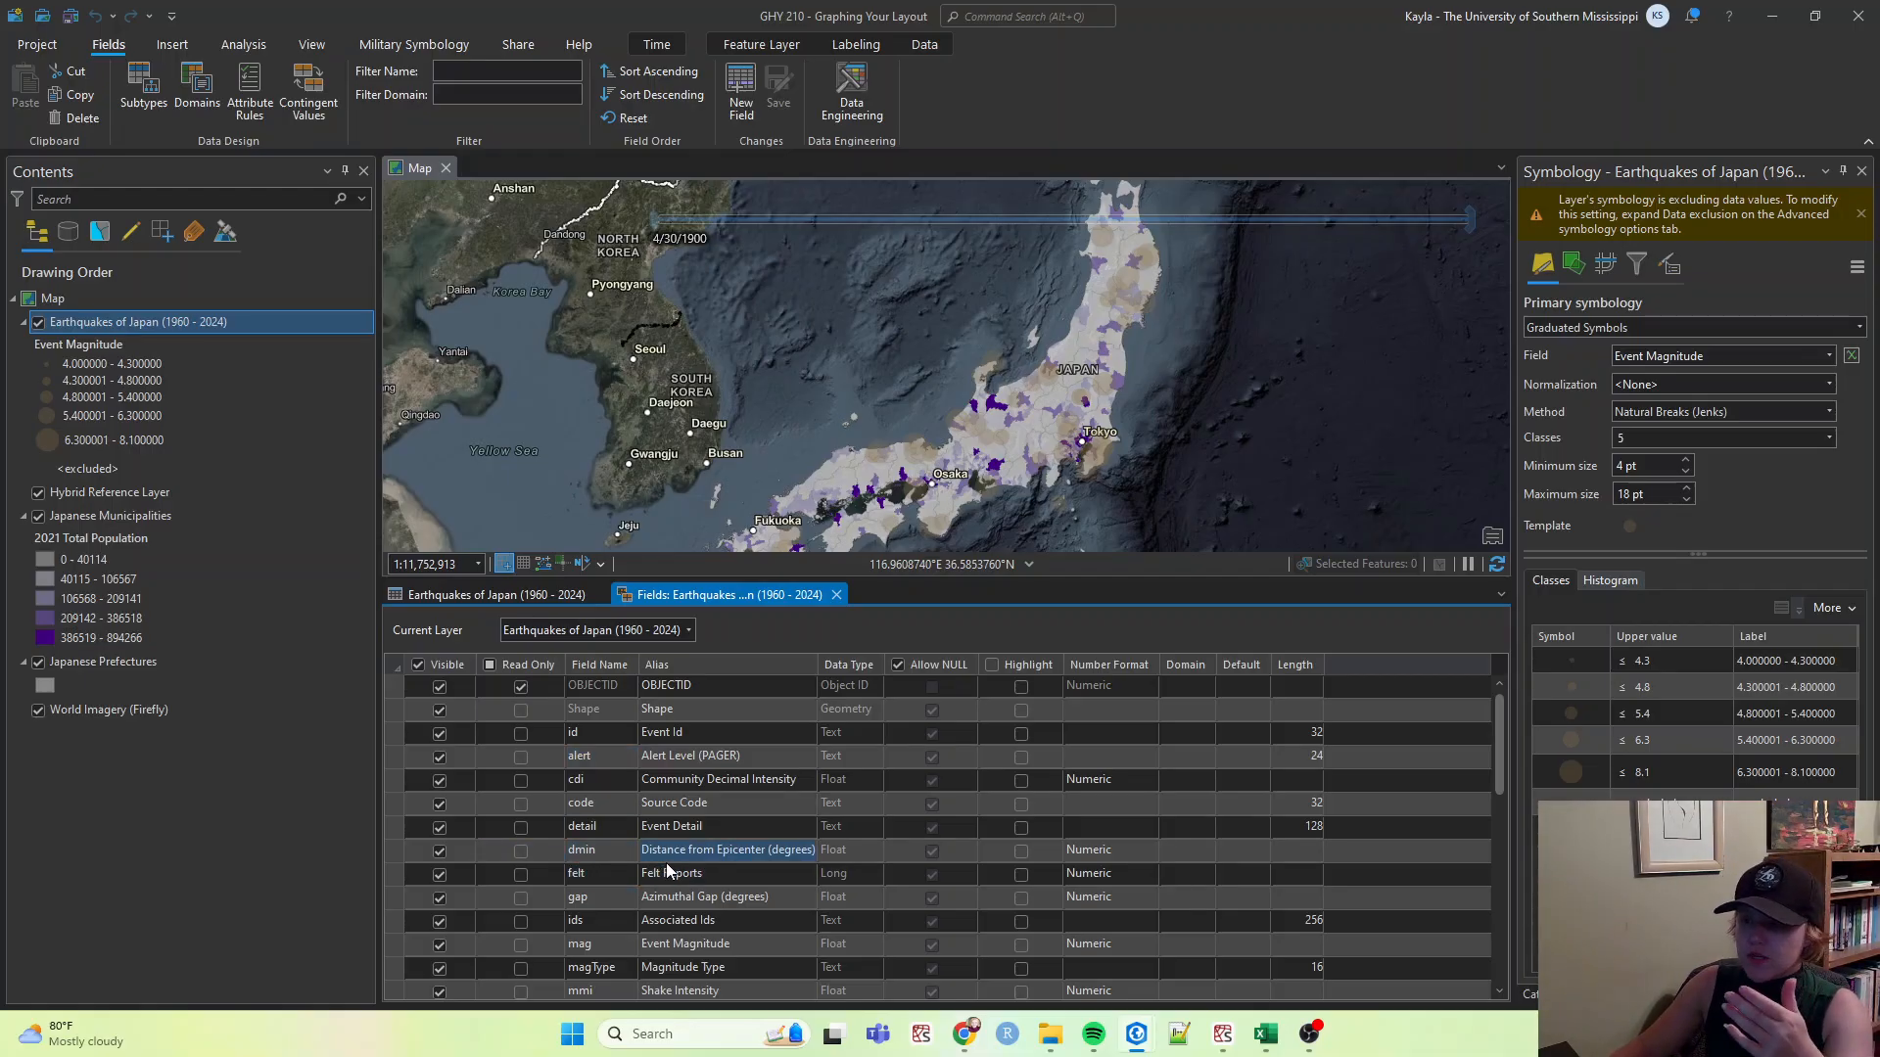
{"action": "scroll", "coordinate": [668, 872], "scroll_direction": "down", "scroll_amount": 9}
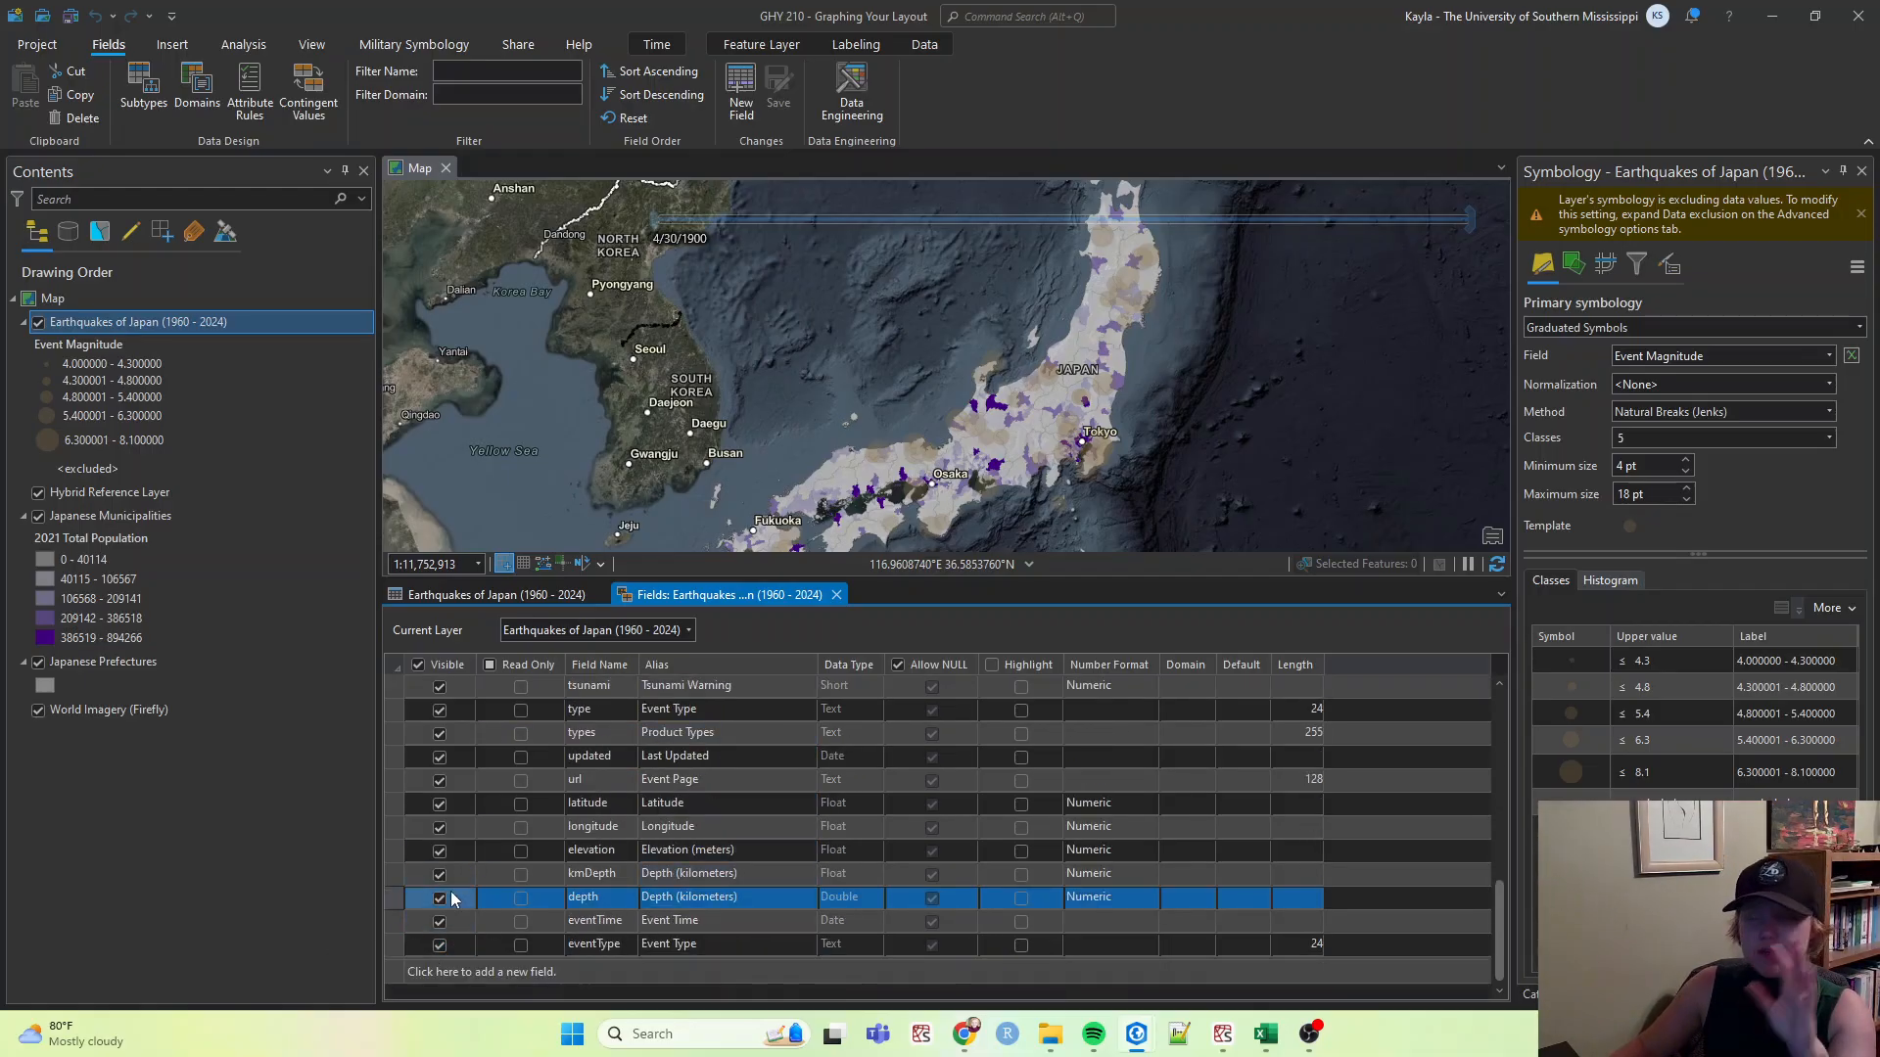
{"action": "left_click", "coordinate": [440, 827]}
{"action": "left_click", "coordinate": [440, 804]}
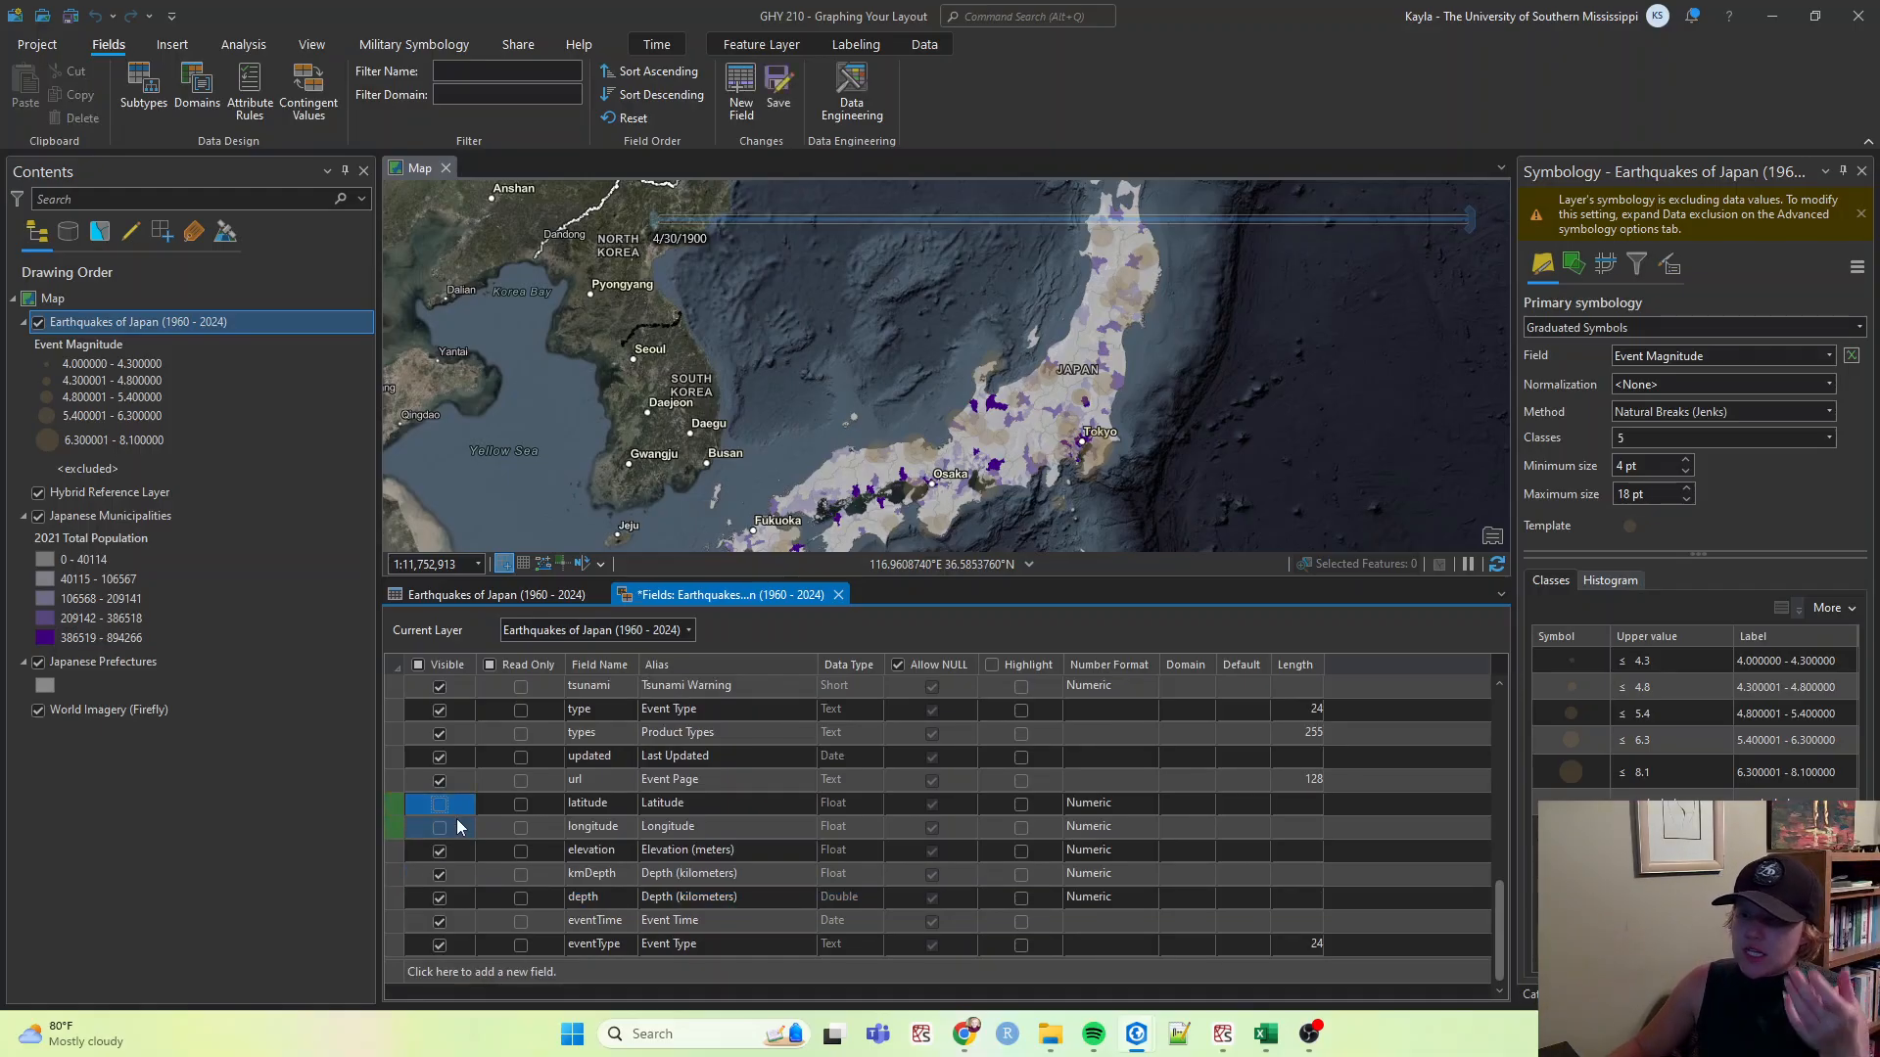
{"action": "left_click", "coordinate": [439, 756]}
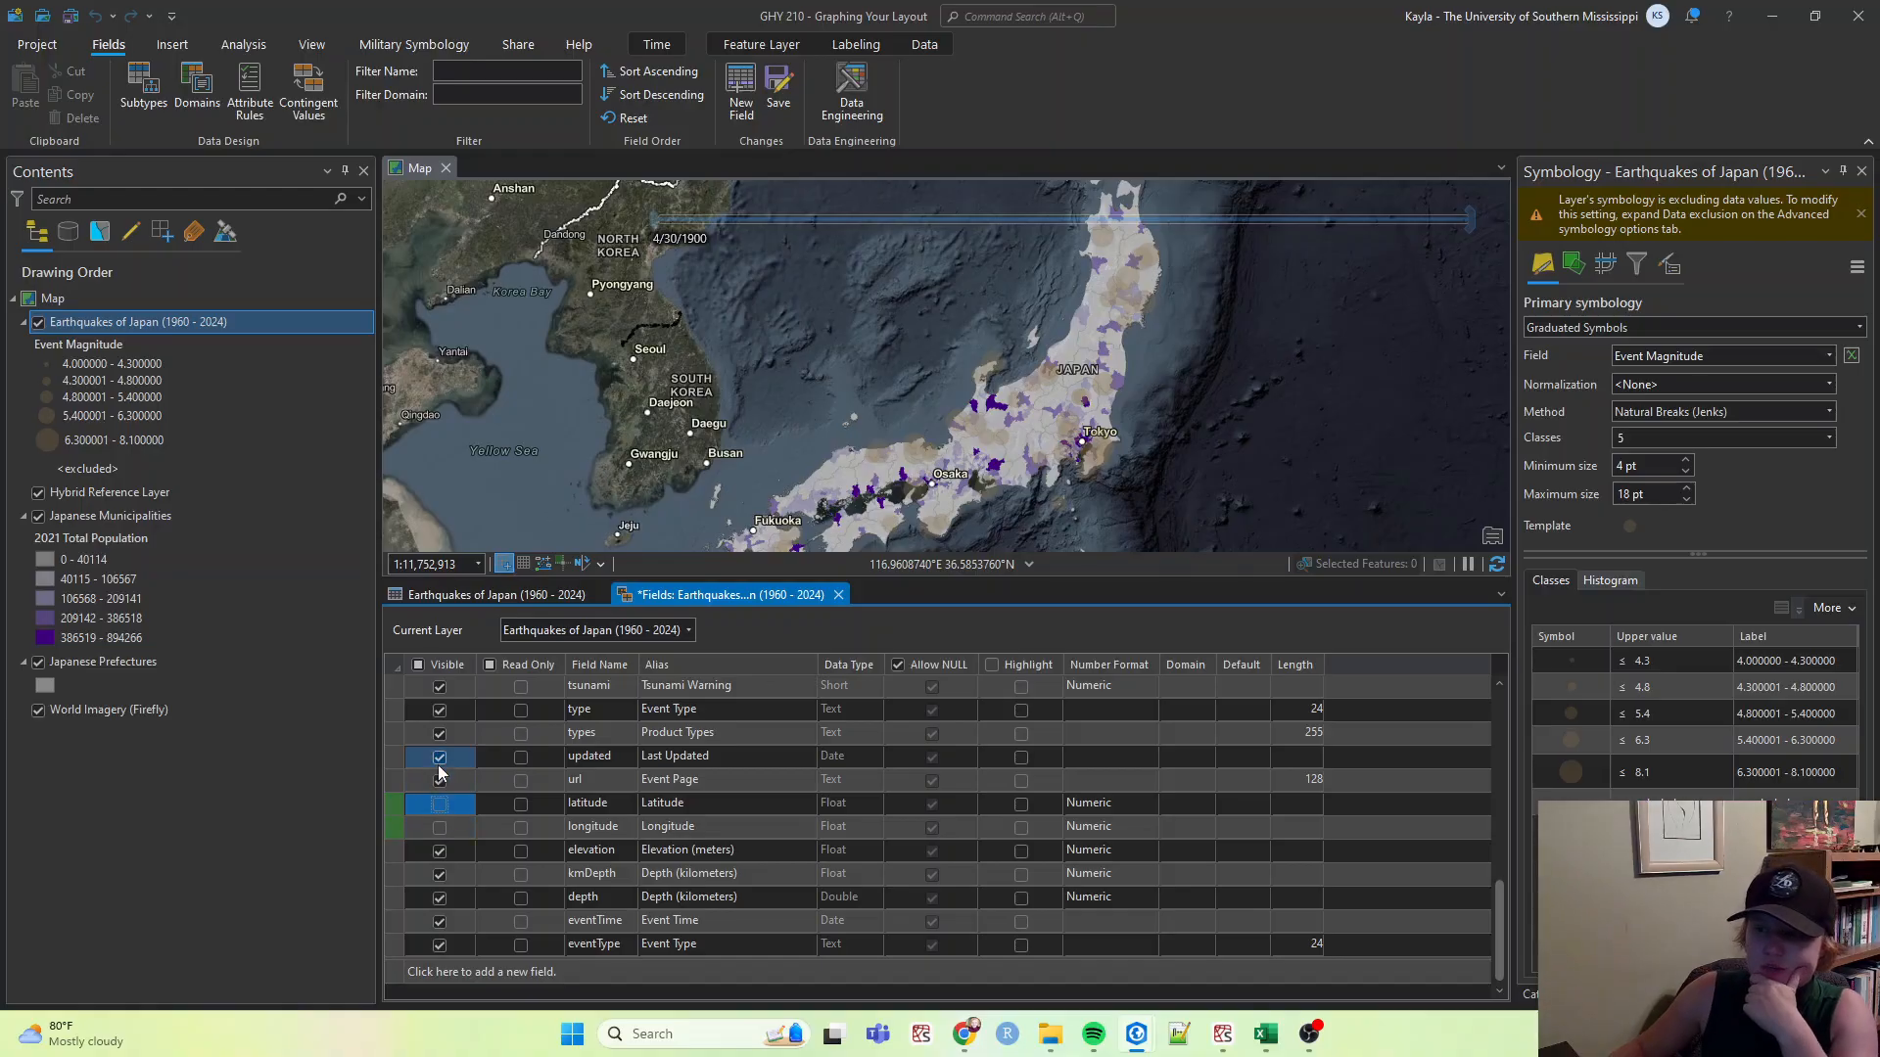
Turn off visibility of the Product Types and Network Sources fields.
{"action": "scroll", "coordinate": [450, 803], "scroll_direction": "up", "scroll_amount": 1}
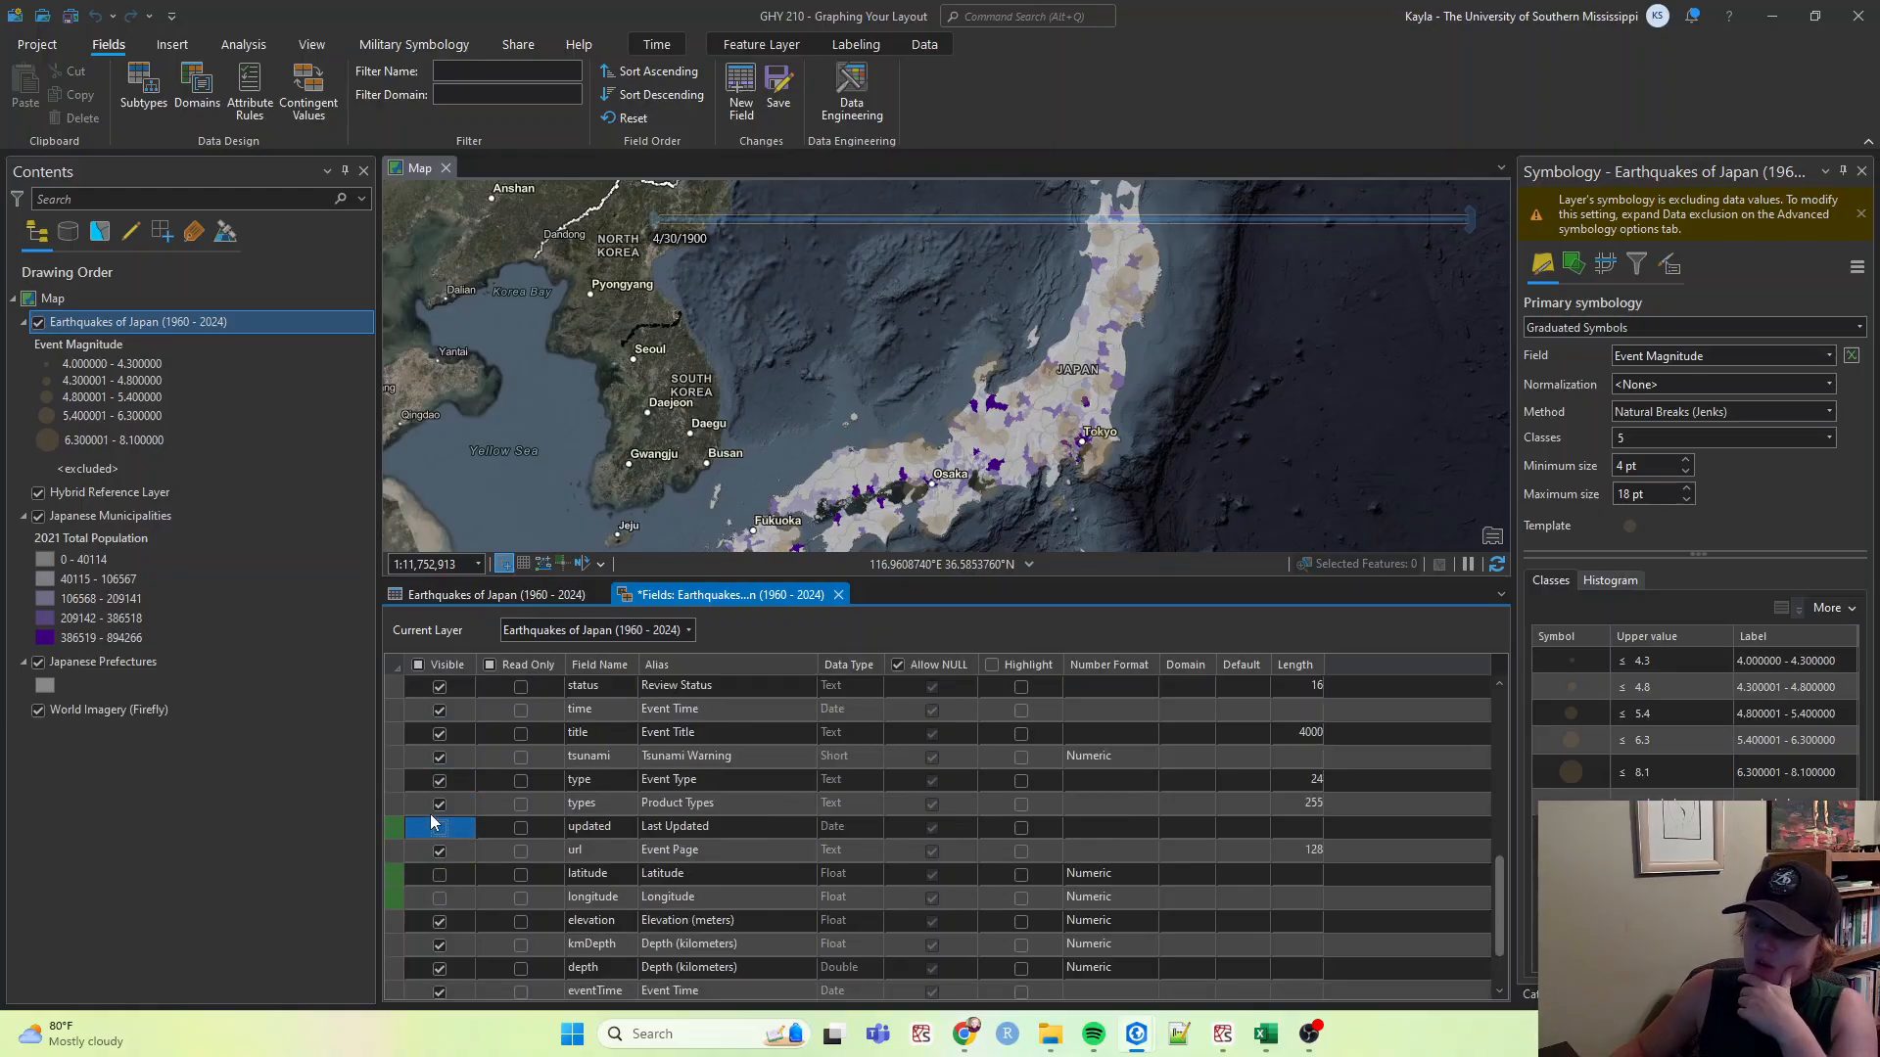
{"action": "left_click", "coordinate": [440, 806]}
{"action": "scroll", "coordinate": [450, 813], "scroll_direction": "up", "scroll_amount": 1}
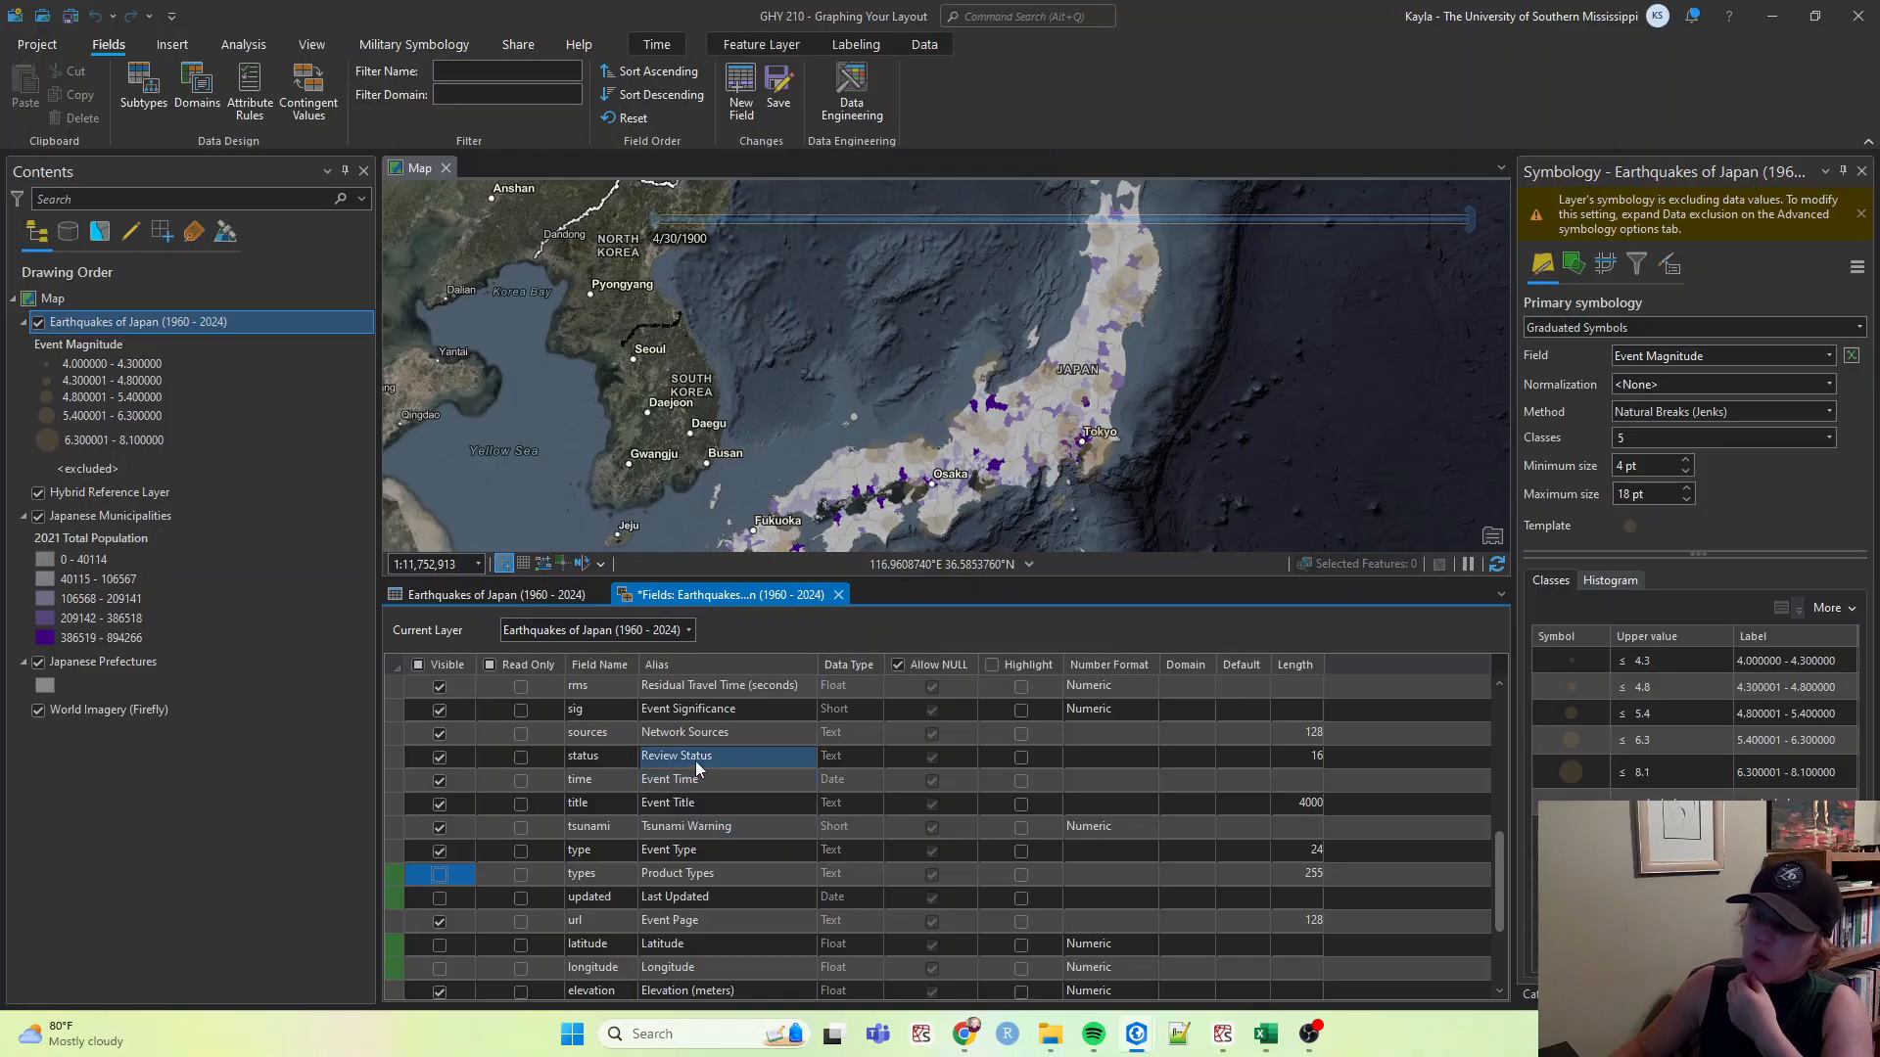
{"action": "scroll", "coordinate": [695, 760], "scroll_direction": "up", "scroll_amount": 2}
{"action": "left_click", "coordinate": [438, 898]}
{"action": "left_click", "coordinate": [439, 876]}
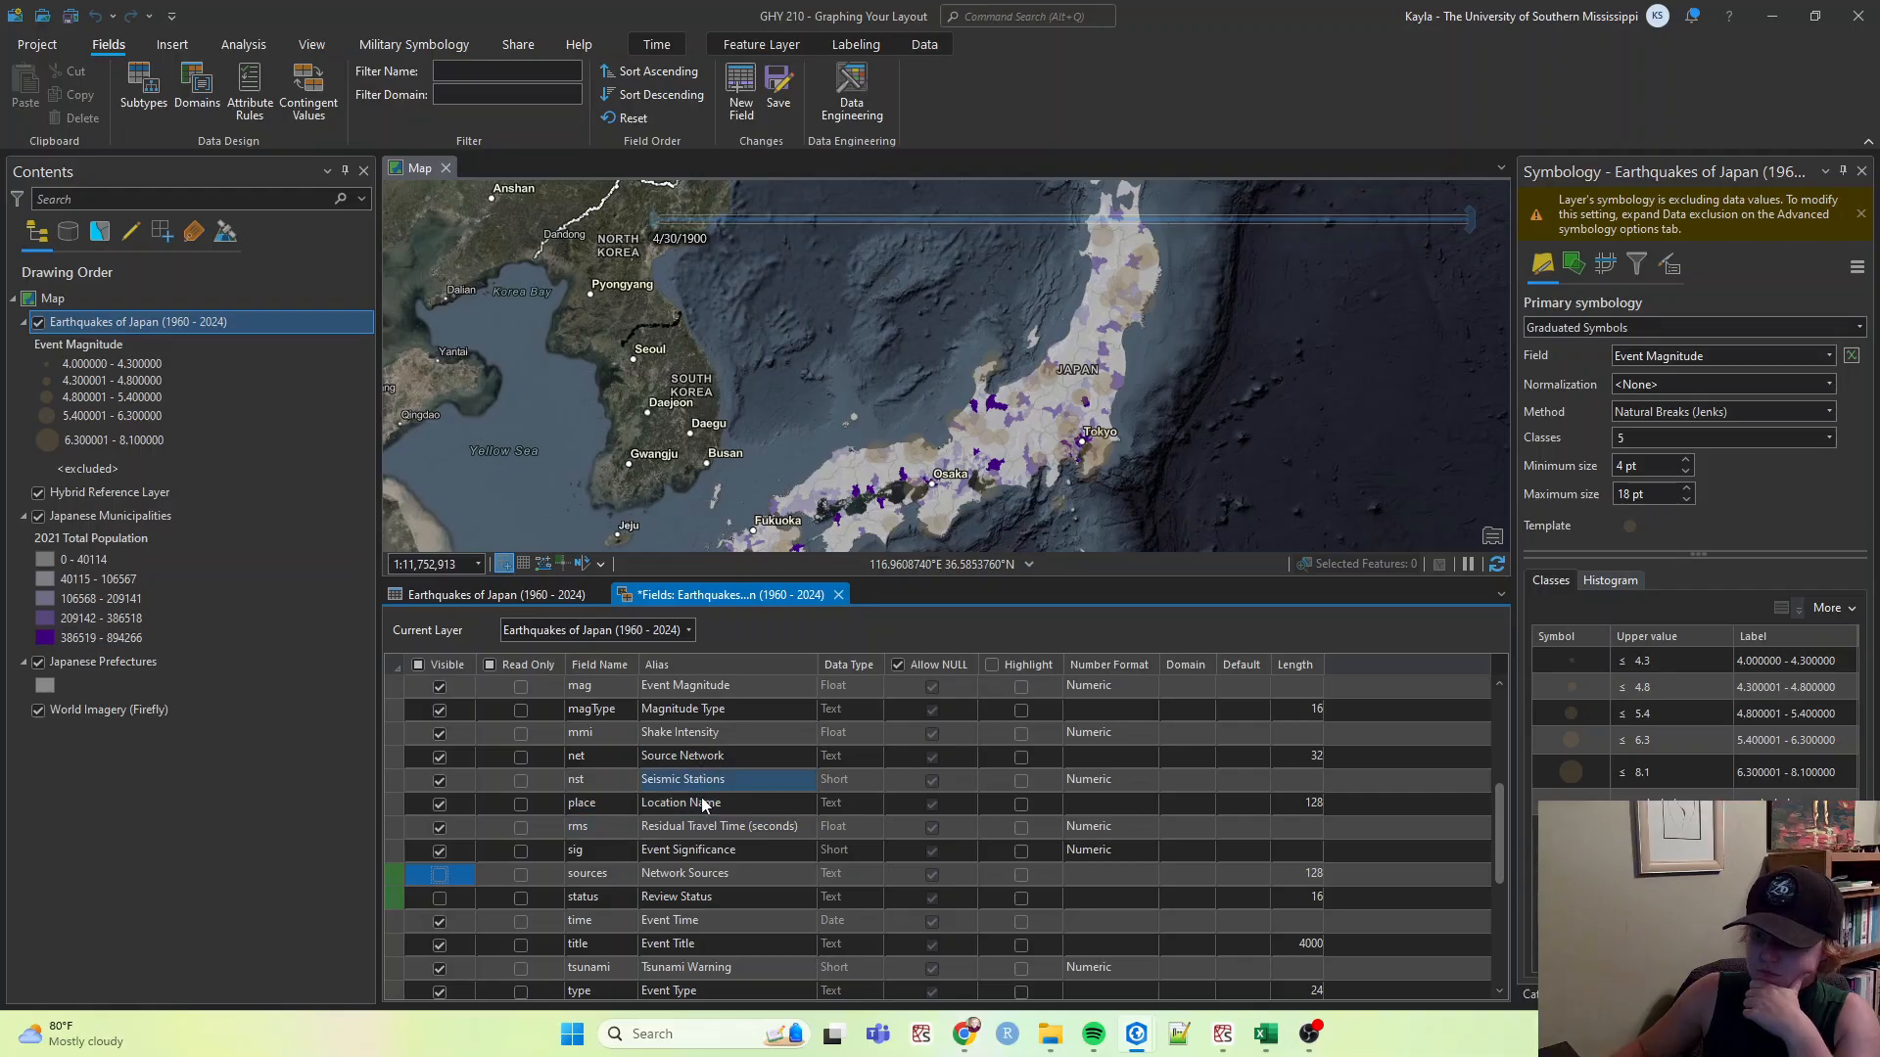
{"action": "scroll", "coordinate": [696, 761], "scroll_direction": "up", "scroll_amount": 2}
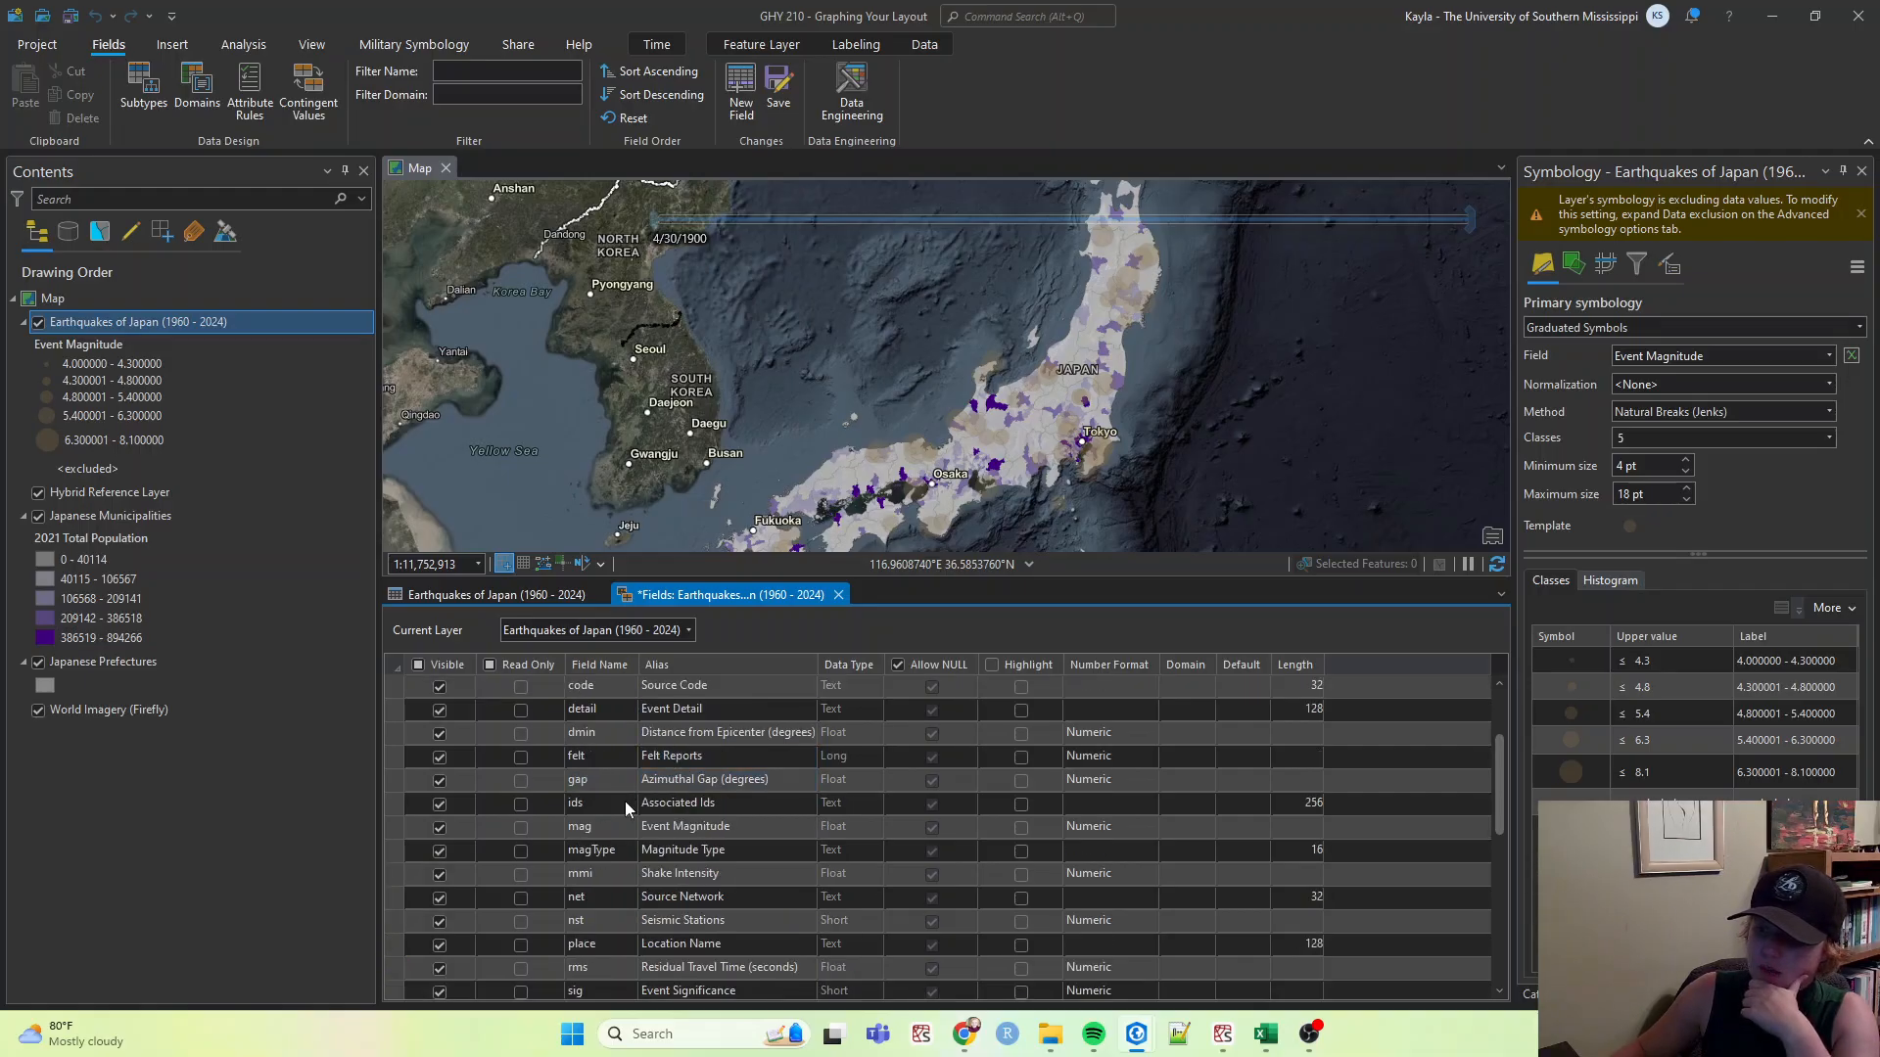
Turn off visibility of the Source Network, Associated Ids and Azimuthal Gap fields.
{"action": "left_click", "coordinate": [438, 899]}
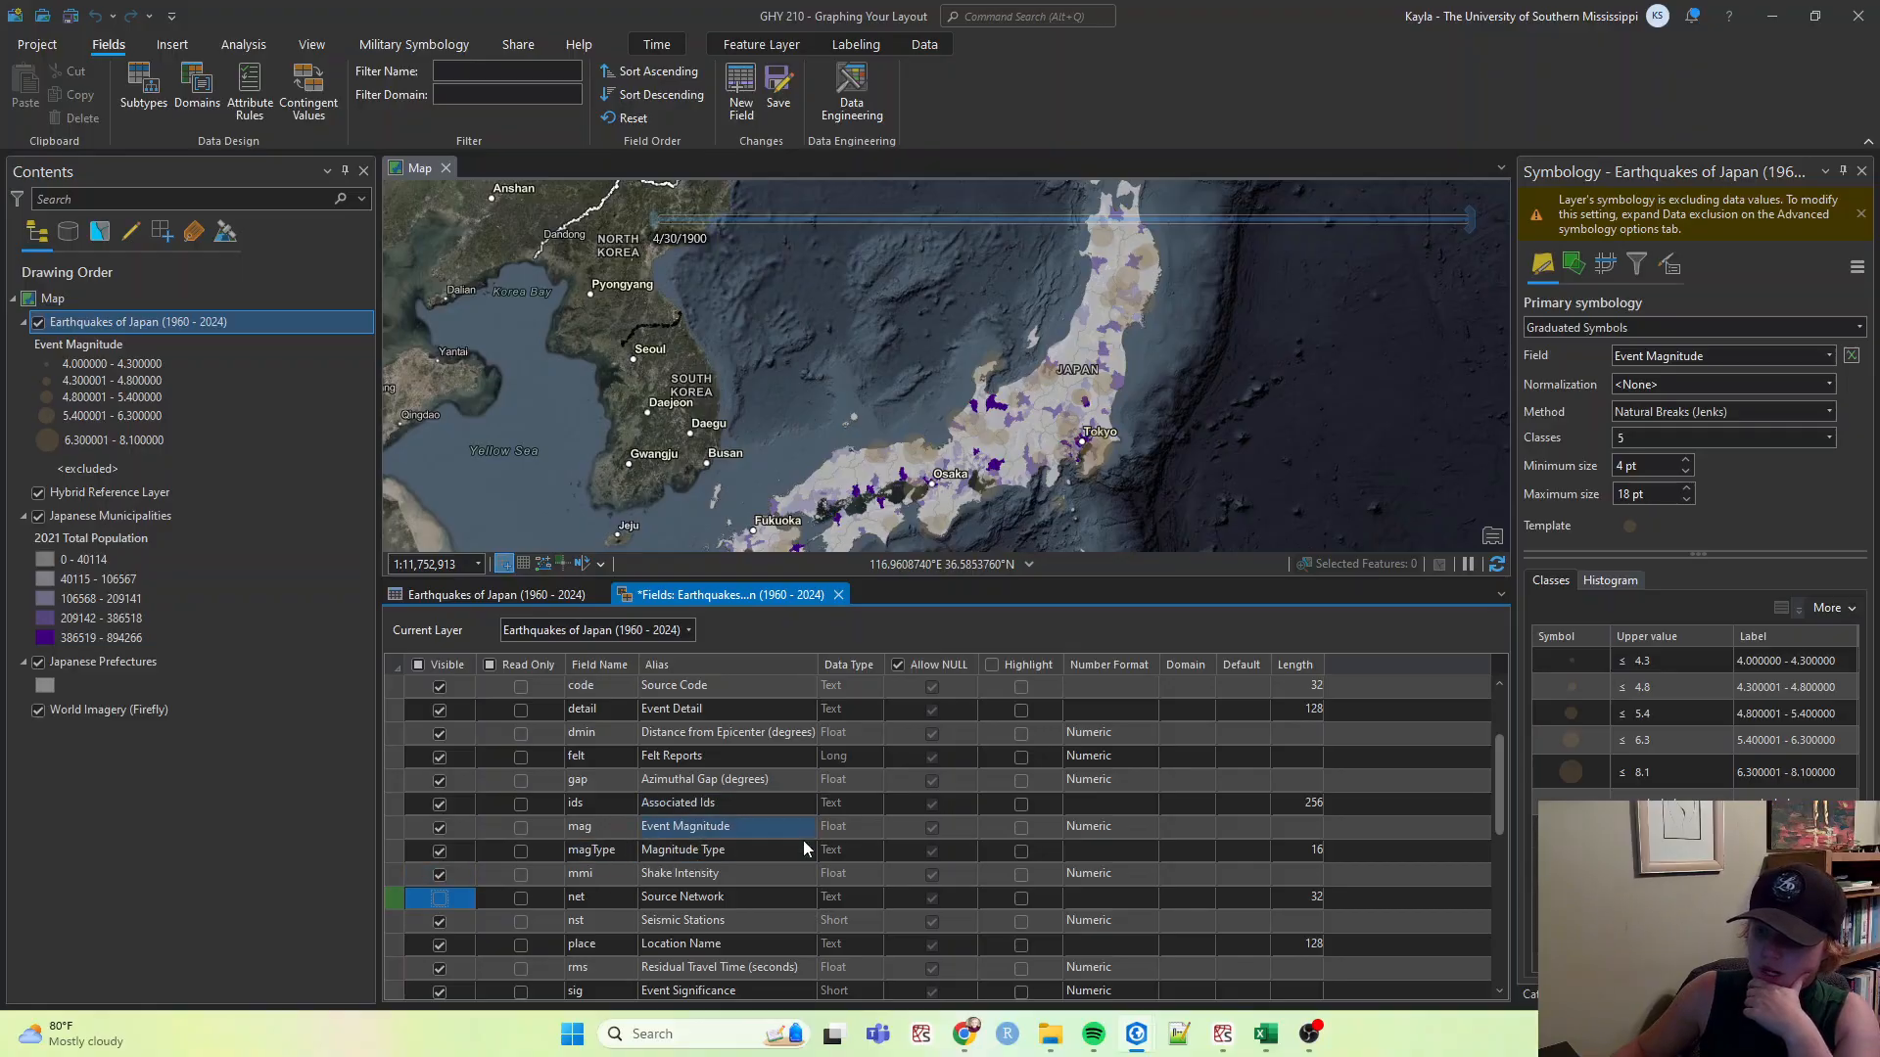
{"action": "left_click", "coordinate": [439, 809]}
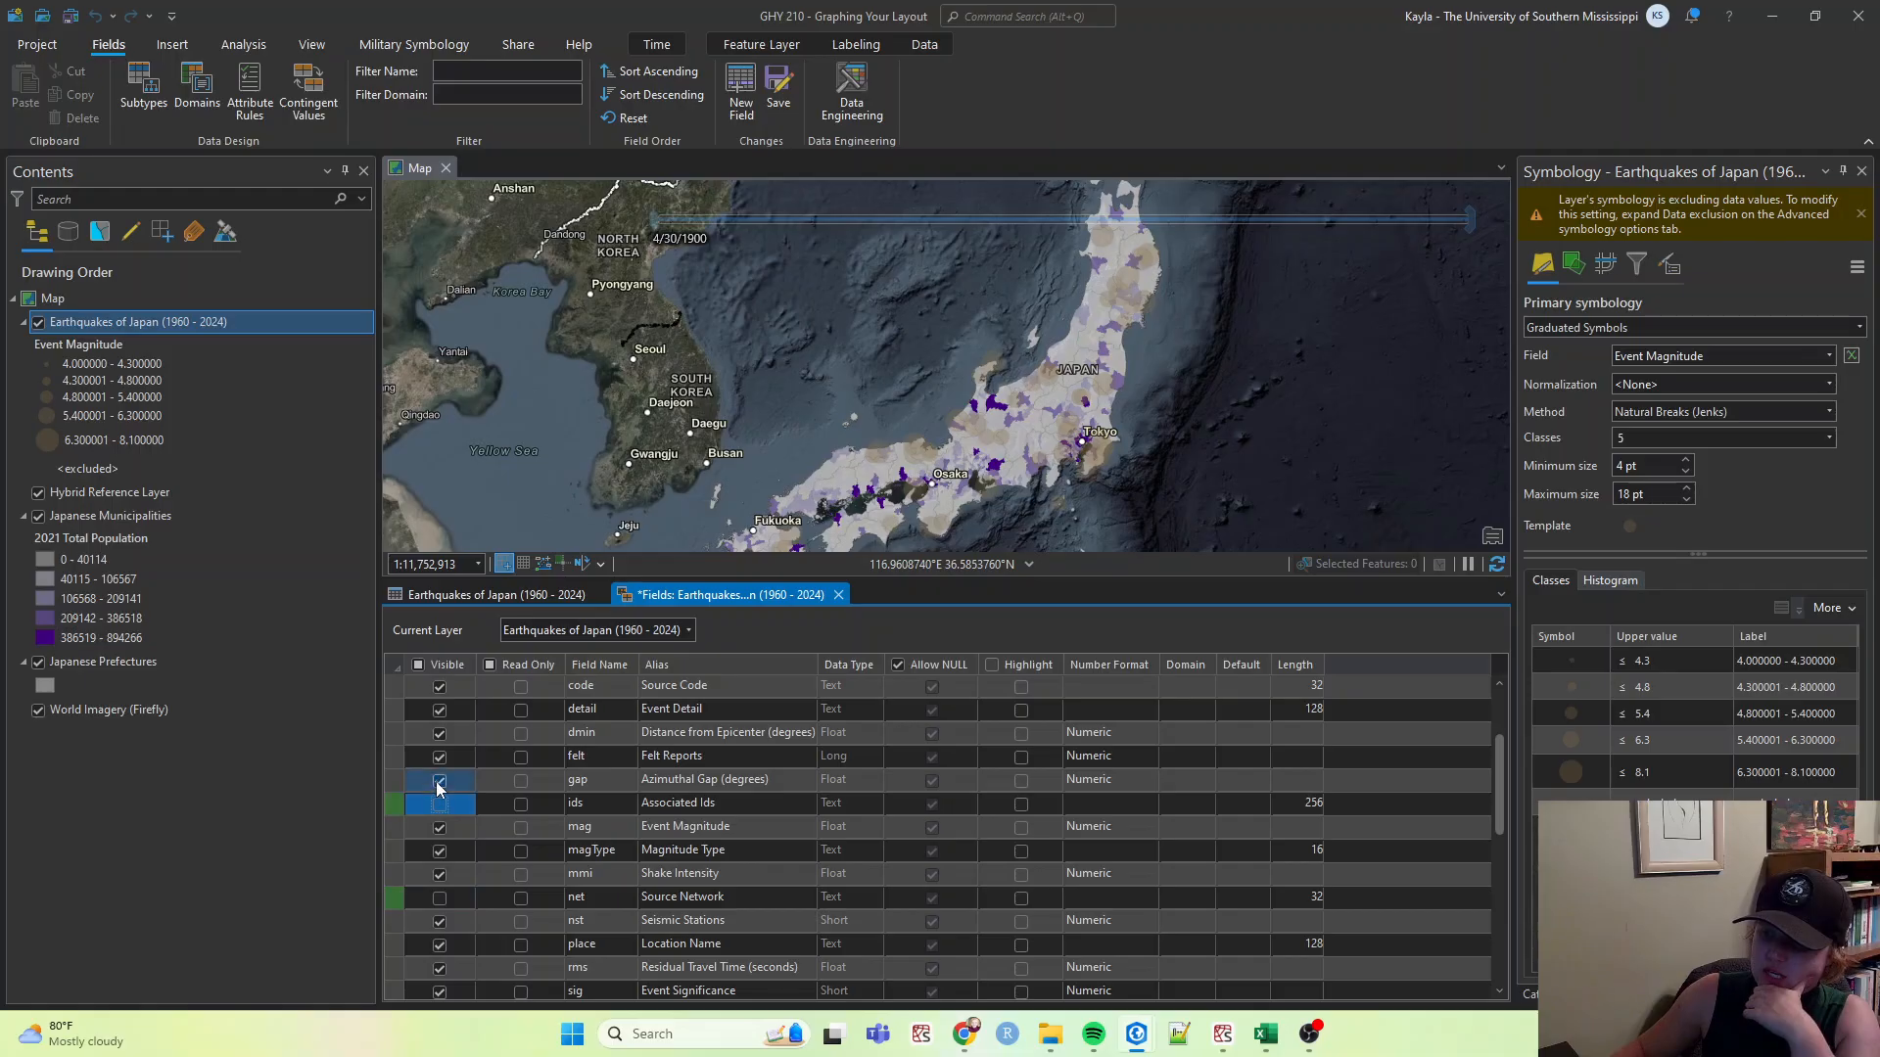
{"action": "left_click", "coordinate": [439, 780]}
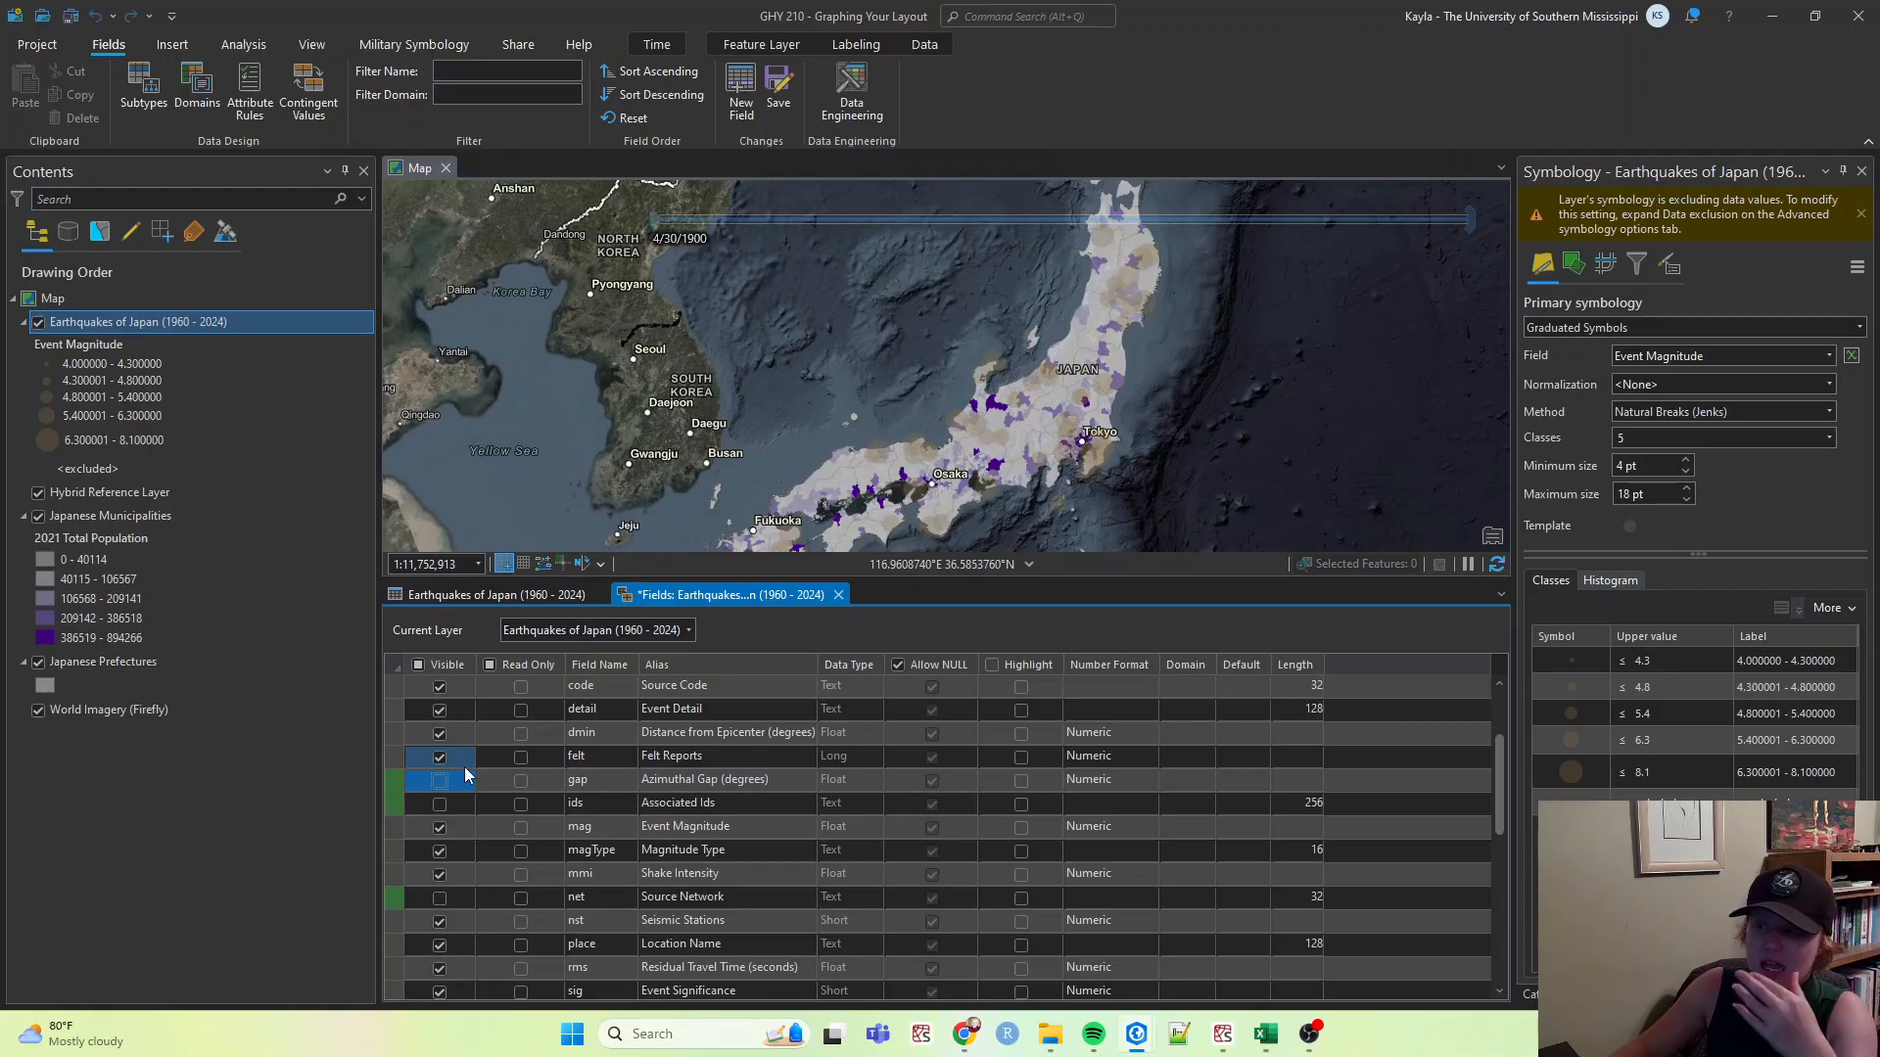
Turn off visibility of the Source Code and Alert Level (PAGER) fields.
{"action": "scroll", "coordinate": [460, 766], "scroll_direction": "up", "scroll_amount": 2}
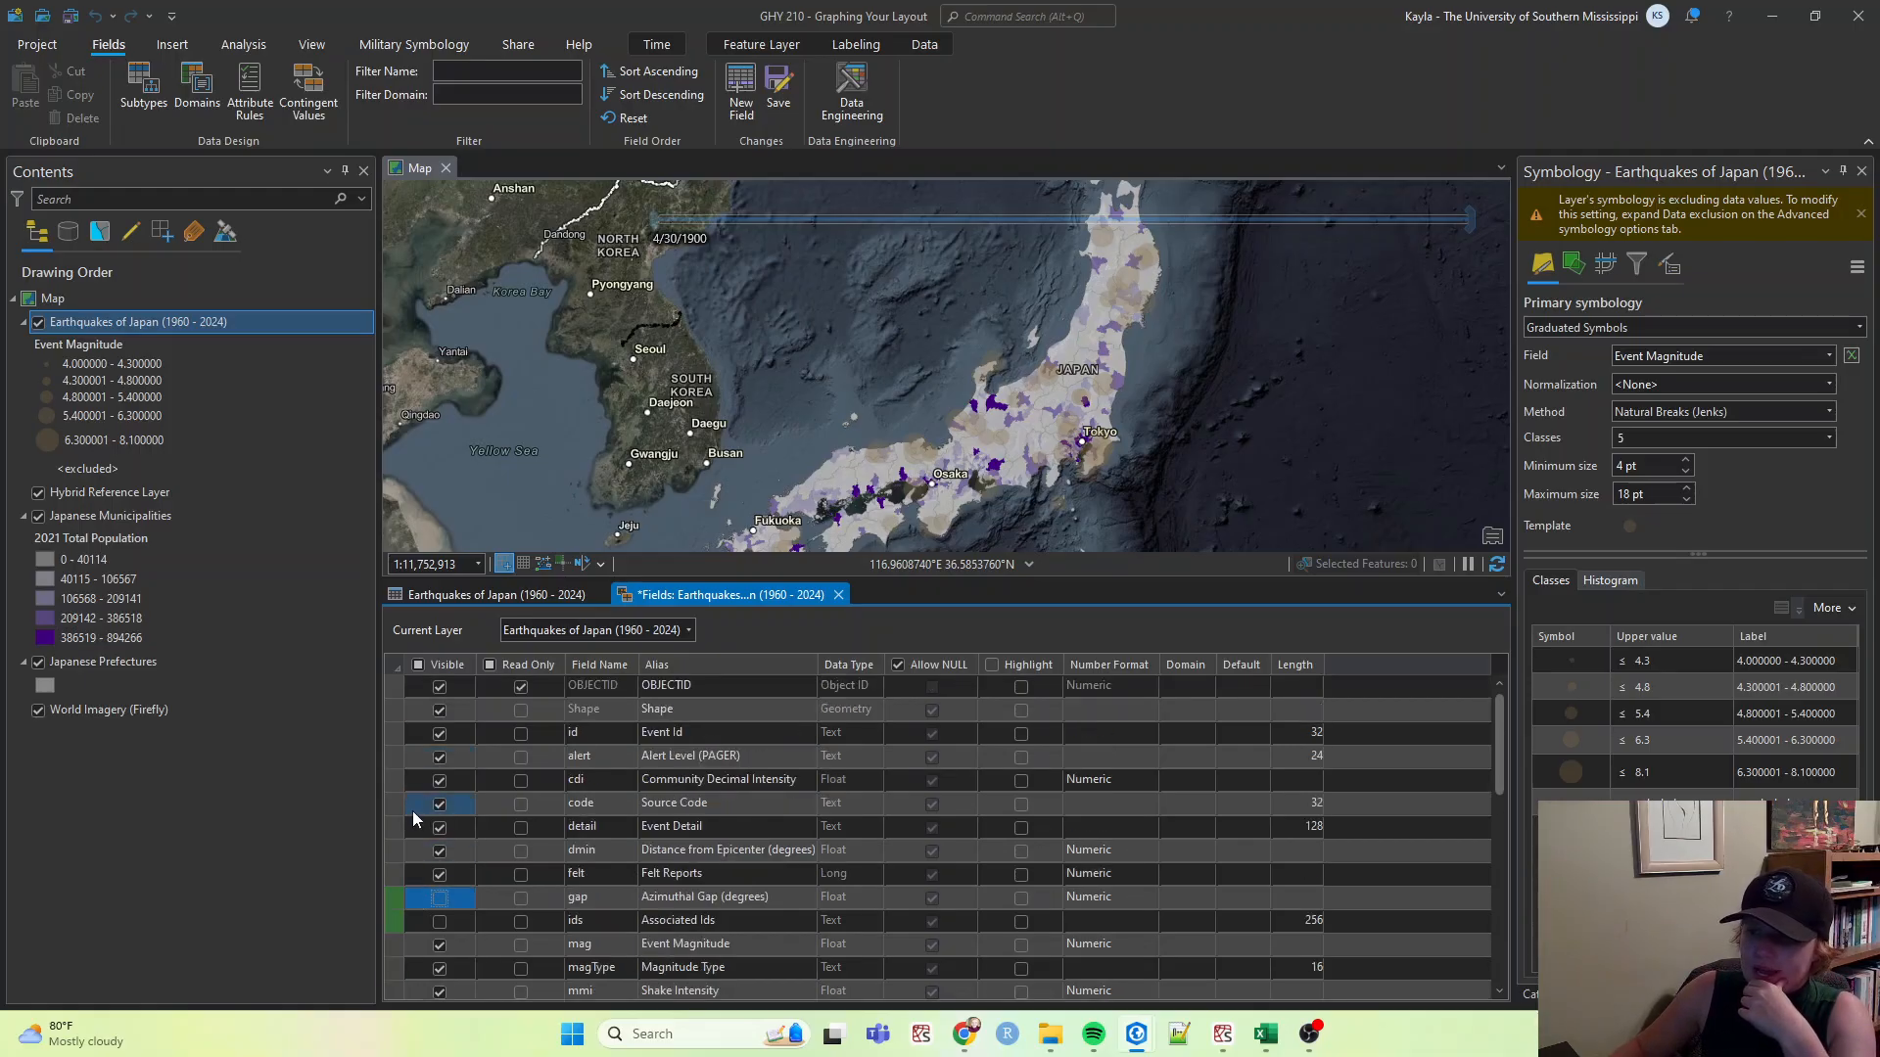
{"action": "left_click", "coordinate": [439, 806]}
{"action": "left_click", "coordinate": [439, 759]}
{"action": "left_click", "coordinate": [442, 734]}
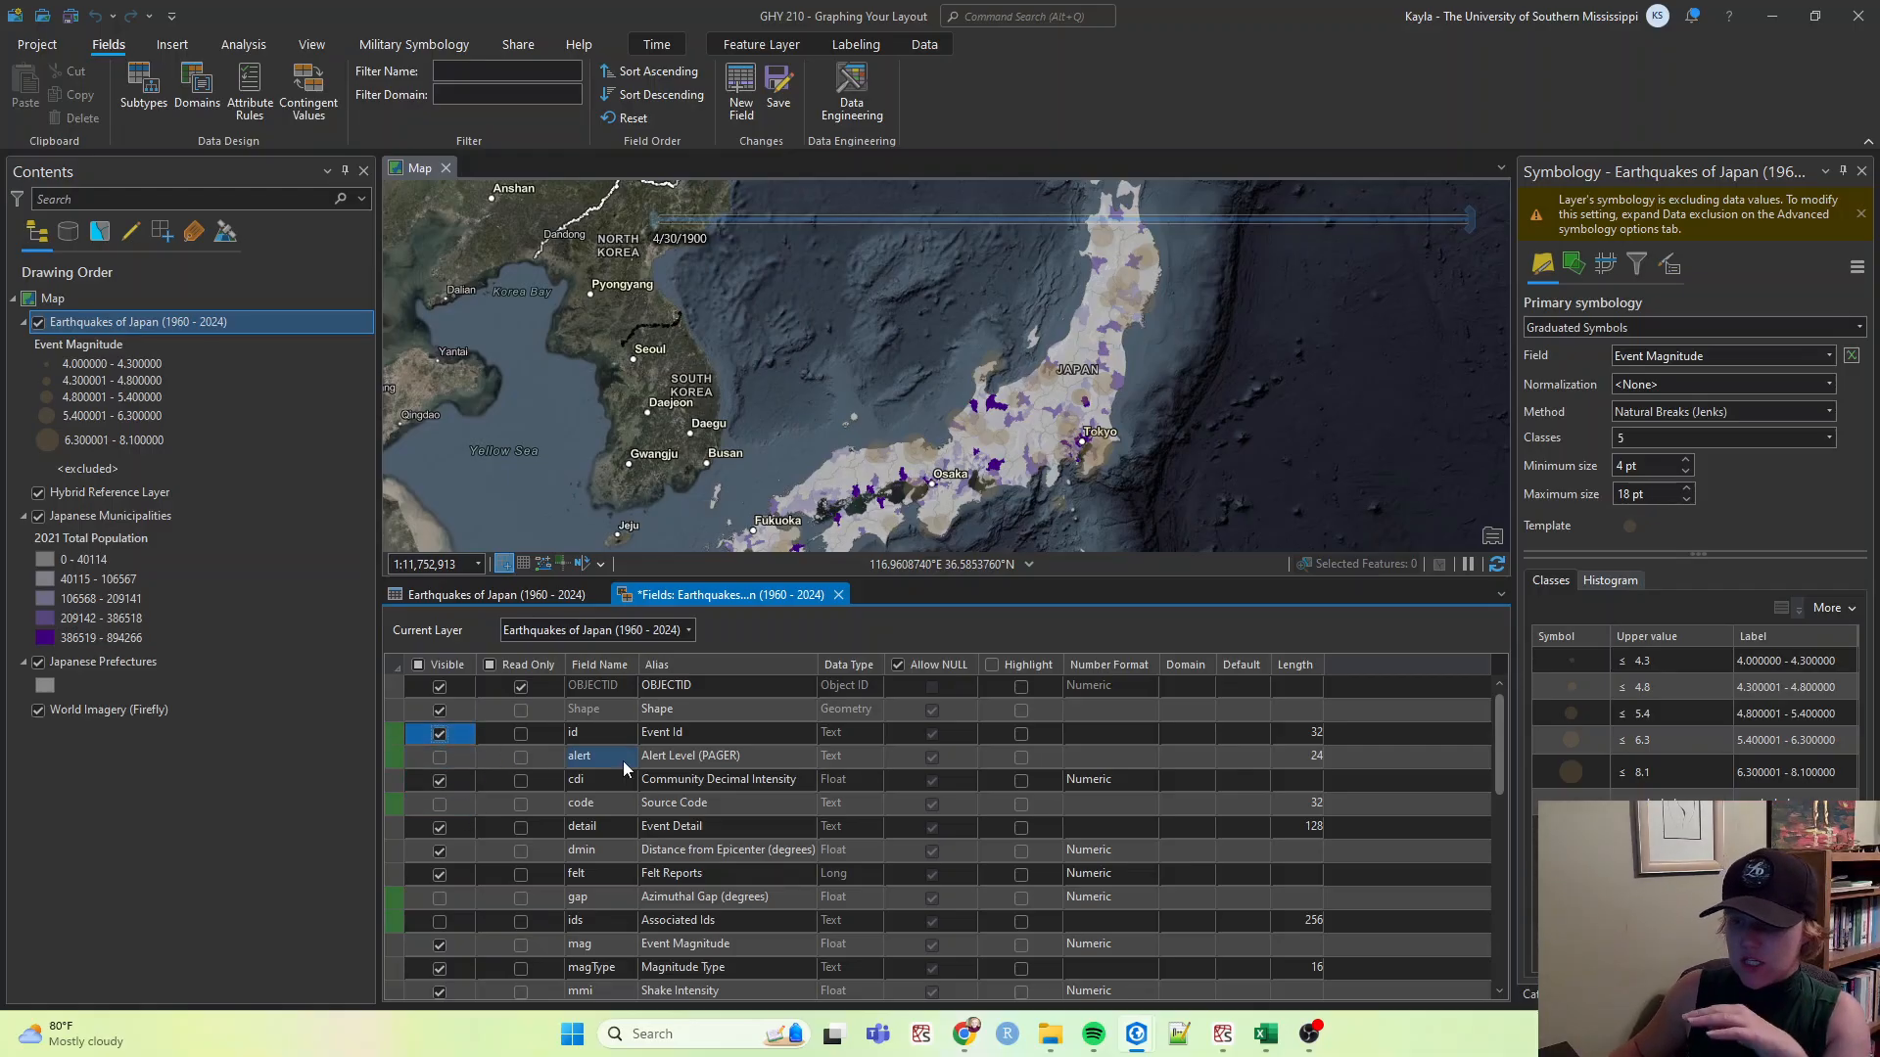
Close the earthquakes Fields view and save the field visibility changes.
{"action": "scroll", "coordinate": [901, 876], "scroll_direction": "down", "scroll_amount": 8}
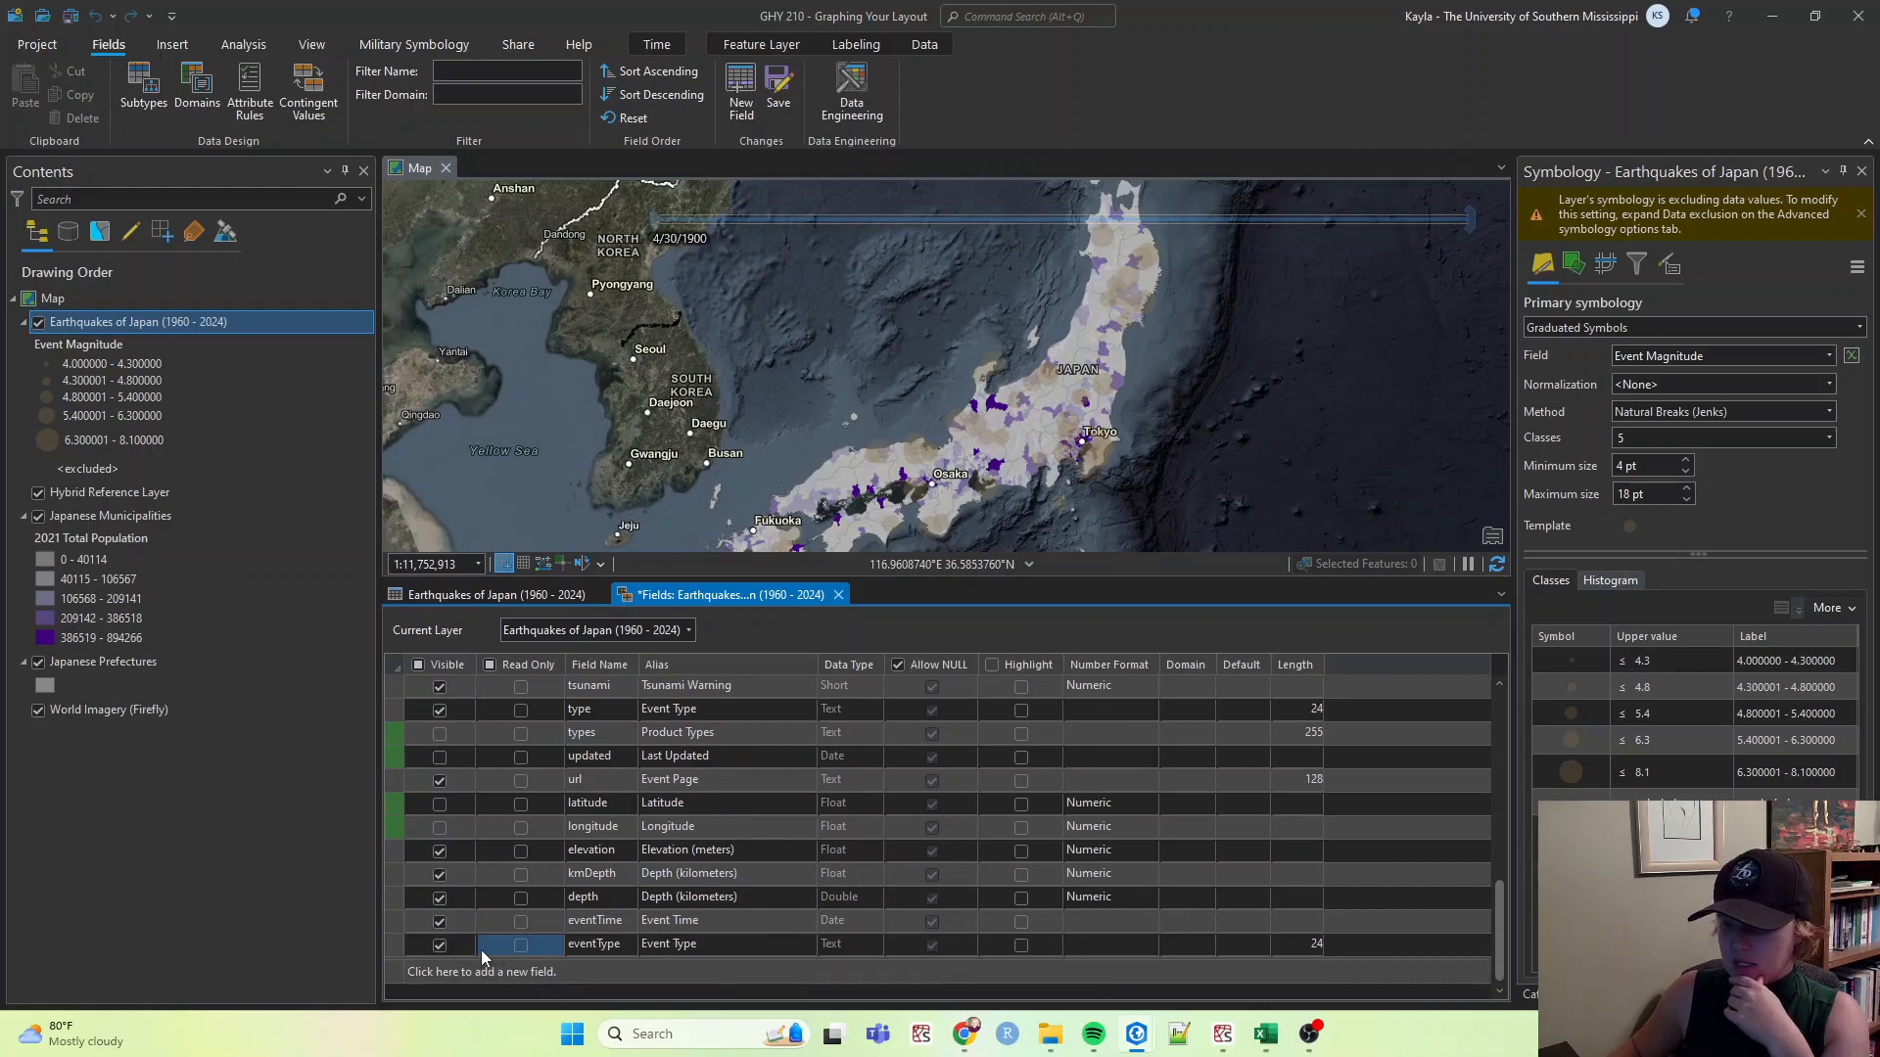
{"action": "left_click", "coordinate": [437, 954]}
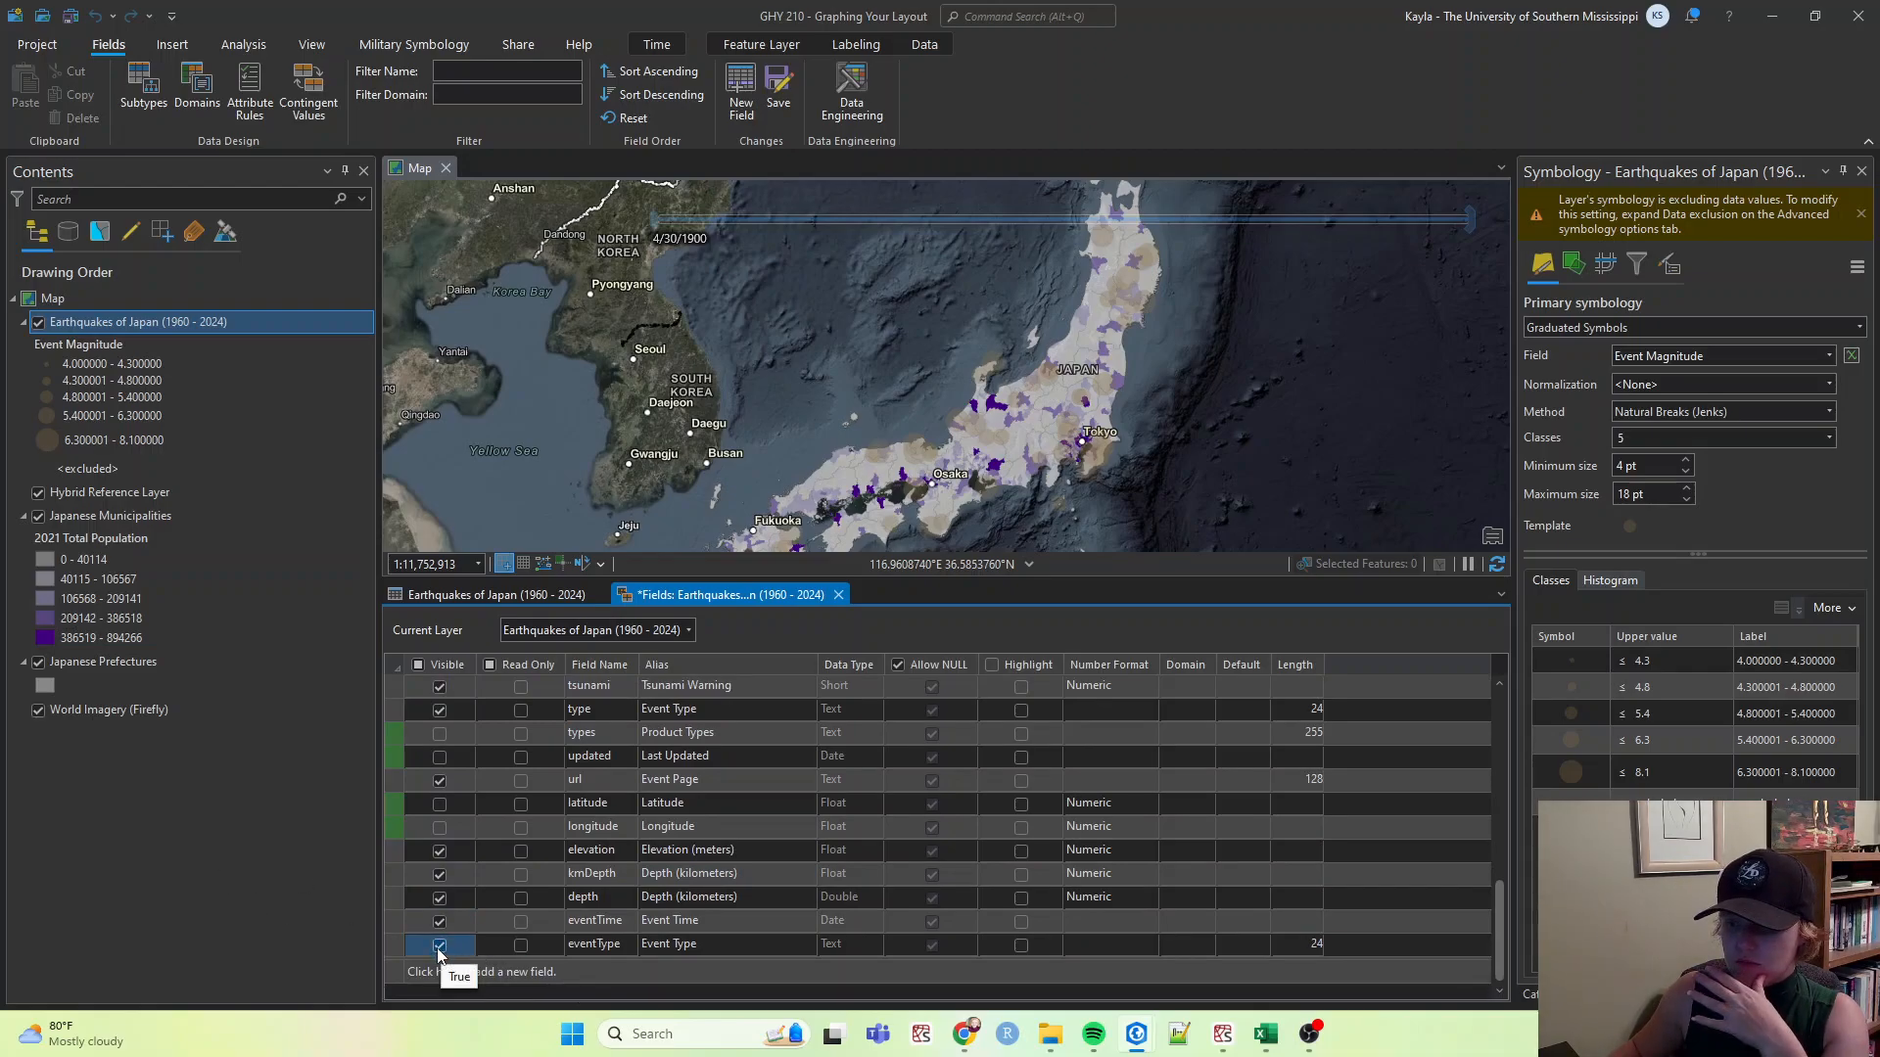
{"action": "scroll", "coordinate": [725, 944], "scroll_direction": "up", "scroll_amount": 8}
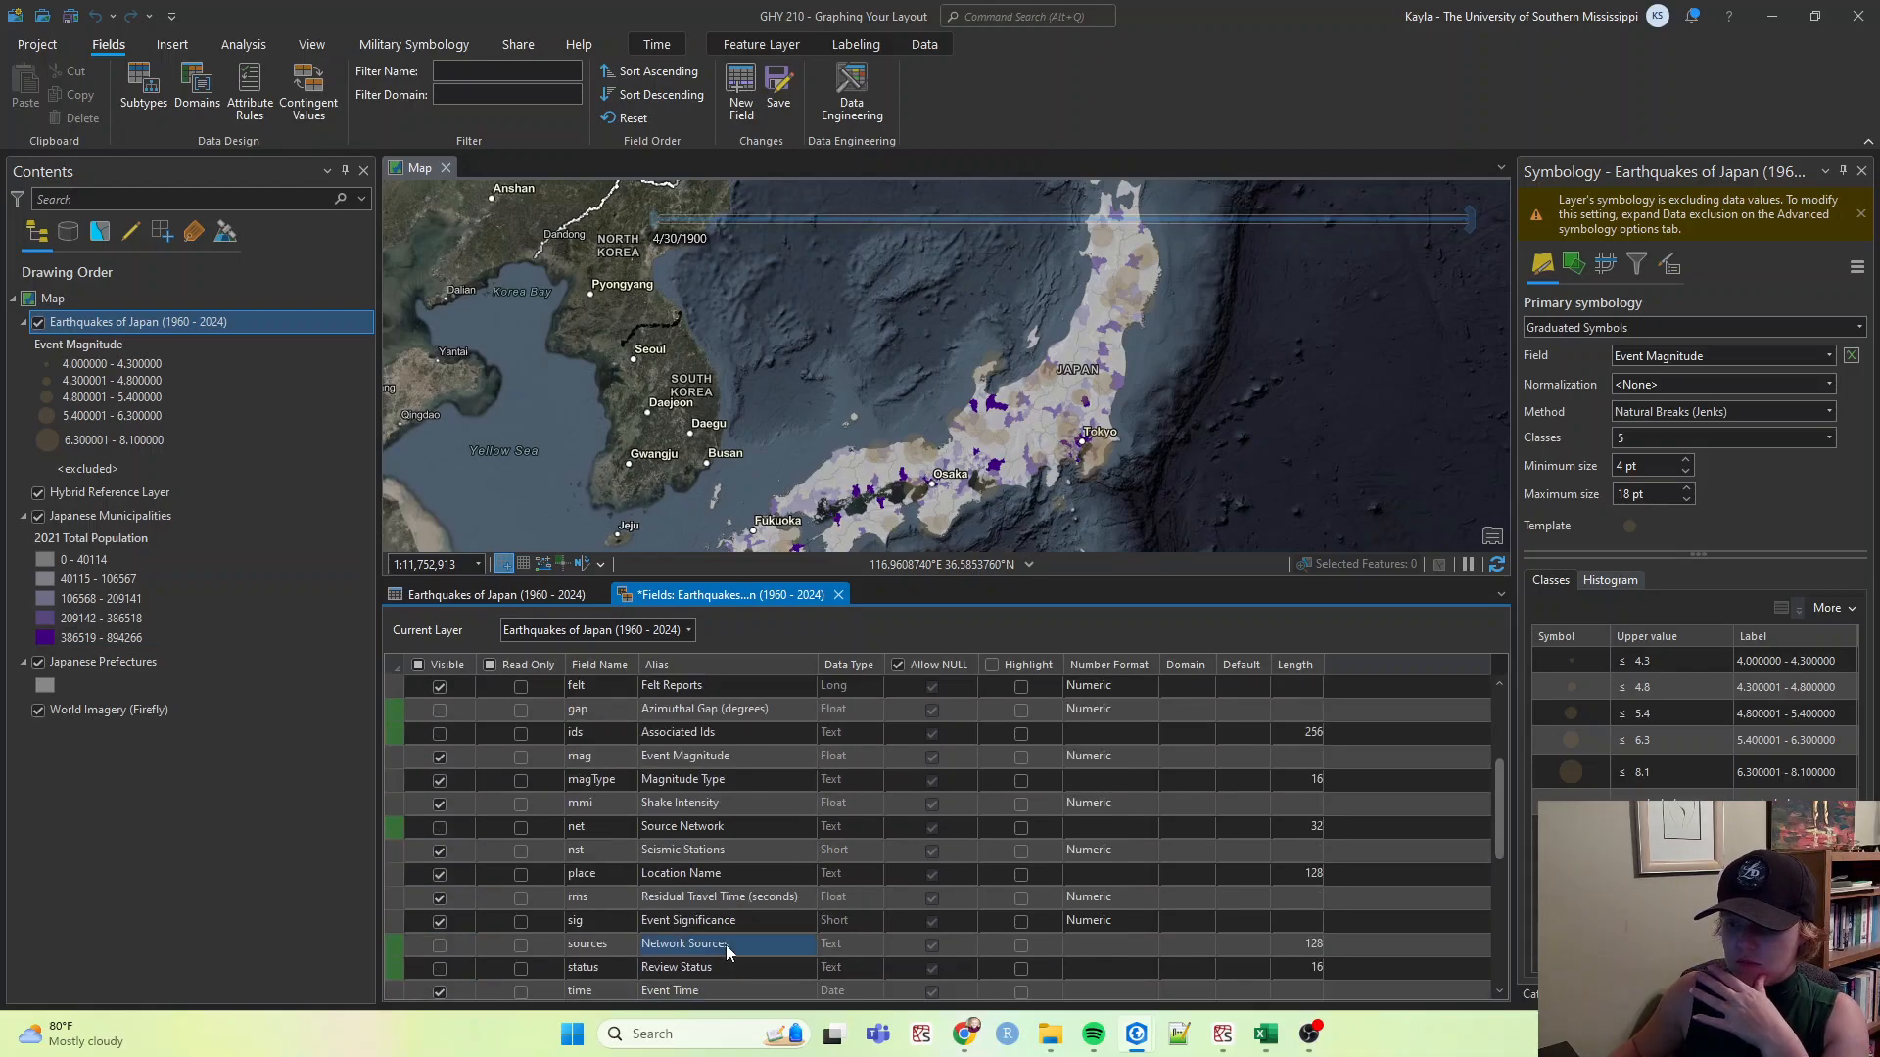
{"action": "left_click", "coordinate": [839, 595]}
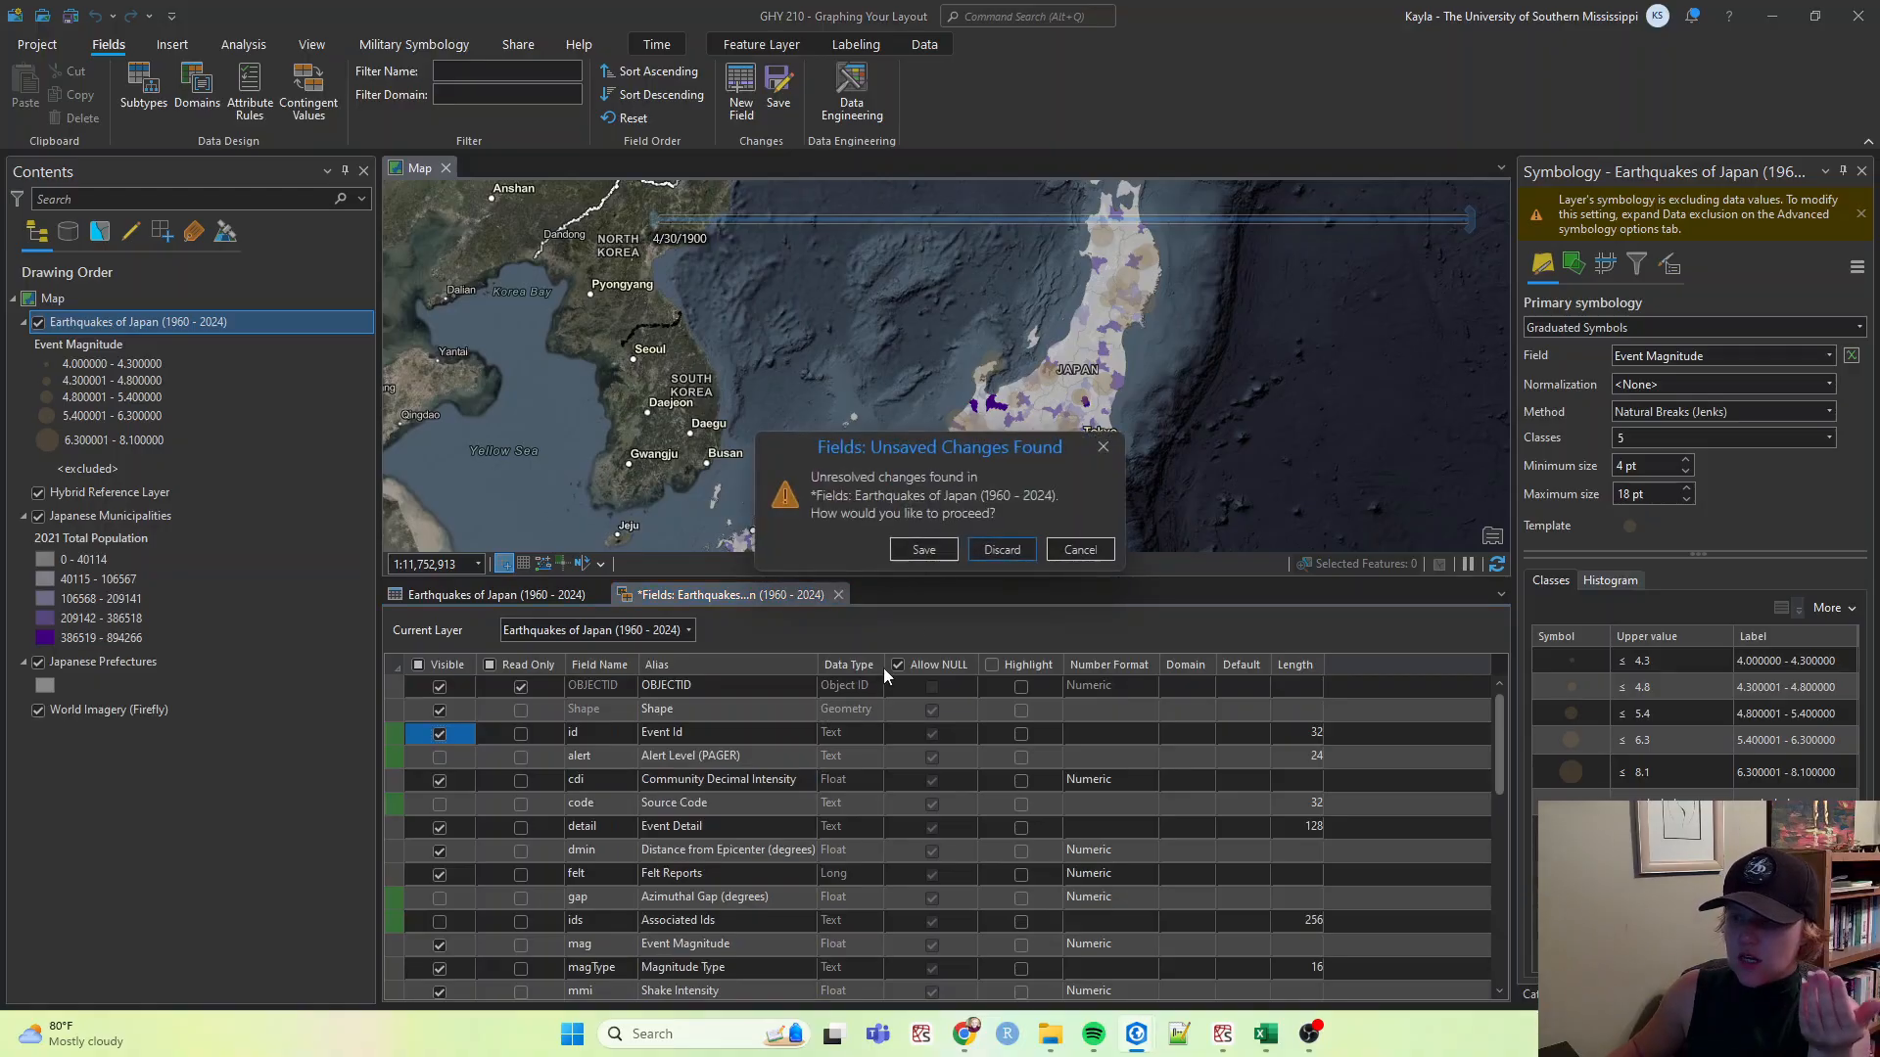
{"action": "left_click", "coordinate": [926, 551]}
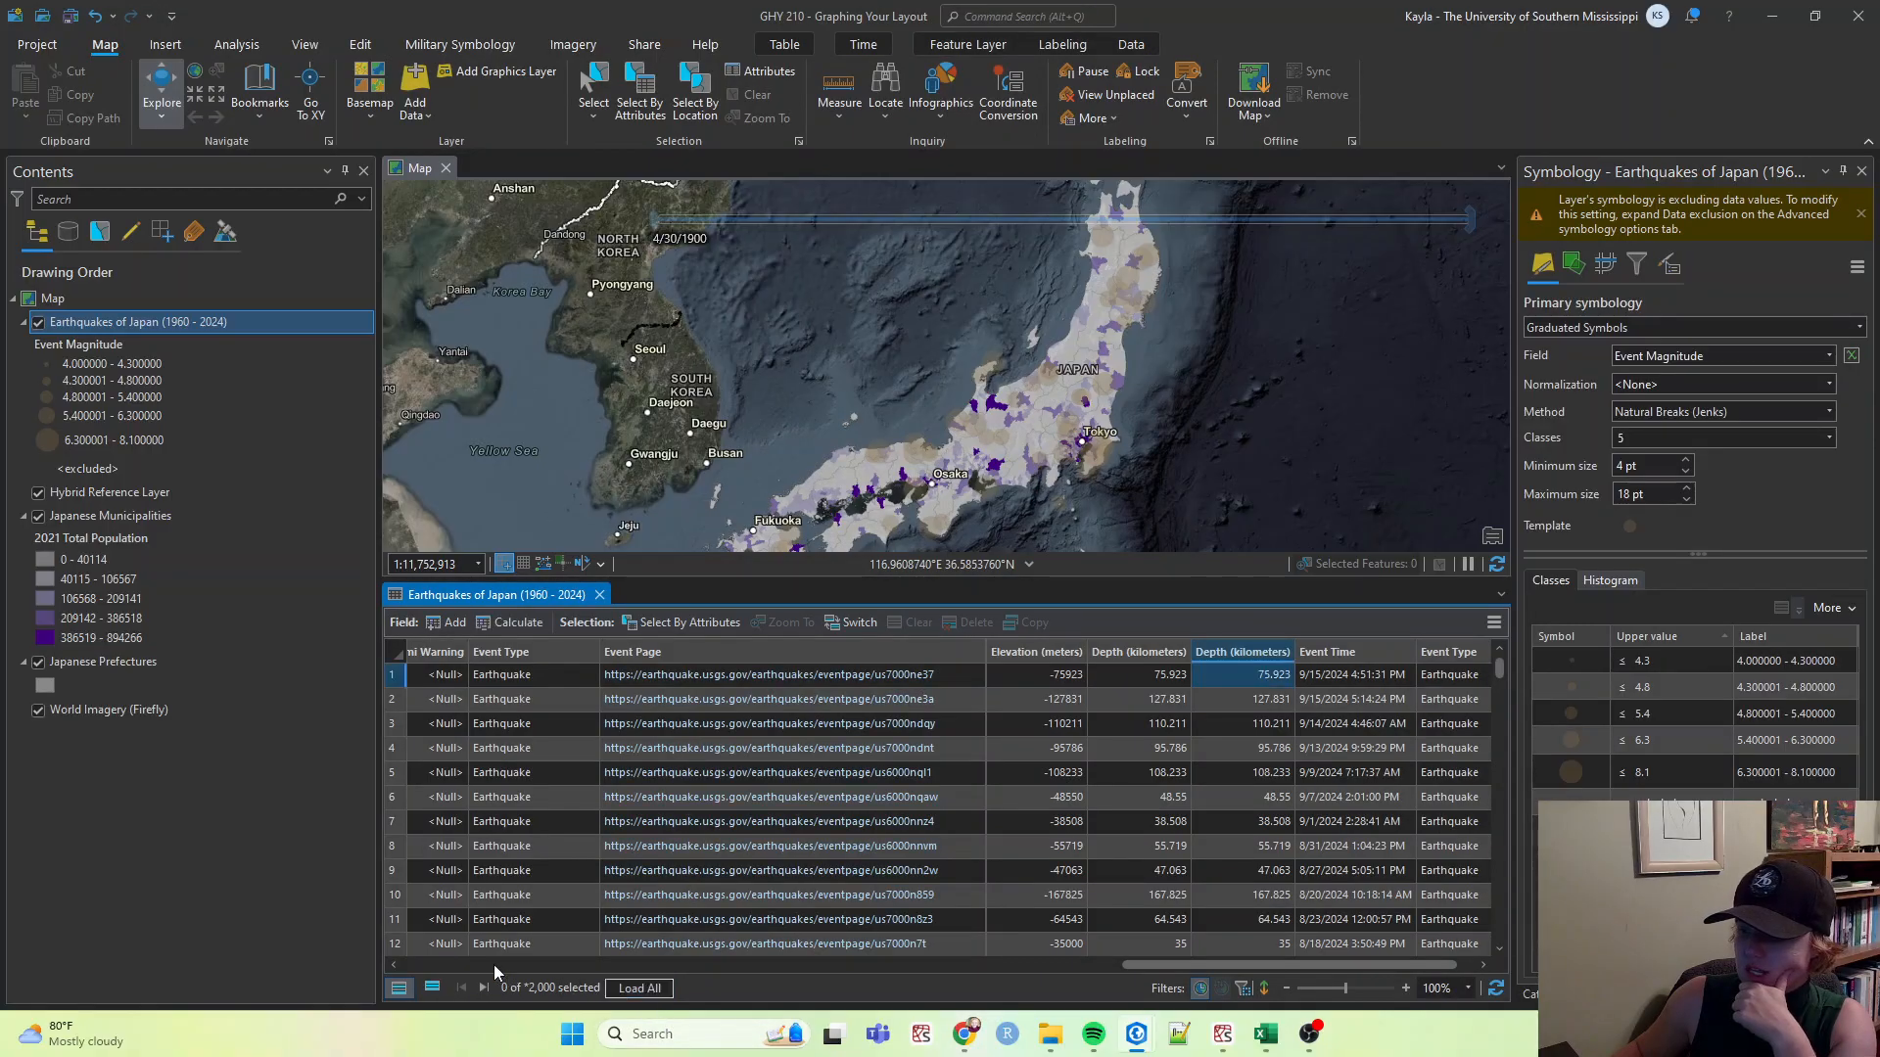
Scroll across the earthquakes attribute table to review which columns remain visible.
{"action": "left_click_drag", "start_coordinate": [1394, 967], "coordinate": [903, 905]}
{"action": "scroll", "coordinate": [813, 874], "scroll_direction": "down", "scroll_amount": 20}
{"action": "scroll", "coordinate": [791, 866], "scroll_direction": "up", "scroll_amount": 20}
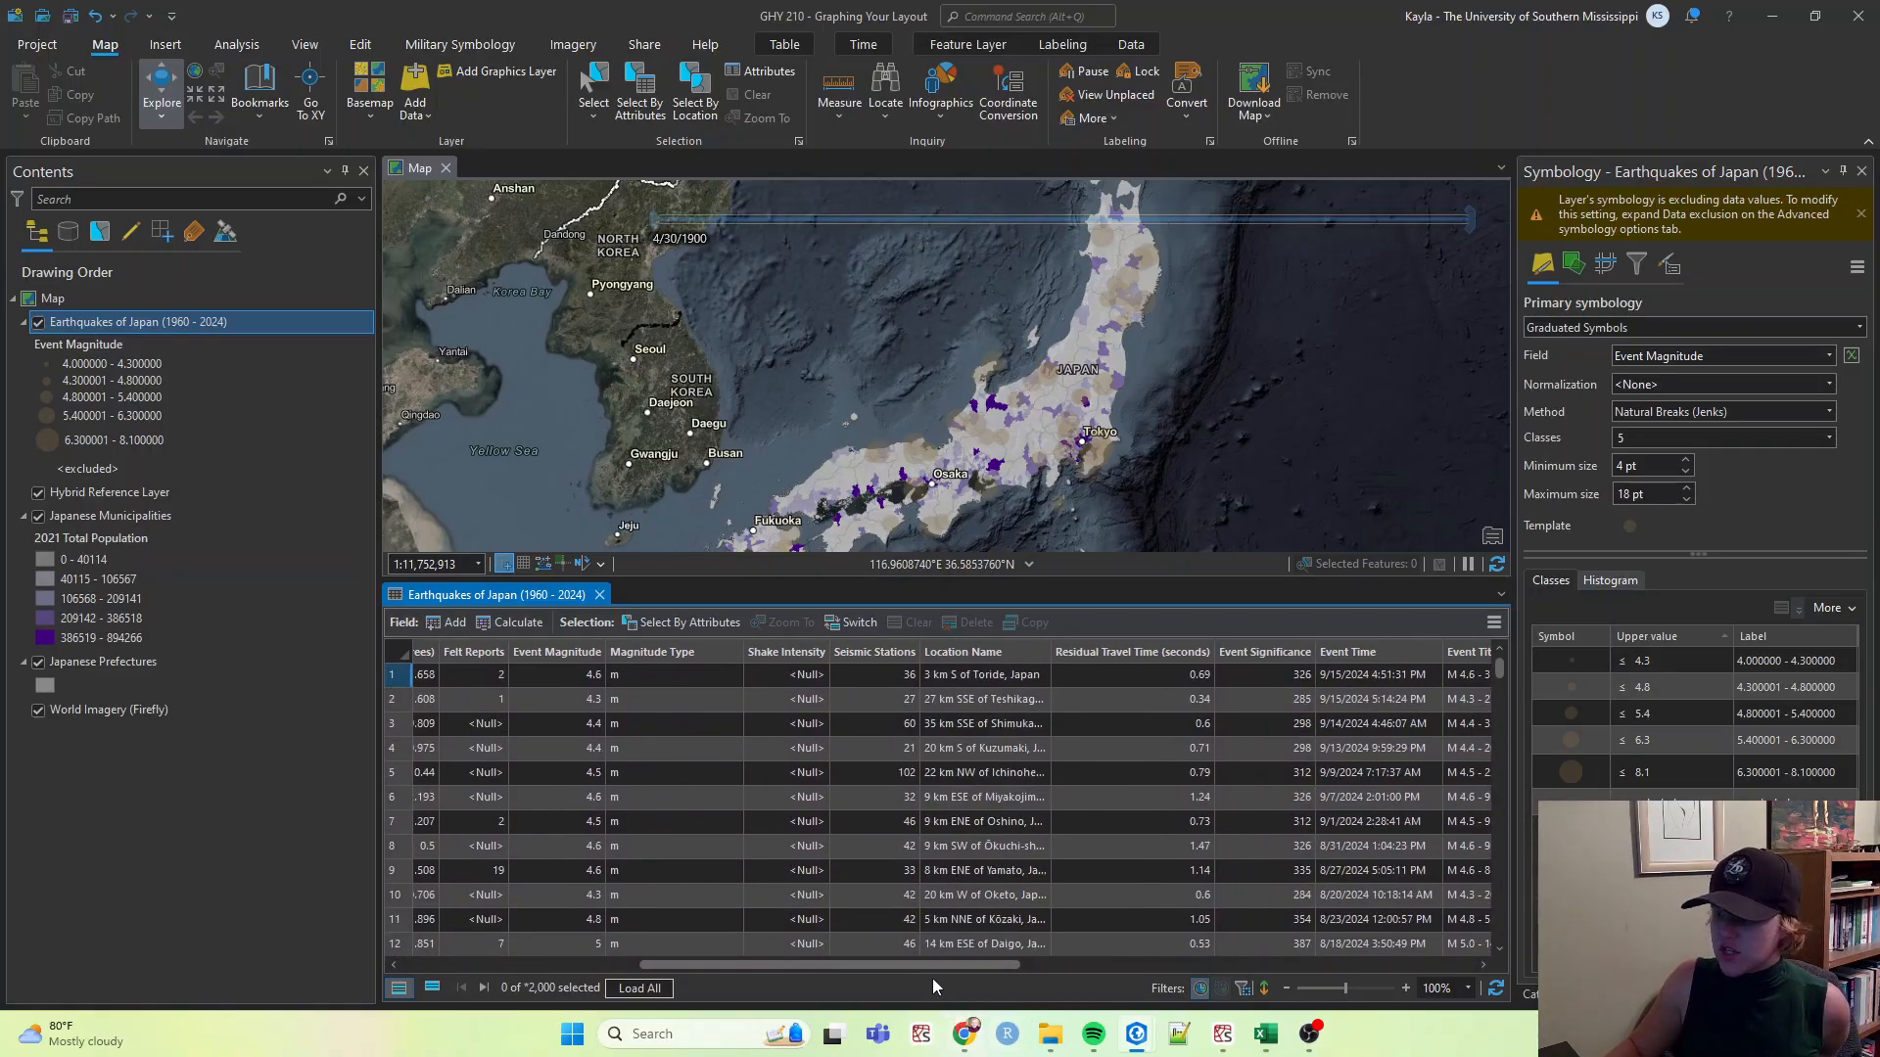
{"action": "left_click_drag", "start_coordinate": [918, 965], "coordinate": [1200, 991]}
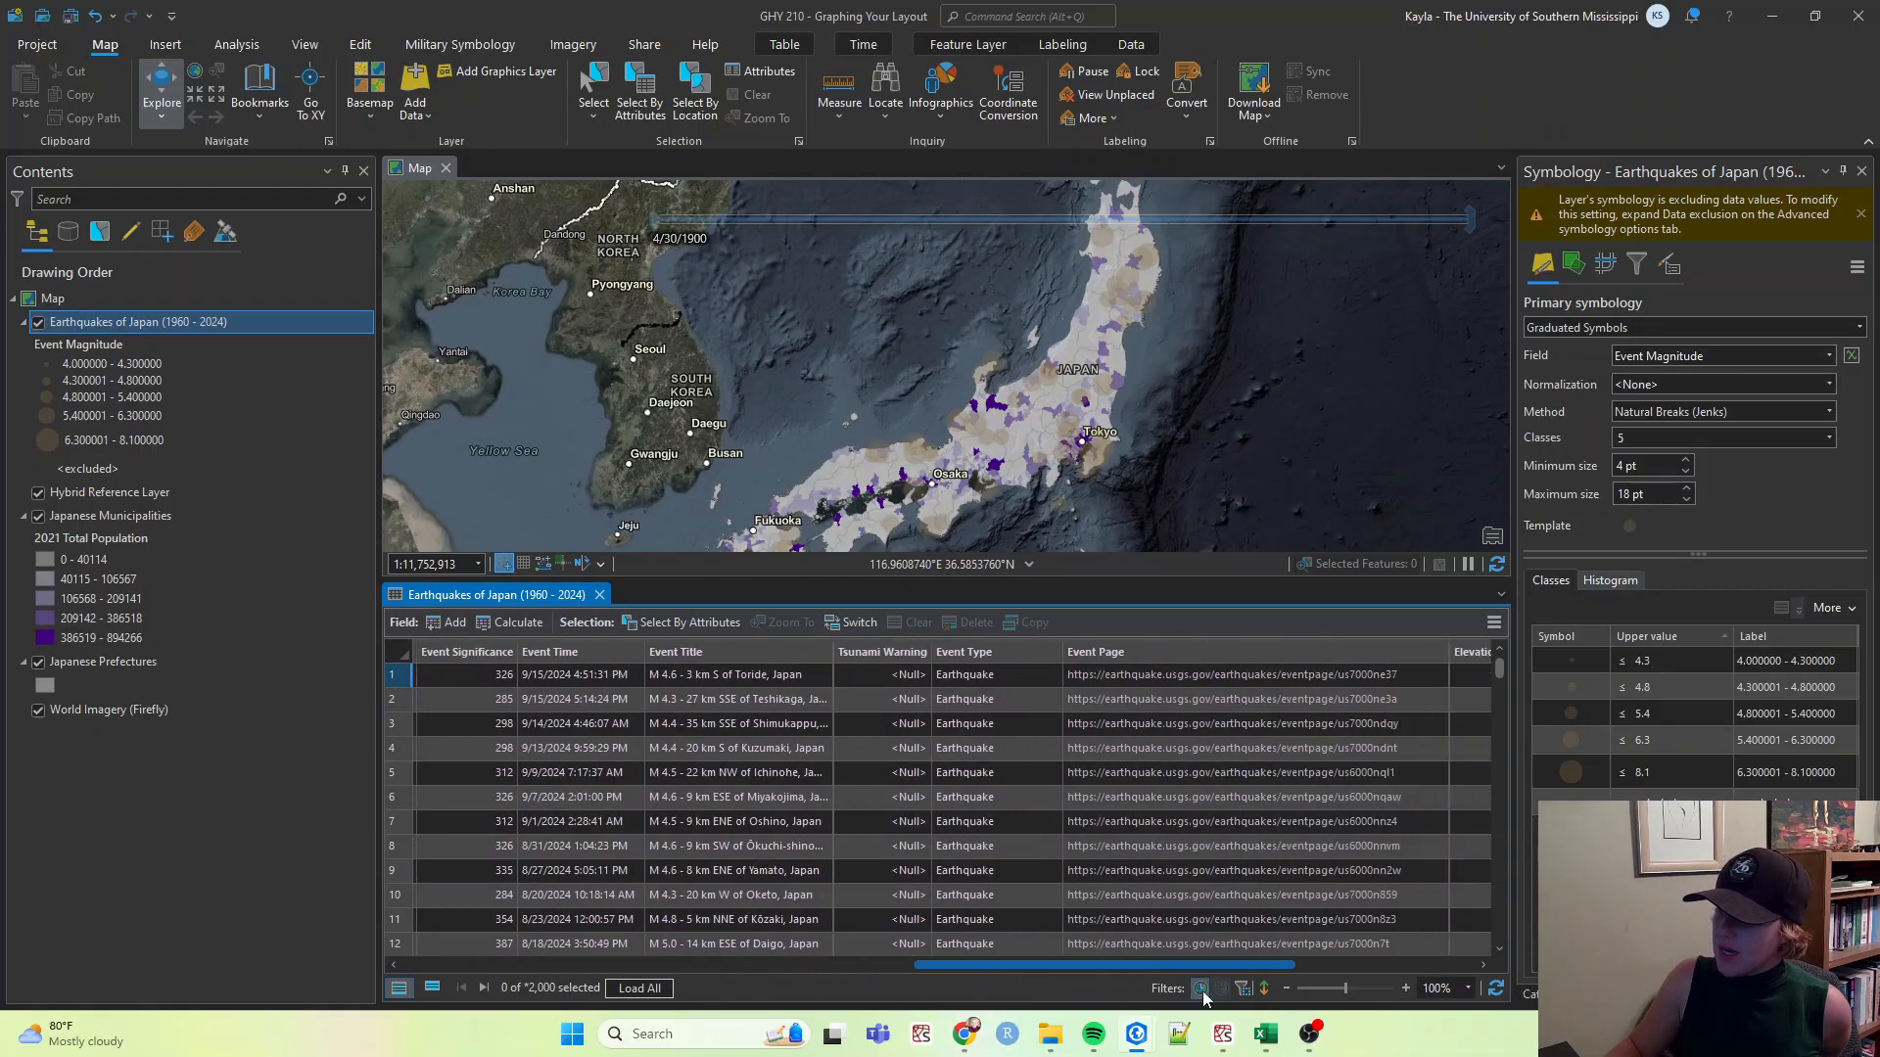
{"action": "scroll", "coordinate": [870, 776], "scroll_direction": "down", "scroll_amount": 7}
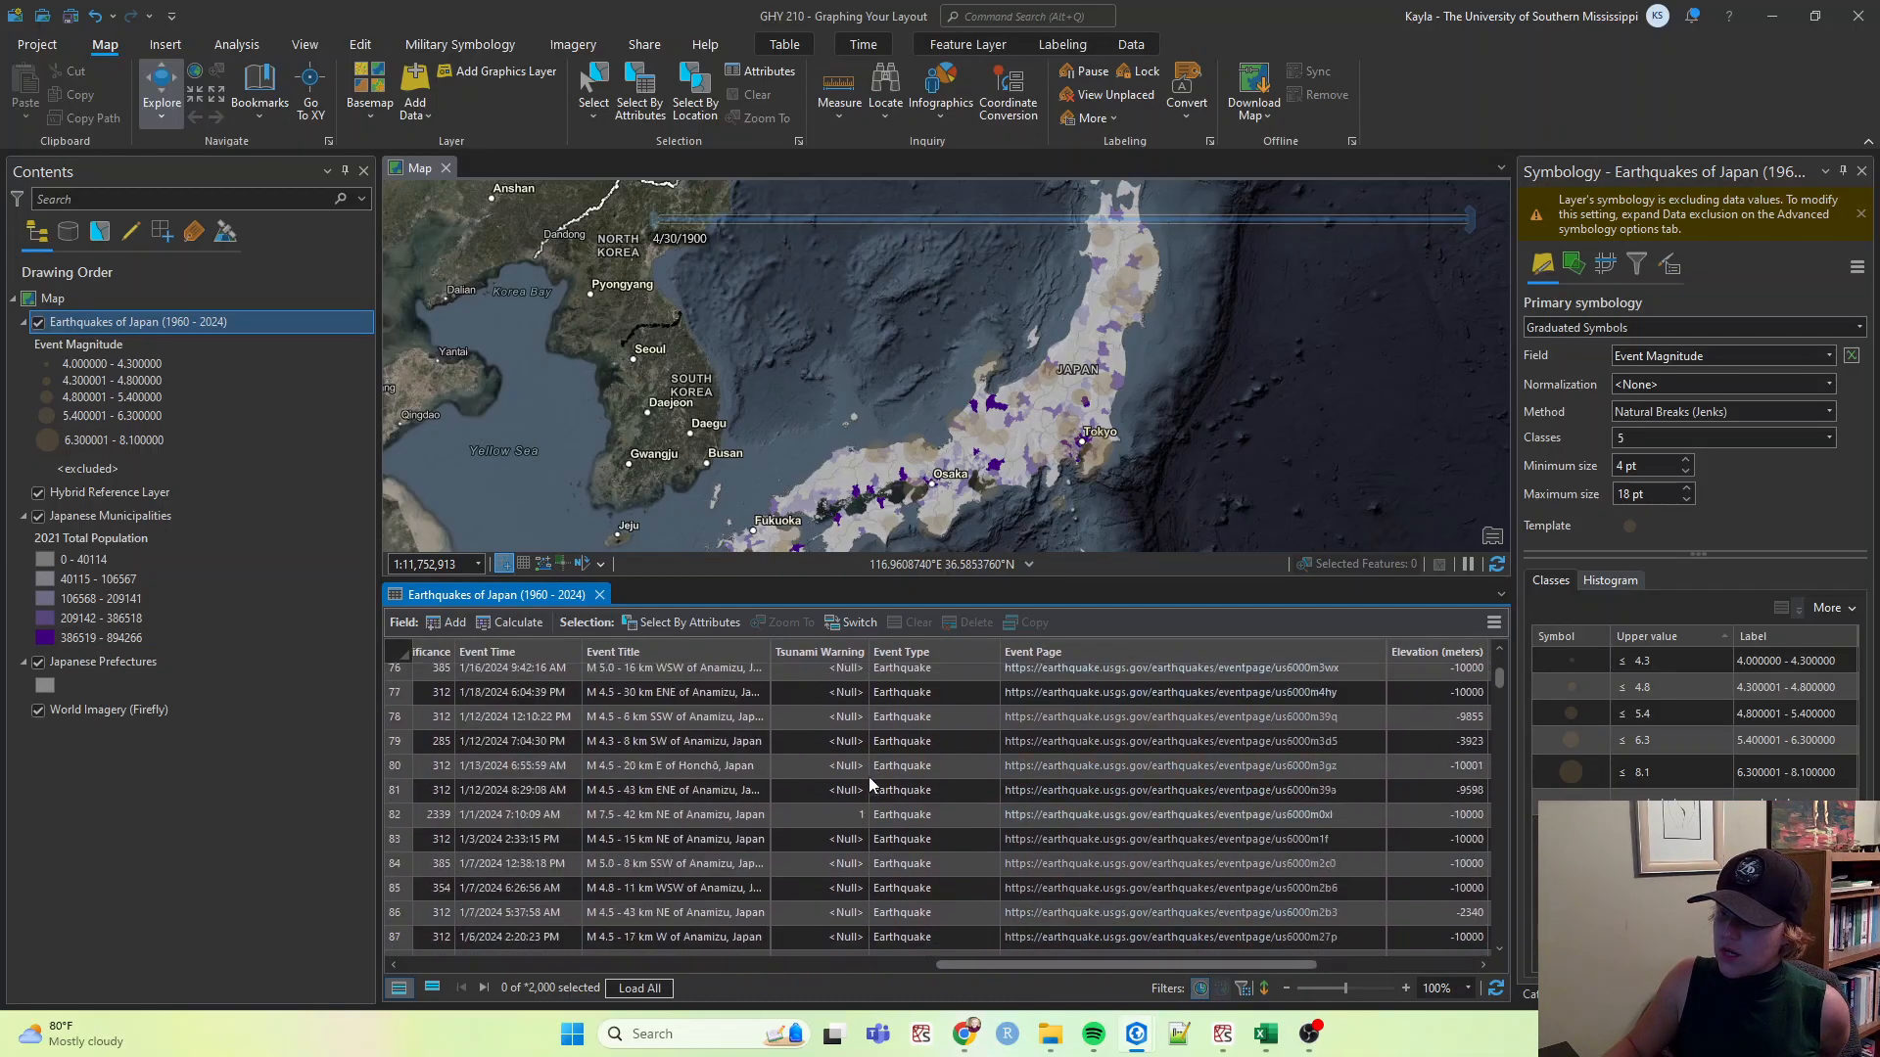
{"action": "scroll", "coordinate": [868, 778], "scroll_direction": "up", "scroll_amount": 7}
{"action": "left_click_drag", "start_coordinate": [1057, 966], "coordinate": [1322, 1006]}
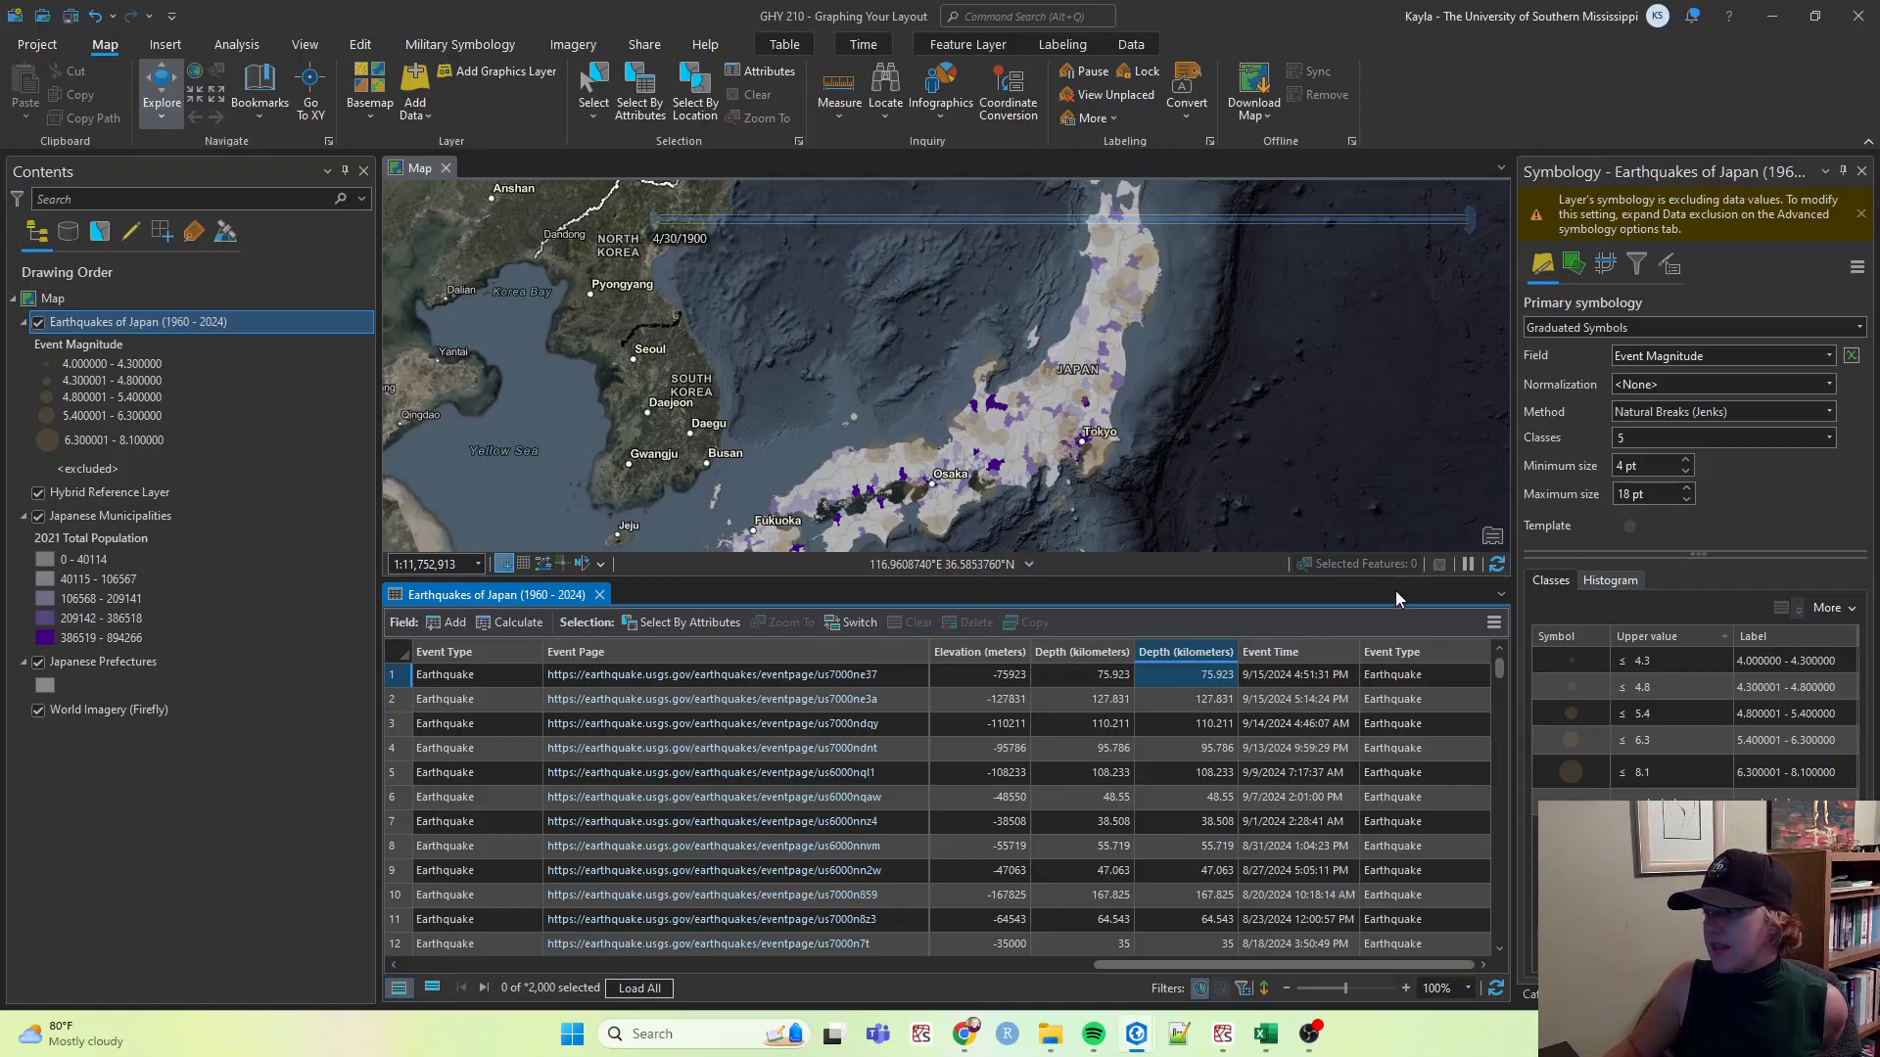
Reopen the Fields view and turn off visibility of the eventType, kmDepth and elevation fields.
{"action": "left_click", "coordinate": [1493, 622]}
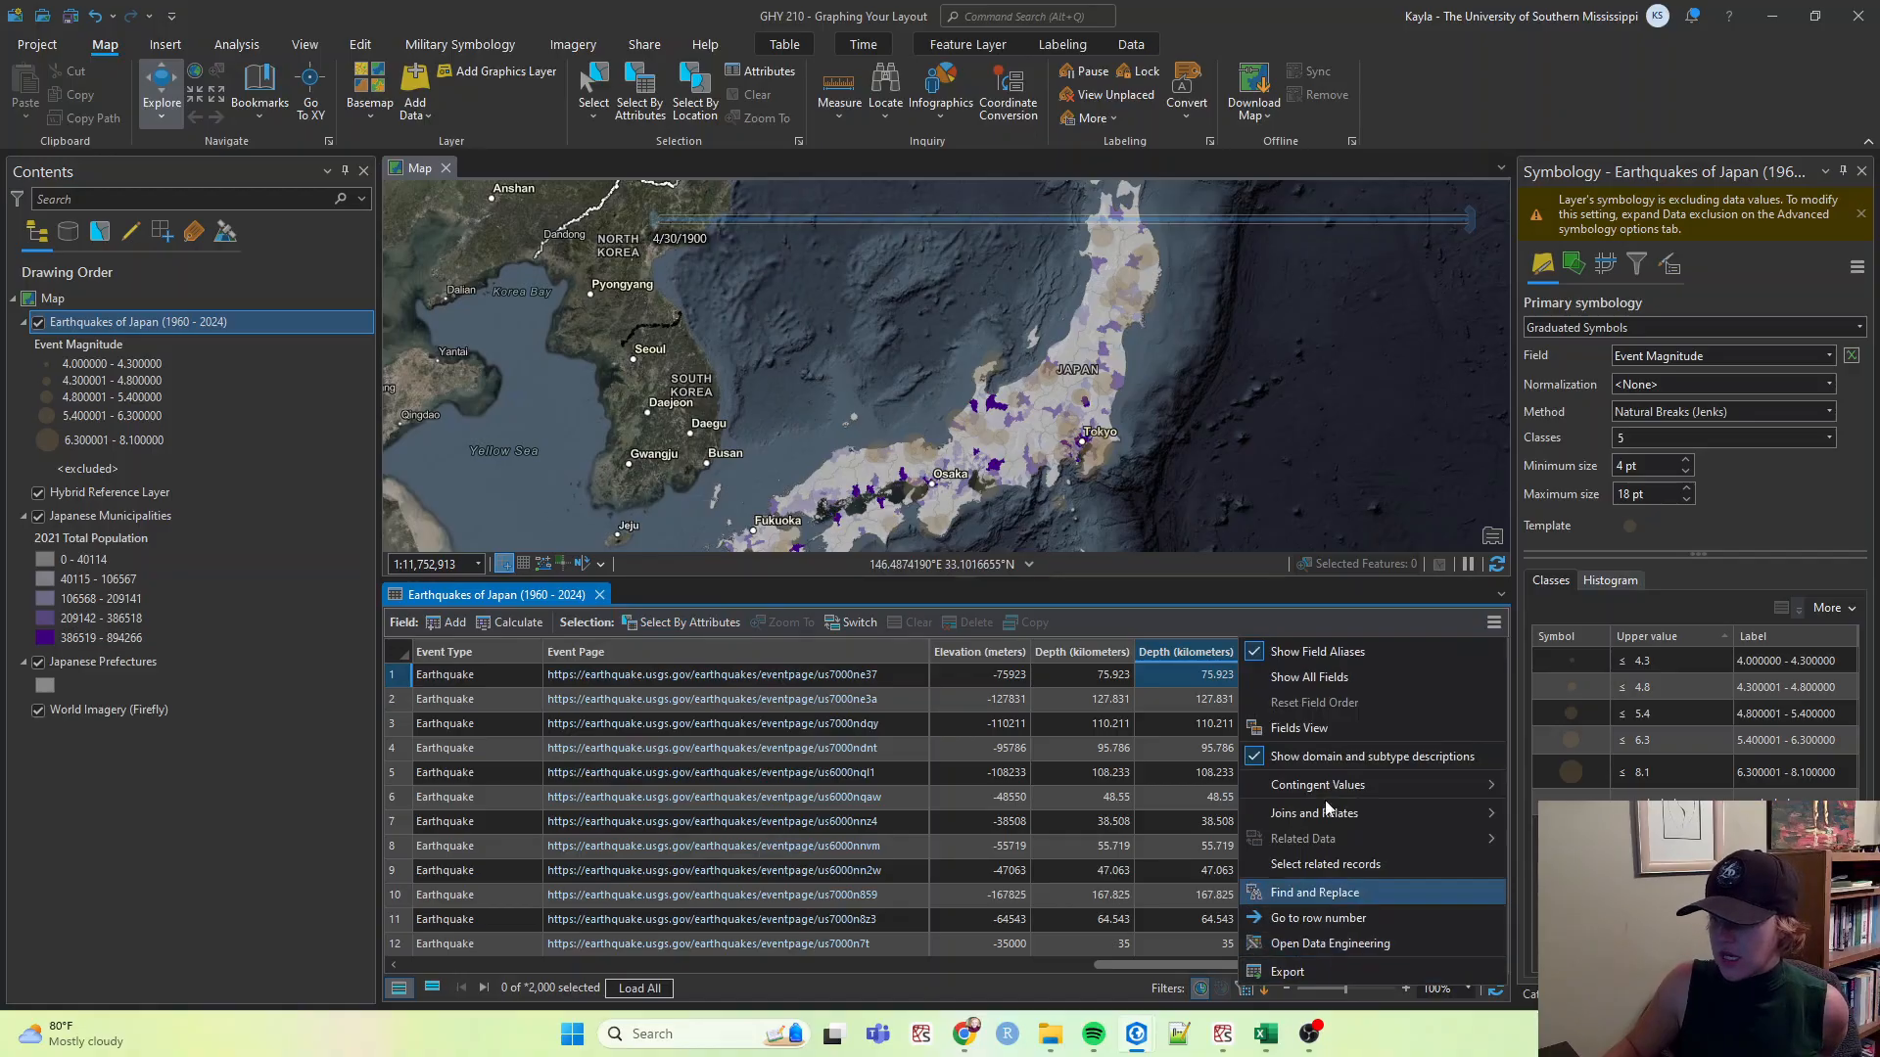
{"action": "left_click", "coordinate": [1371, 728]}
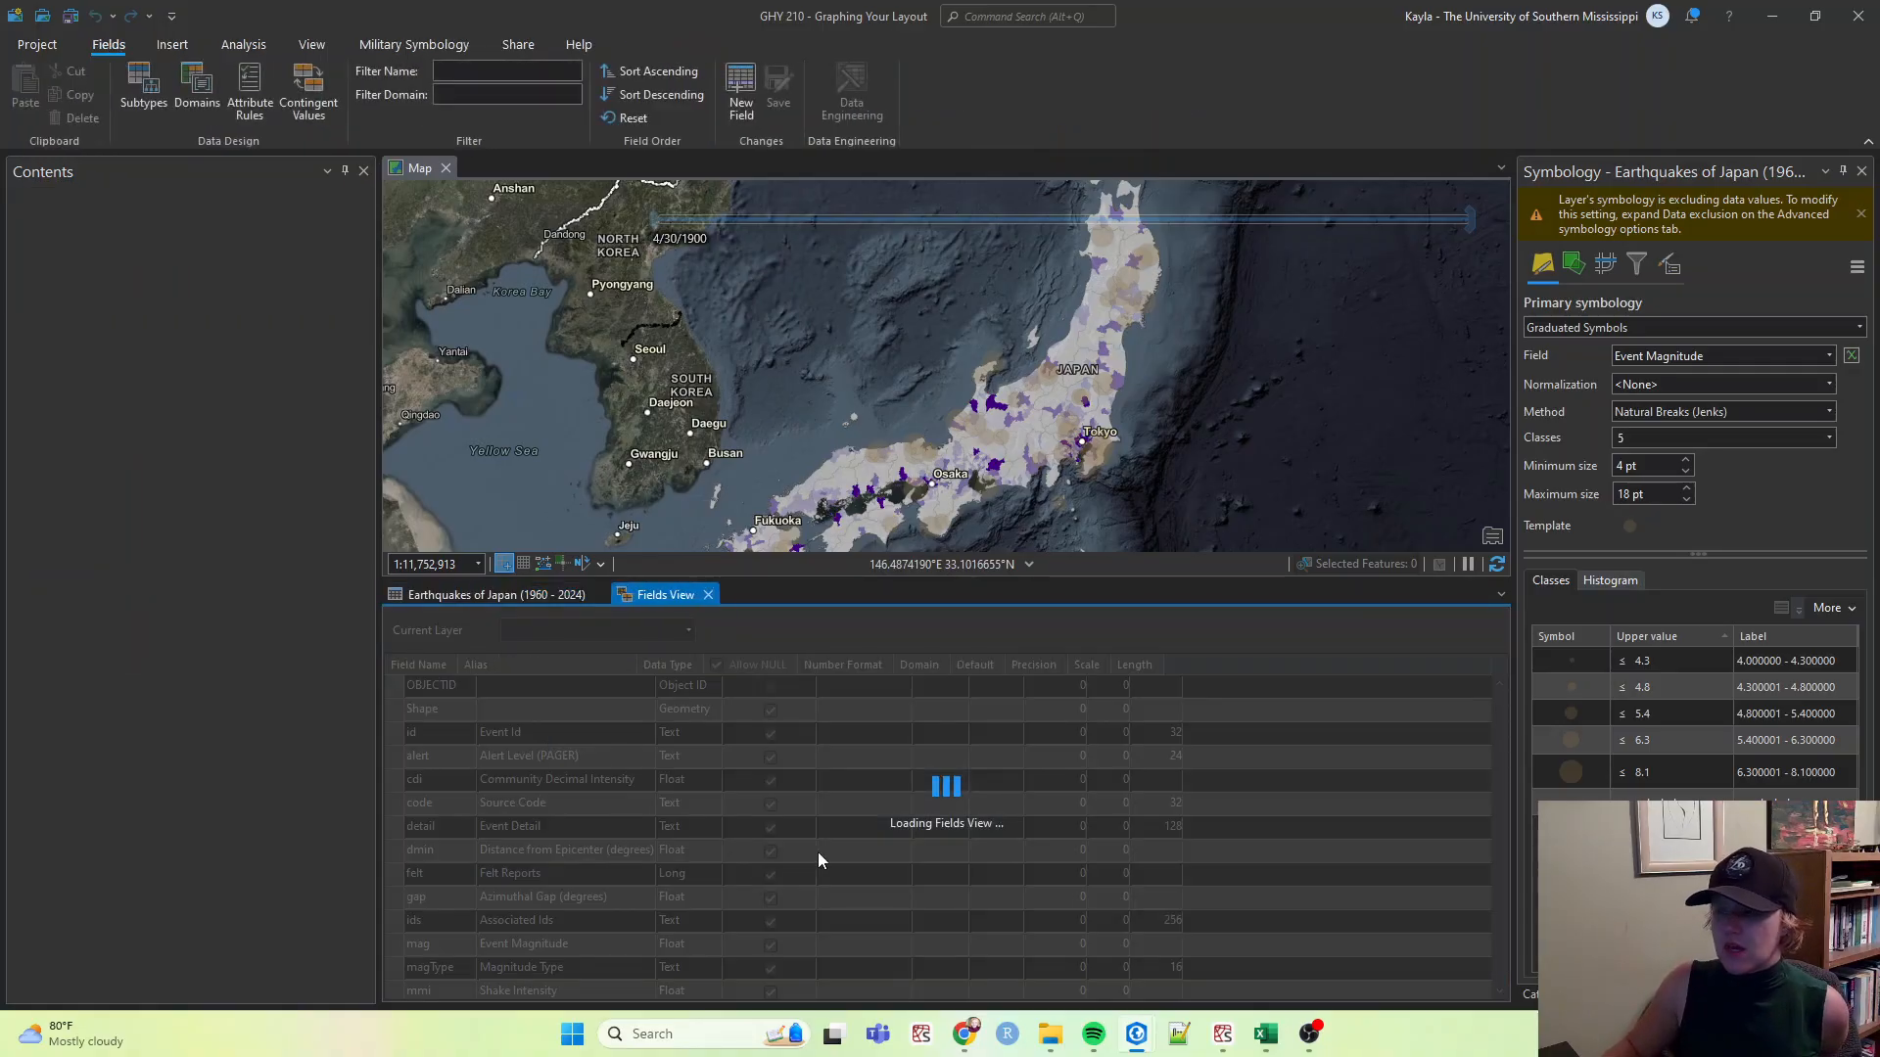
{"action": "scroll", "coordinate": [451, 917], "scroll_direction": "down", "scroll_amount": 8}
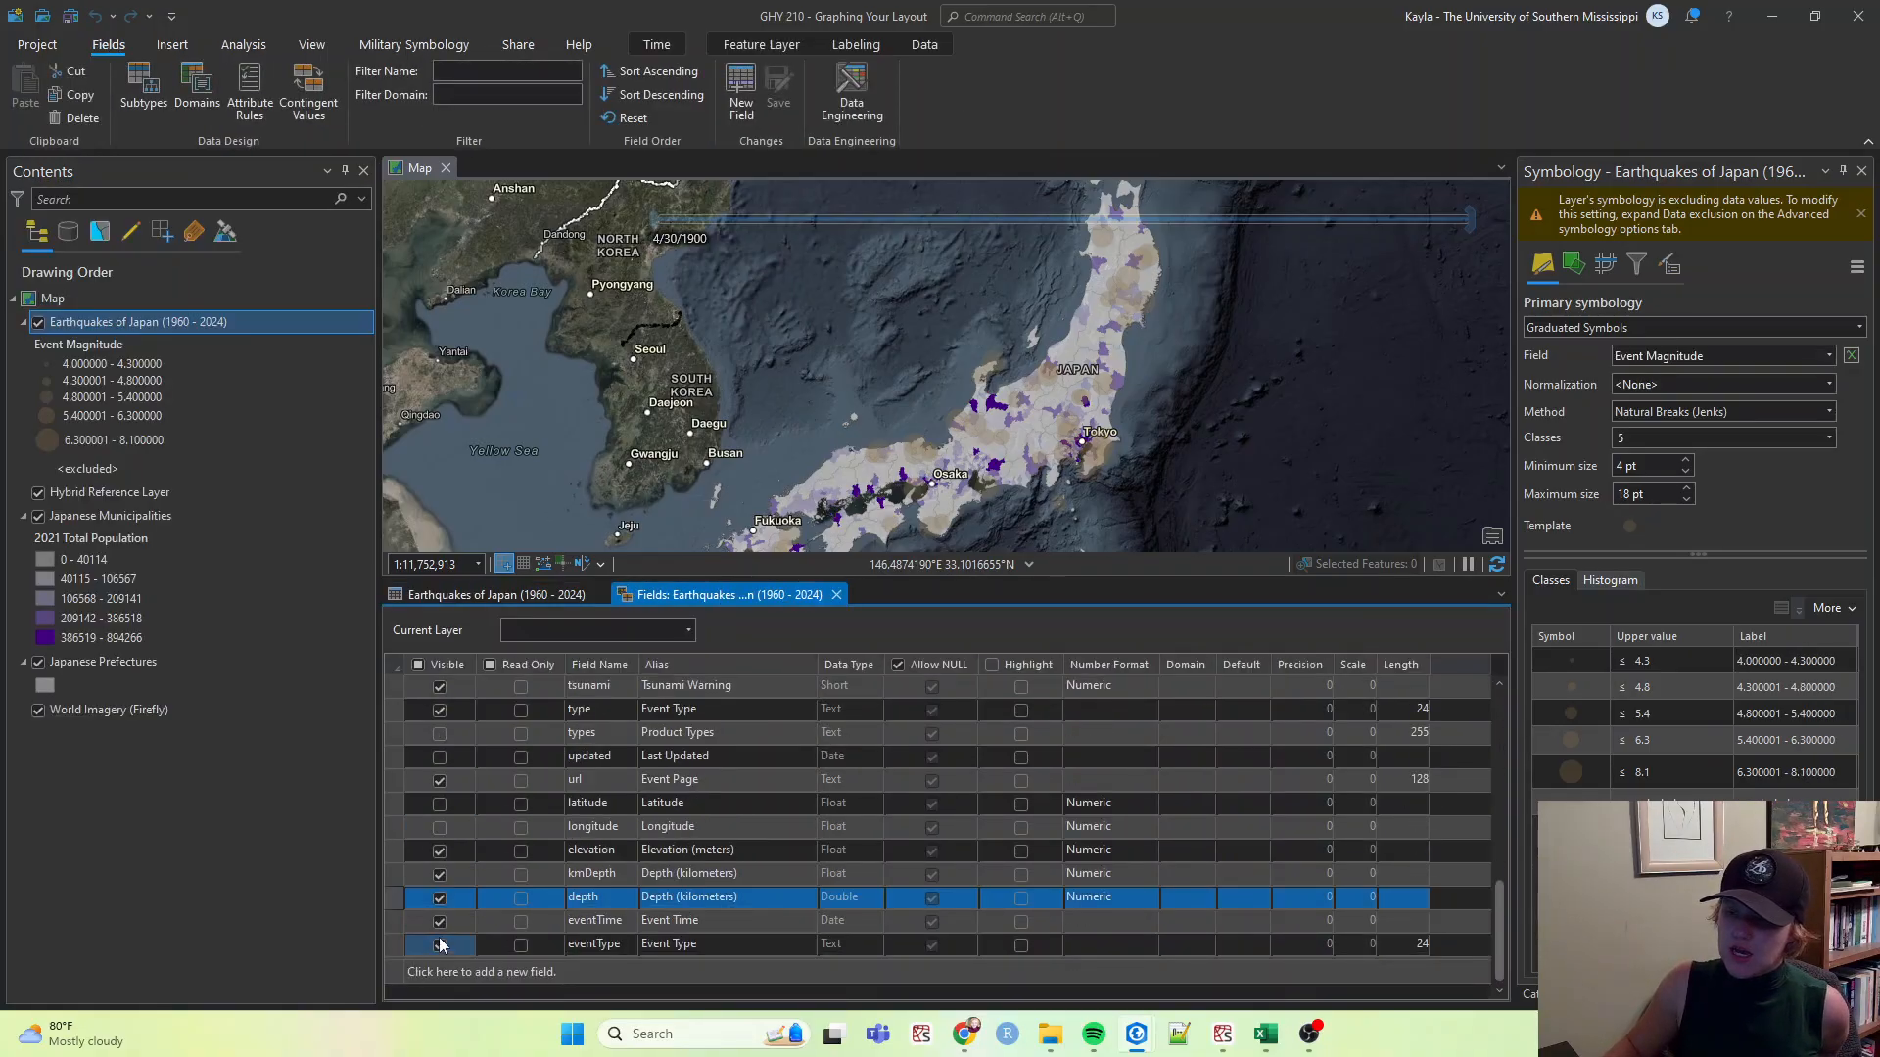
{"action": "left_click", "coordinate": [442, 946]}
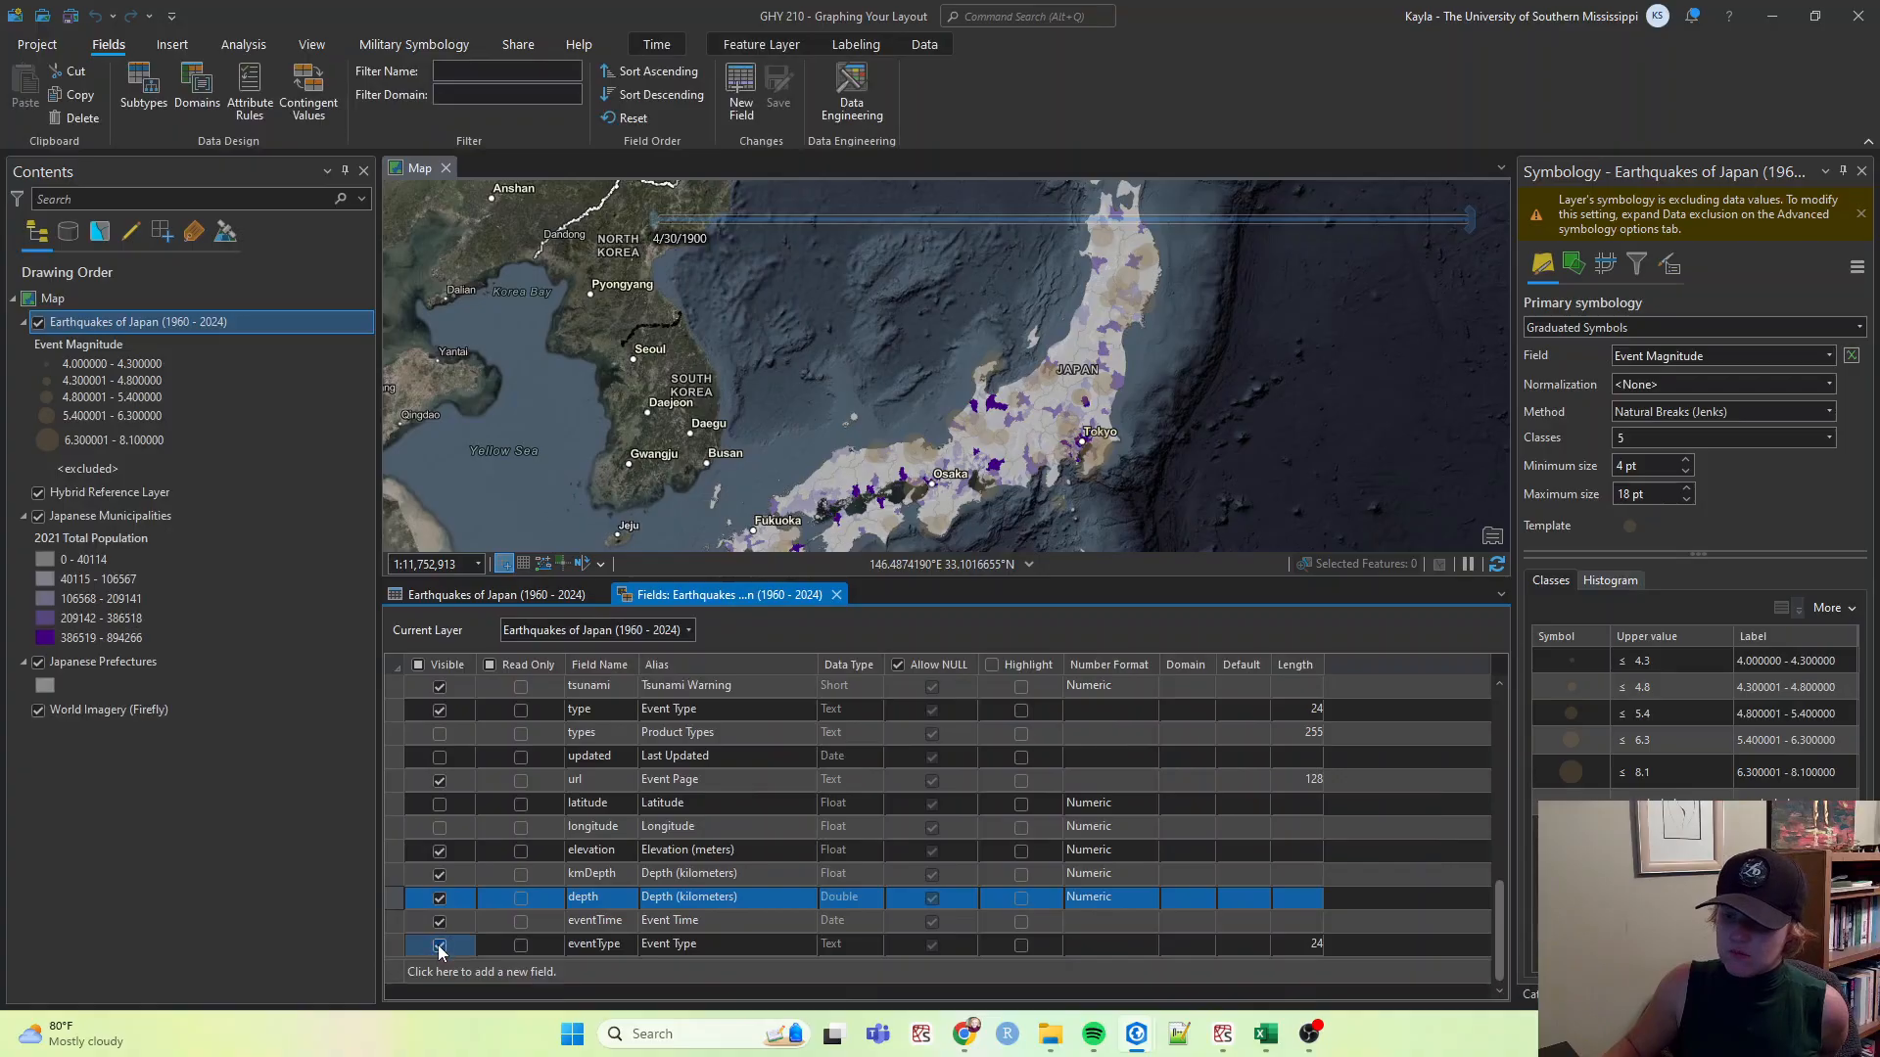
{"action": "left_click", "coordinate": [437, 875]}
{"action": "left_click", "coordinate": [438, 852]}
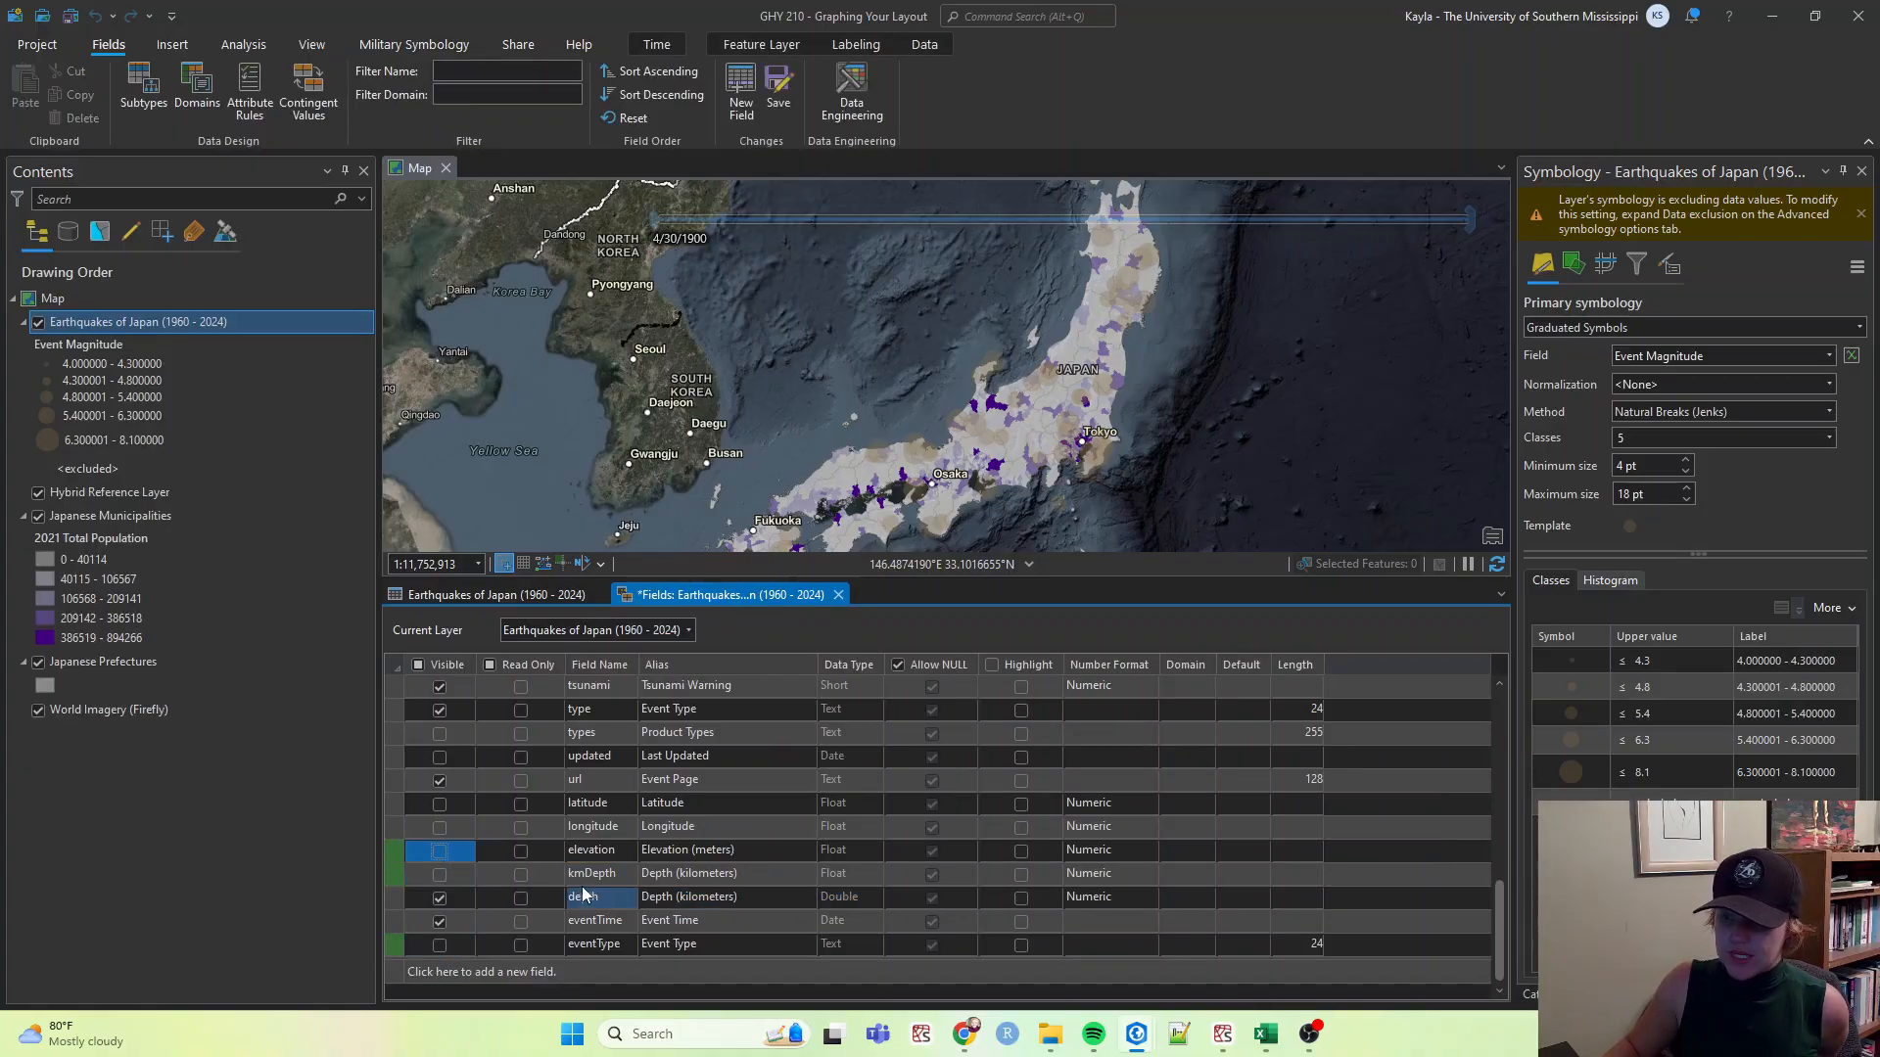
Turn off visibility of the Tsunami Warning and Felt Reports fields, then close the Fields view saving changes.
{"action": "scroll", "coordinate": [490, 891], "scroll_direction": "up", "scroll_amount": 2}
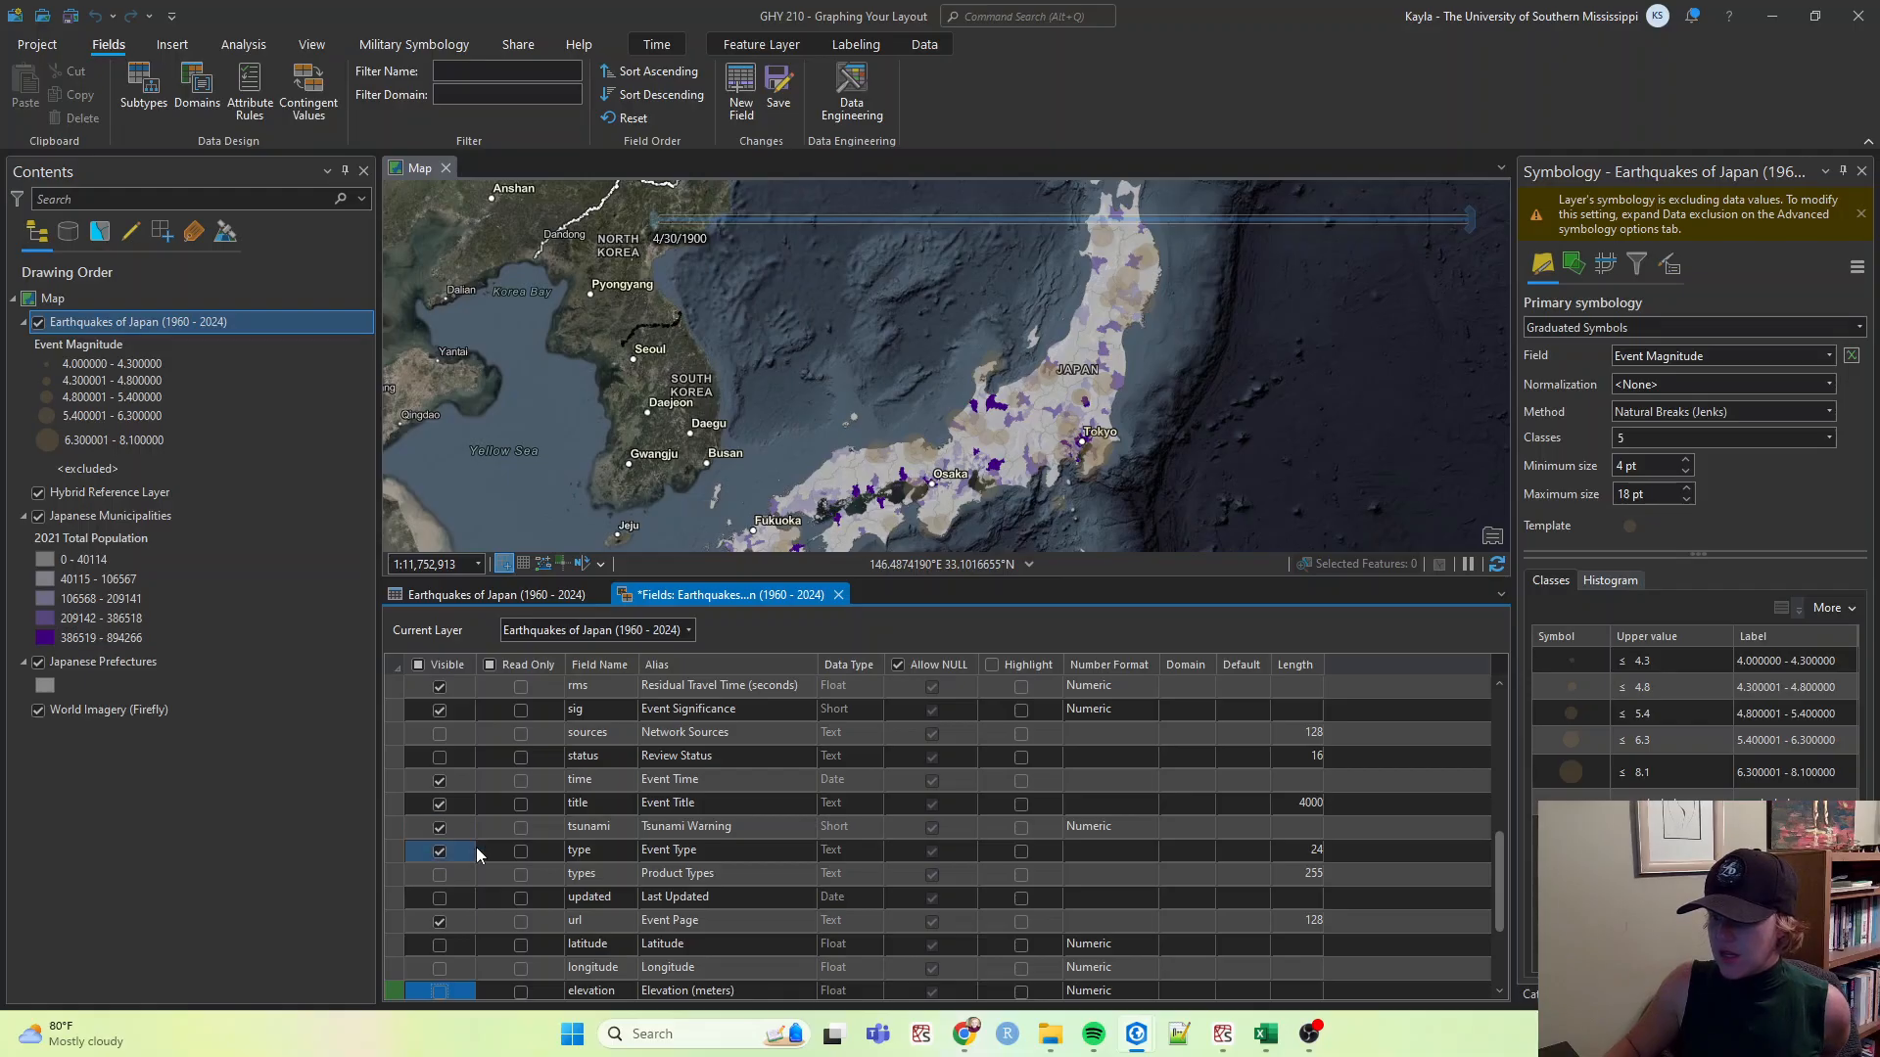
{"action": "left_click", "coordinate": [437, 831]}
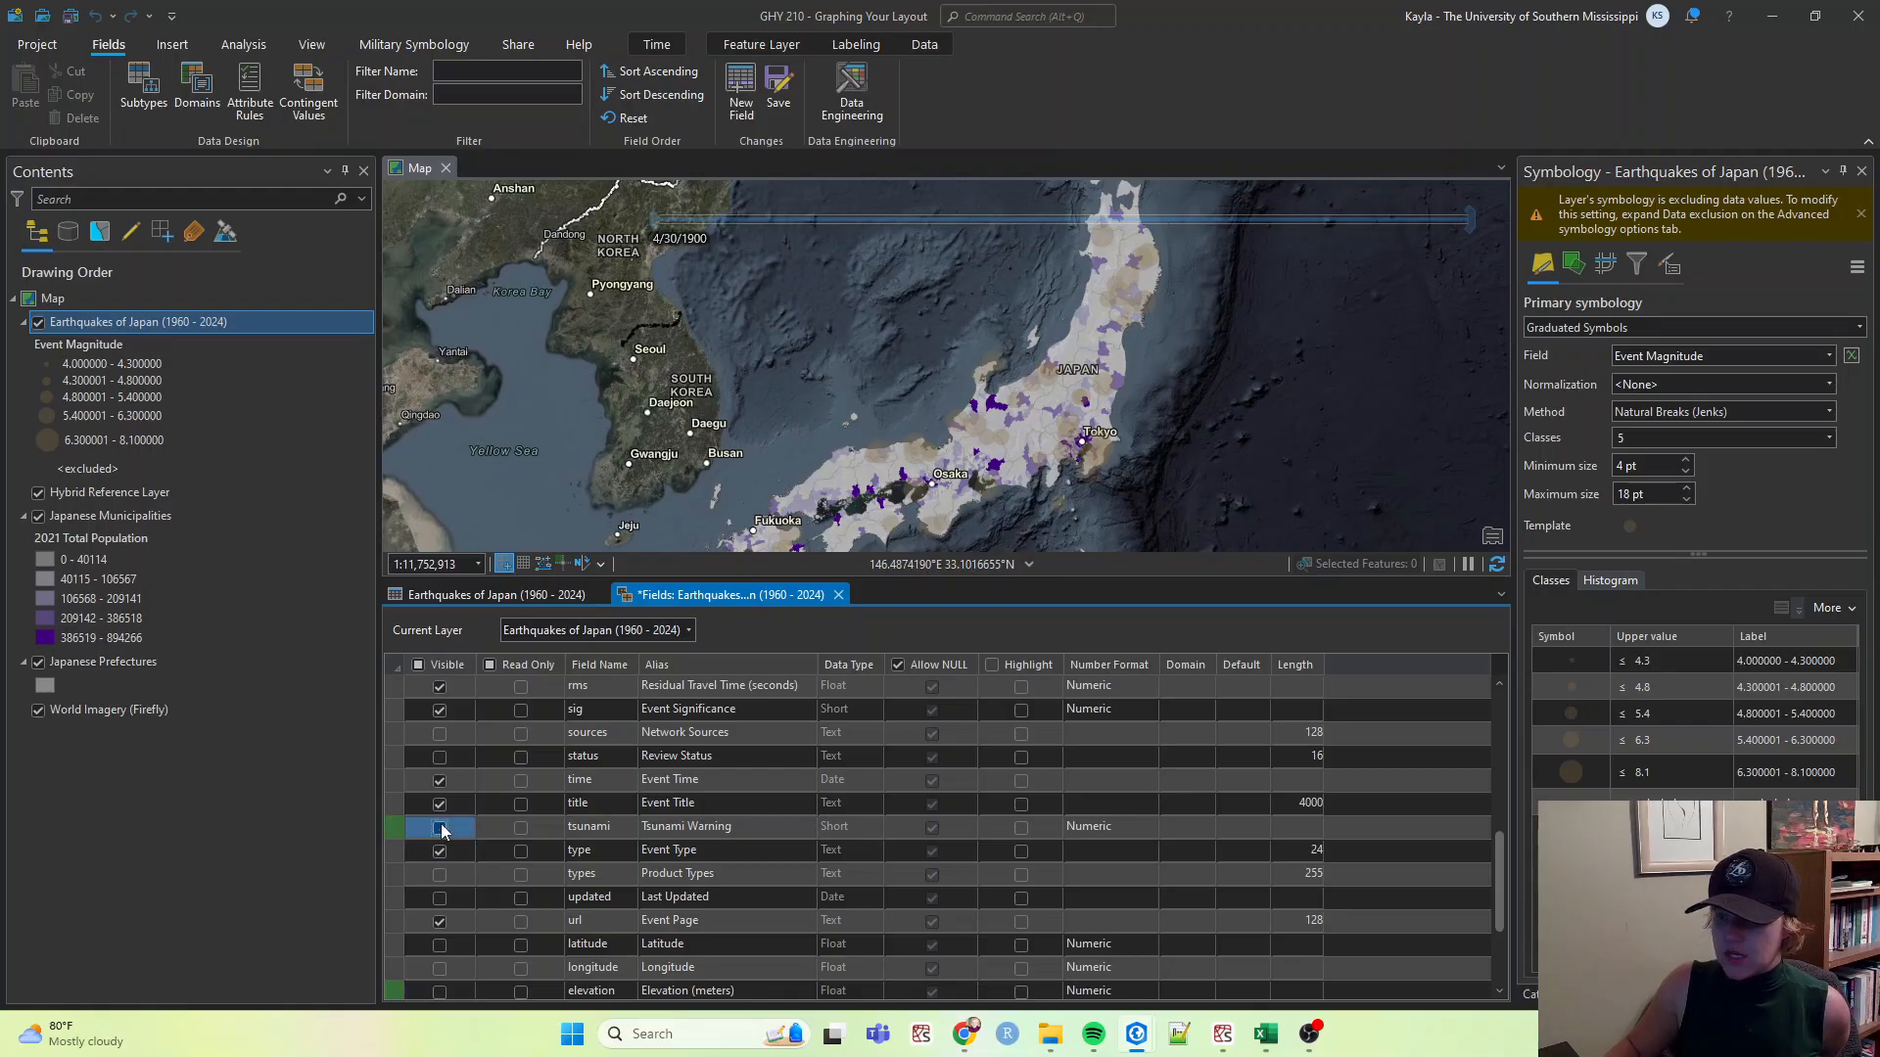
{"action": "scroll", "coordinate": [442, 831], "scroll_direction": "up", "scroll_amount": 4}
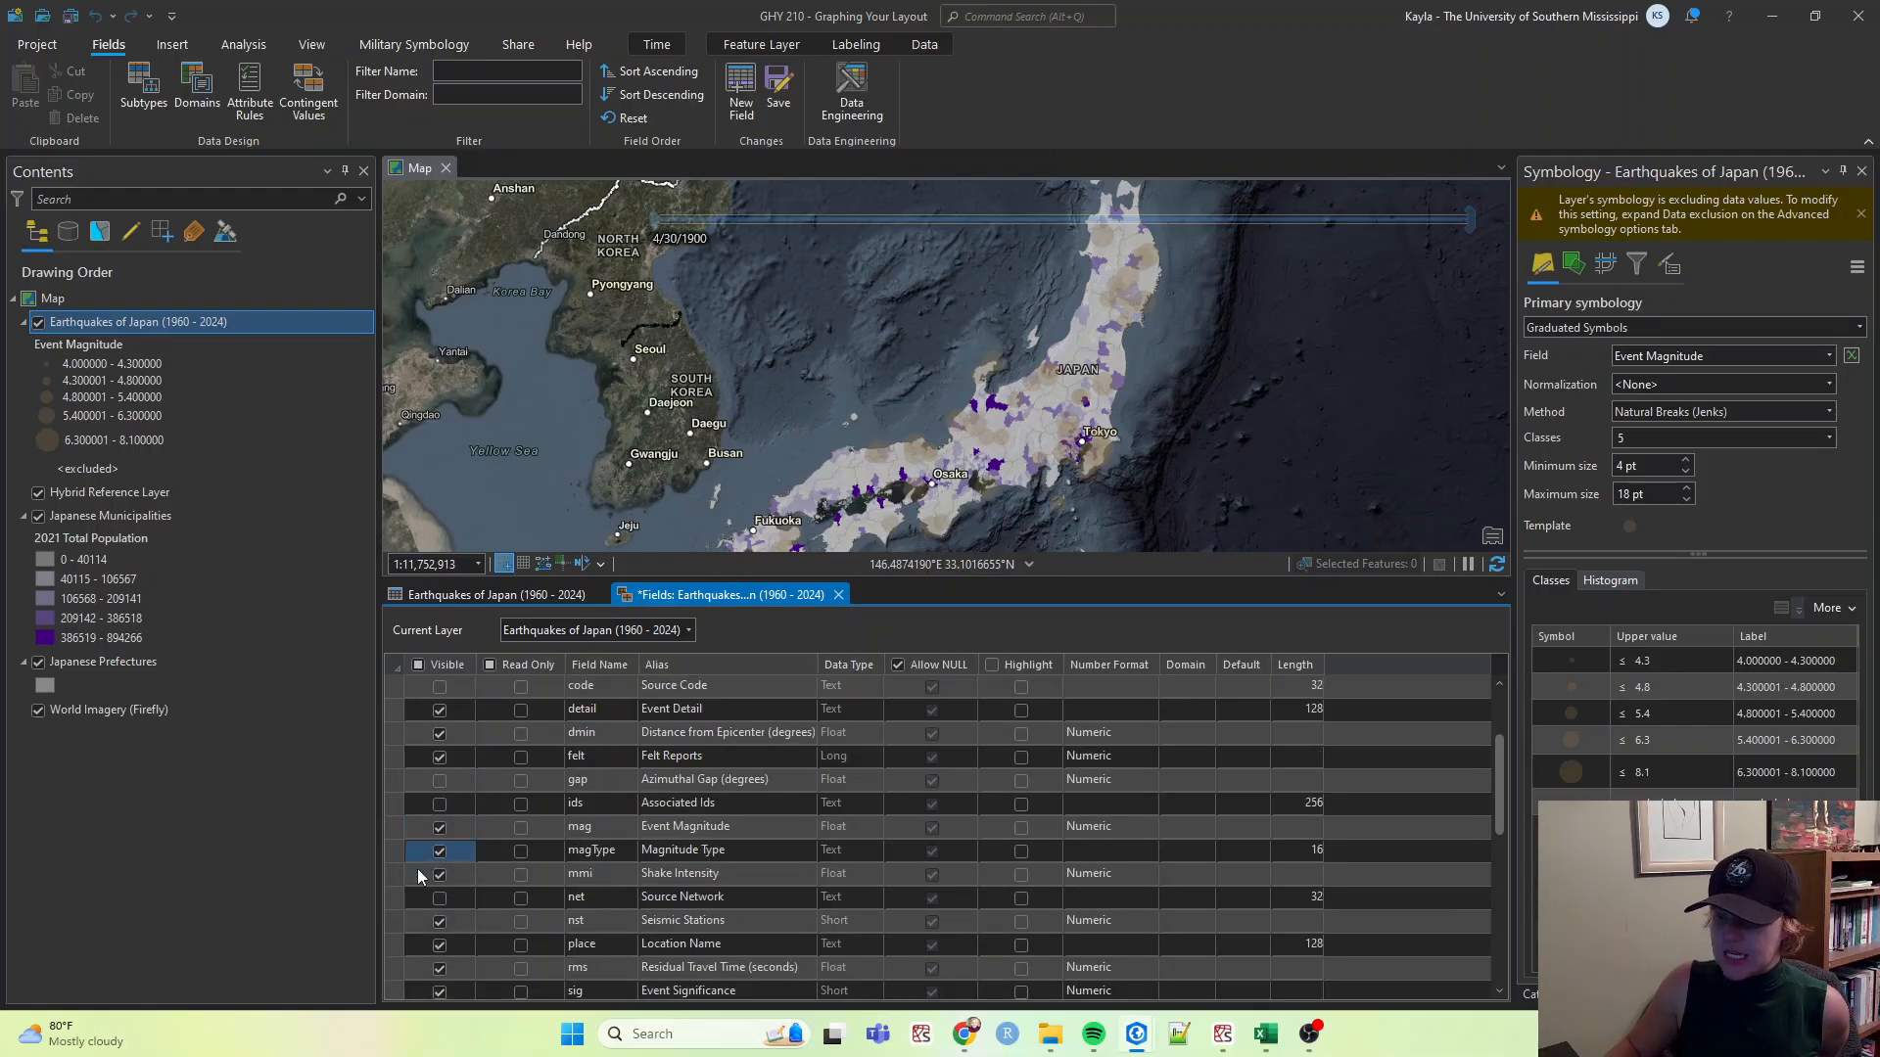
{"action": "scroll", "coordinate": [416, 838], "scroll_direction": "up", "scroll_amount": 2}
{"action": "scroll", "coordinate": [421, 895], "scroll_direction": "down", "scroll_amount": 1}
{"action": "left_click", "coordinate": [440, 803]}
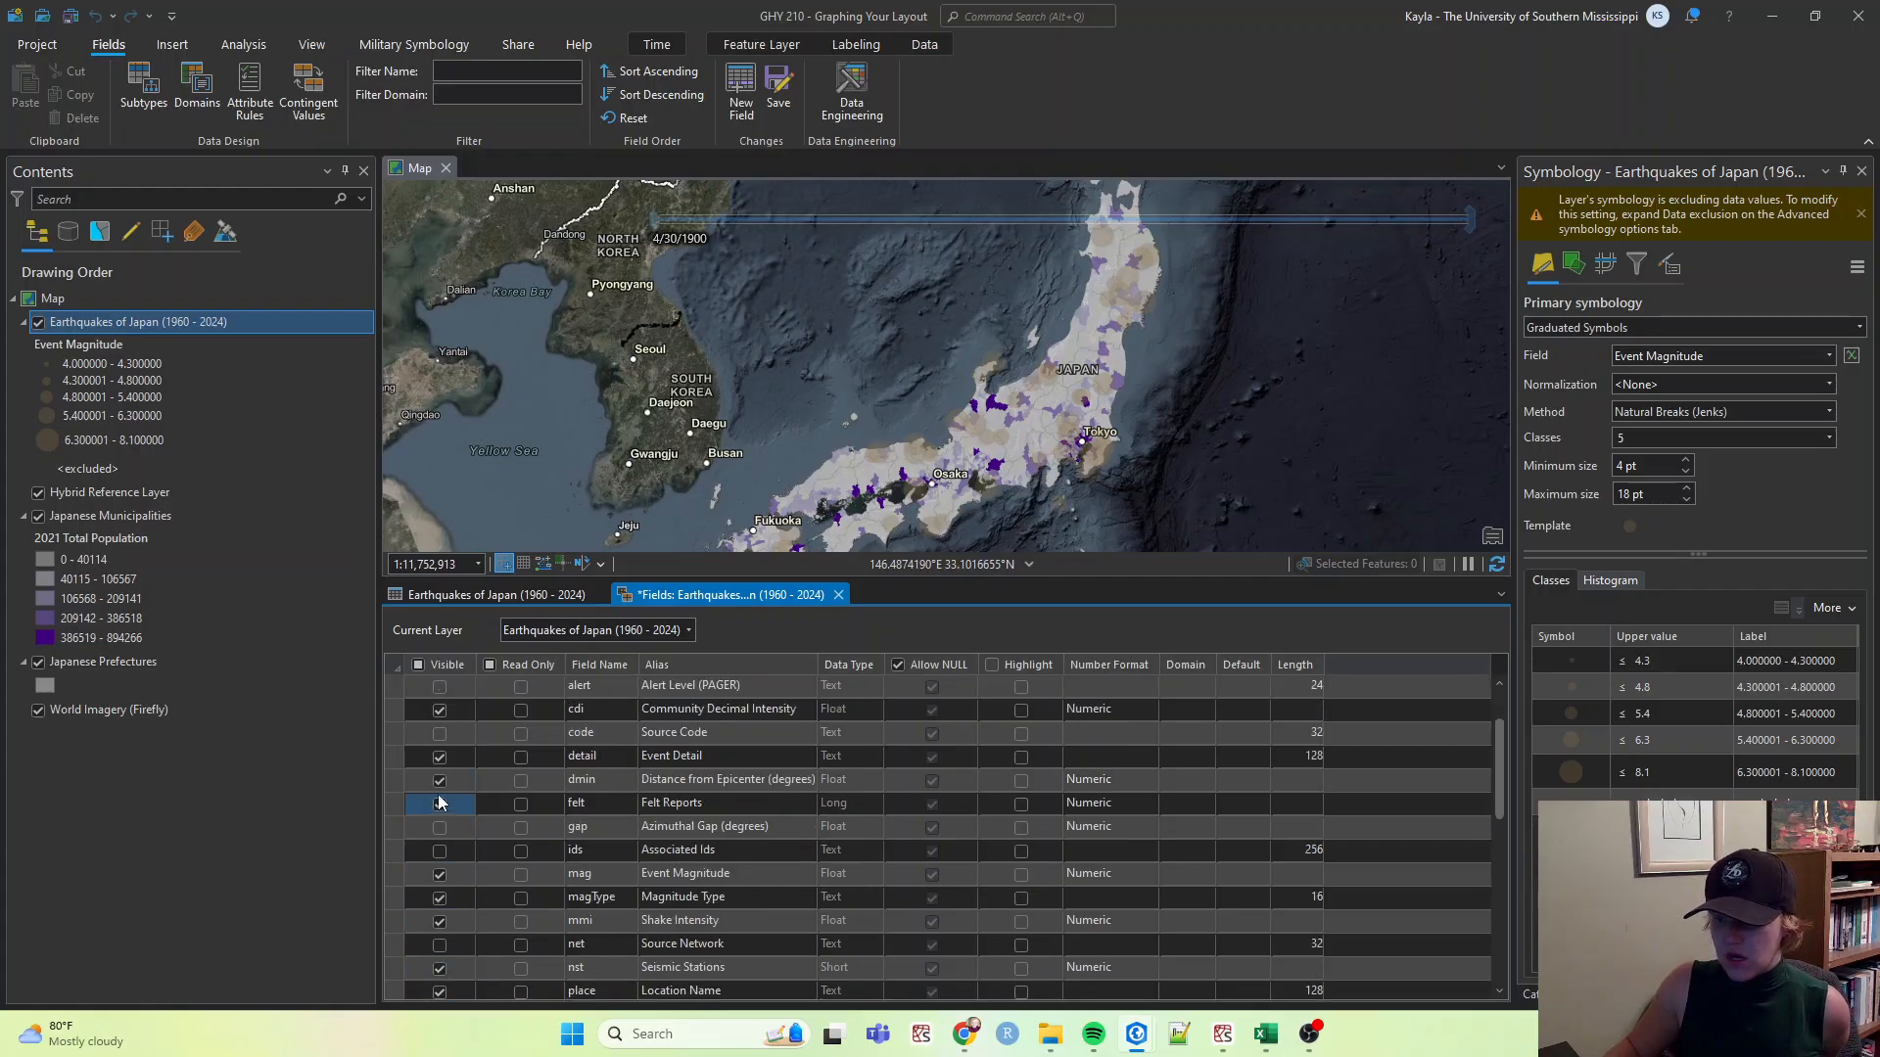
{"action": "left_click", "coordinate": [839, 594]}
{"action": "left_click", "coordinate": [938, 548]}
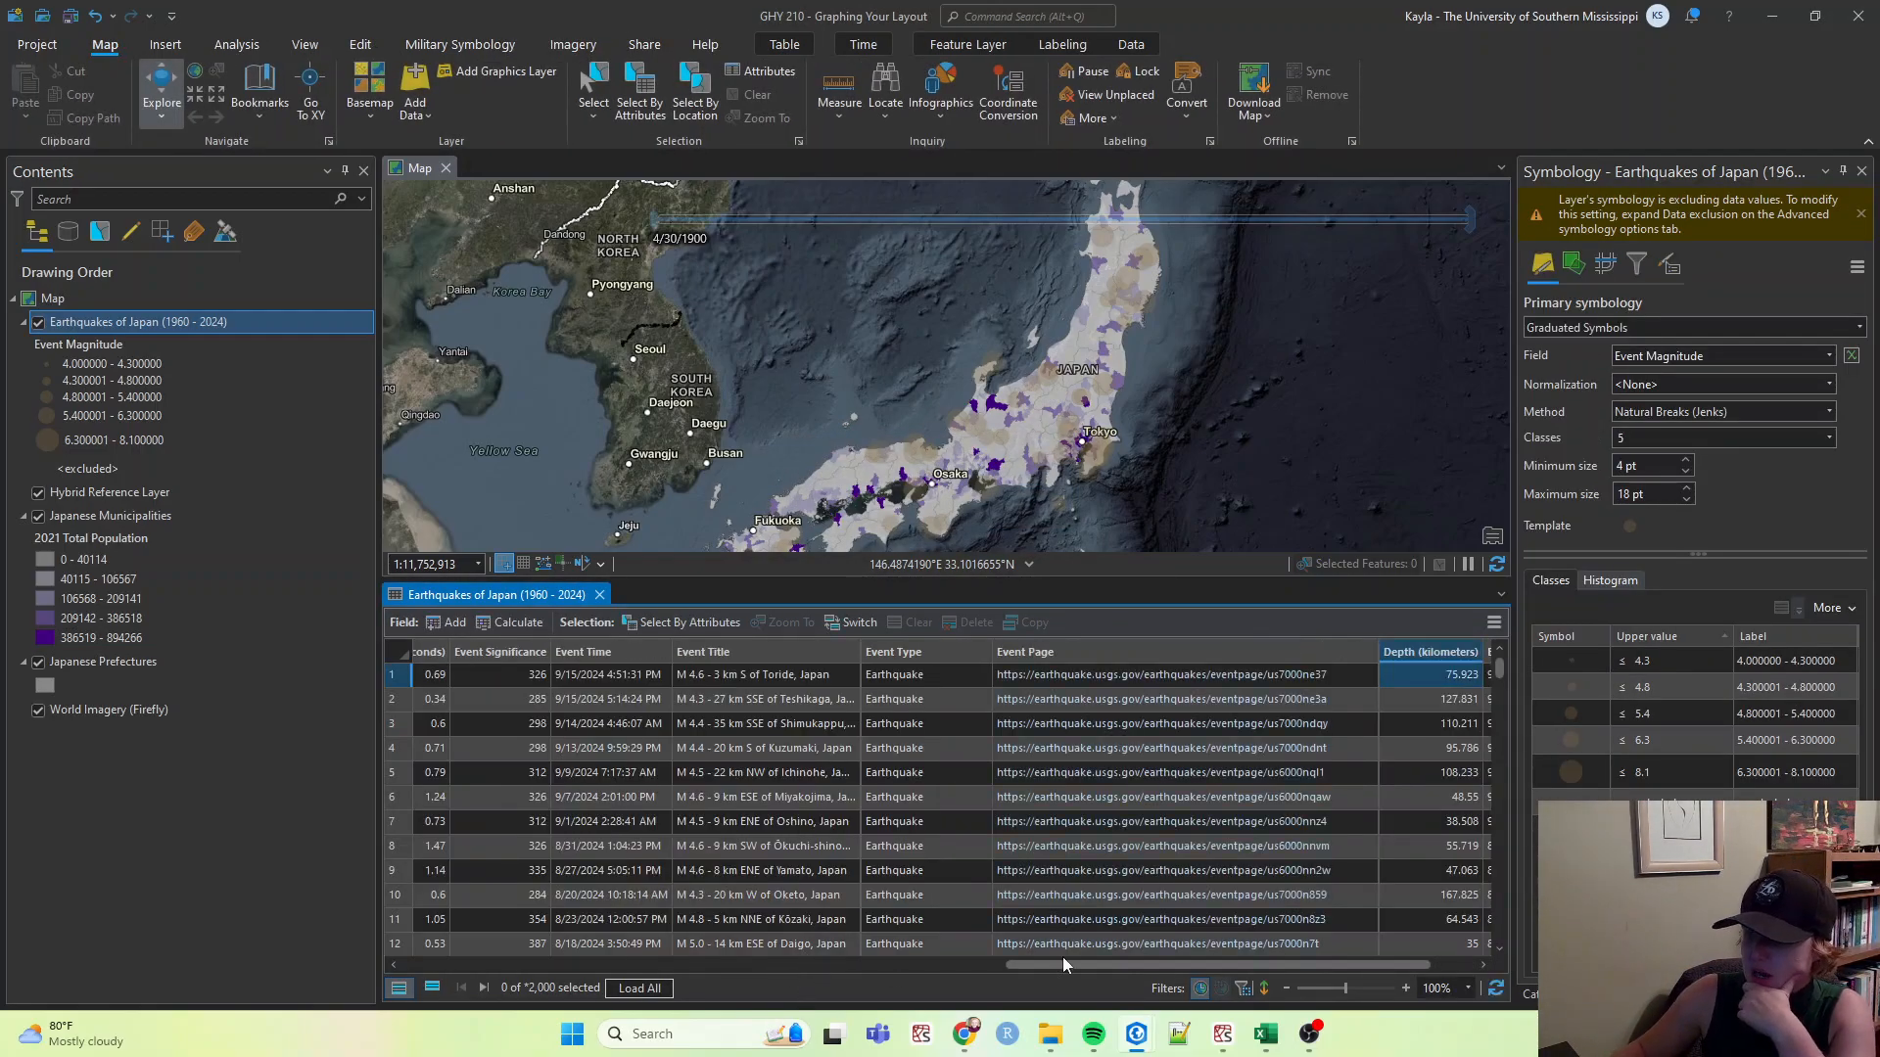
Open the Japanese Municipalities attribute table and review its columns.
{"action": "left_click_drag", "start_coordinate": [1091, 962], "coordinate": [1007, 971]}
{"action": "left_click_drag", "start_coordinate": [799, 989], "coordinate": [426, 988]}
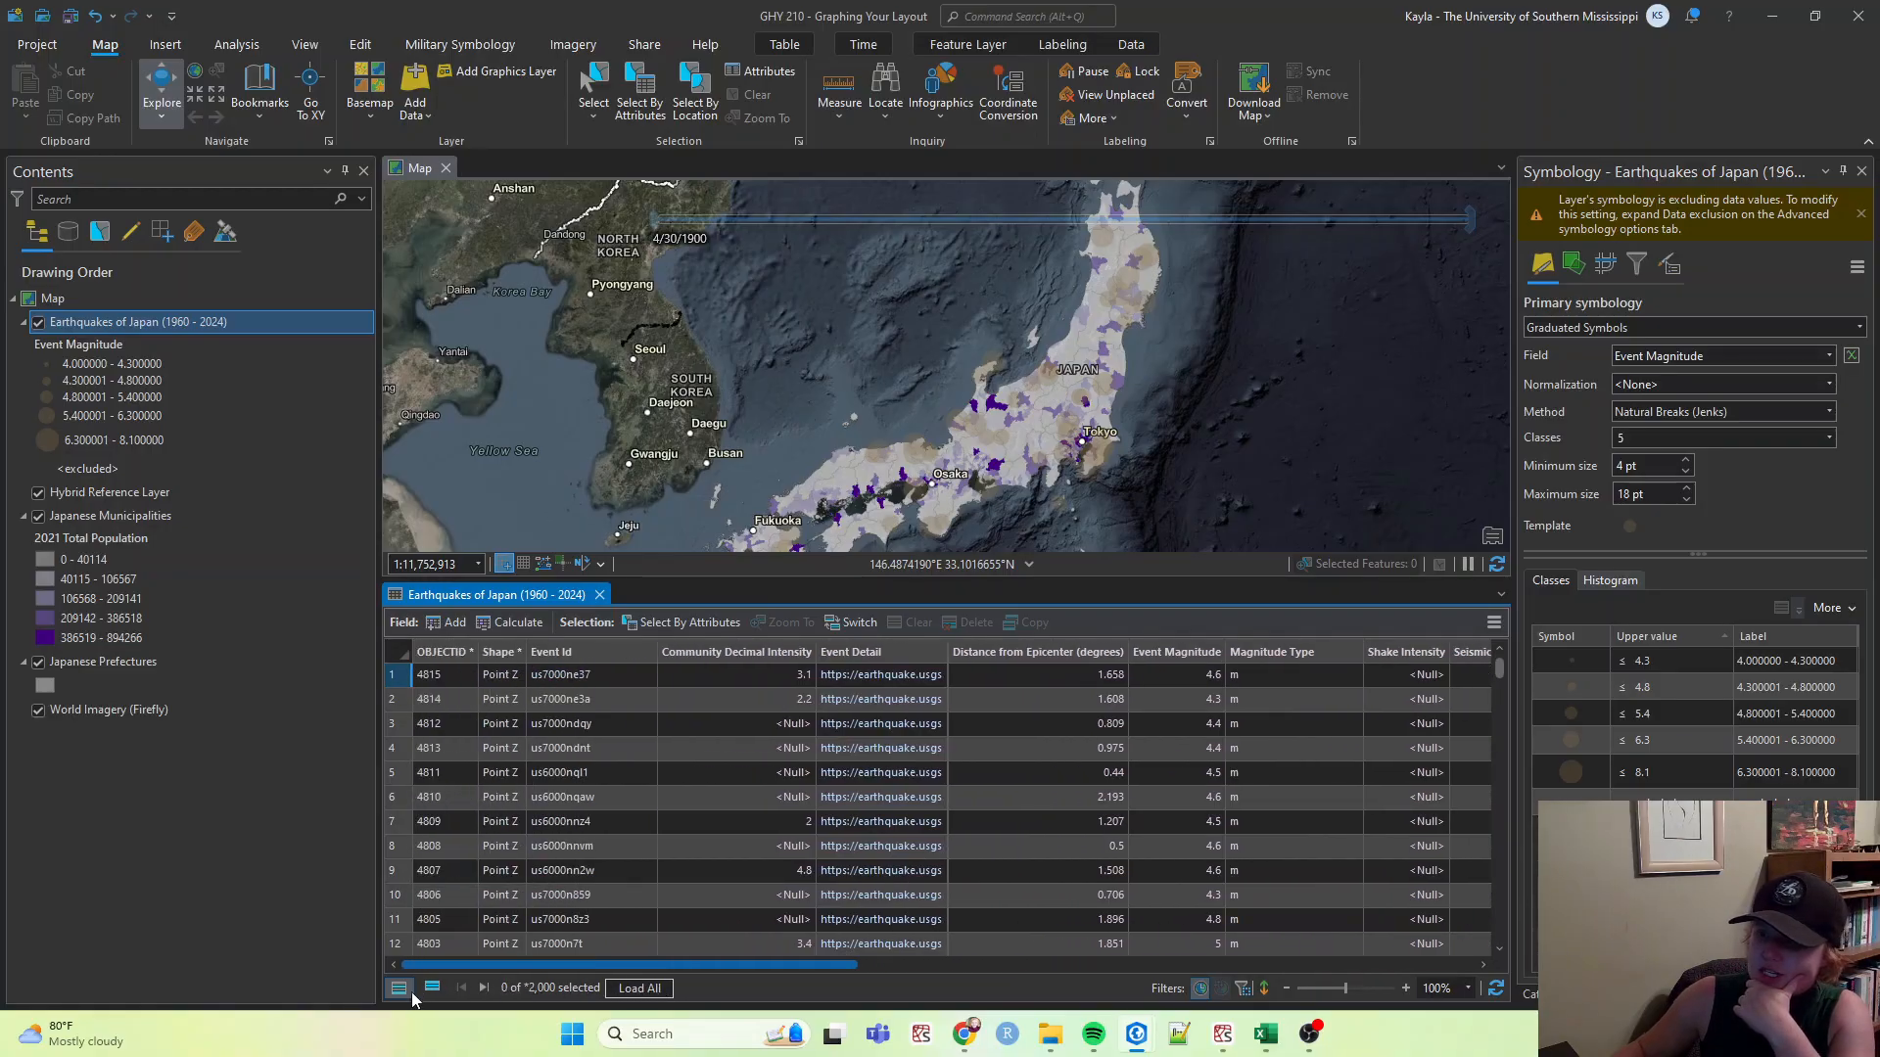
{"action": "right_click", "coordinate": [94, 516]}
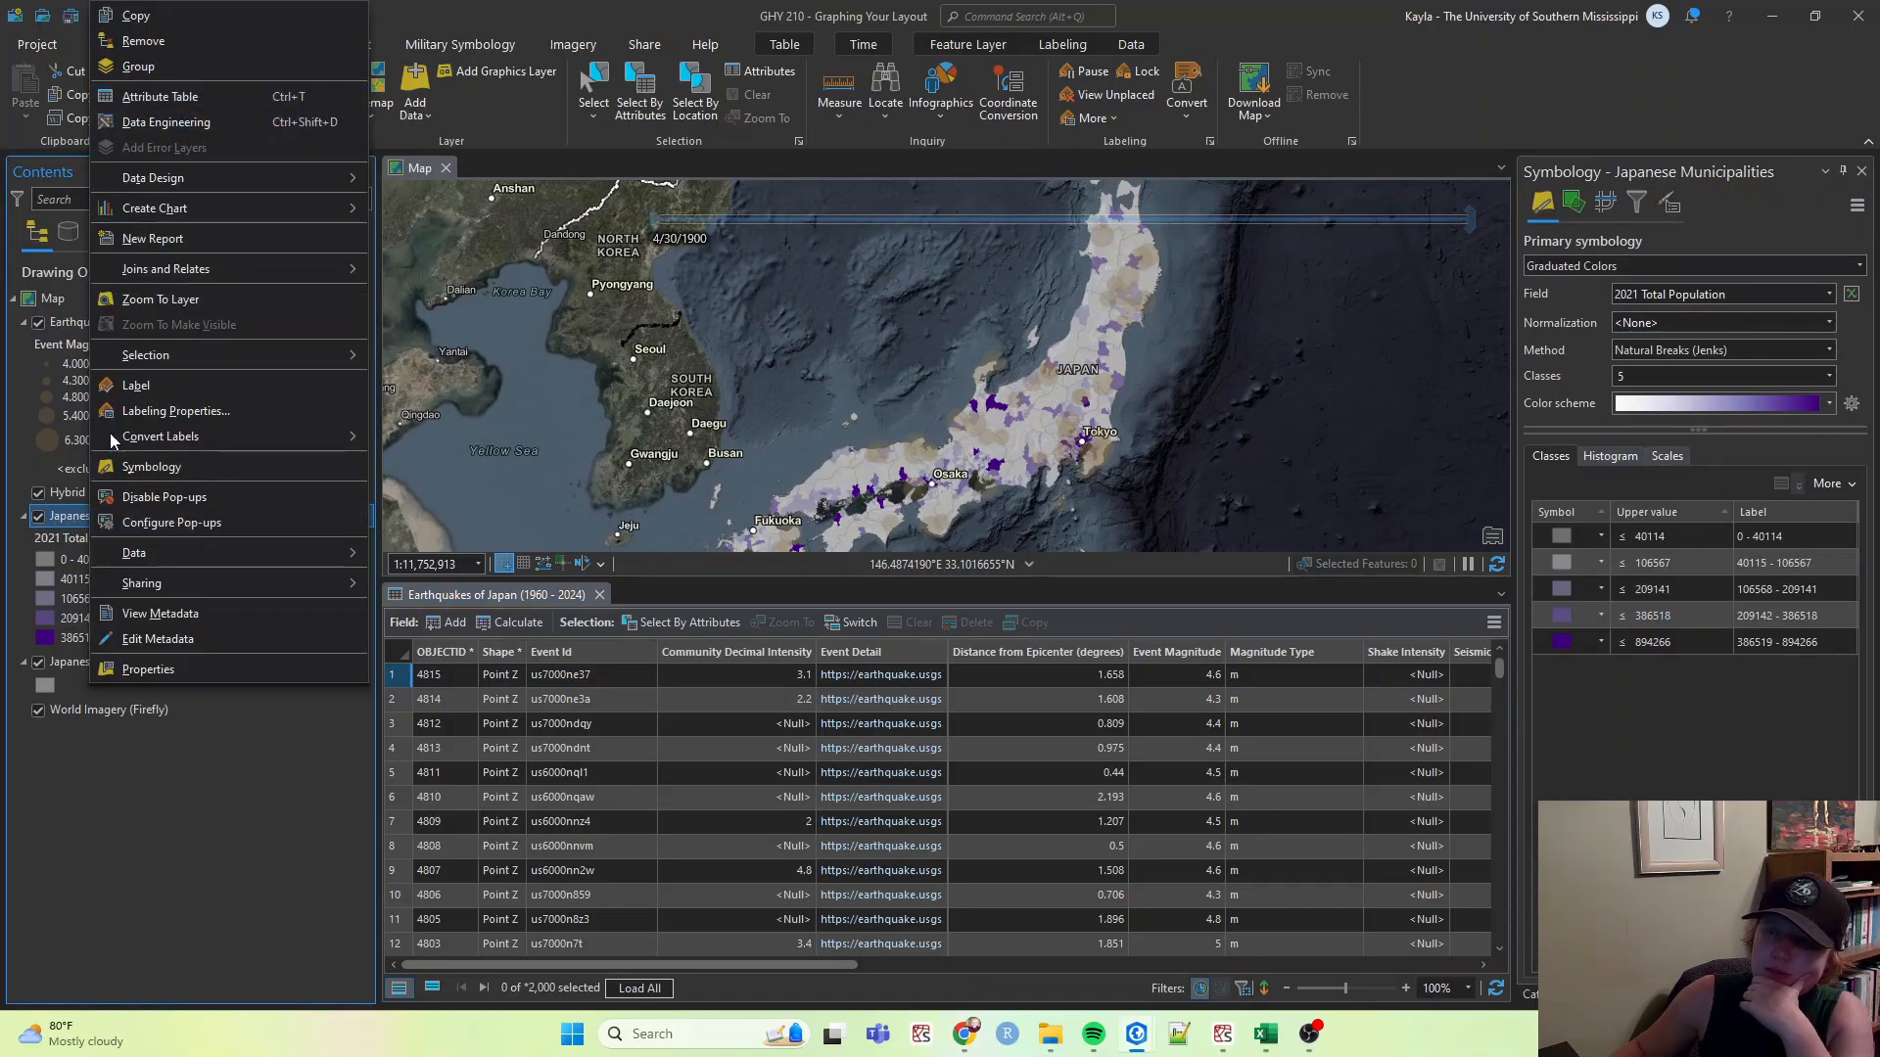
{"action": "left_click", "coordinate": [206, 97]}
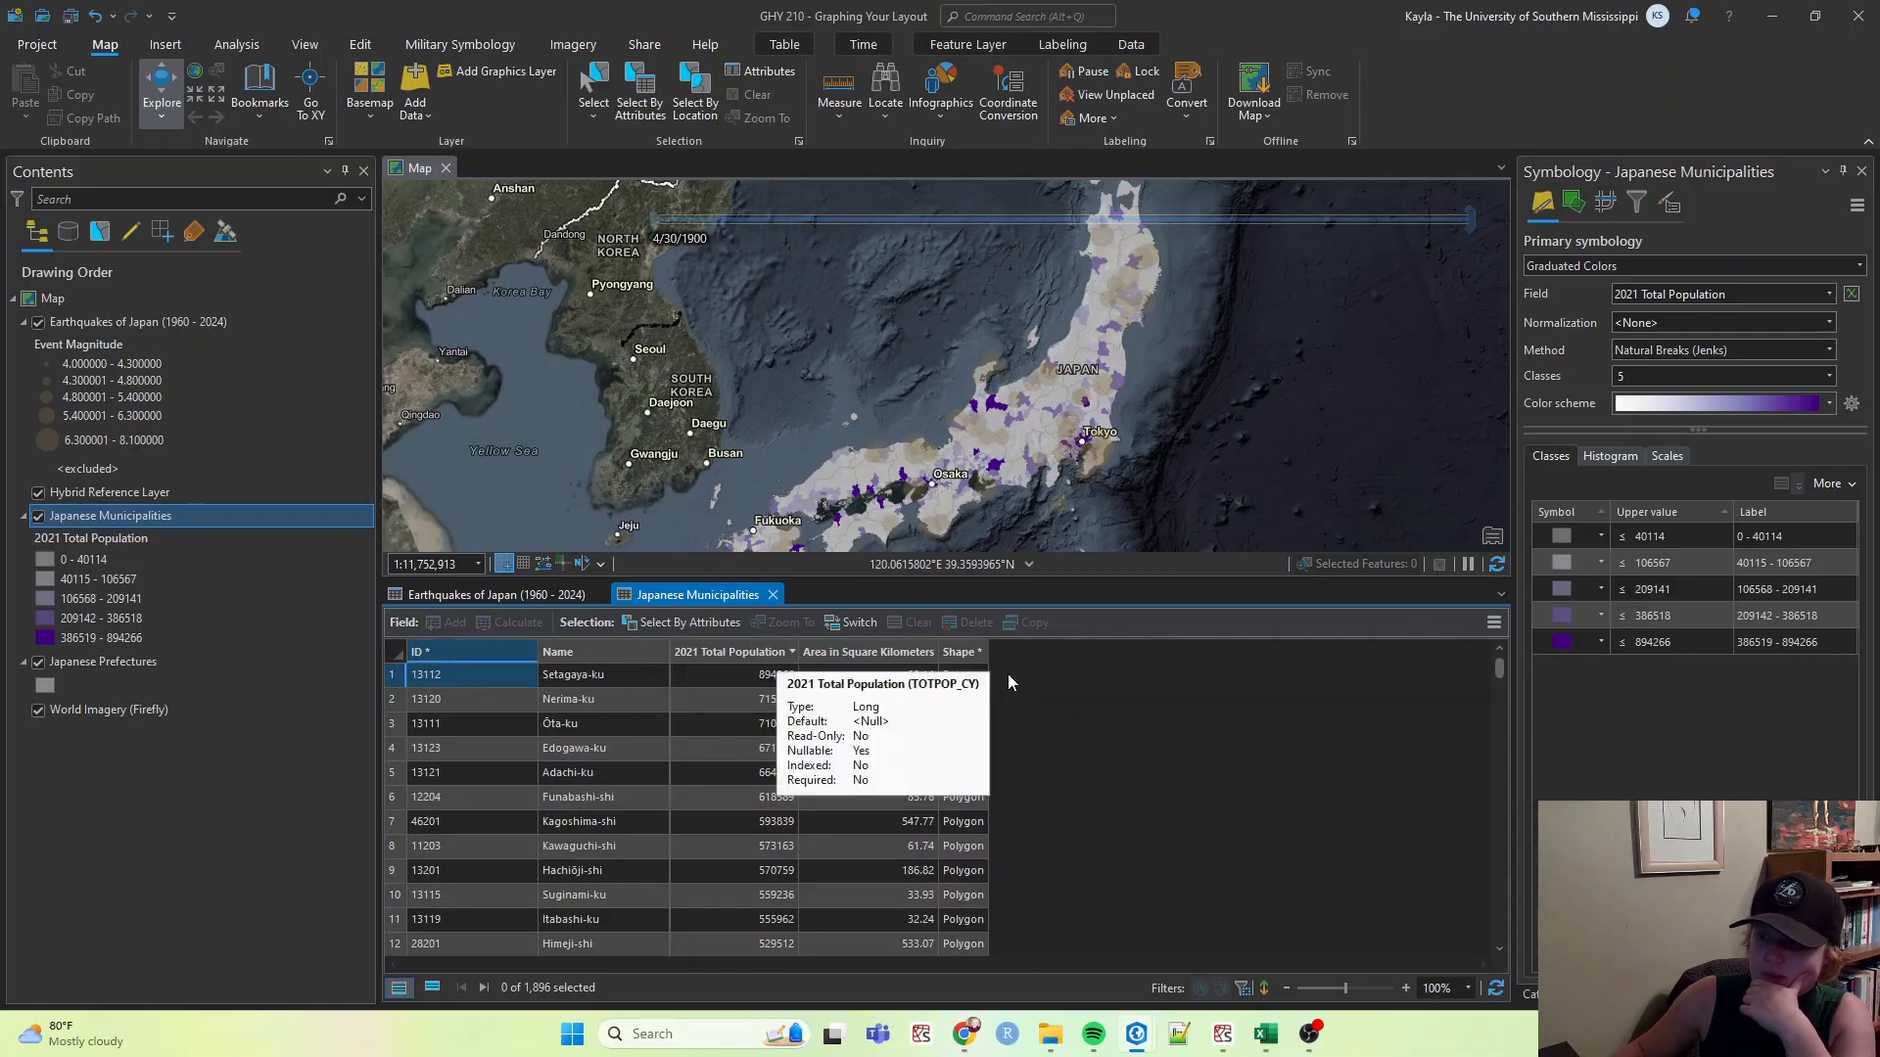
{"action": "left_click", "coordinate": [860, 652]}
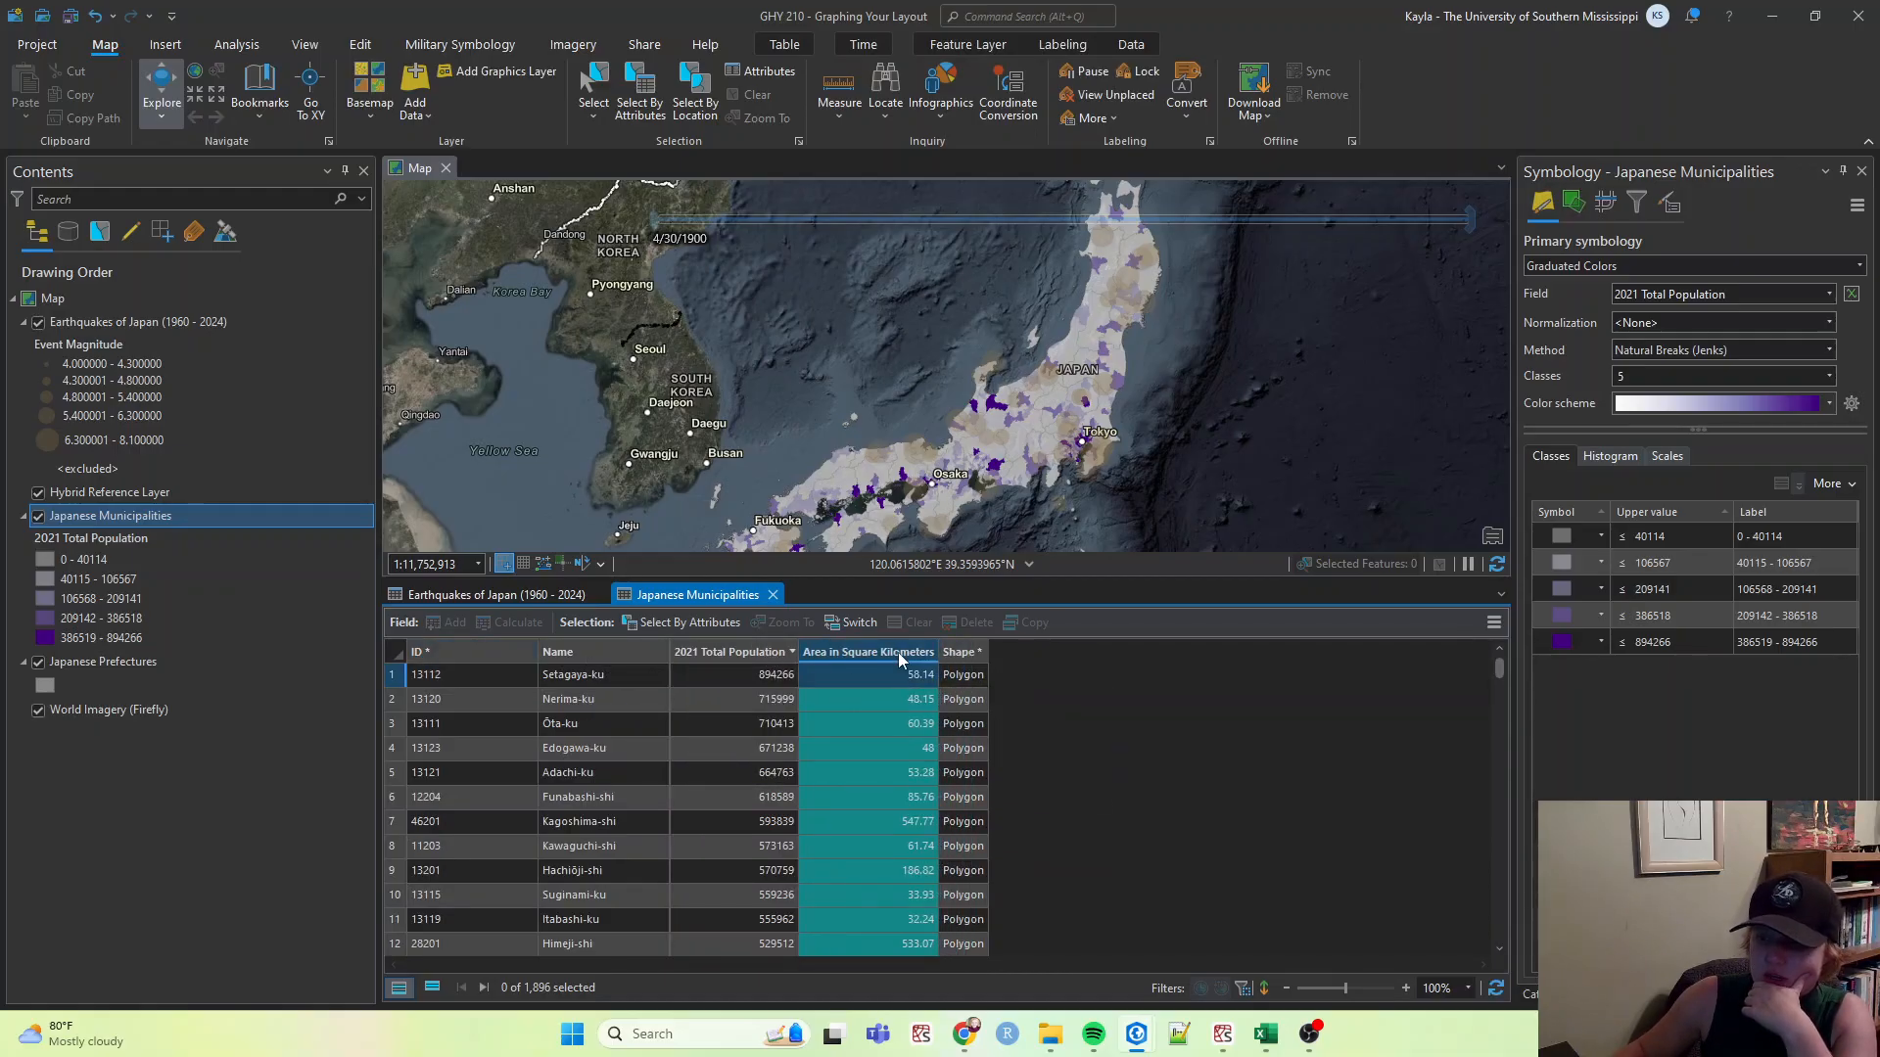
Open the Japanese Prefectures attribute table and switch to its Fields view.
{"action": "right_click", "coordinate": [212, 665]}
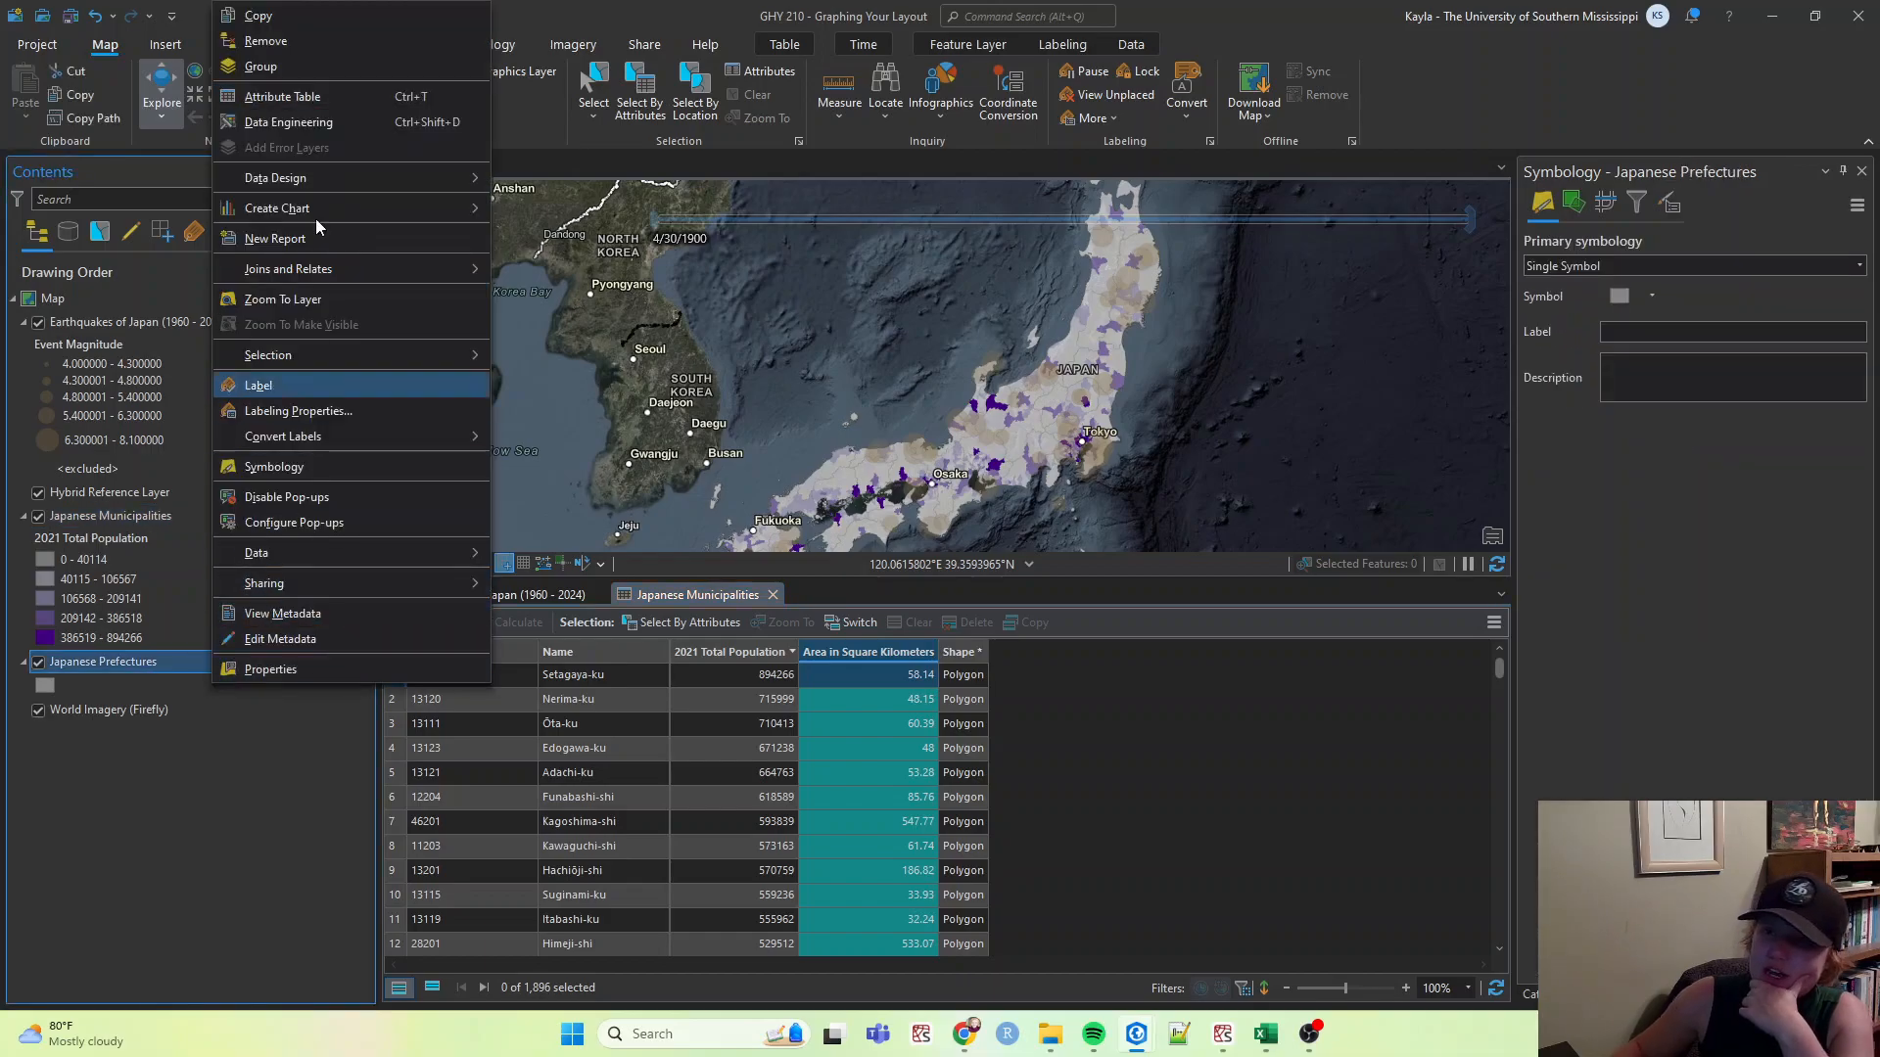
{"action": "left_click", "coordinate": [312, 97]}
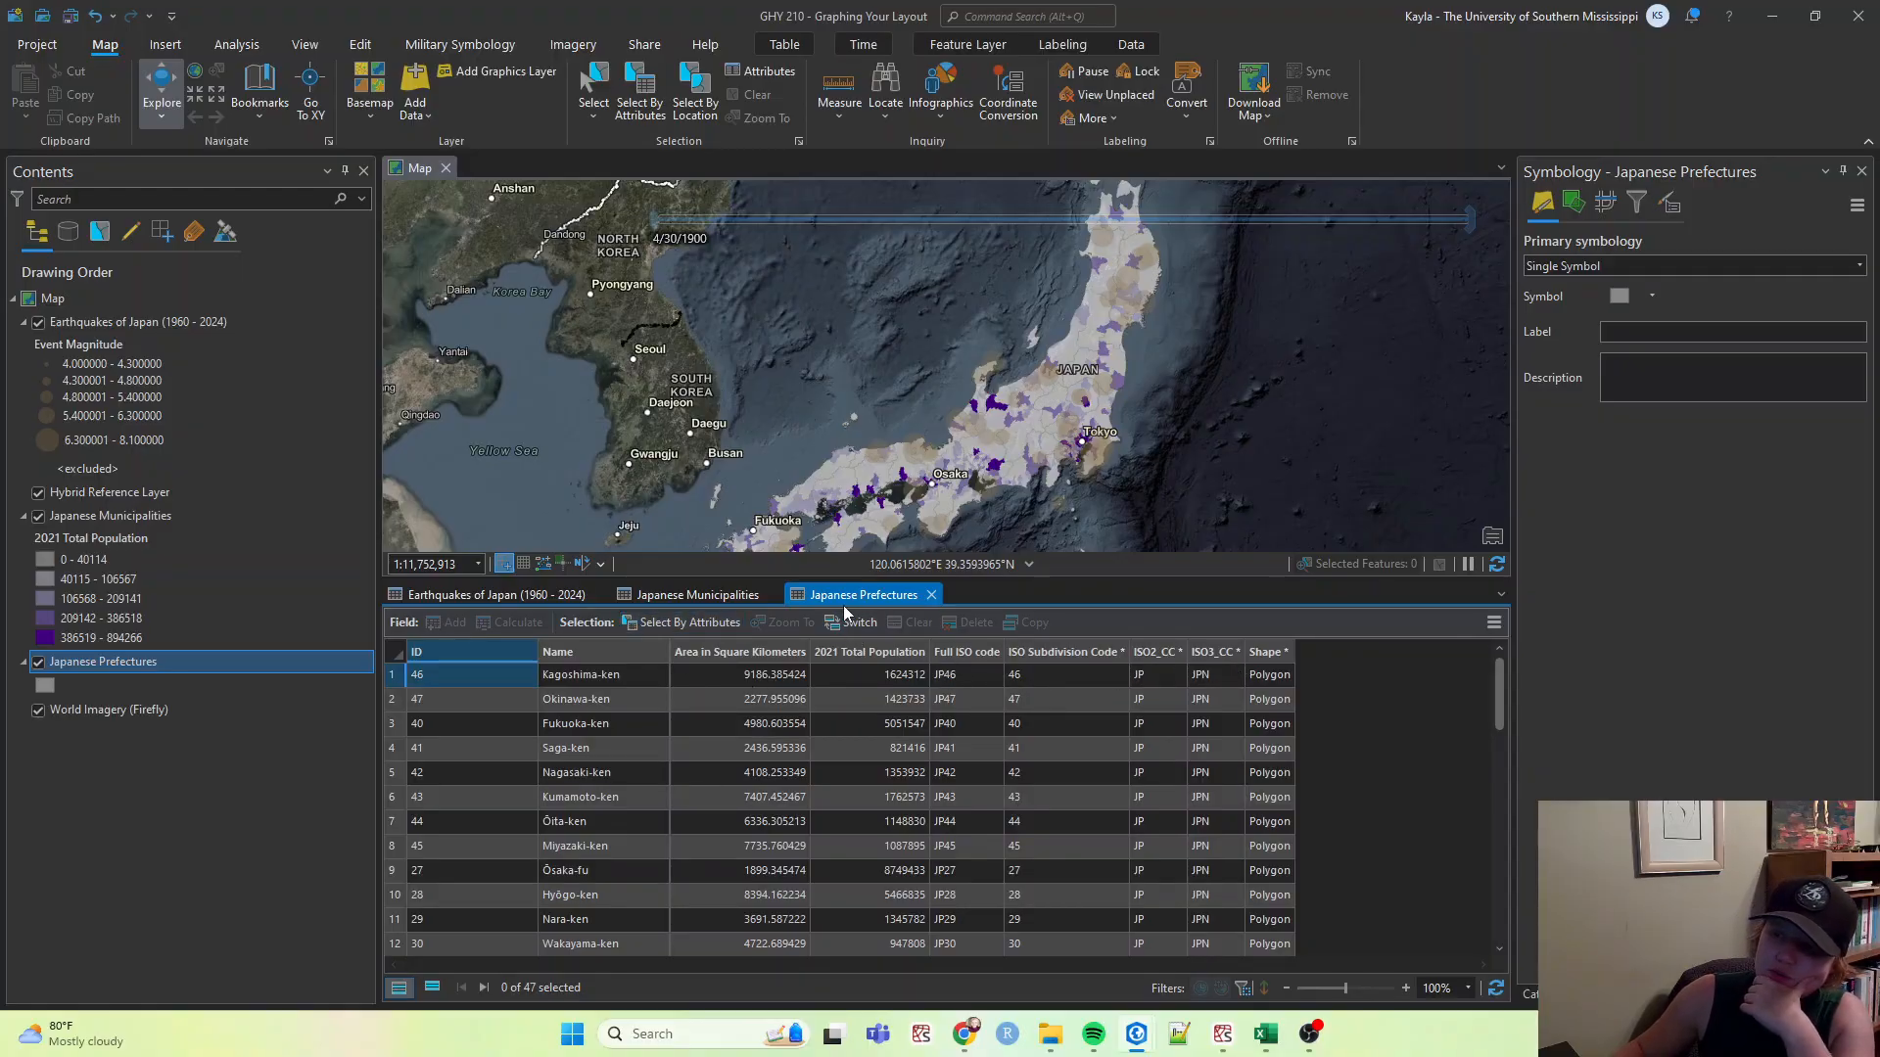
{"action": "left_click", "coordinate": [1494, 624]}
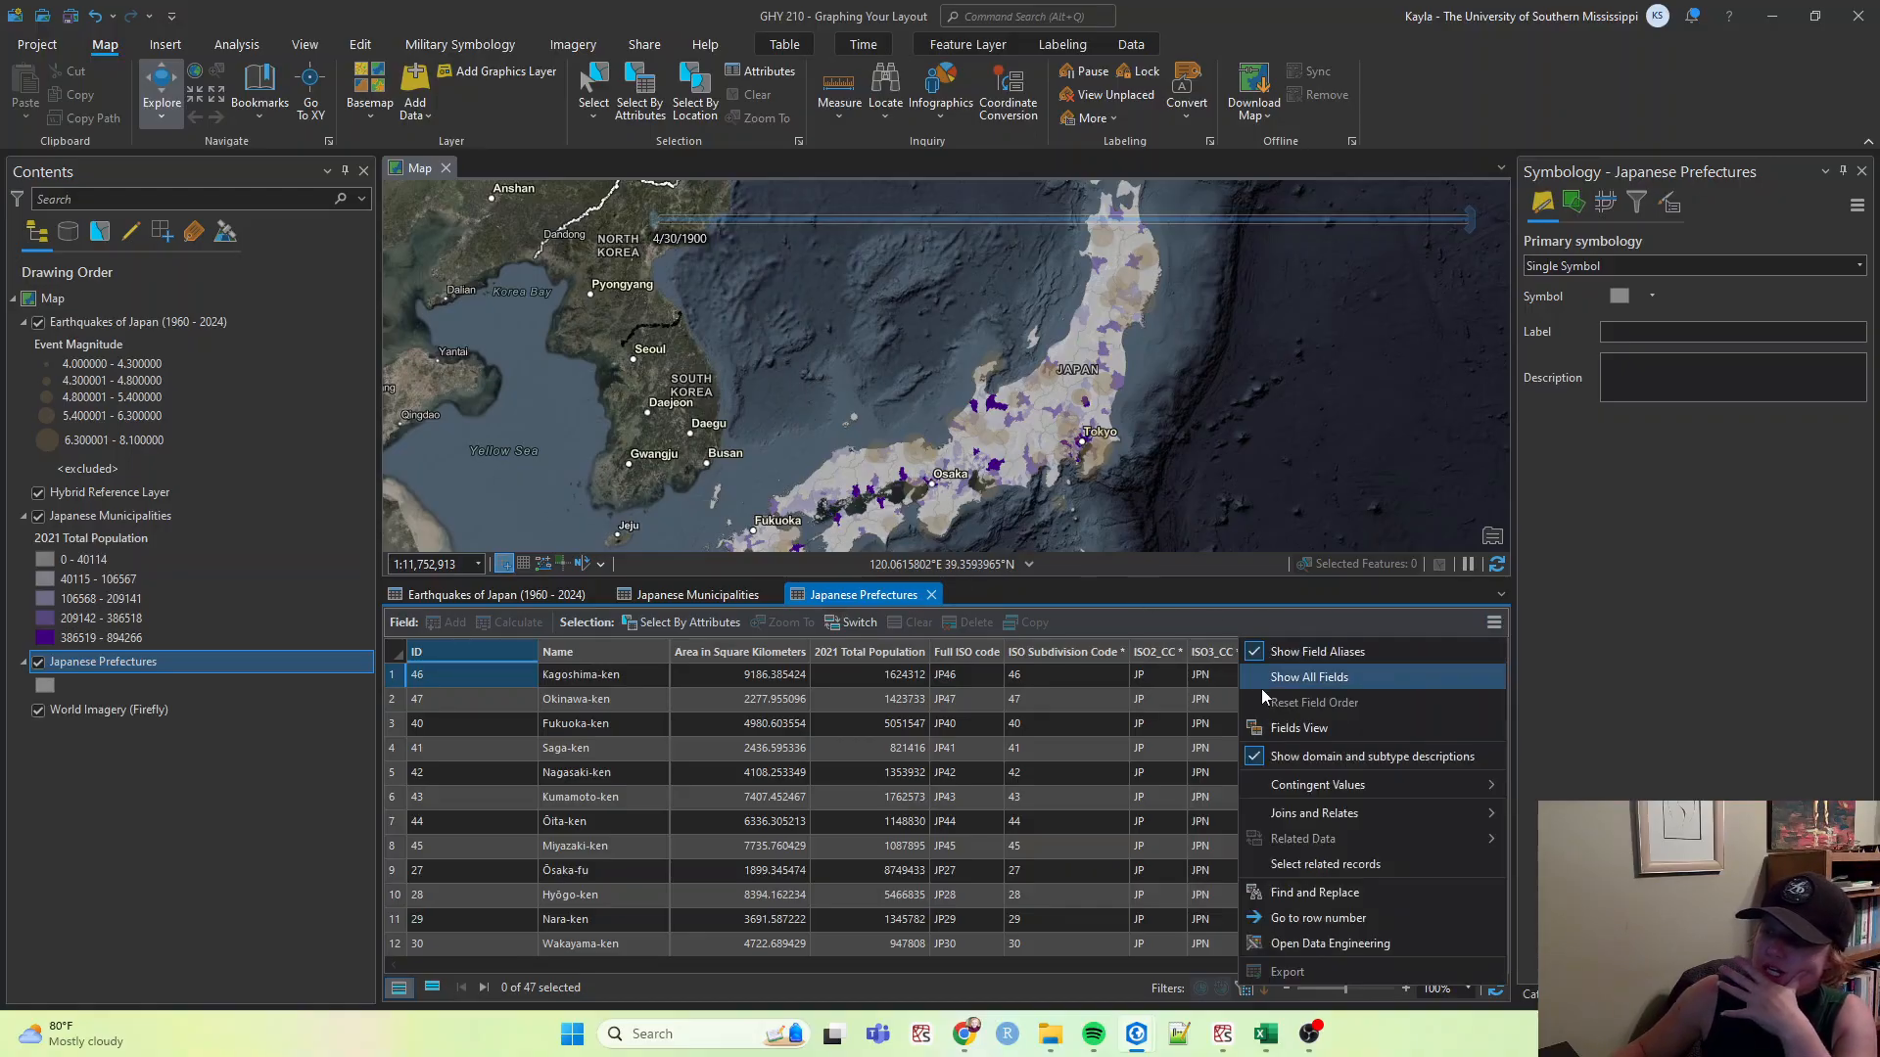
{"action": "left_click", "coordinate": [1278, 742]}
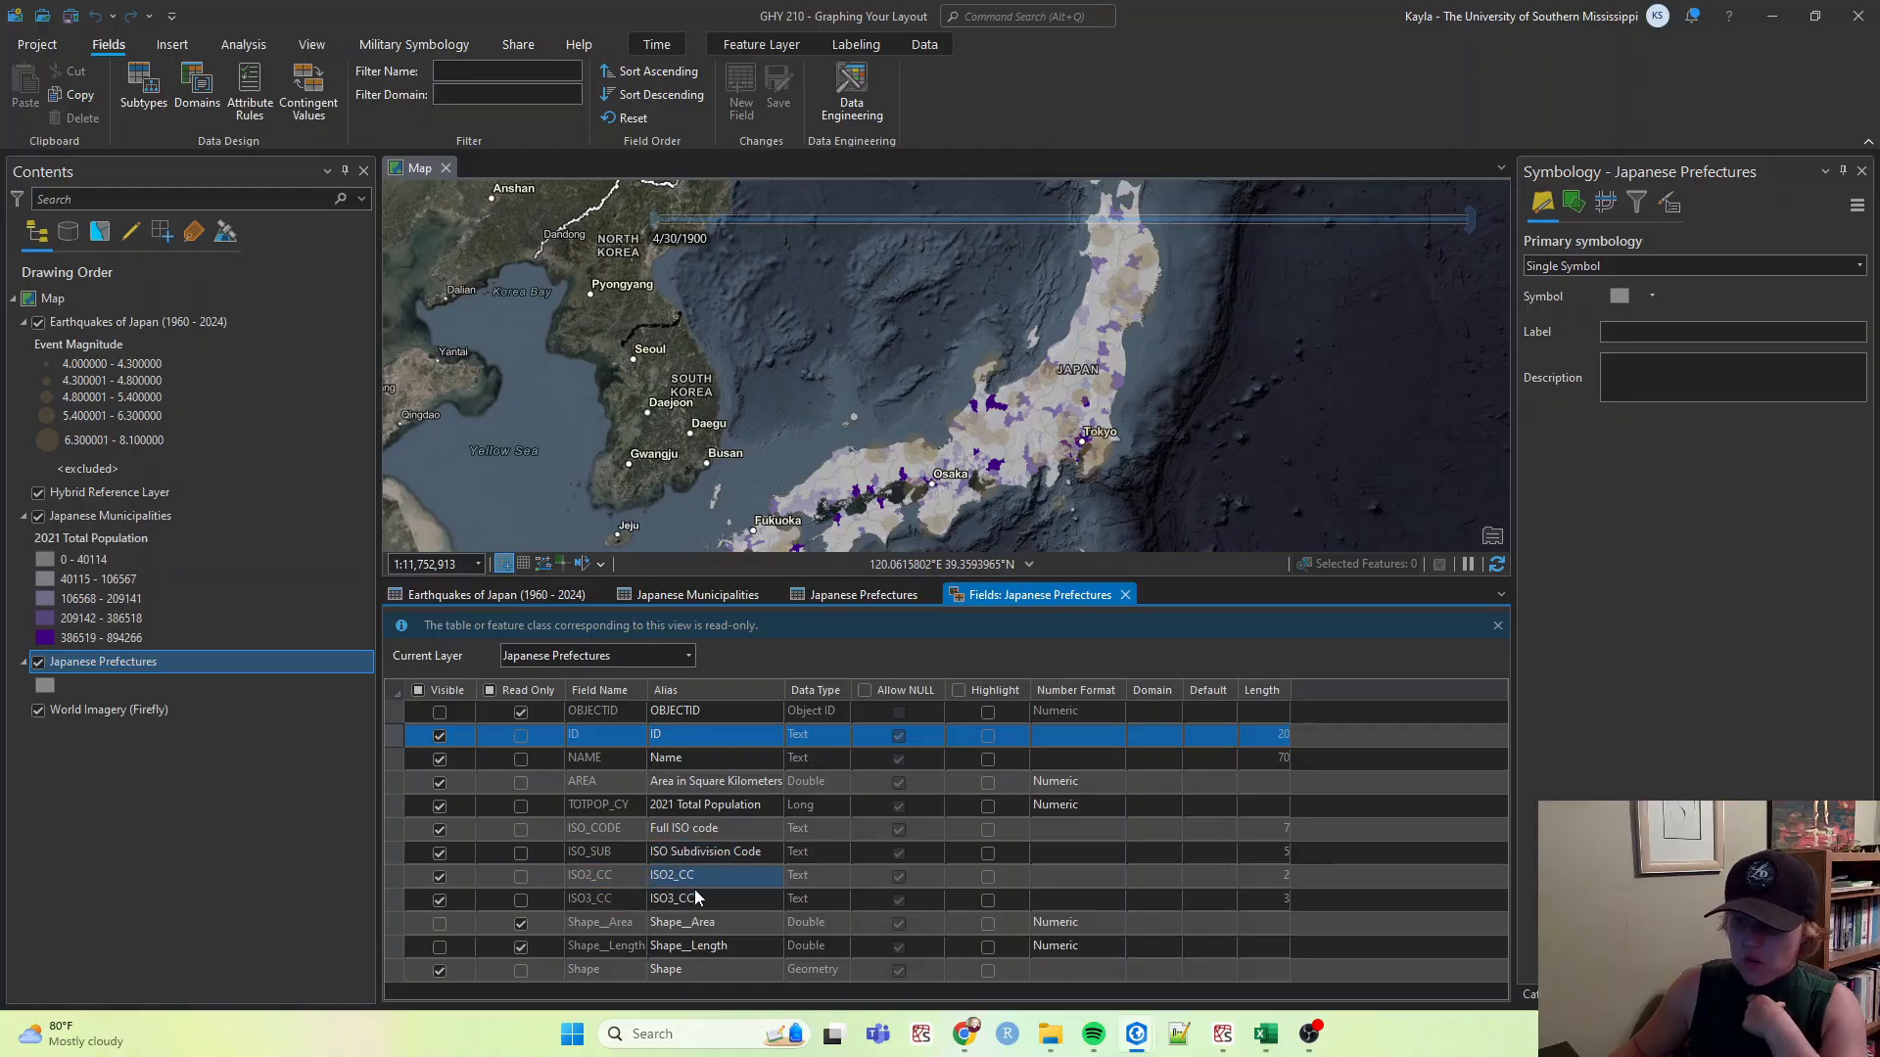
Turn off visibility of the ISO2_CC, ISO3_CC and ISO Subdivision Code fields and save the changes.
{"action": "left_click", "coordinate": [439, 879]}
{"action": "left_click", "coordinate": [441, 901]}
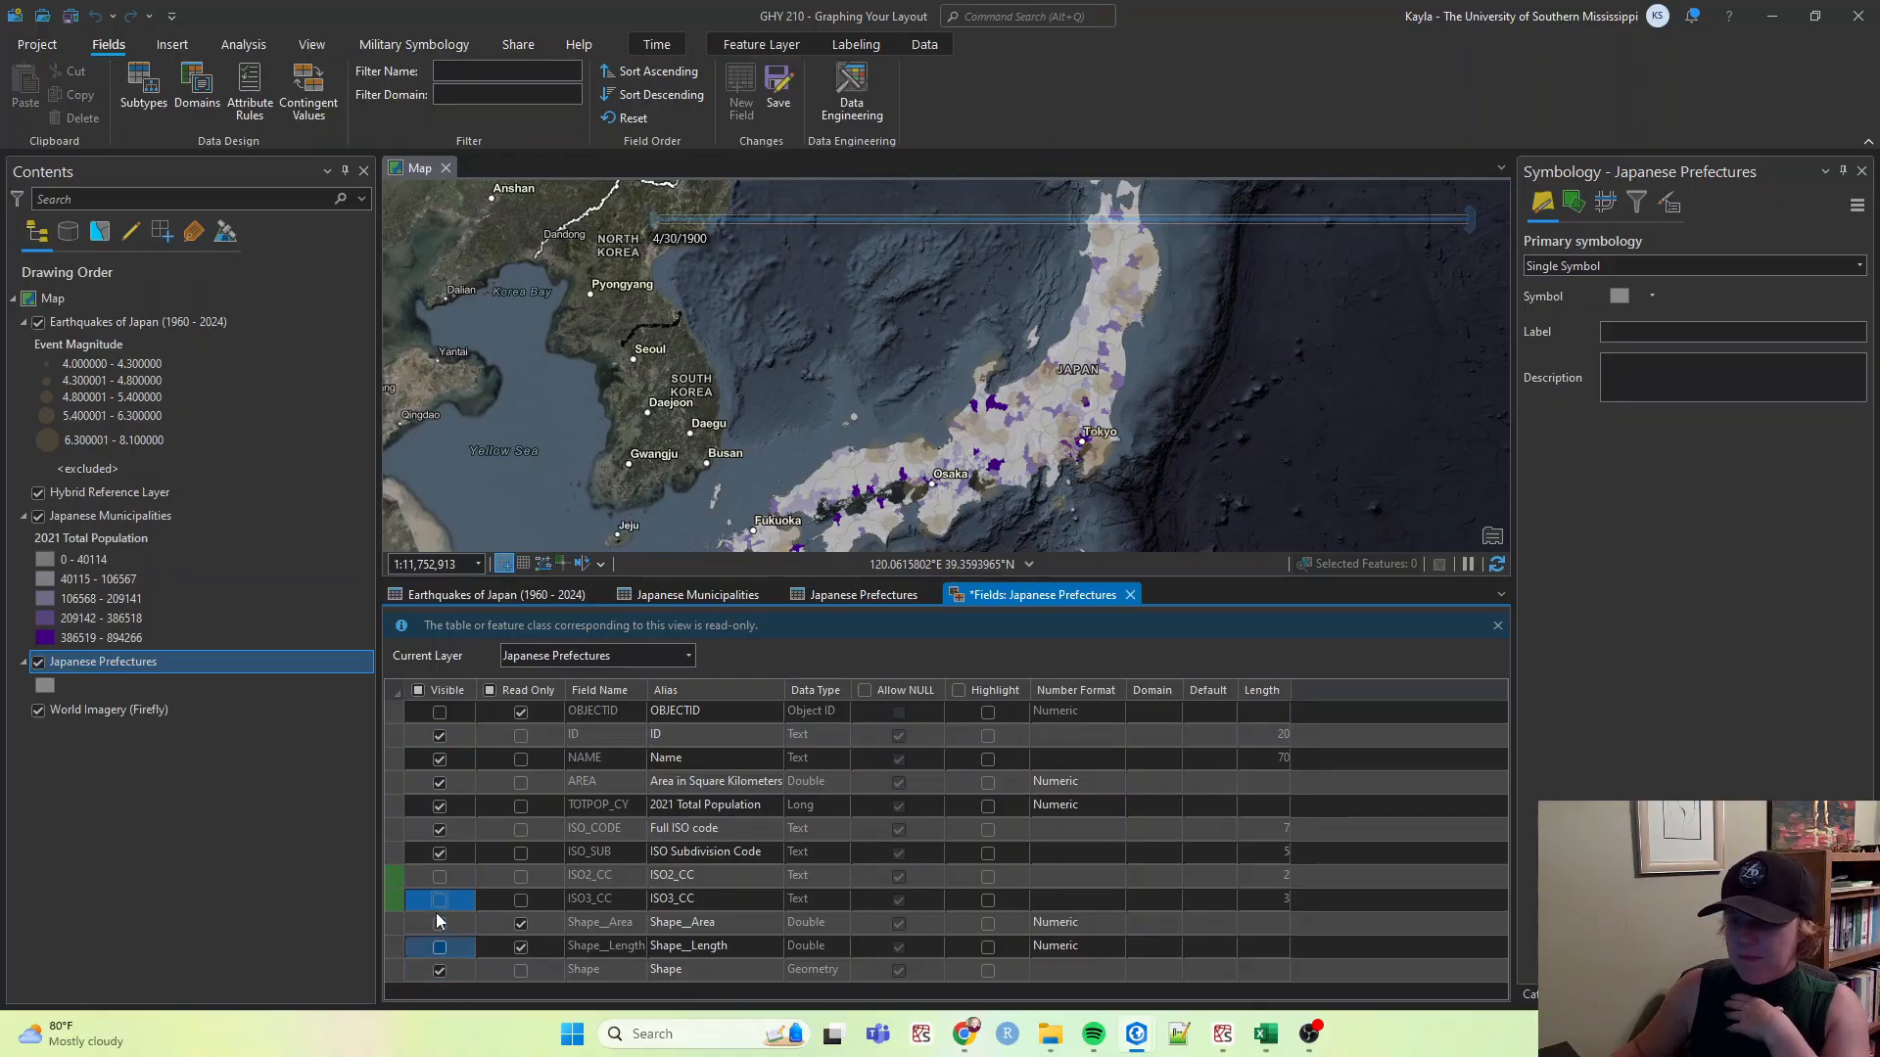
{"action": "left_click", "coordinate": [440, 854]}
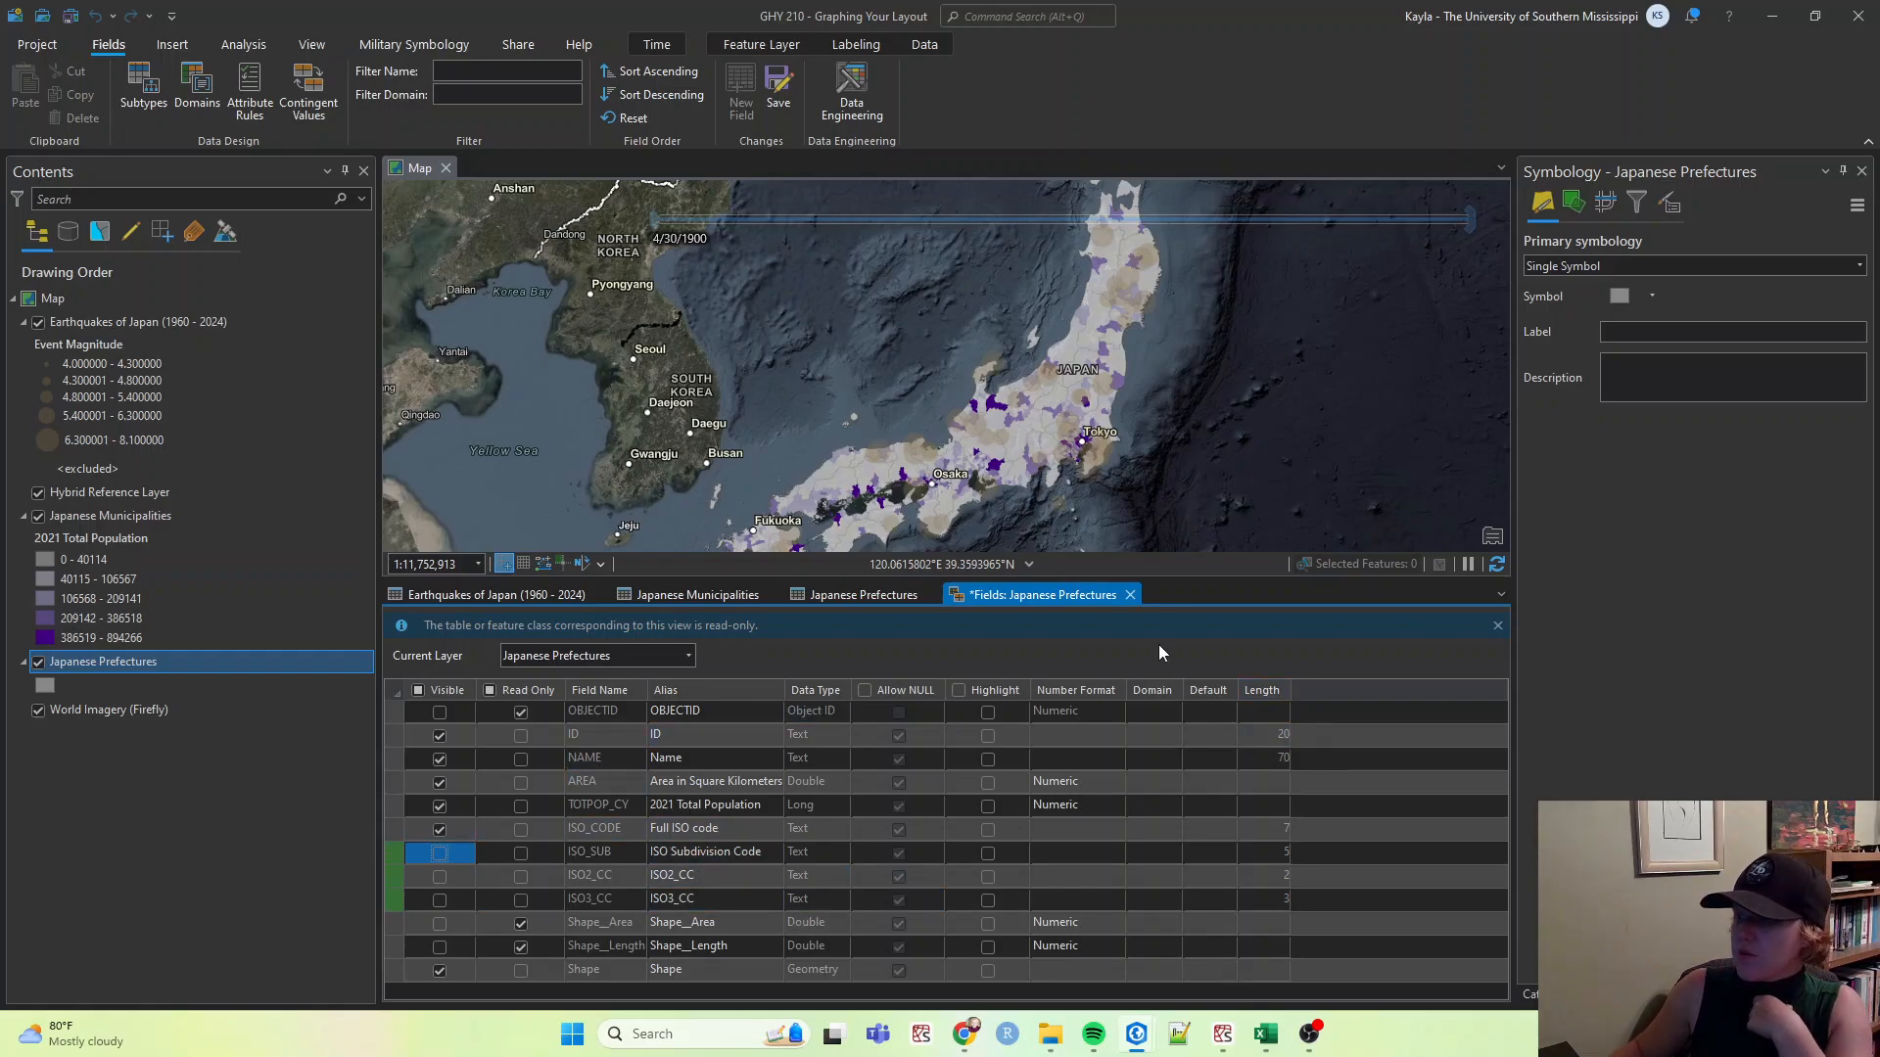
{"action": "left_click", "coordinate": [1130, 596]}
{"action": "left_click", "coordinate": [923, 551]}
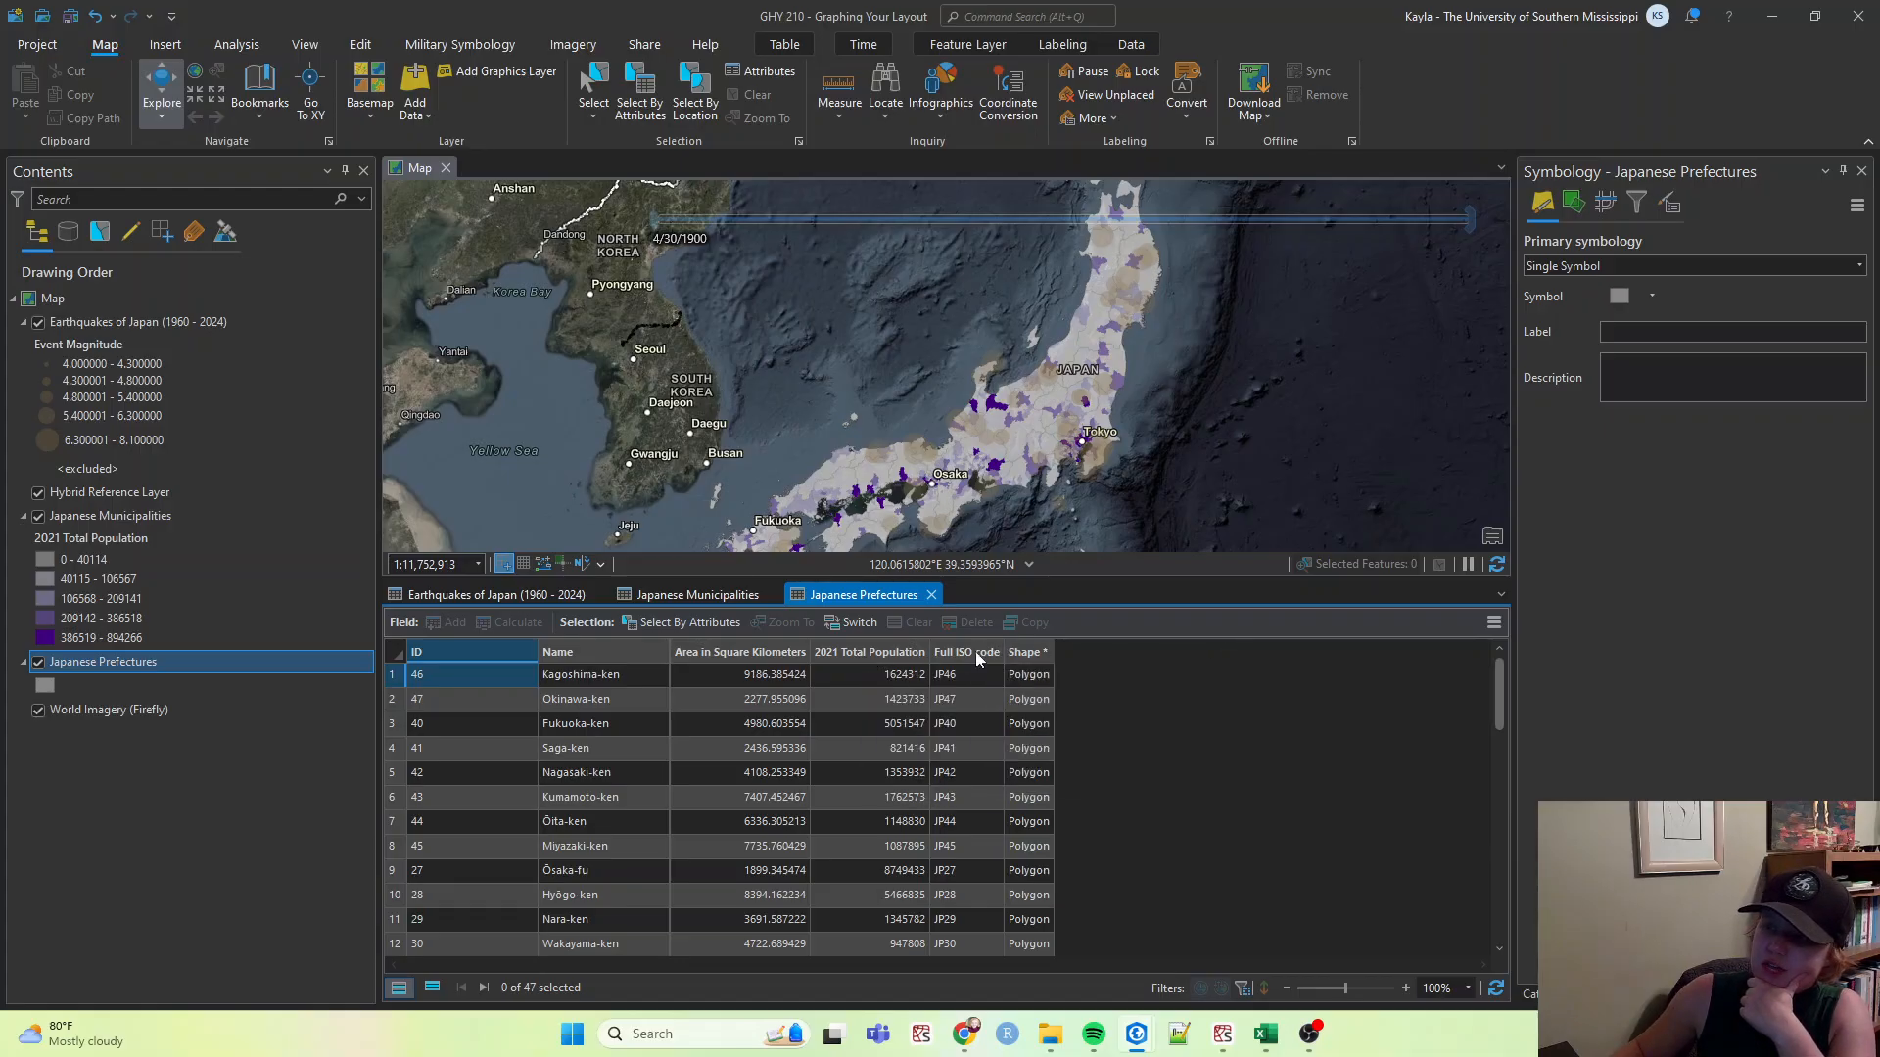
Close the Prefectures, Municipalities and Earthquakes attribute tables and save the project.
{"action": "mouse_move", "coordinate": [696, 652]}
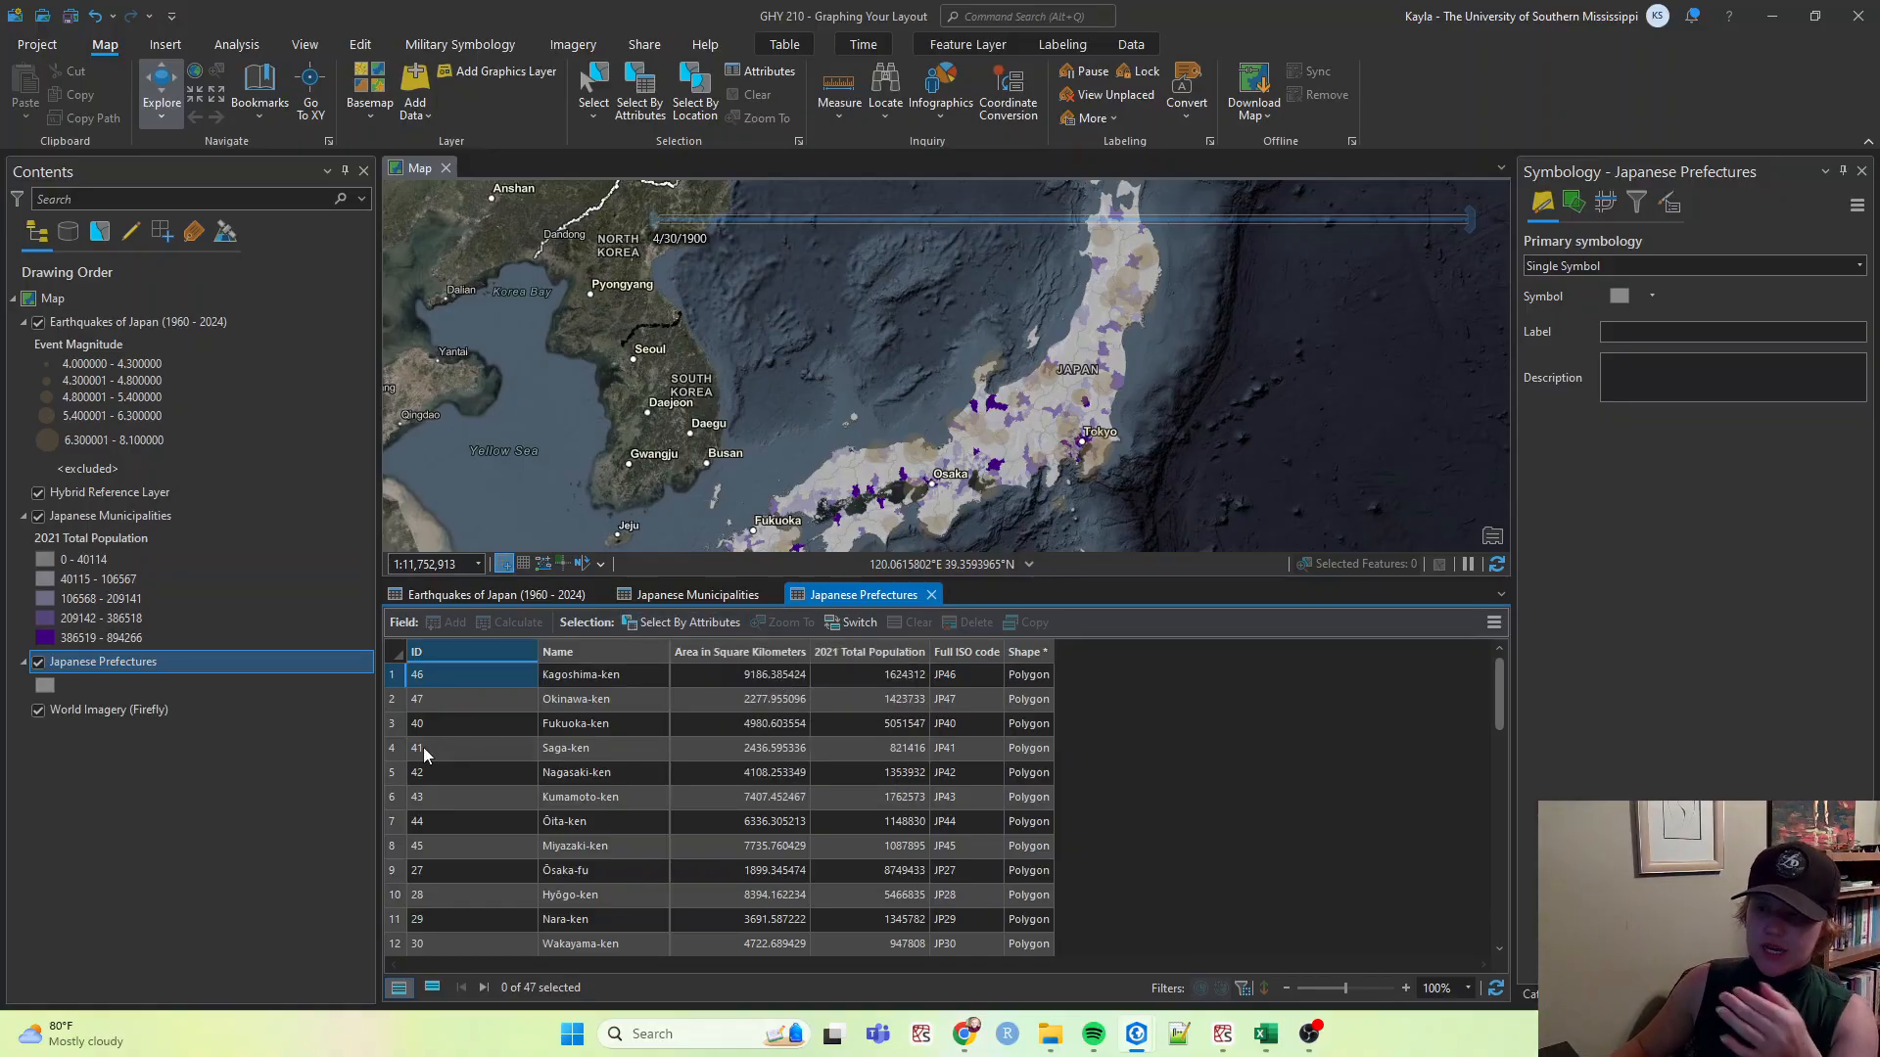
{"action": "left_click", "coordinate": [932, 594]}
{"action": "left_click", "coordinate": [772, 594]}
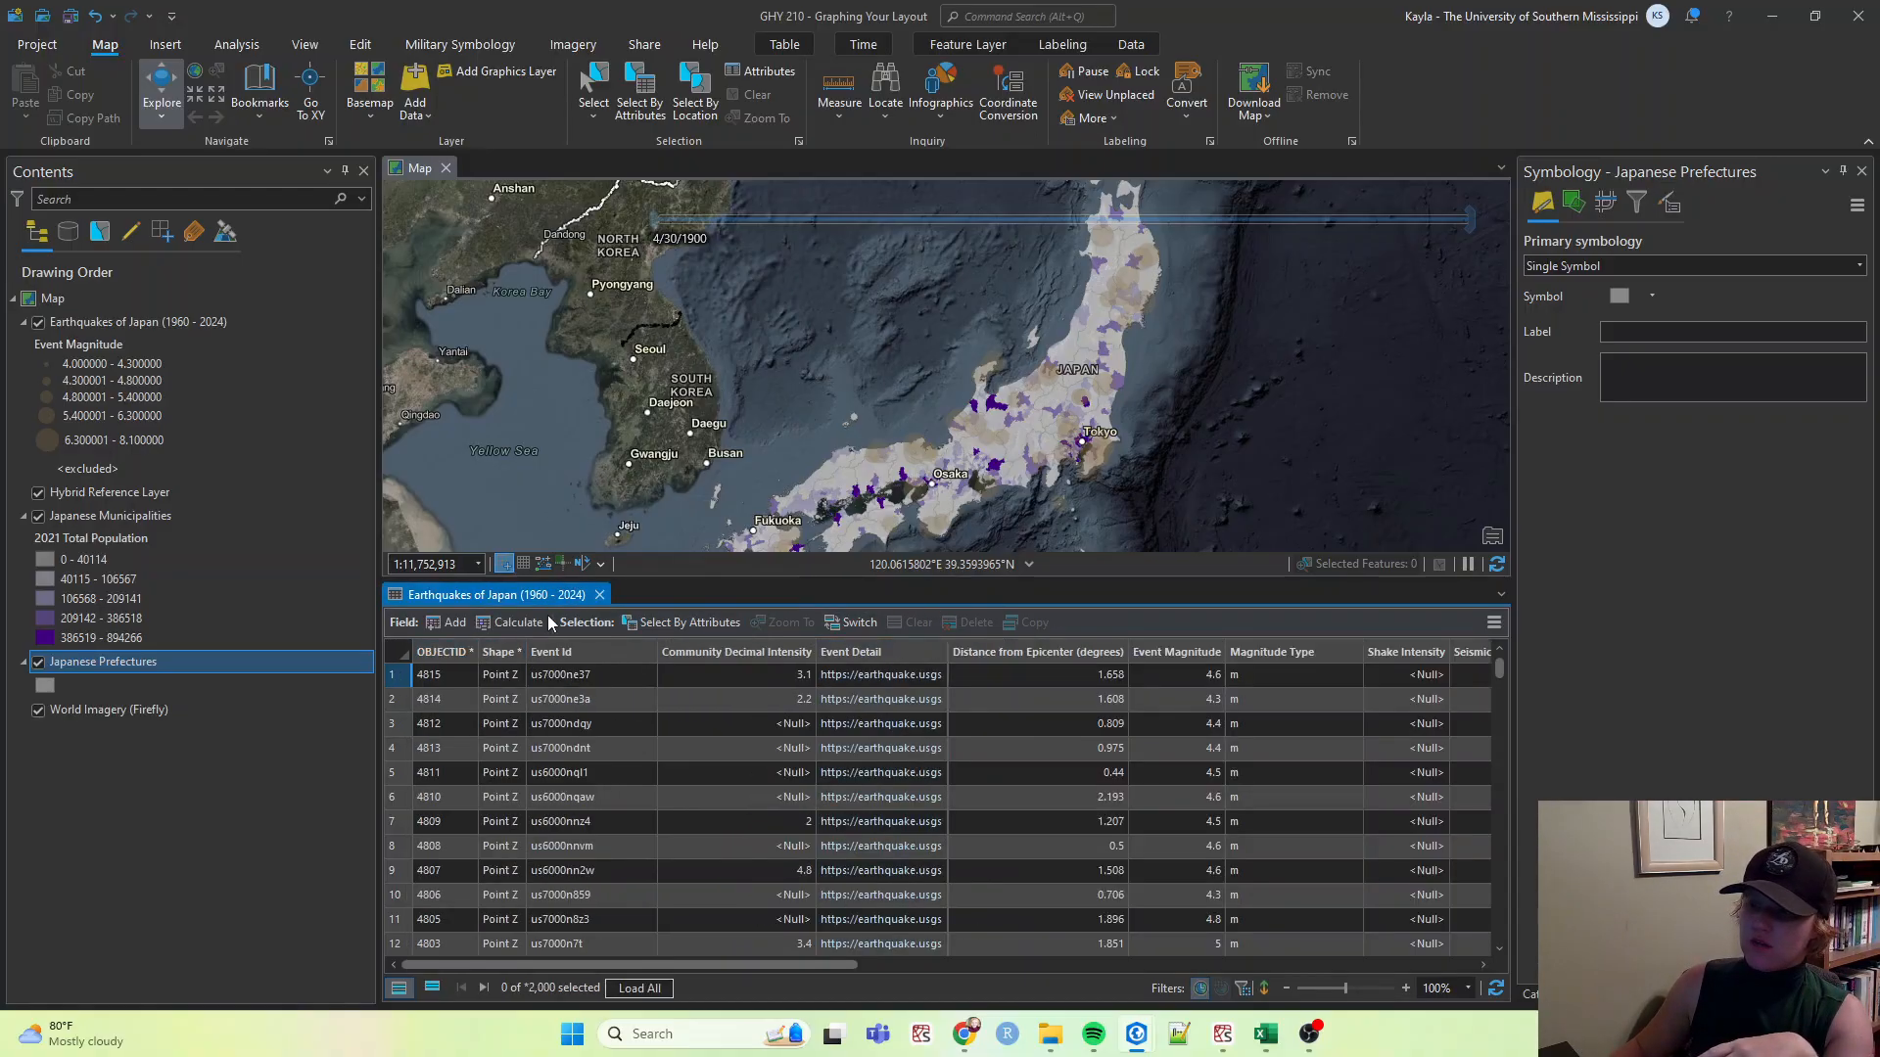
{"action": "left_click", "coordinate": [599, 594]}
{"action": "left_click", "coordinate": [70, 16]}
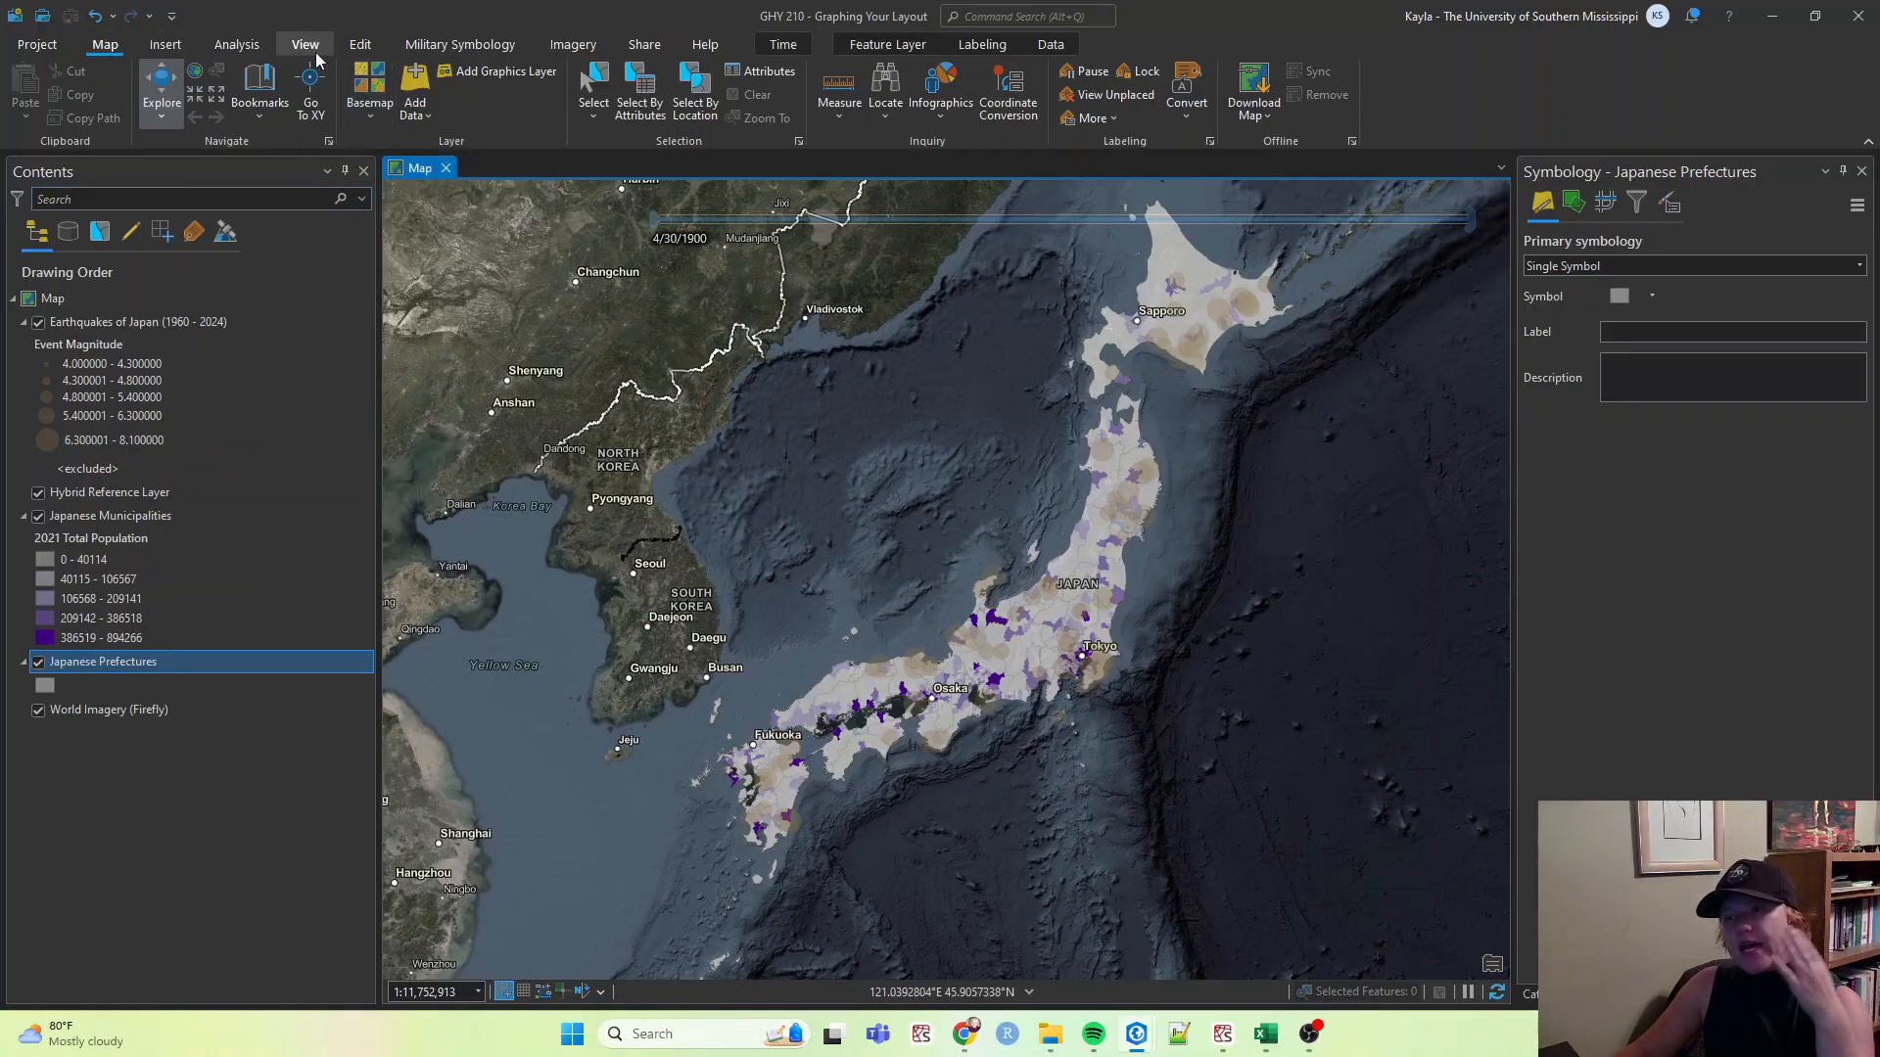
Preview the map with the World Imagery and Hybrid Reference basemap layers switched off and on.
{"action": "left_click", "coordinate": [374, 120]}
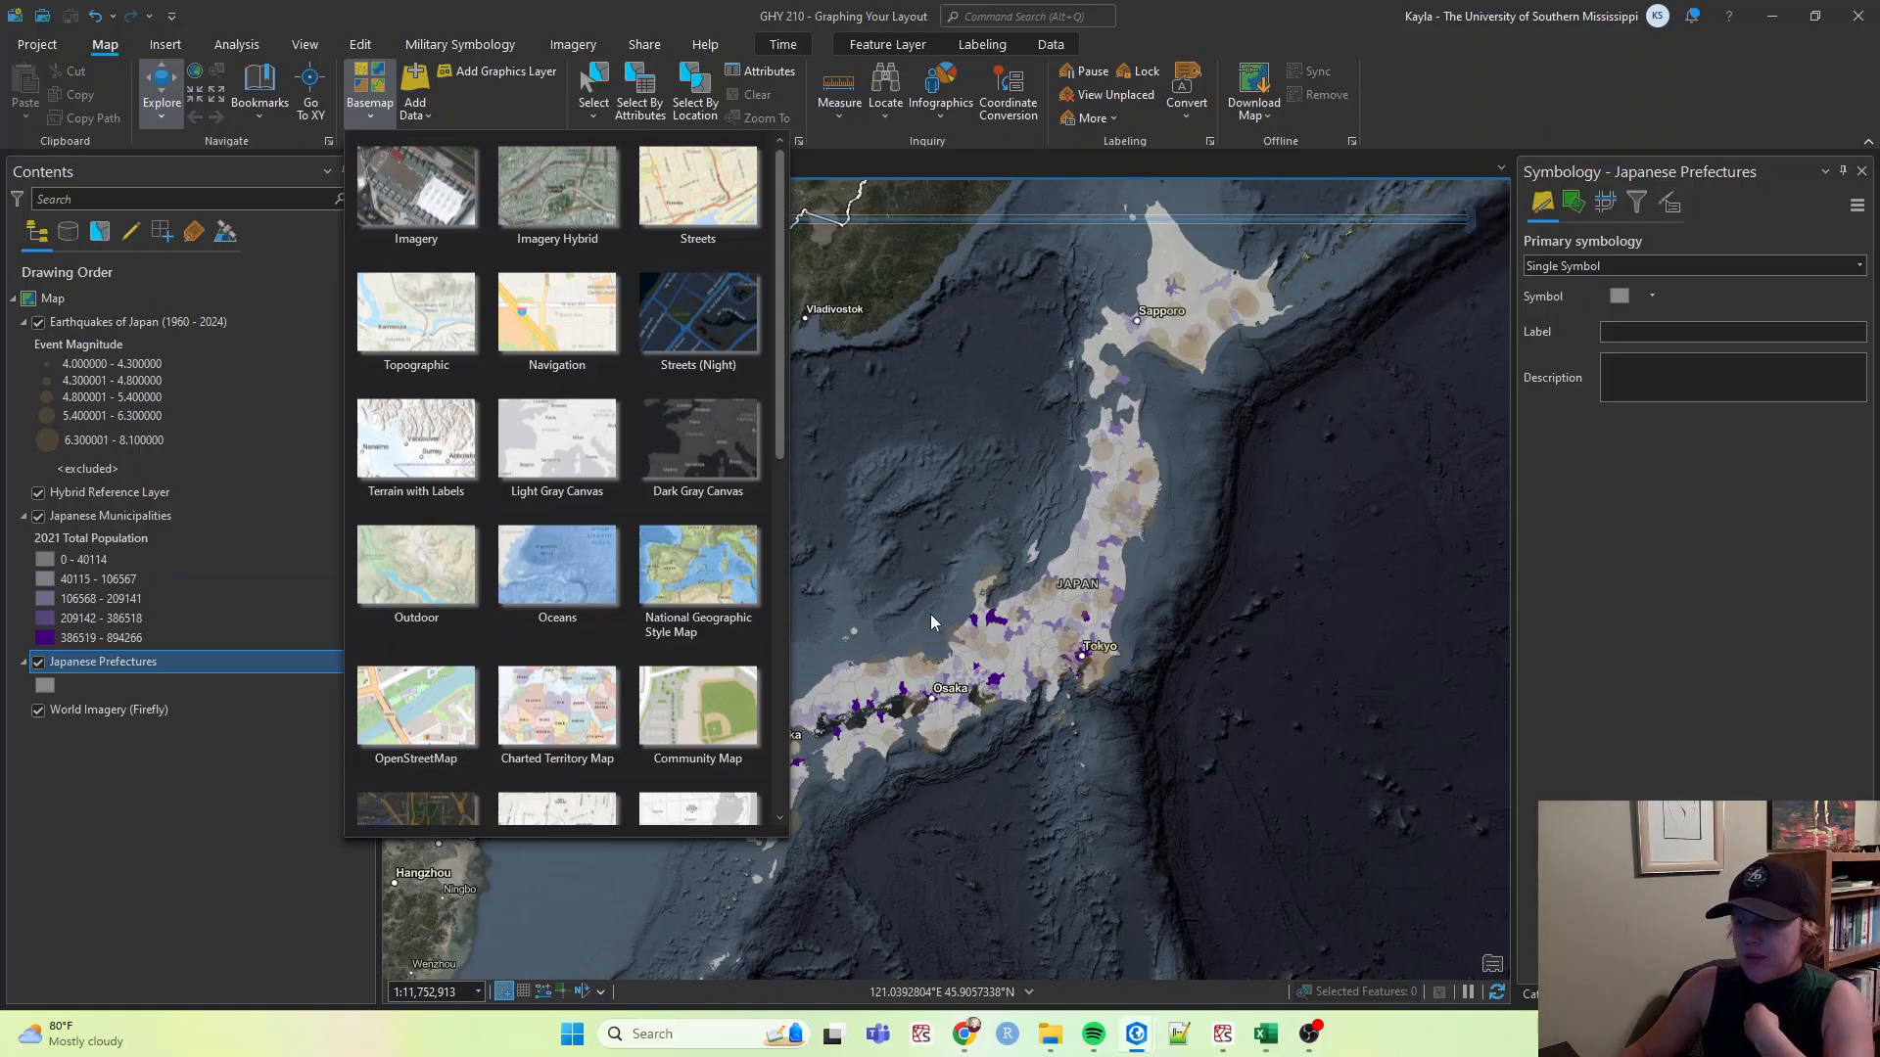
{"action": "left_click", "coordinate": [786, 446]}
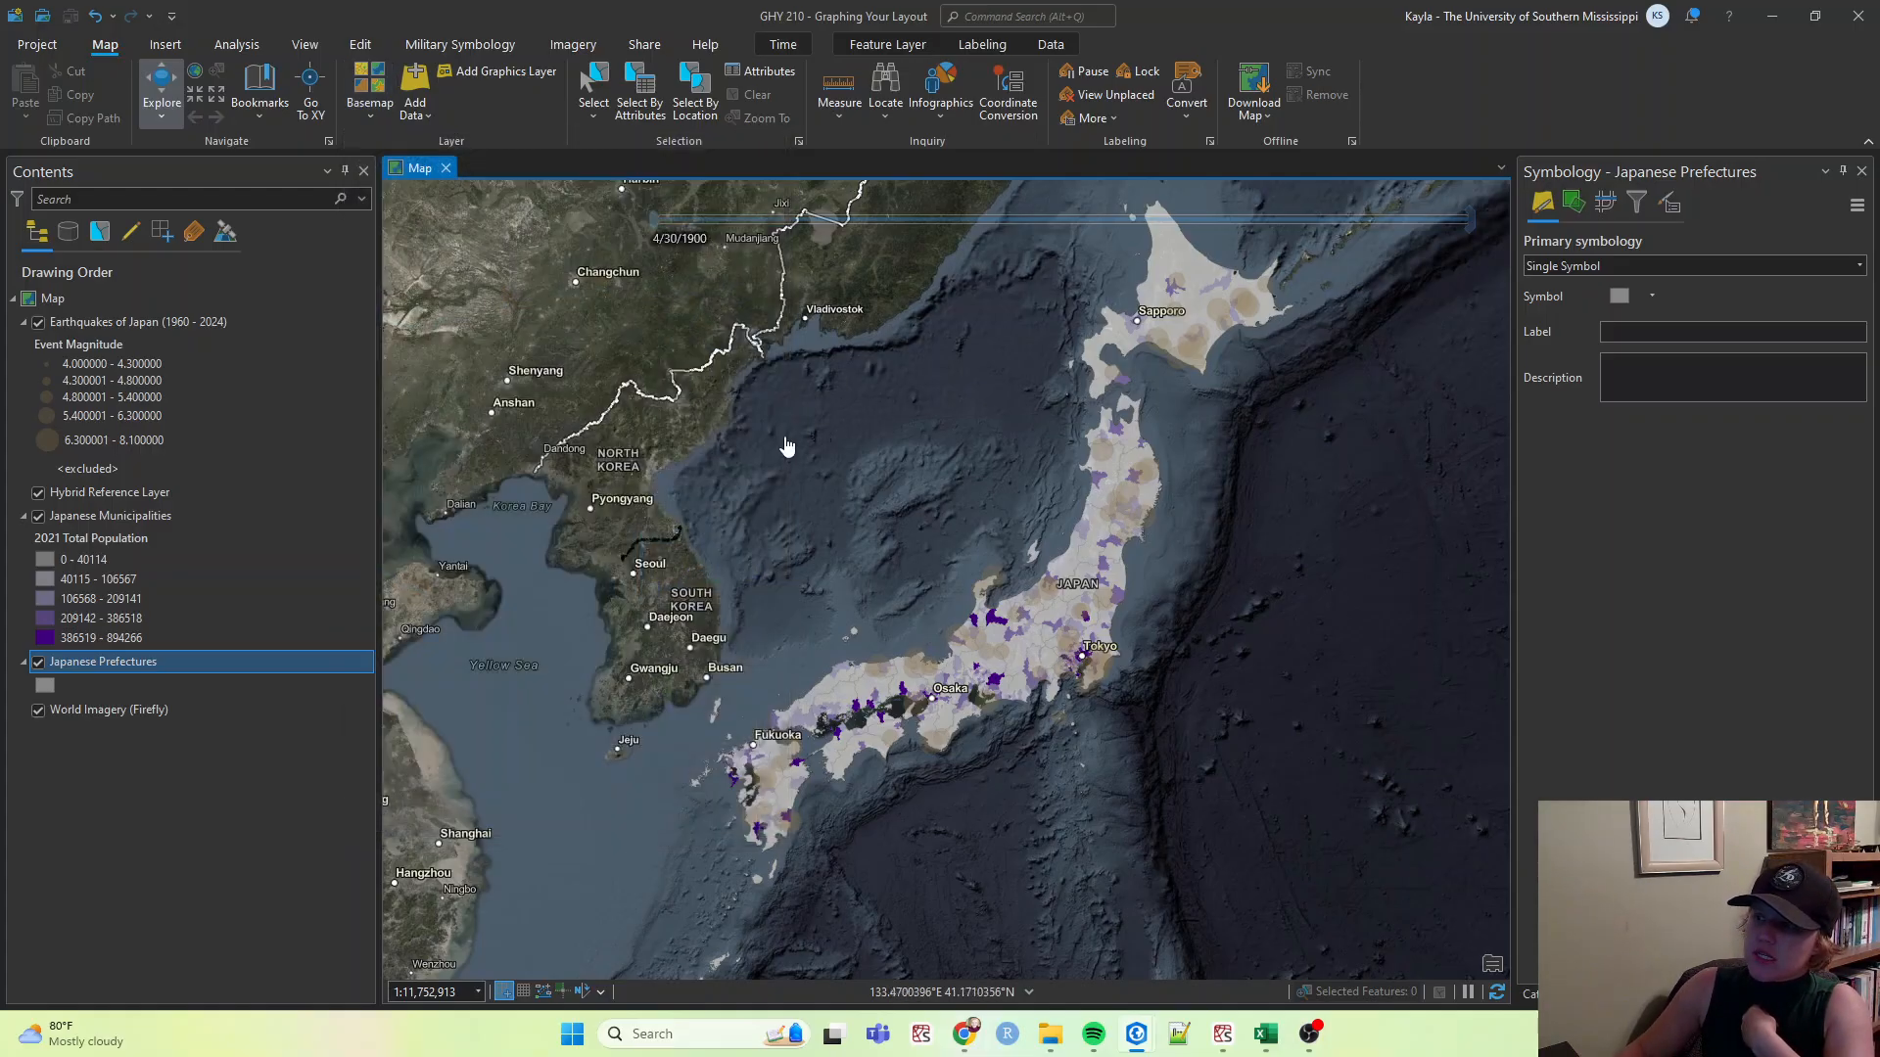
{"action": "left_click", "coordinate": [37, 712]}
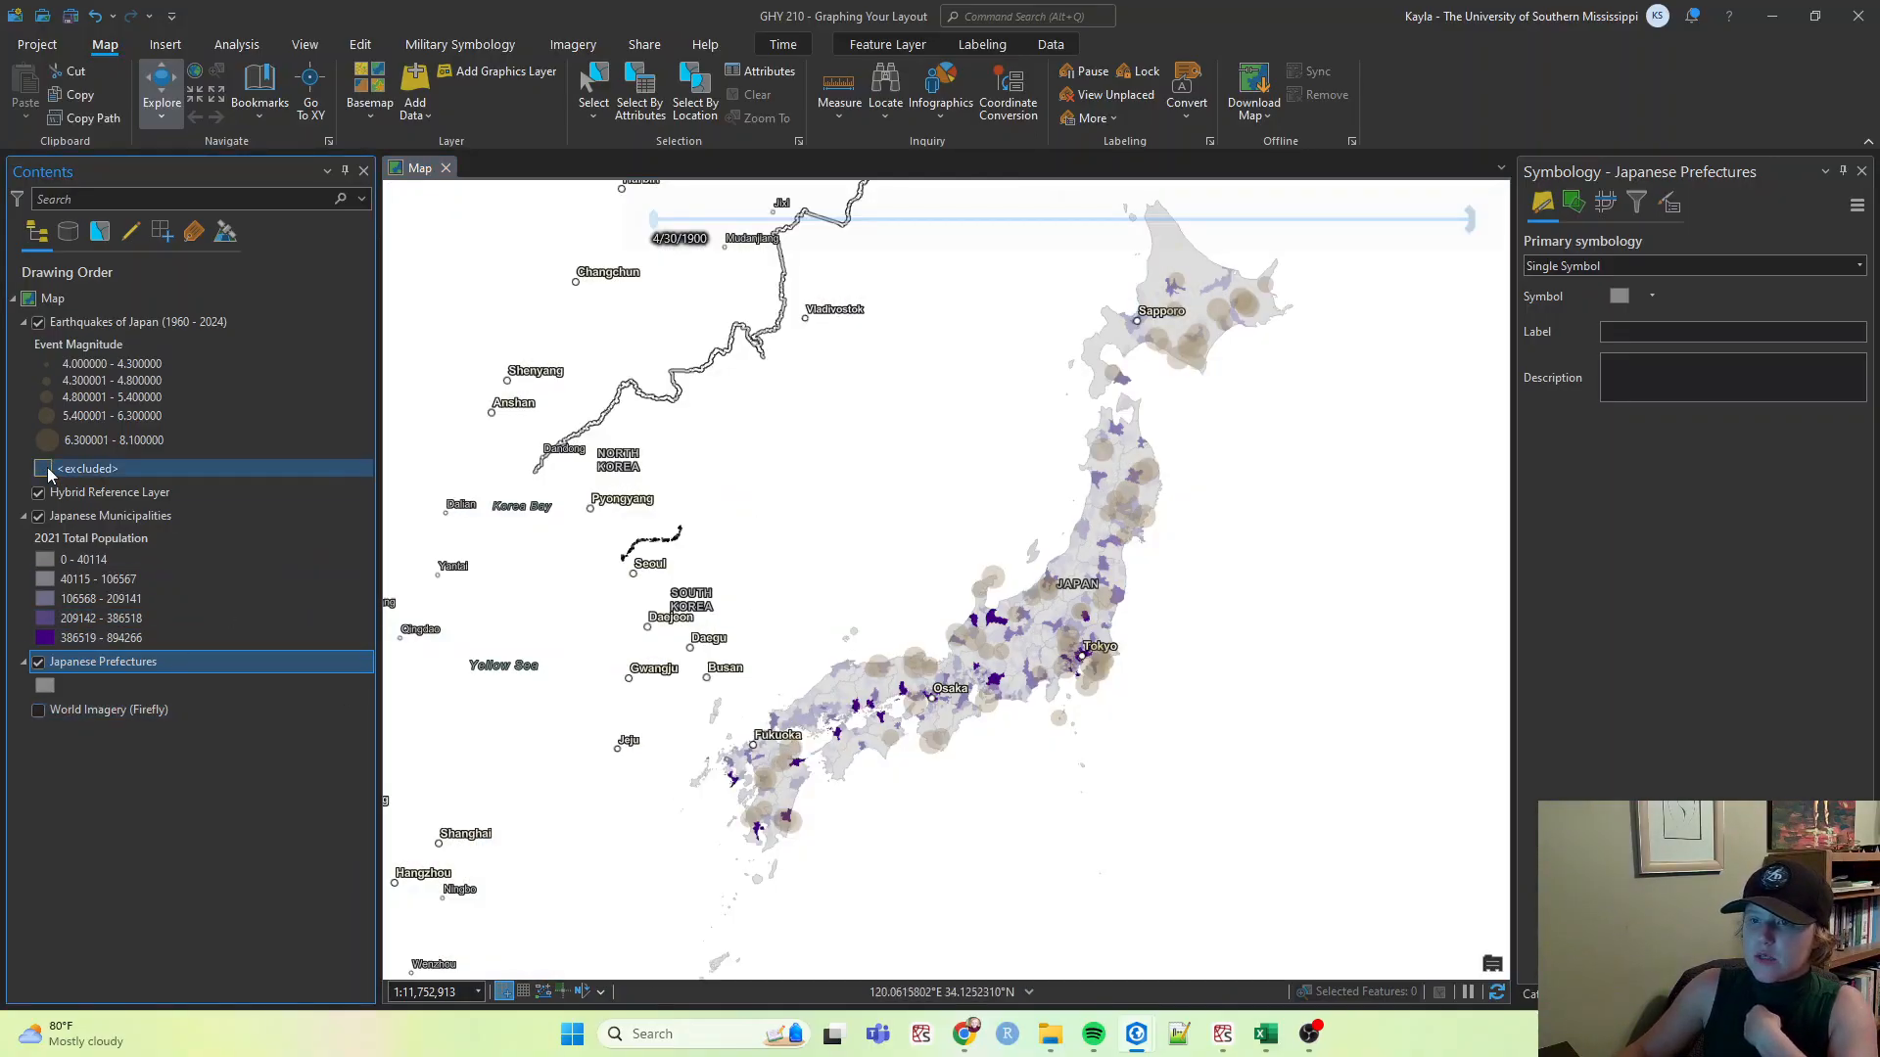
{"action": "left_click", "coordinate": [39, 492]}
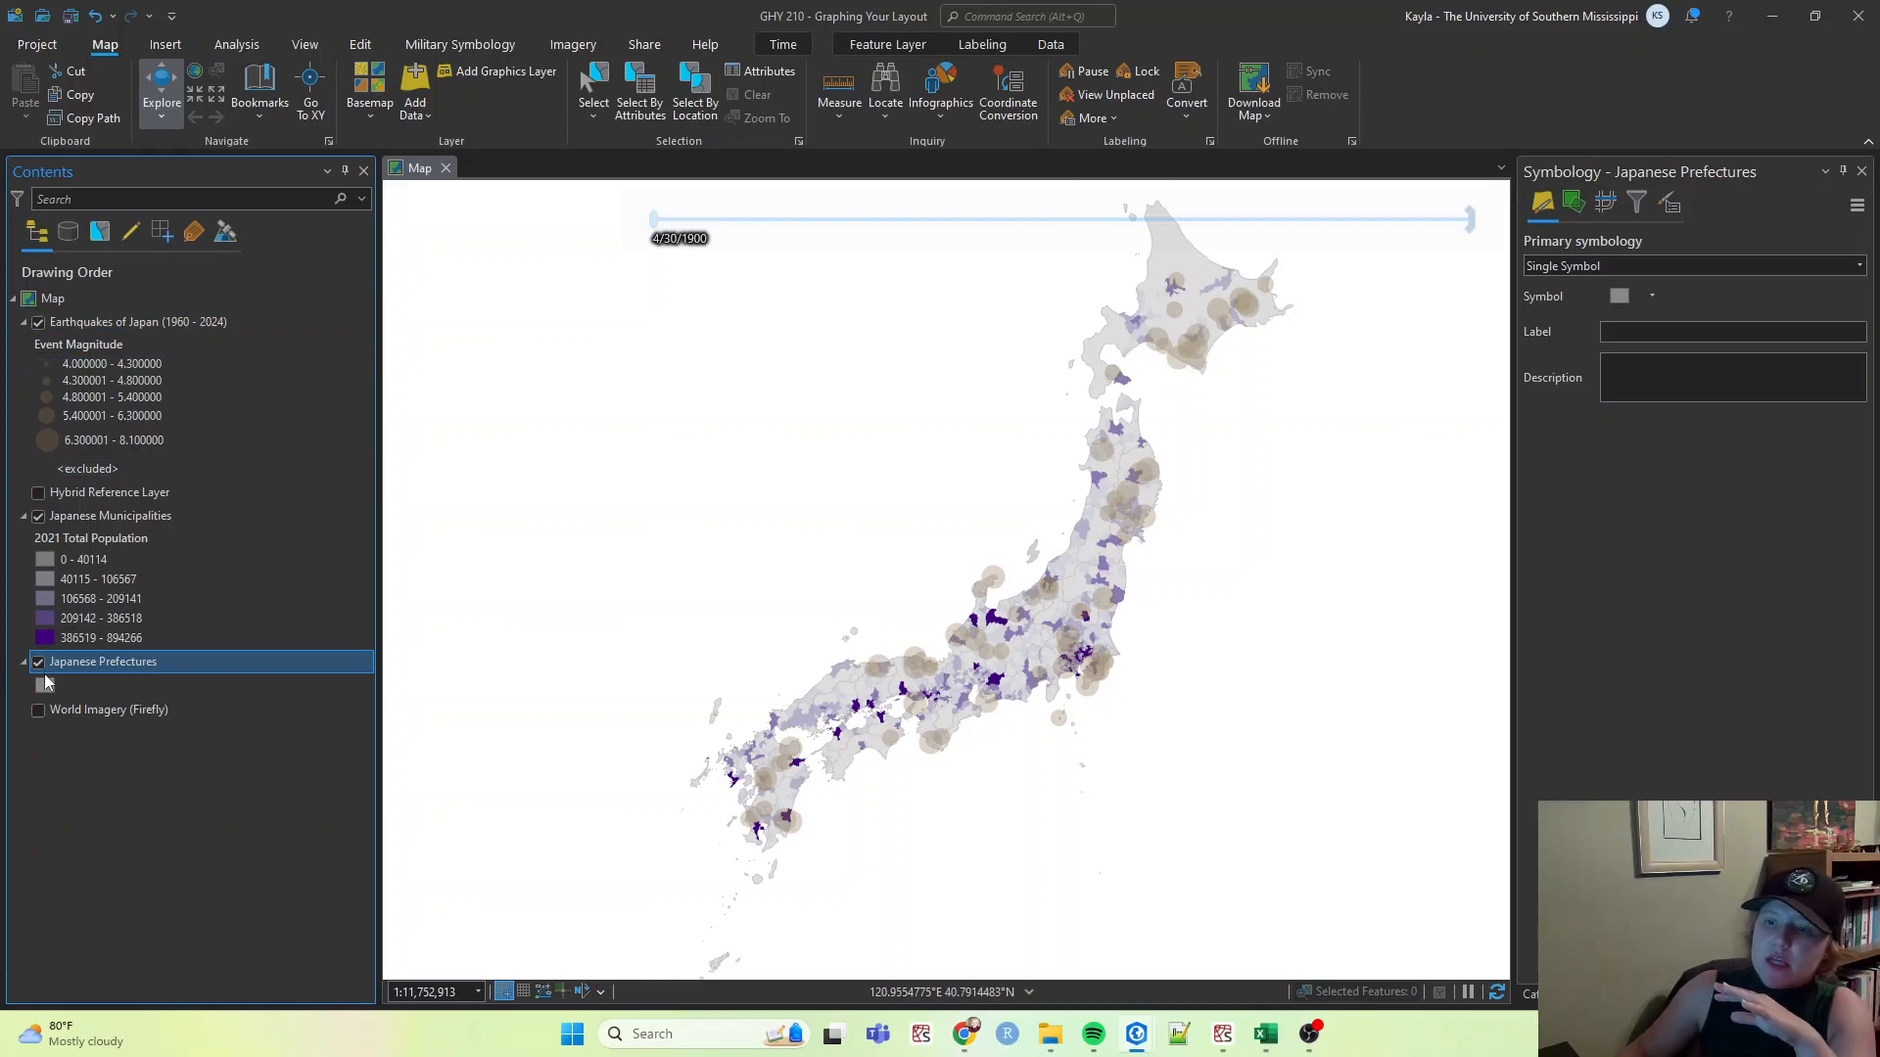
{"action": "left_click", "coordinate": [39, 711]}
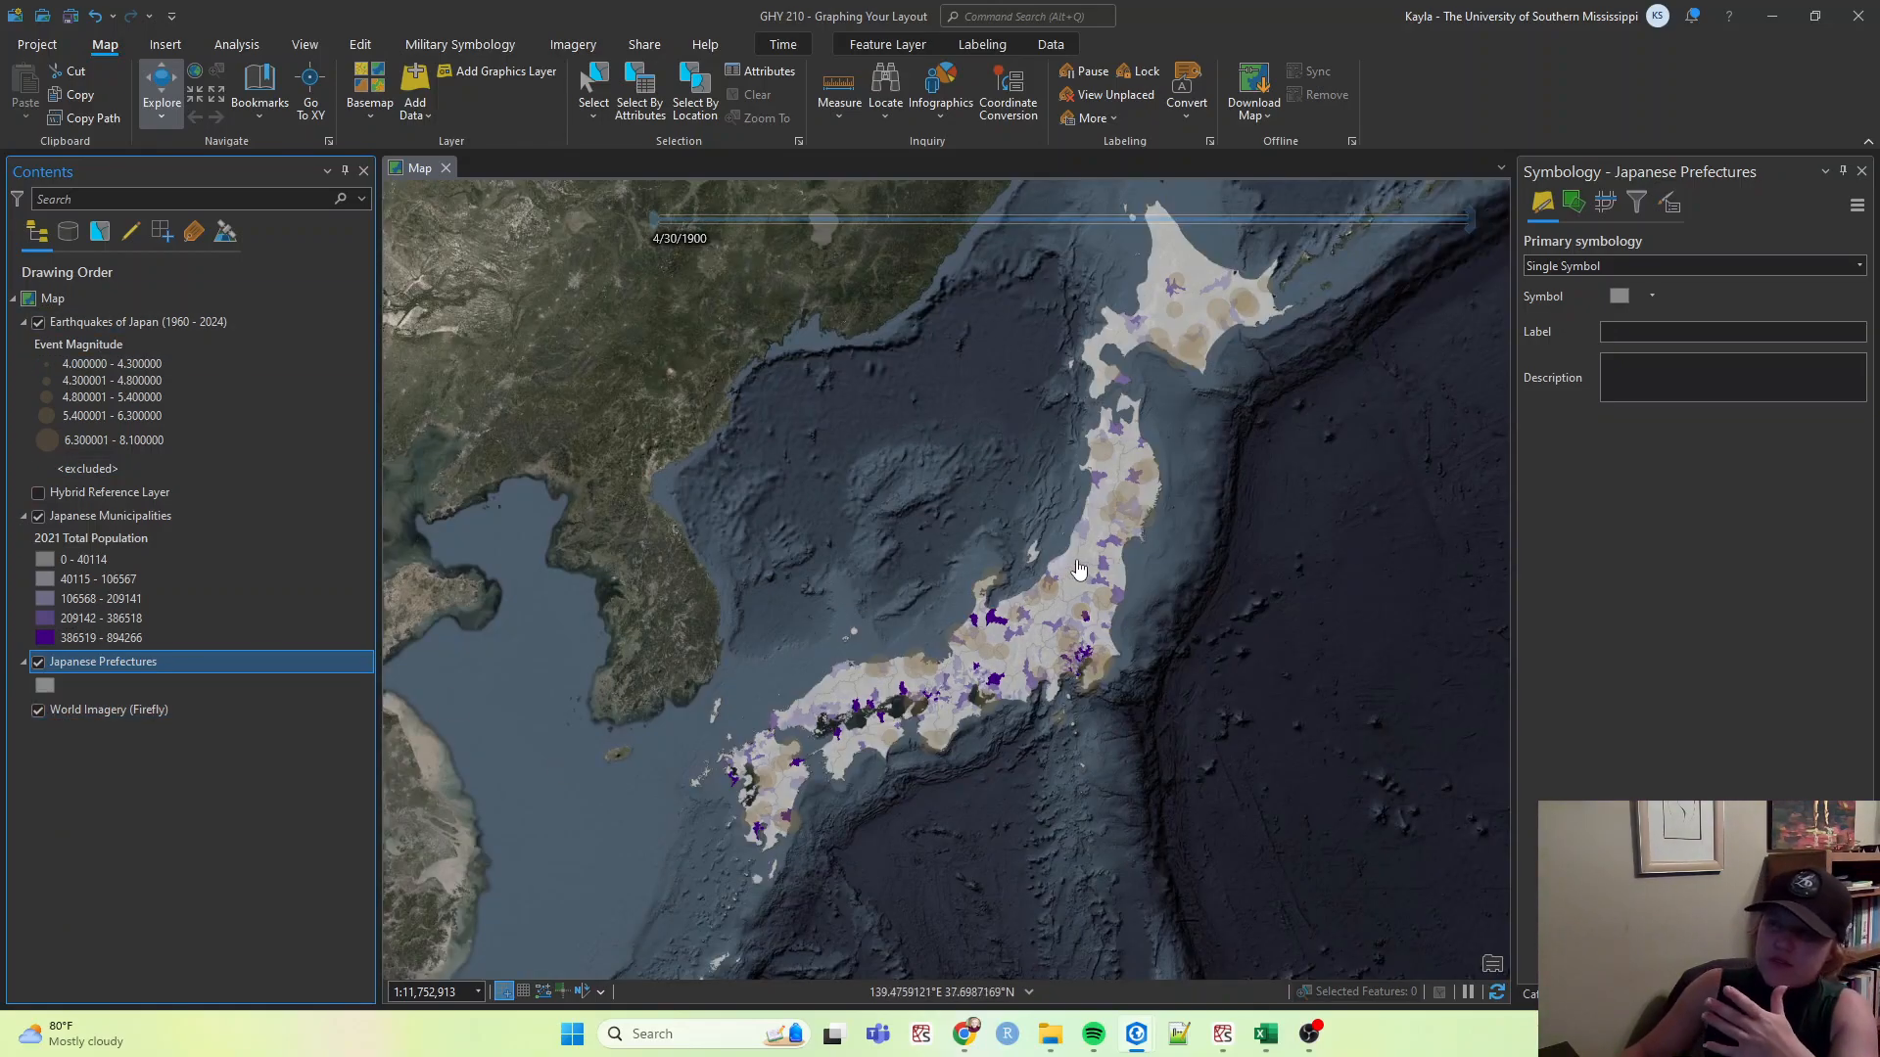
Switch the basemap to Human Geography Map.
{"action": "left_click", "coordinate": [368, 118]}
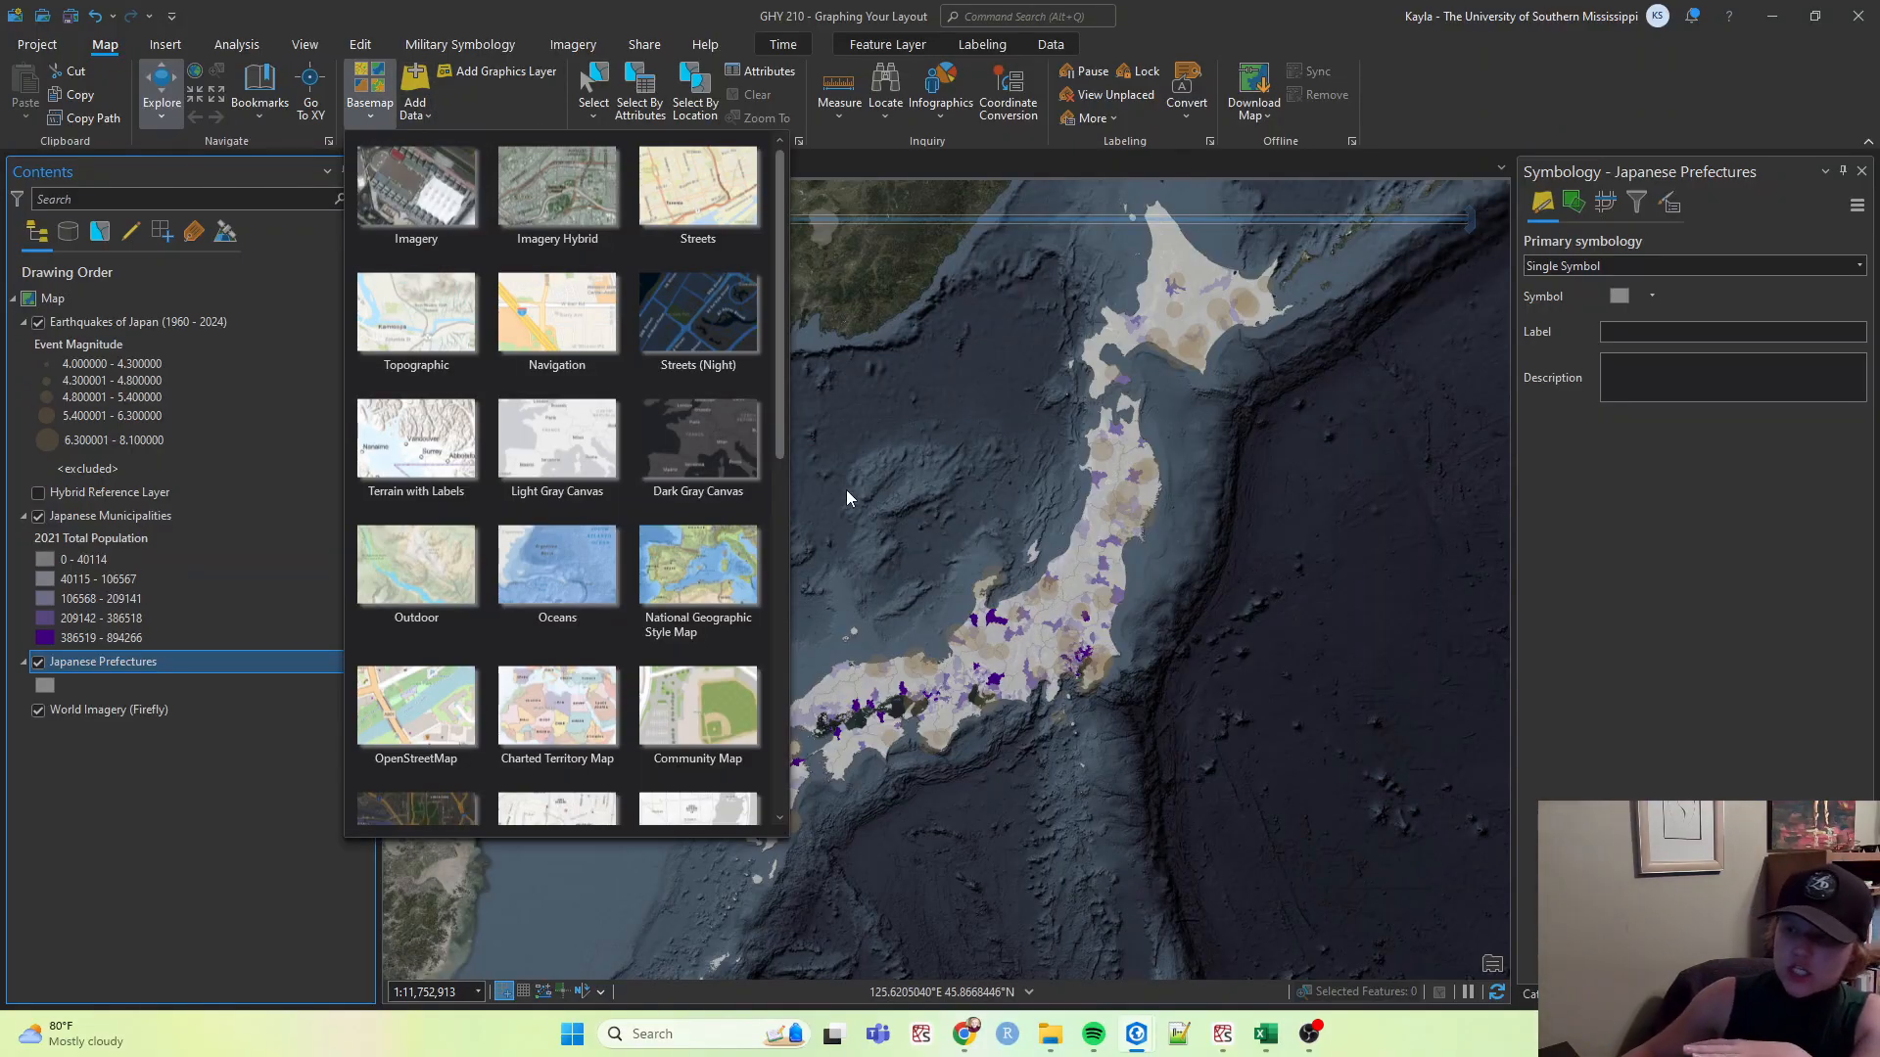
{"action": "scroll", "coordinate": [750, 525], "scroll_direction": "down", "scroll_amount": 3}
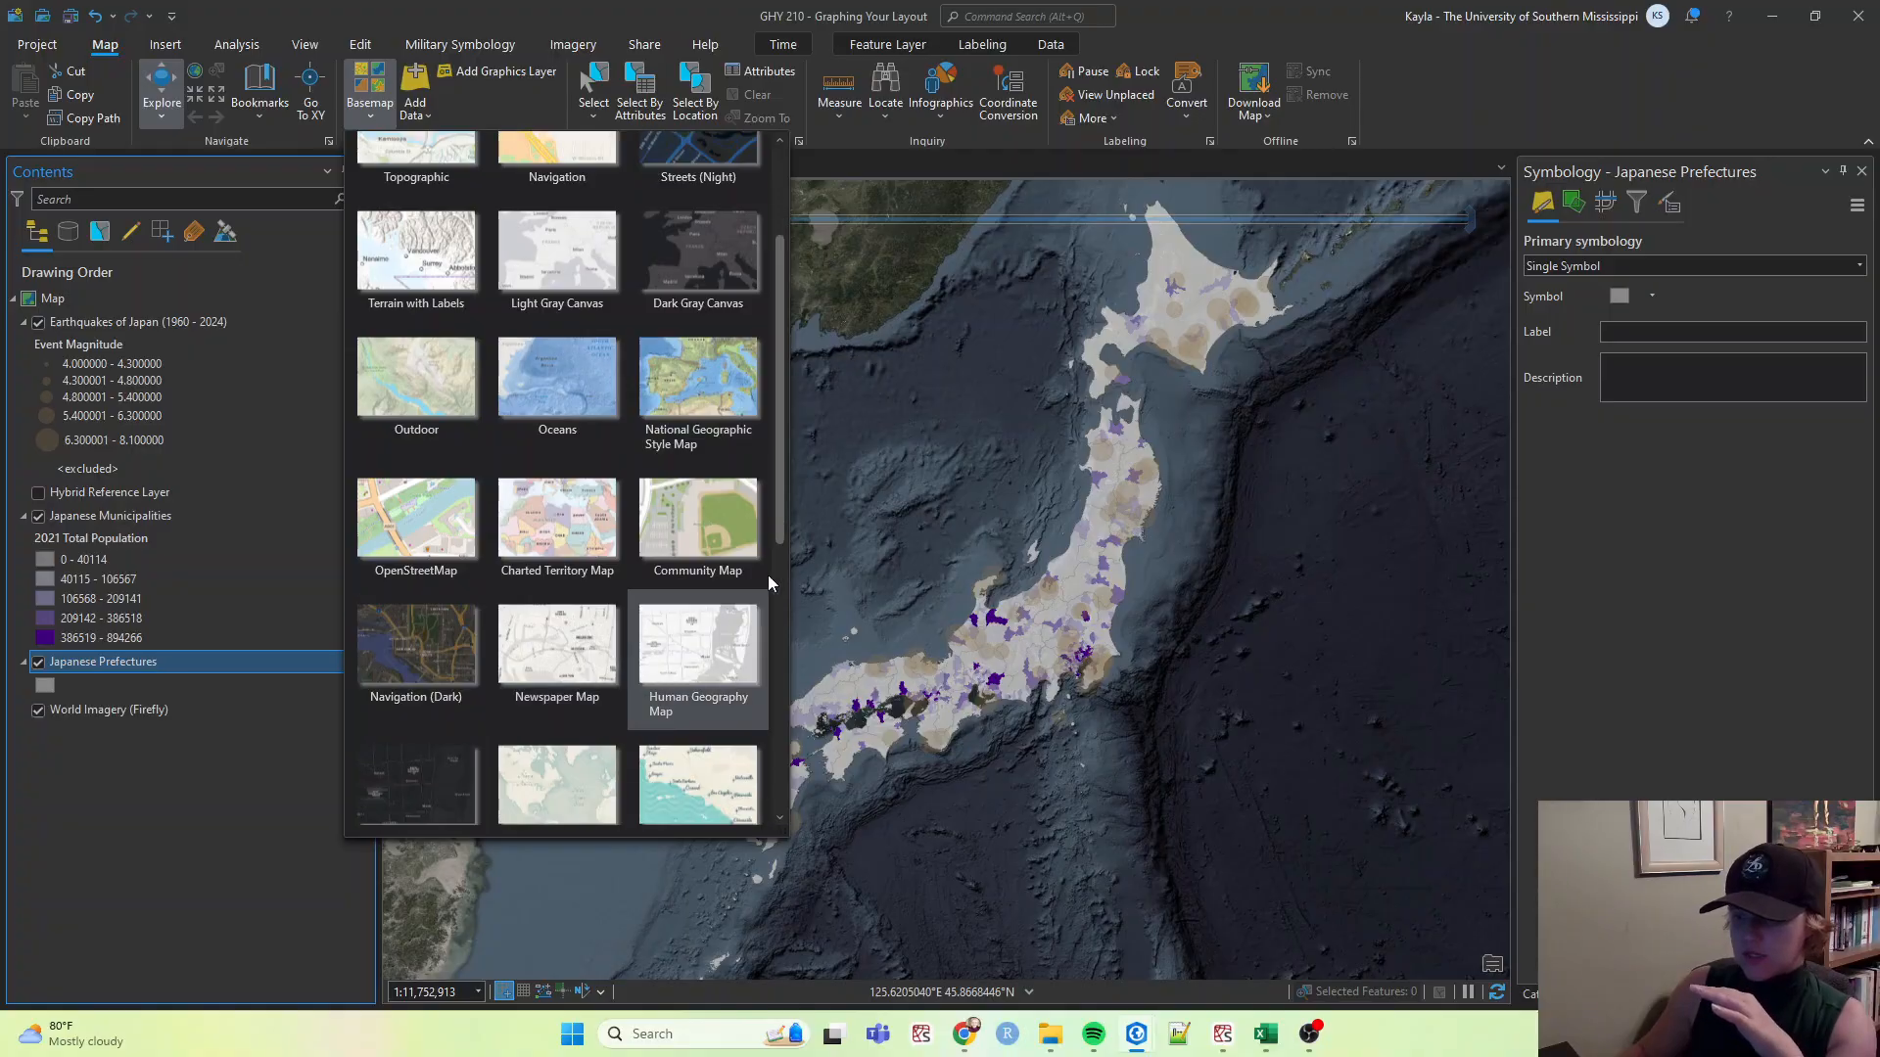
{"action": "scroll", "coordinate": [673, 677], "scroll_direction": "down", "scroll_amount": 2}
{"action": "left_click", "coordinate": [707, 581]}
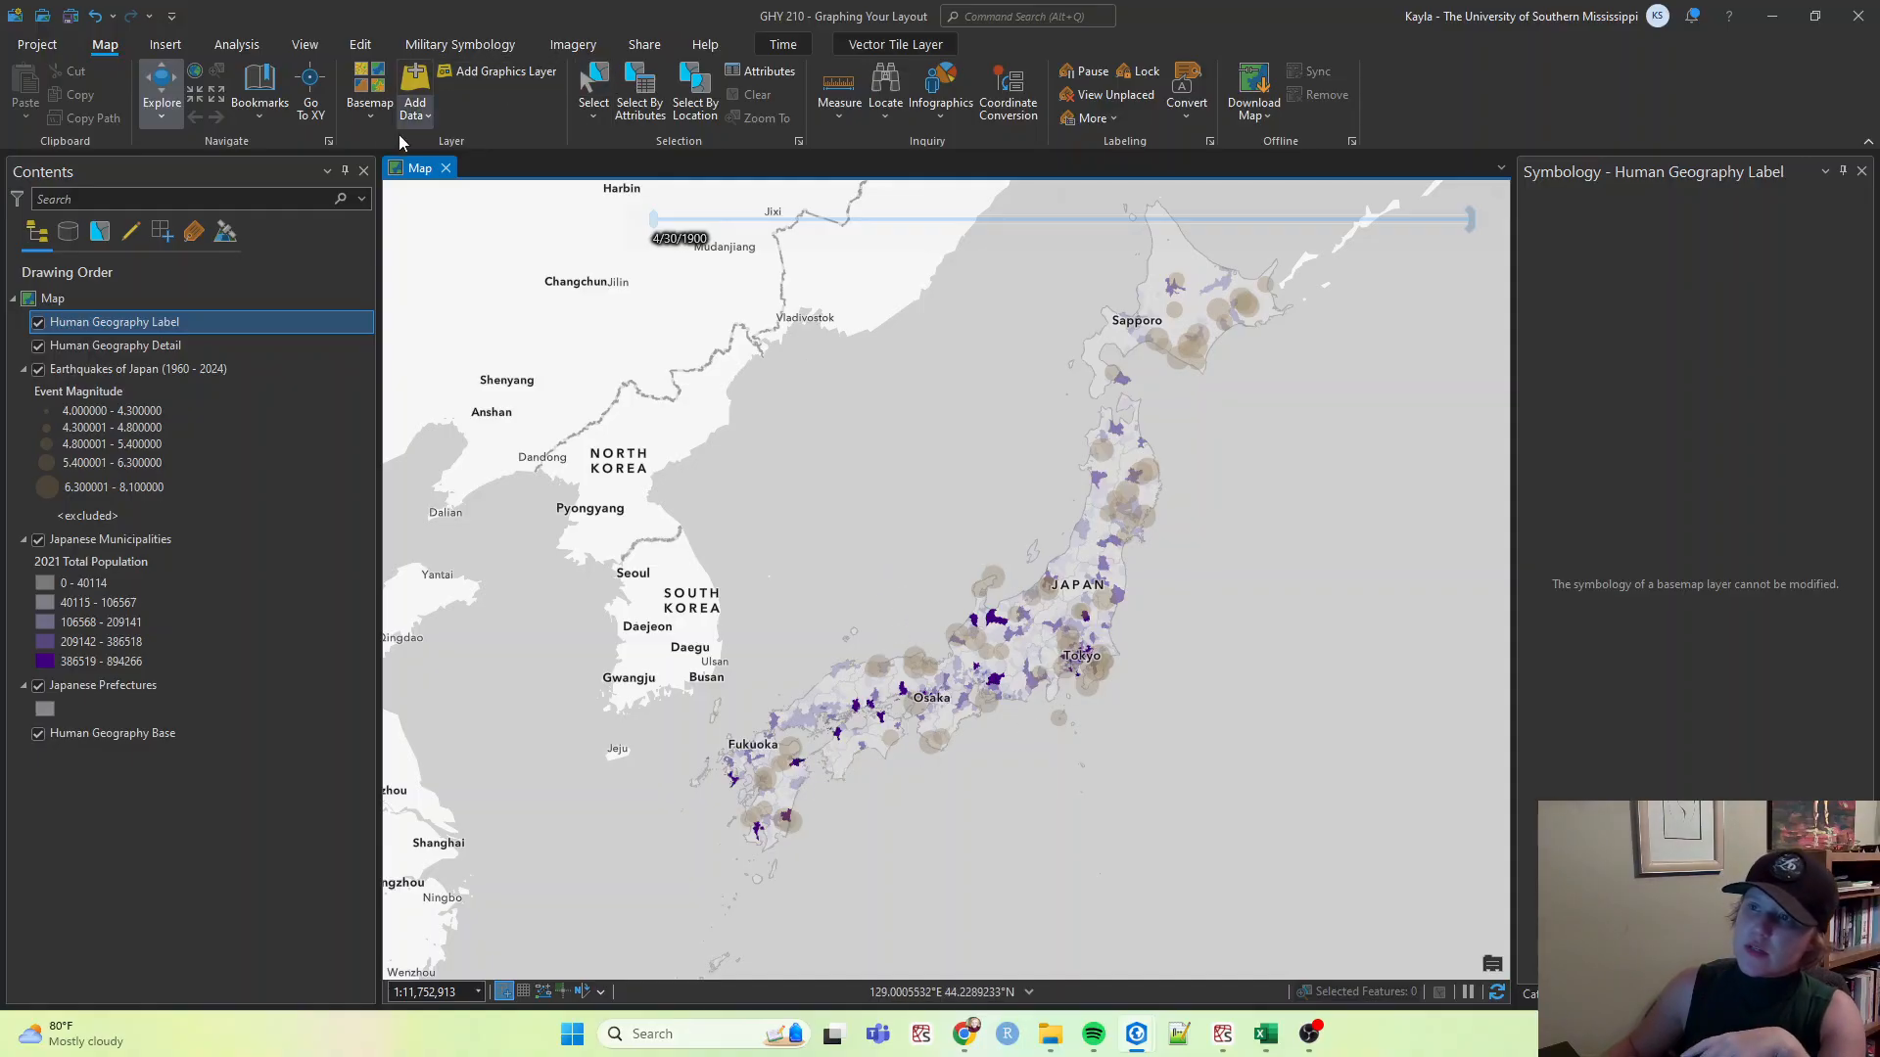
Switch the basemap to Light Gray Canvas.
{"action": "left_click", "coordinate": [369, 90]}
{"action": "scroll", "coordinate": [650, 513], "scroll_direction": "down", "scroll_amount": 3}
{"action": "scroll", "coordinate": [651, 513], "scroll_direction": "down", "scroll_amount": 5}
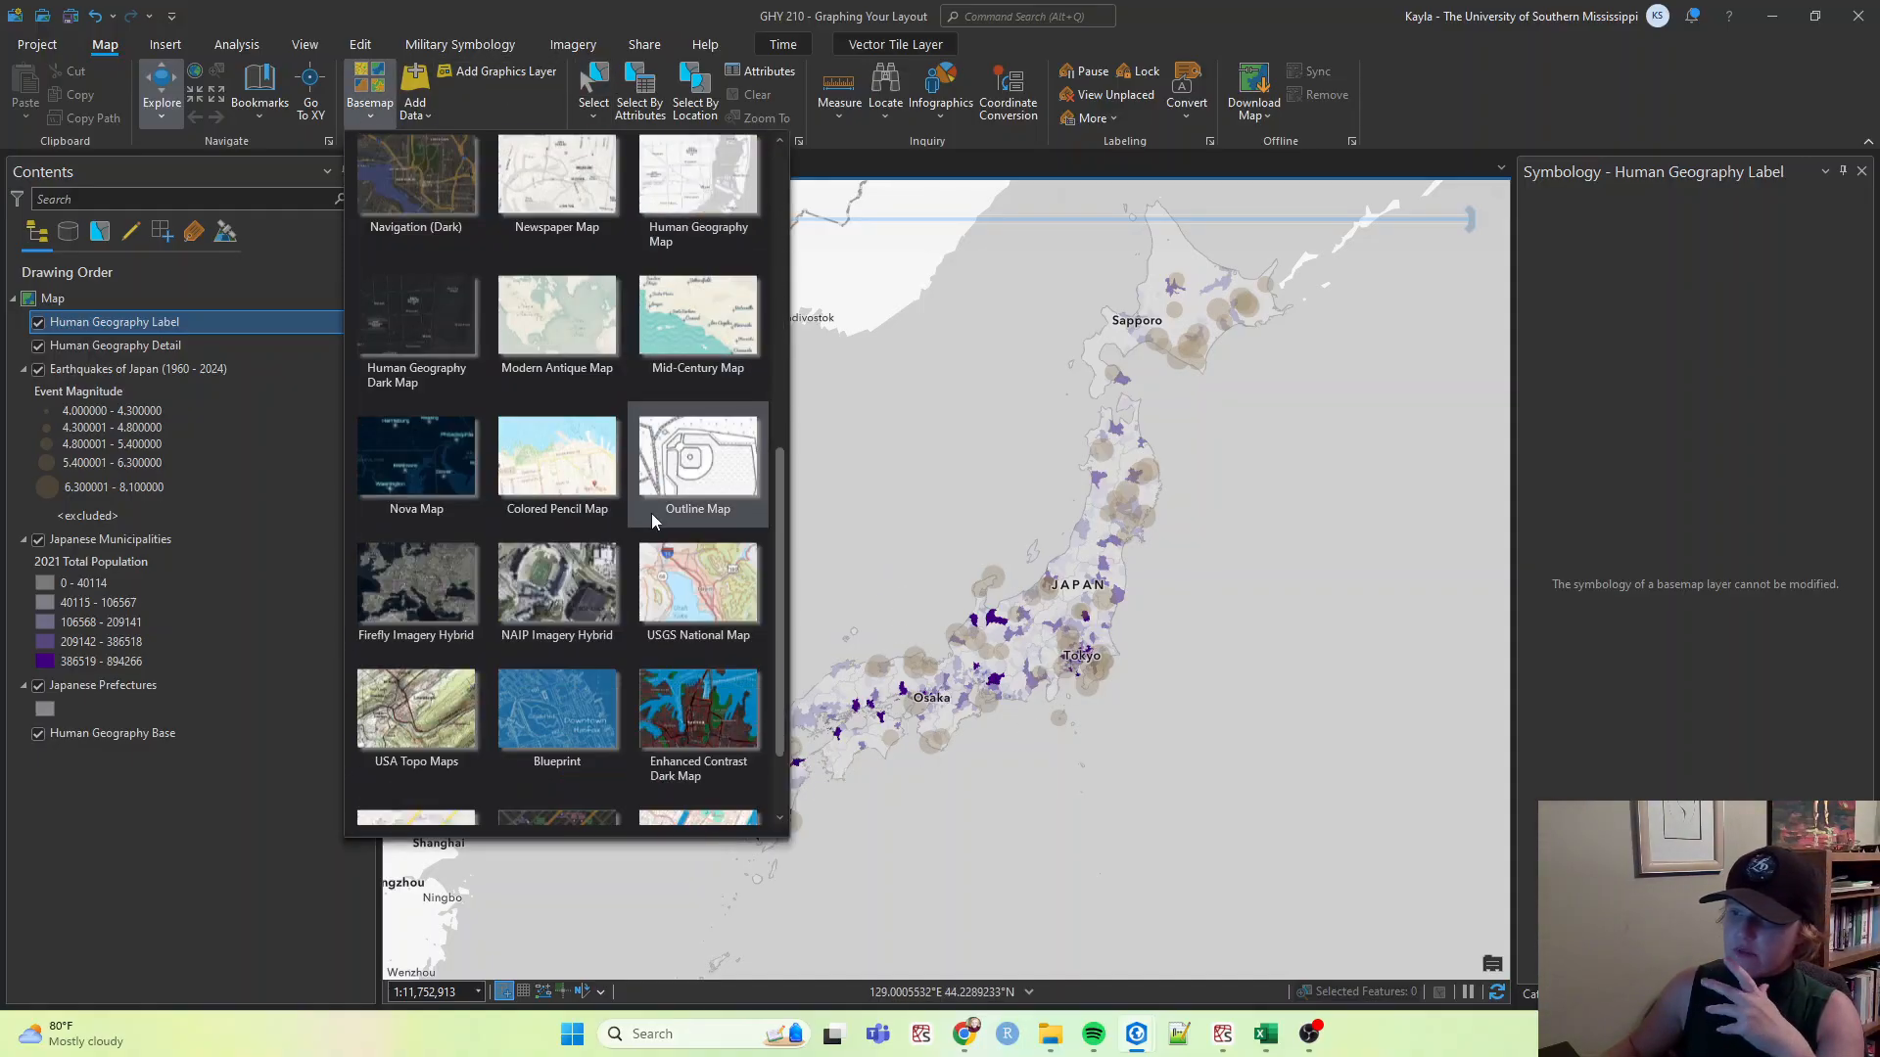
{"action": "scroll", "coordinate": [656, 564], "scroll_direction": "up", "scroll_amount": 6}
{"action": "scroll", "coordinate": [663, 577], "scroll_direction": "up", "scroll_amount": 3}
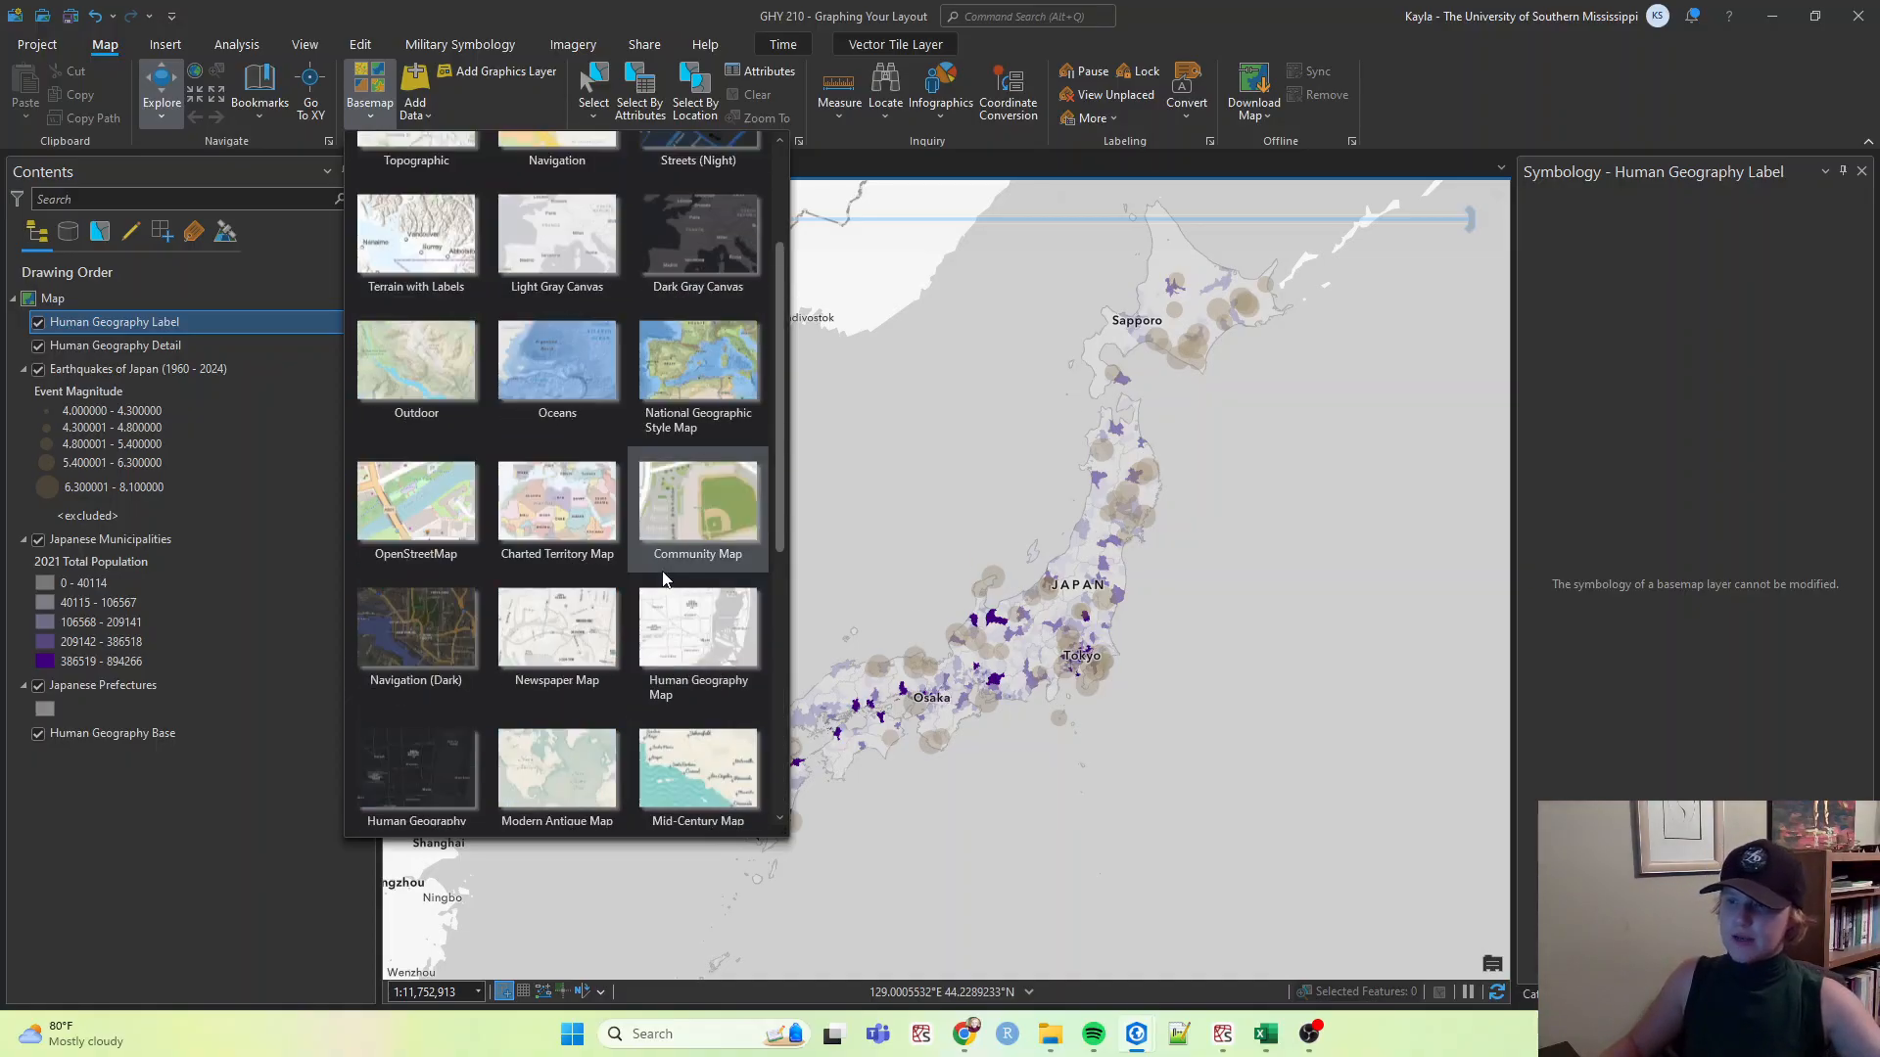
{"action": "left_click", "coordinate": [574, 385]}
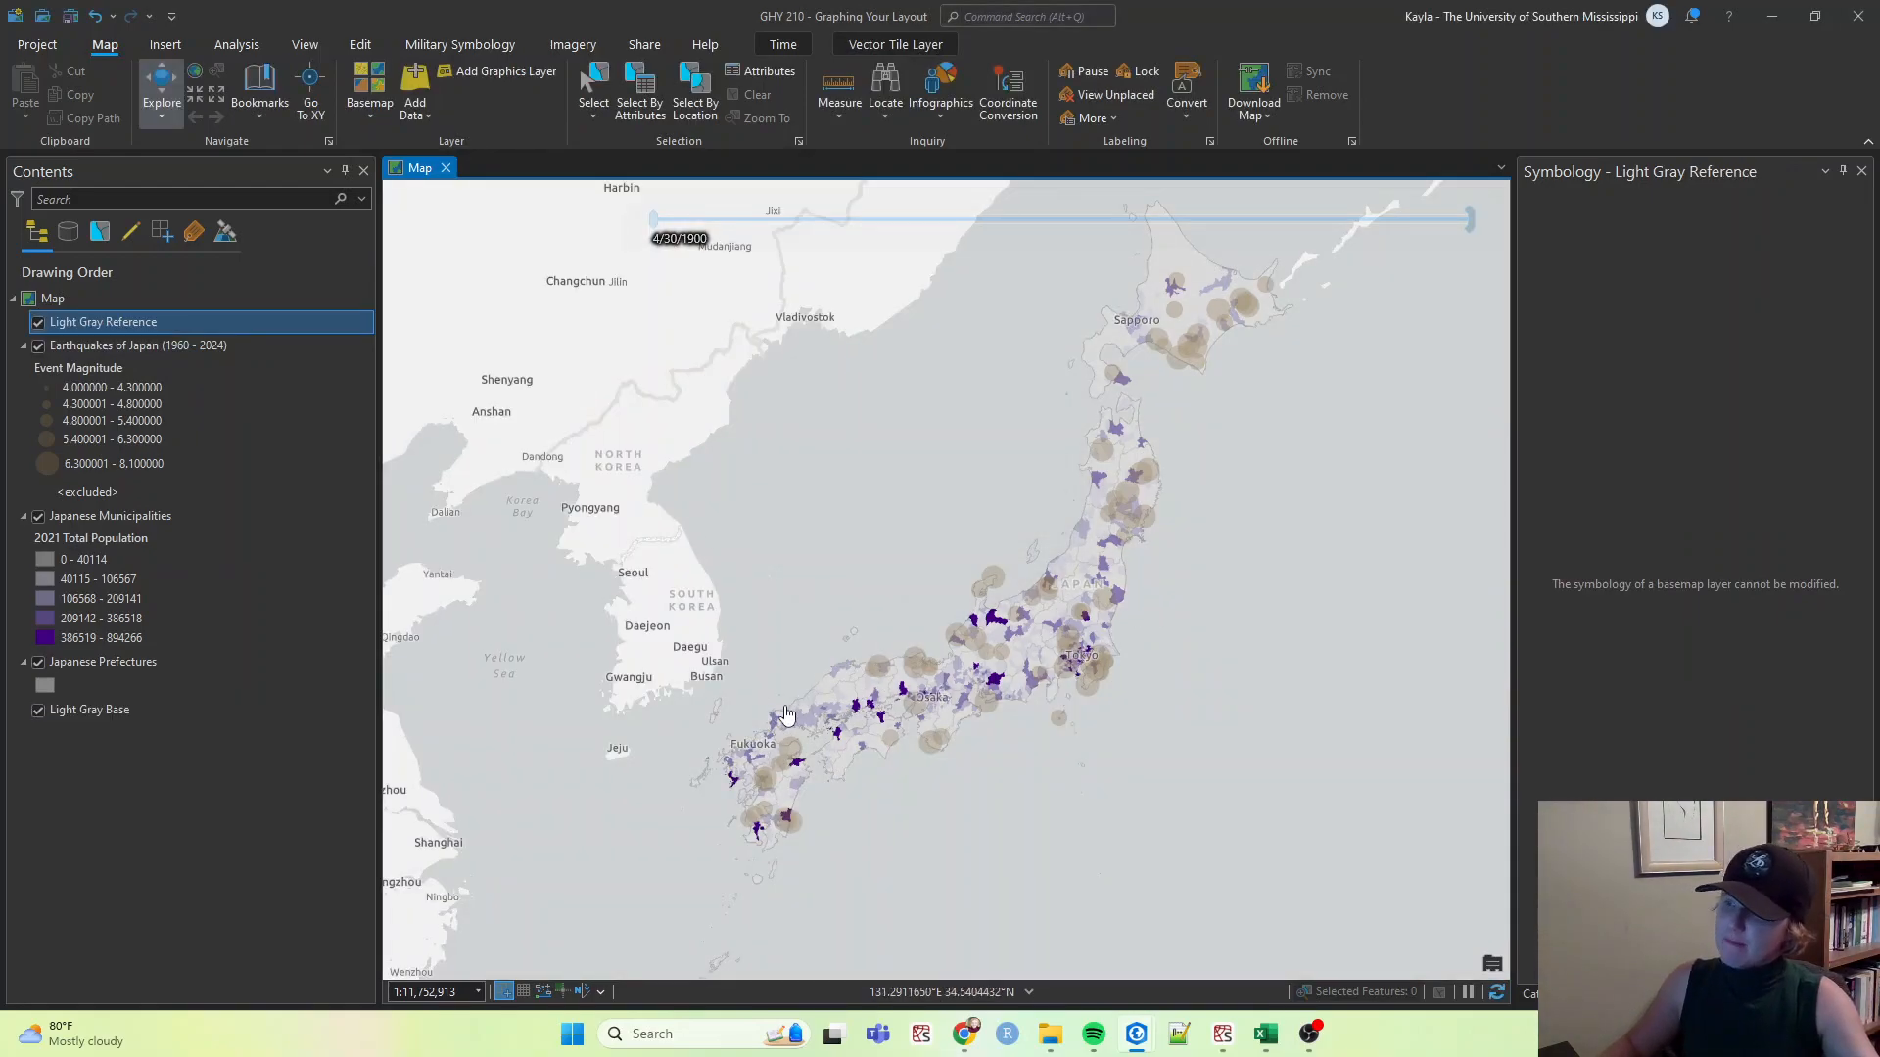
Switch the basemap back to Human Geography Map.
{"action": "left_click", "coordinate": [366, 86]}
{"action": "scroll", "coordinate": [736, 605], "scroll_direction": "down", "scroll_amount": 2}
{"action": "left_click", "coordinate": [702, 673]}
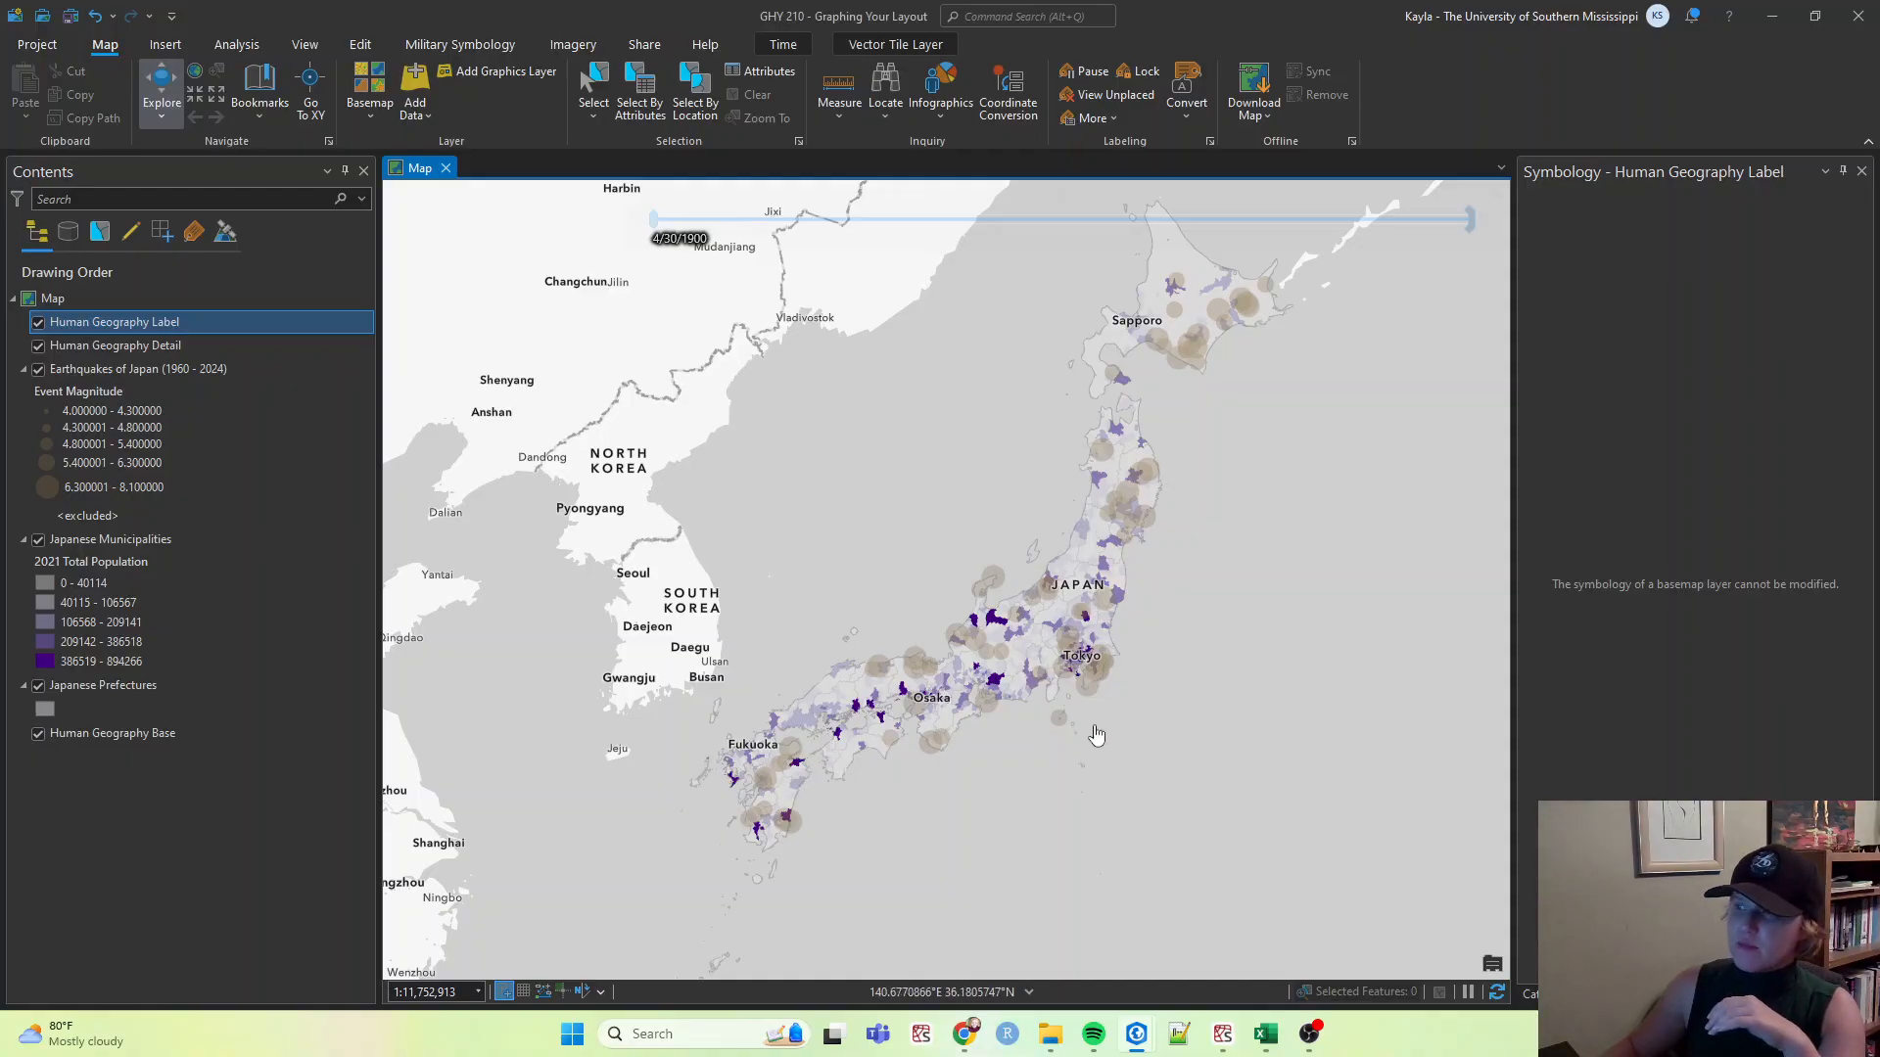
Toggle the Human Geography Label and Detail layers off and back on, then save the project.
{"action": "left_click", "coordinate": [39, 322]}
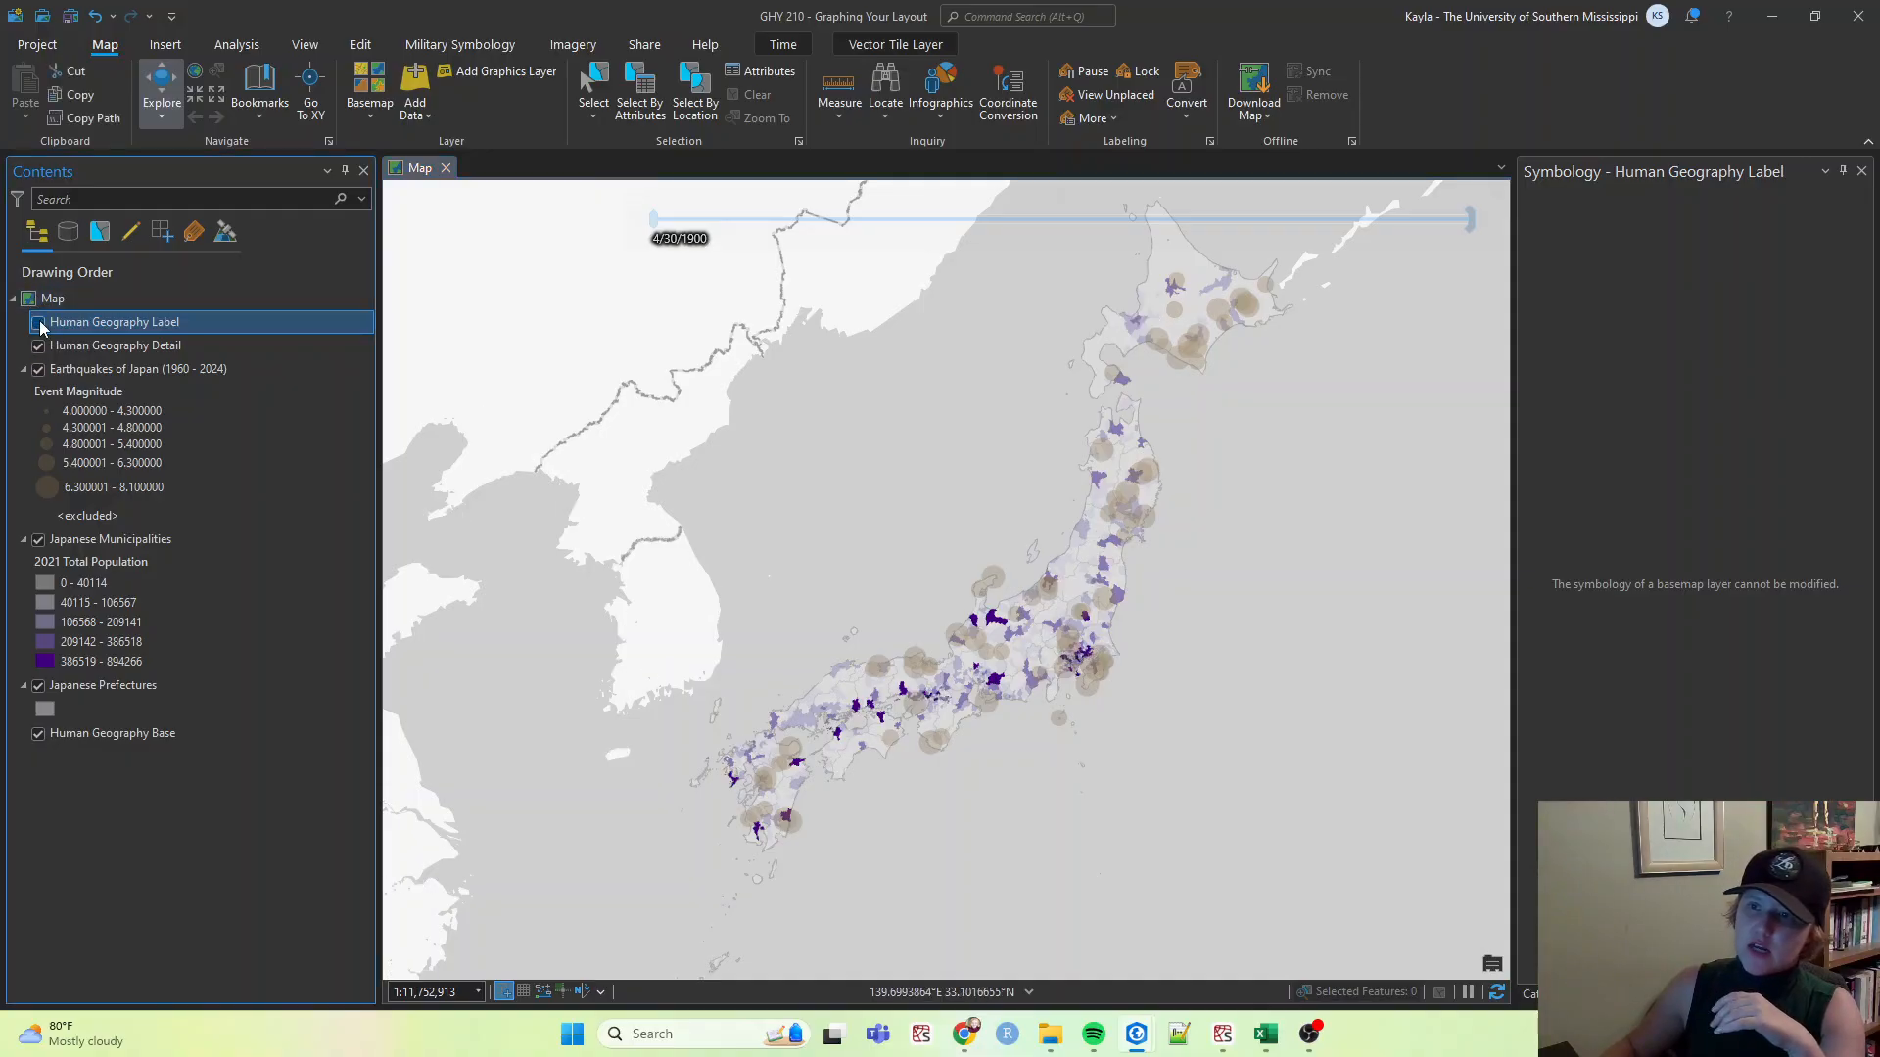
{"action": "left_click", "coordinate": [38, 322]}
{"action": "left_click", "coordinate": [38, 322]}
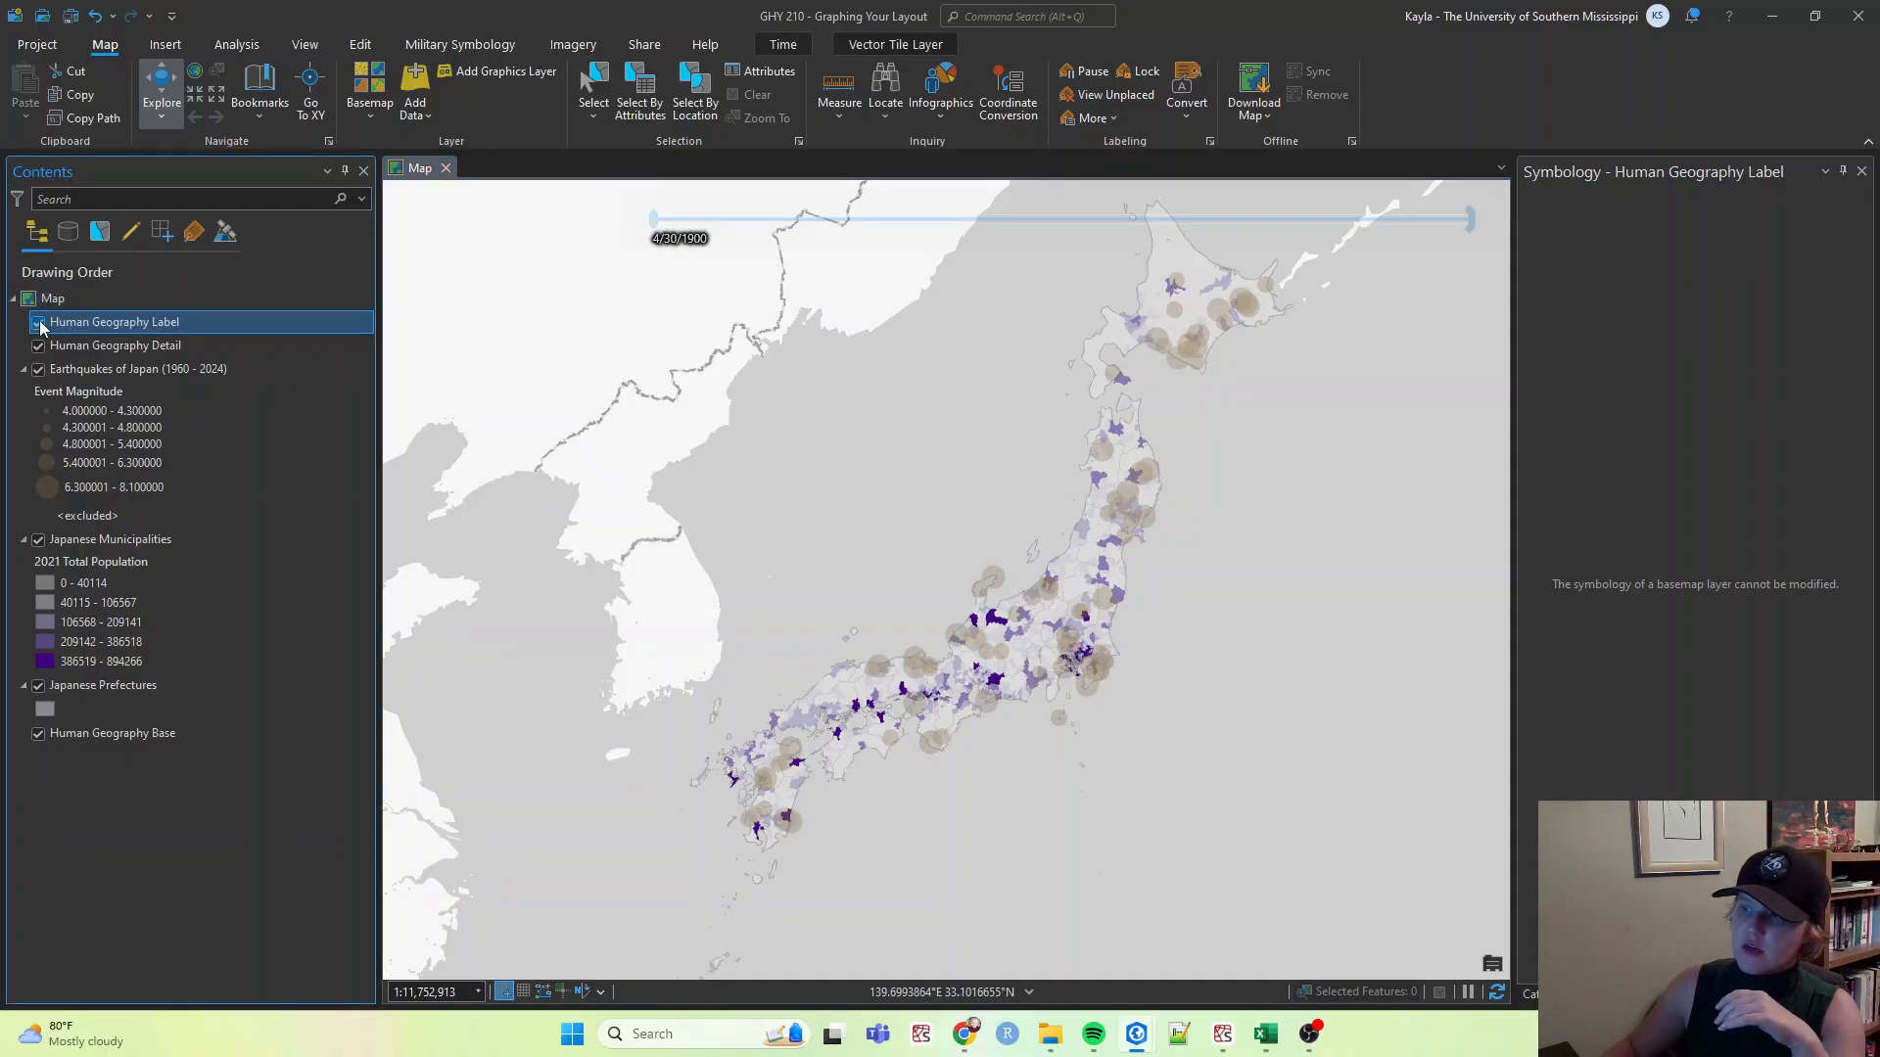
{"action": "left_click", "coordinate": [39, 322]}
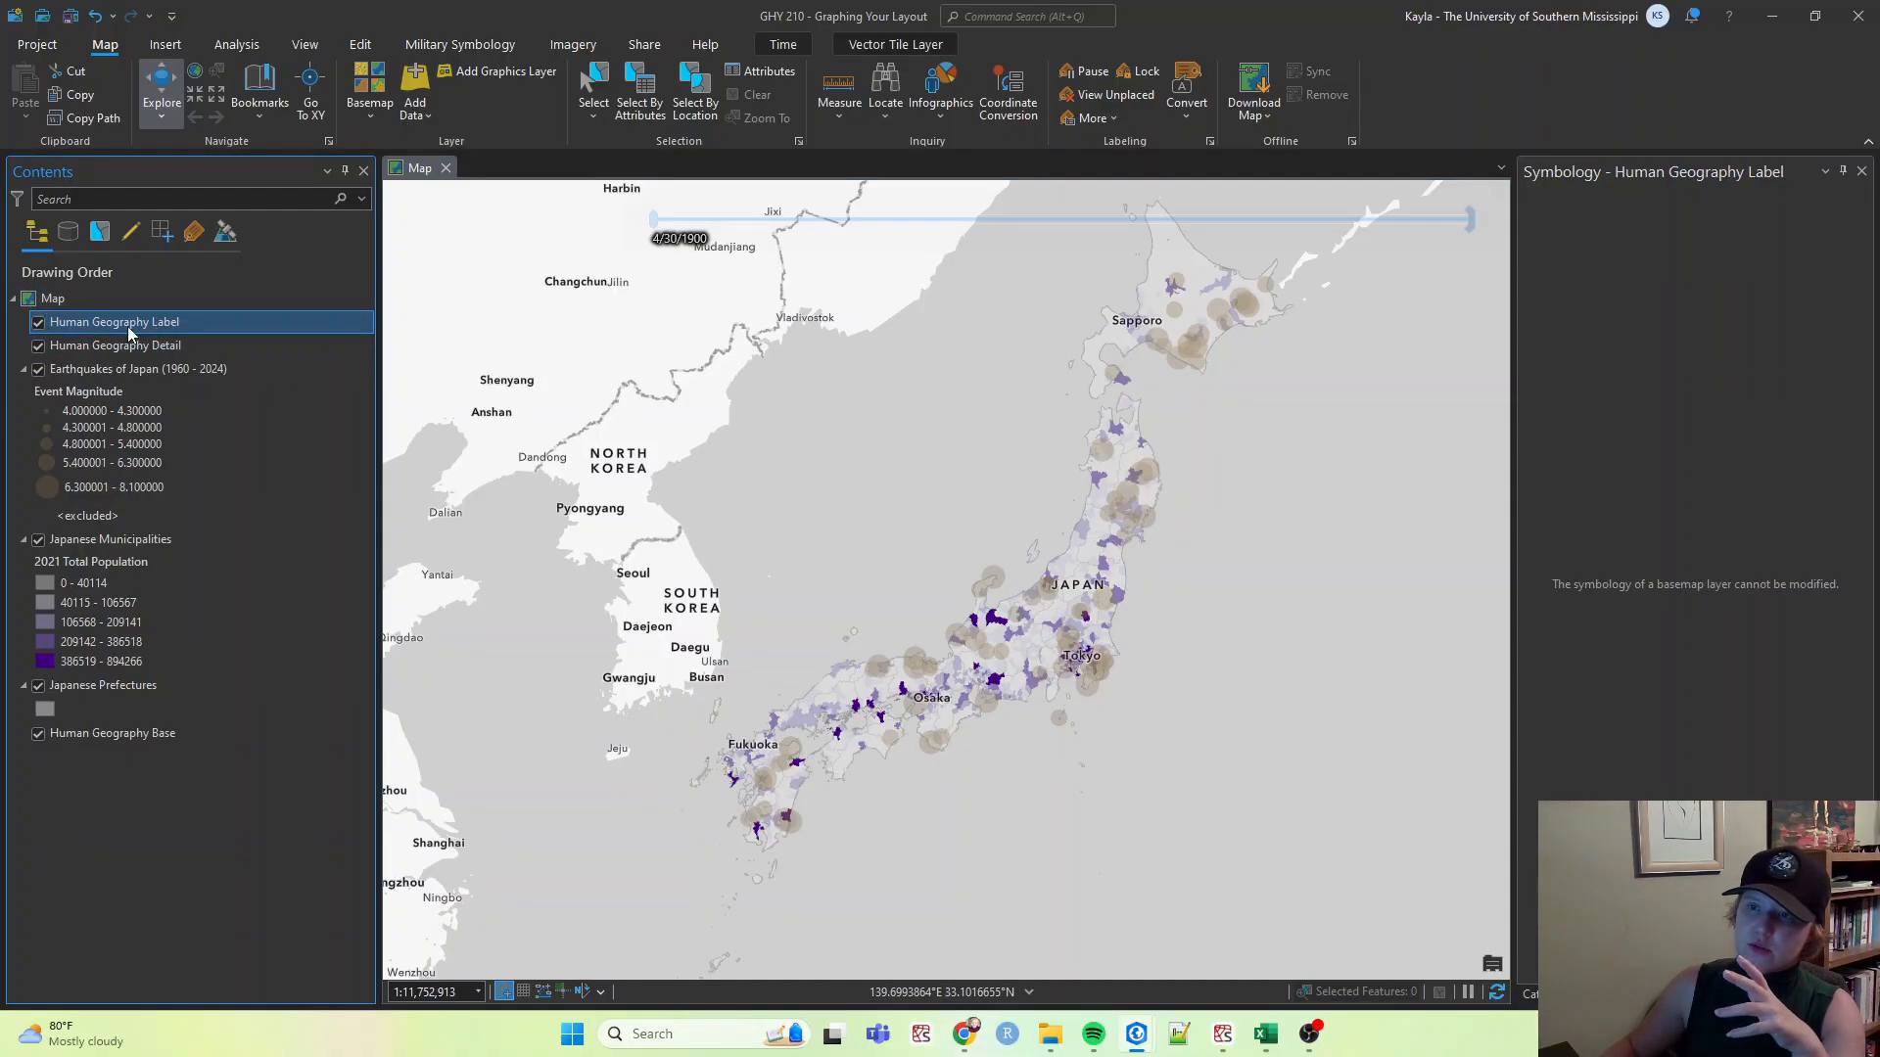
{"action": "left_click", "coordinate": [38, 345]}
{"action": "left_click", "coordinate": [38, 346]}
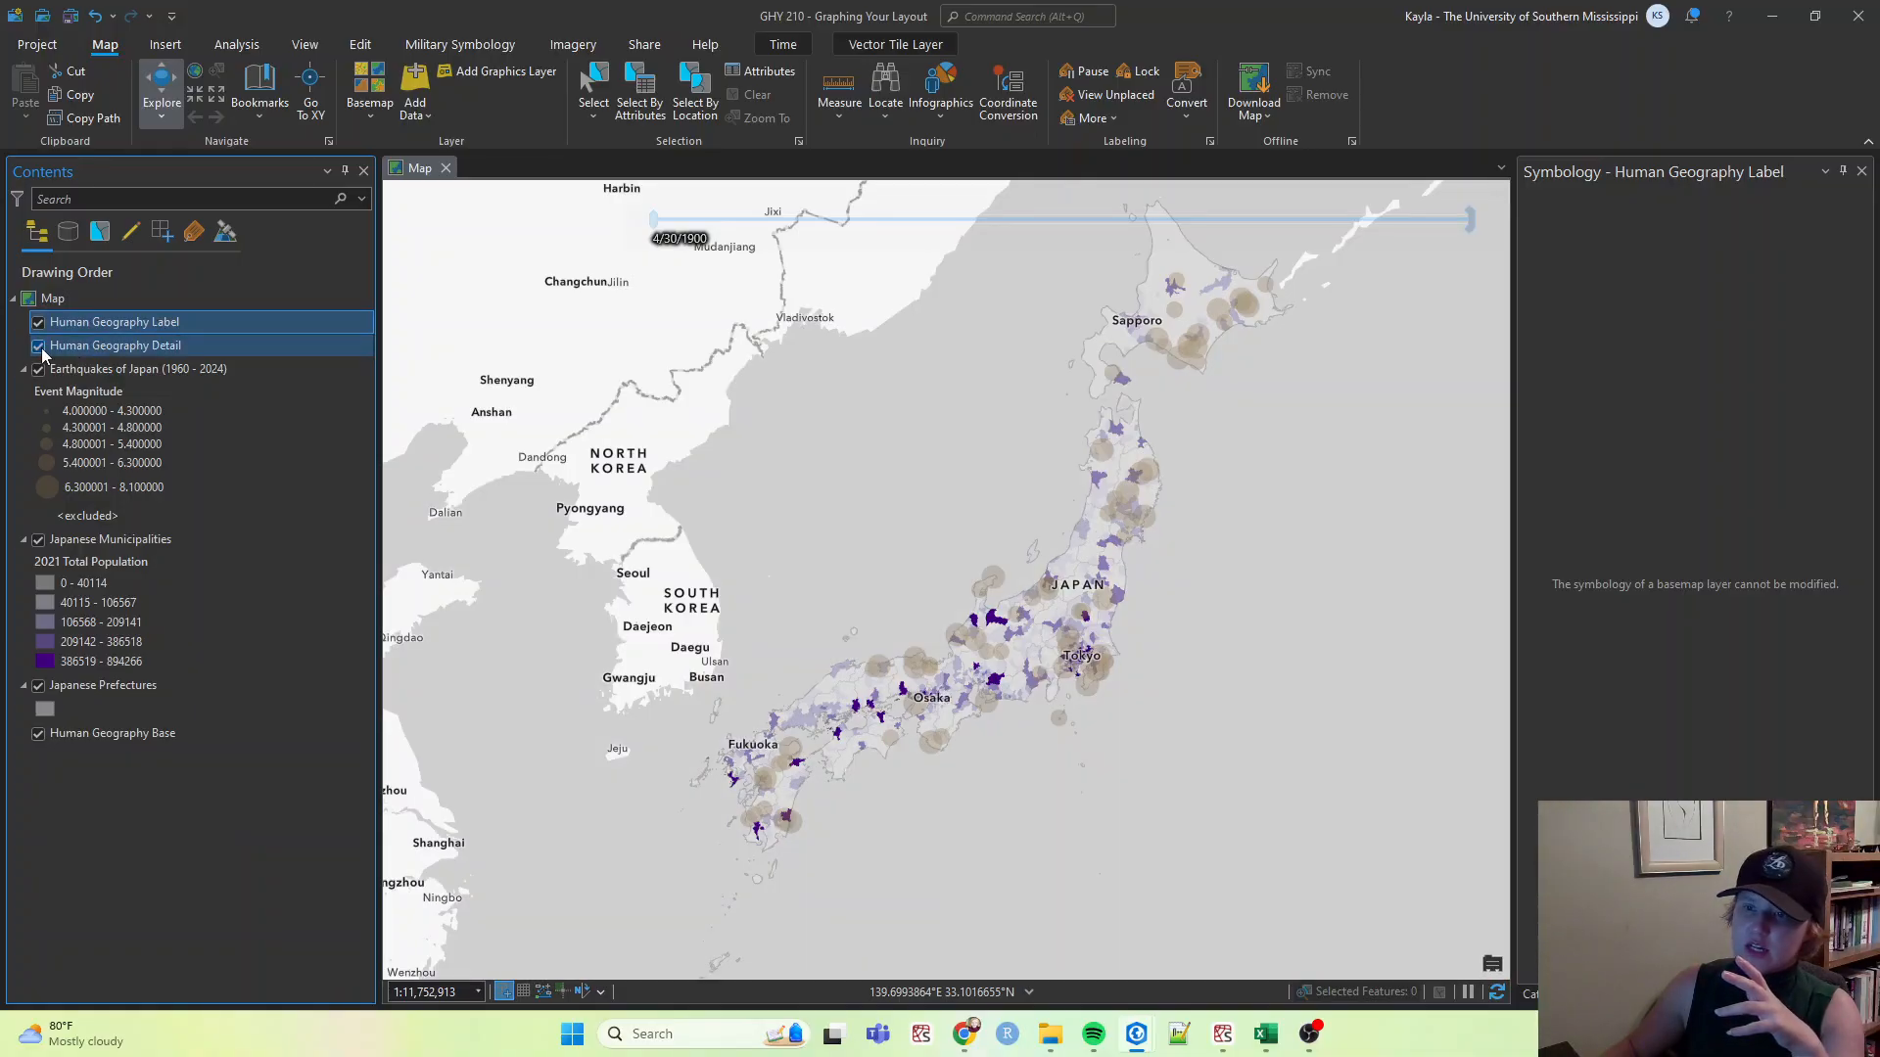
{"action": "left_click", "coordinate": [44, 734]}
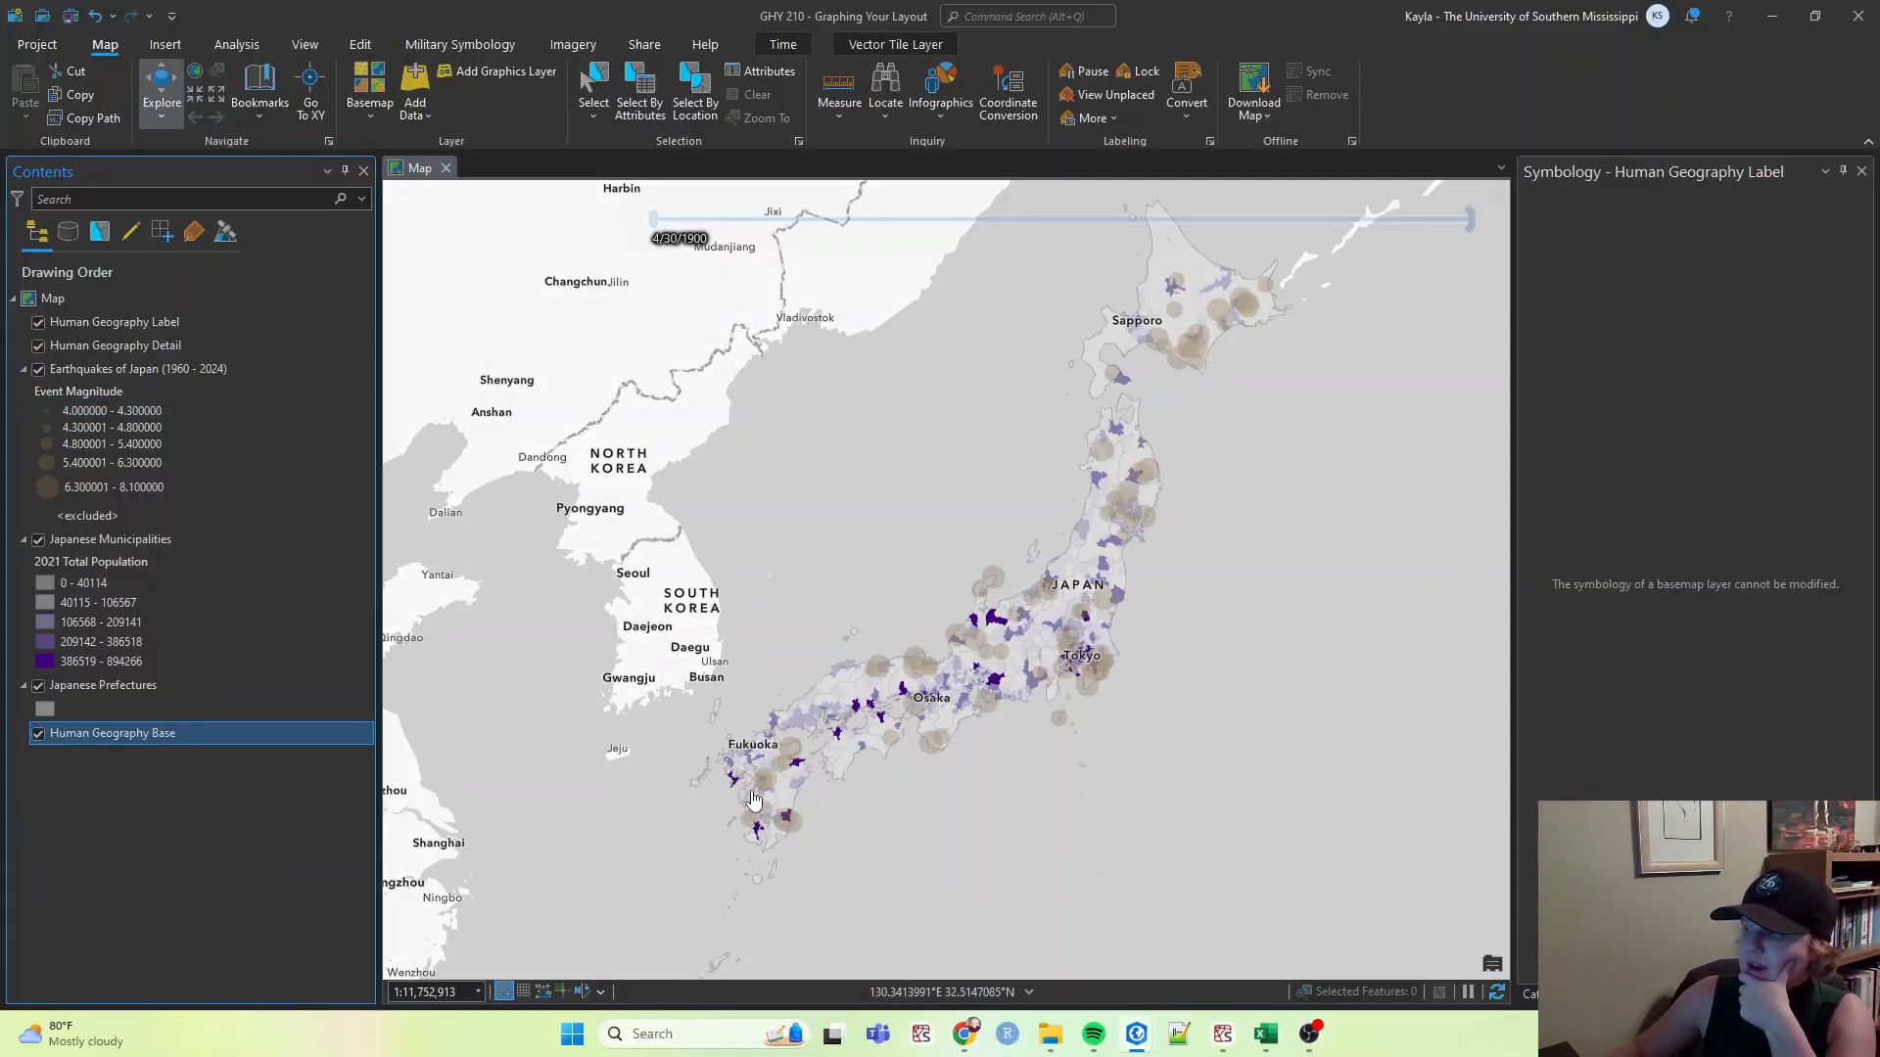
{"action": "left_click", "coordinate": [70, 16]}
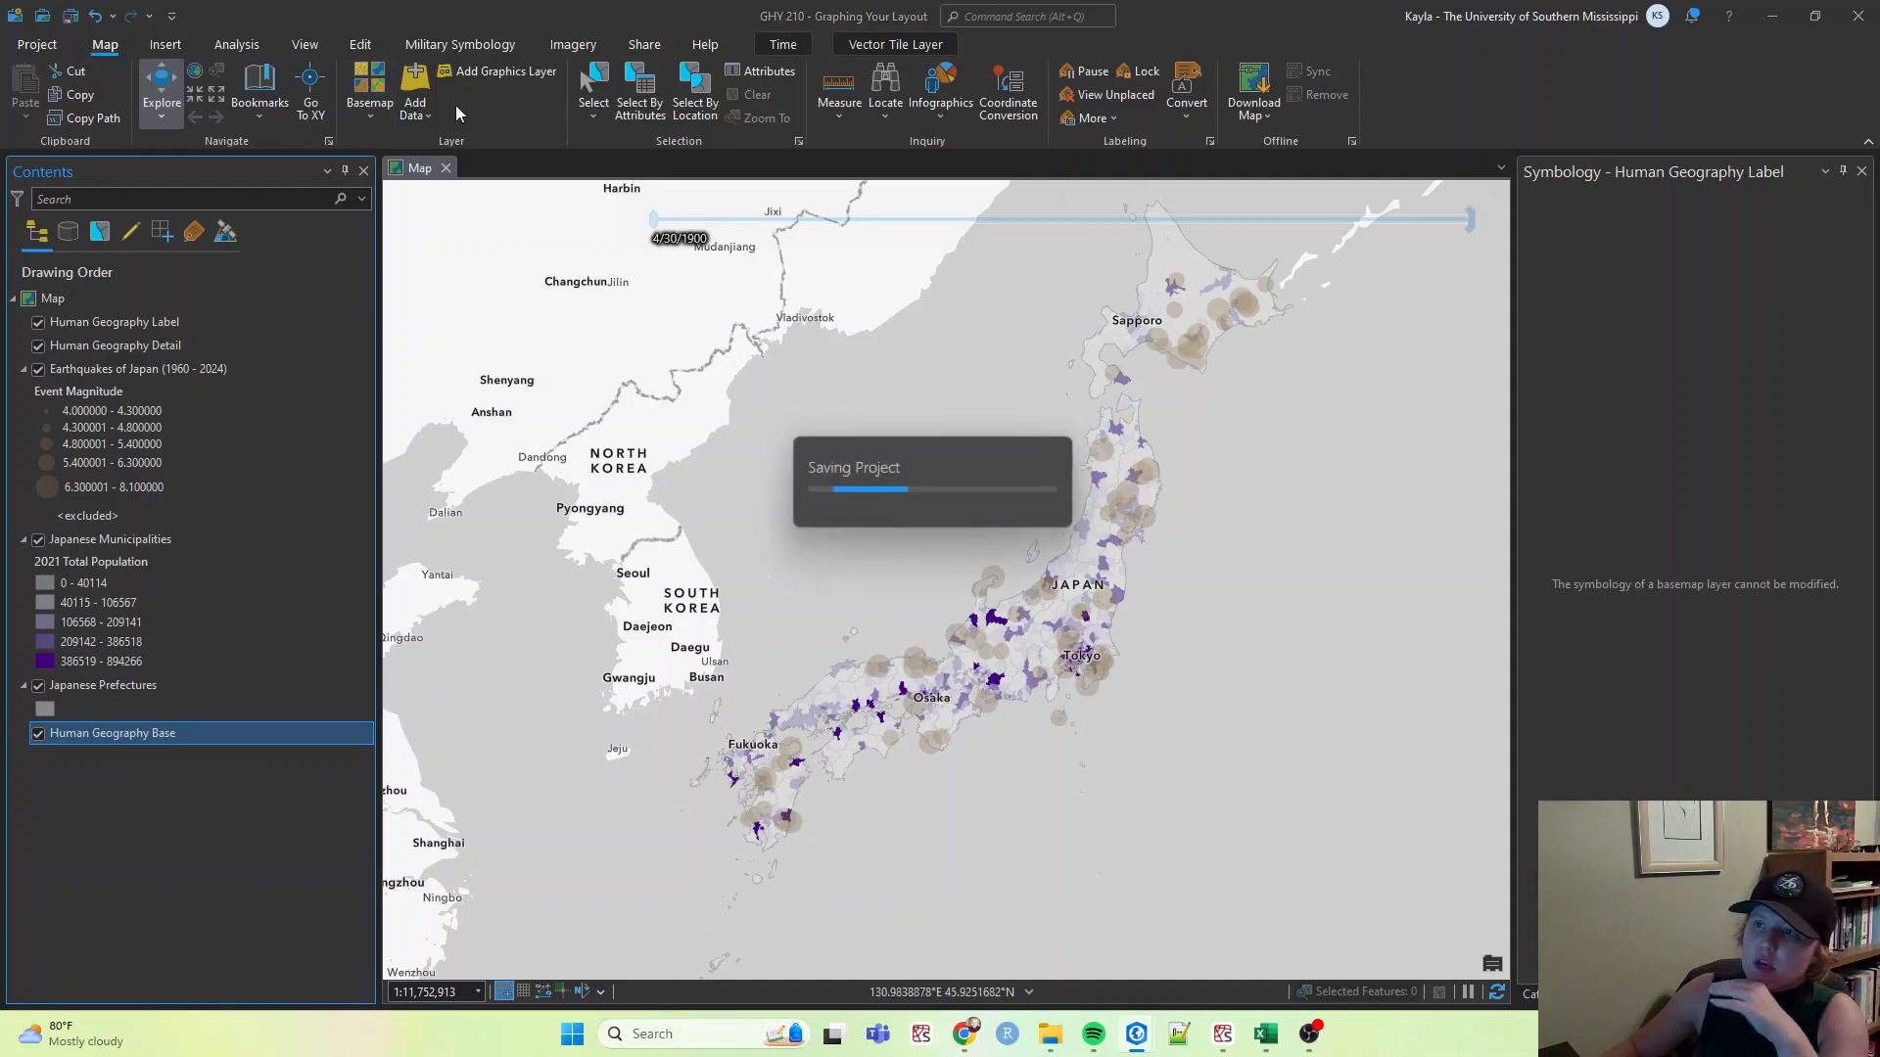
Start sharing the map as a web map and name it Seismic Risk in Japan (1960 - 2023).
{"action": "left_click", "coordinate": [642, 45]}
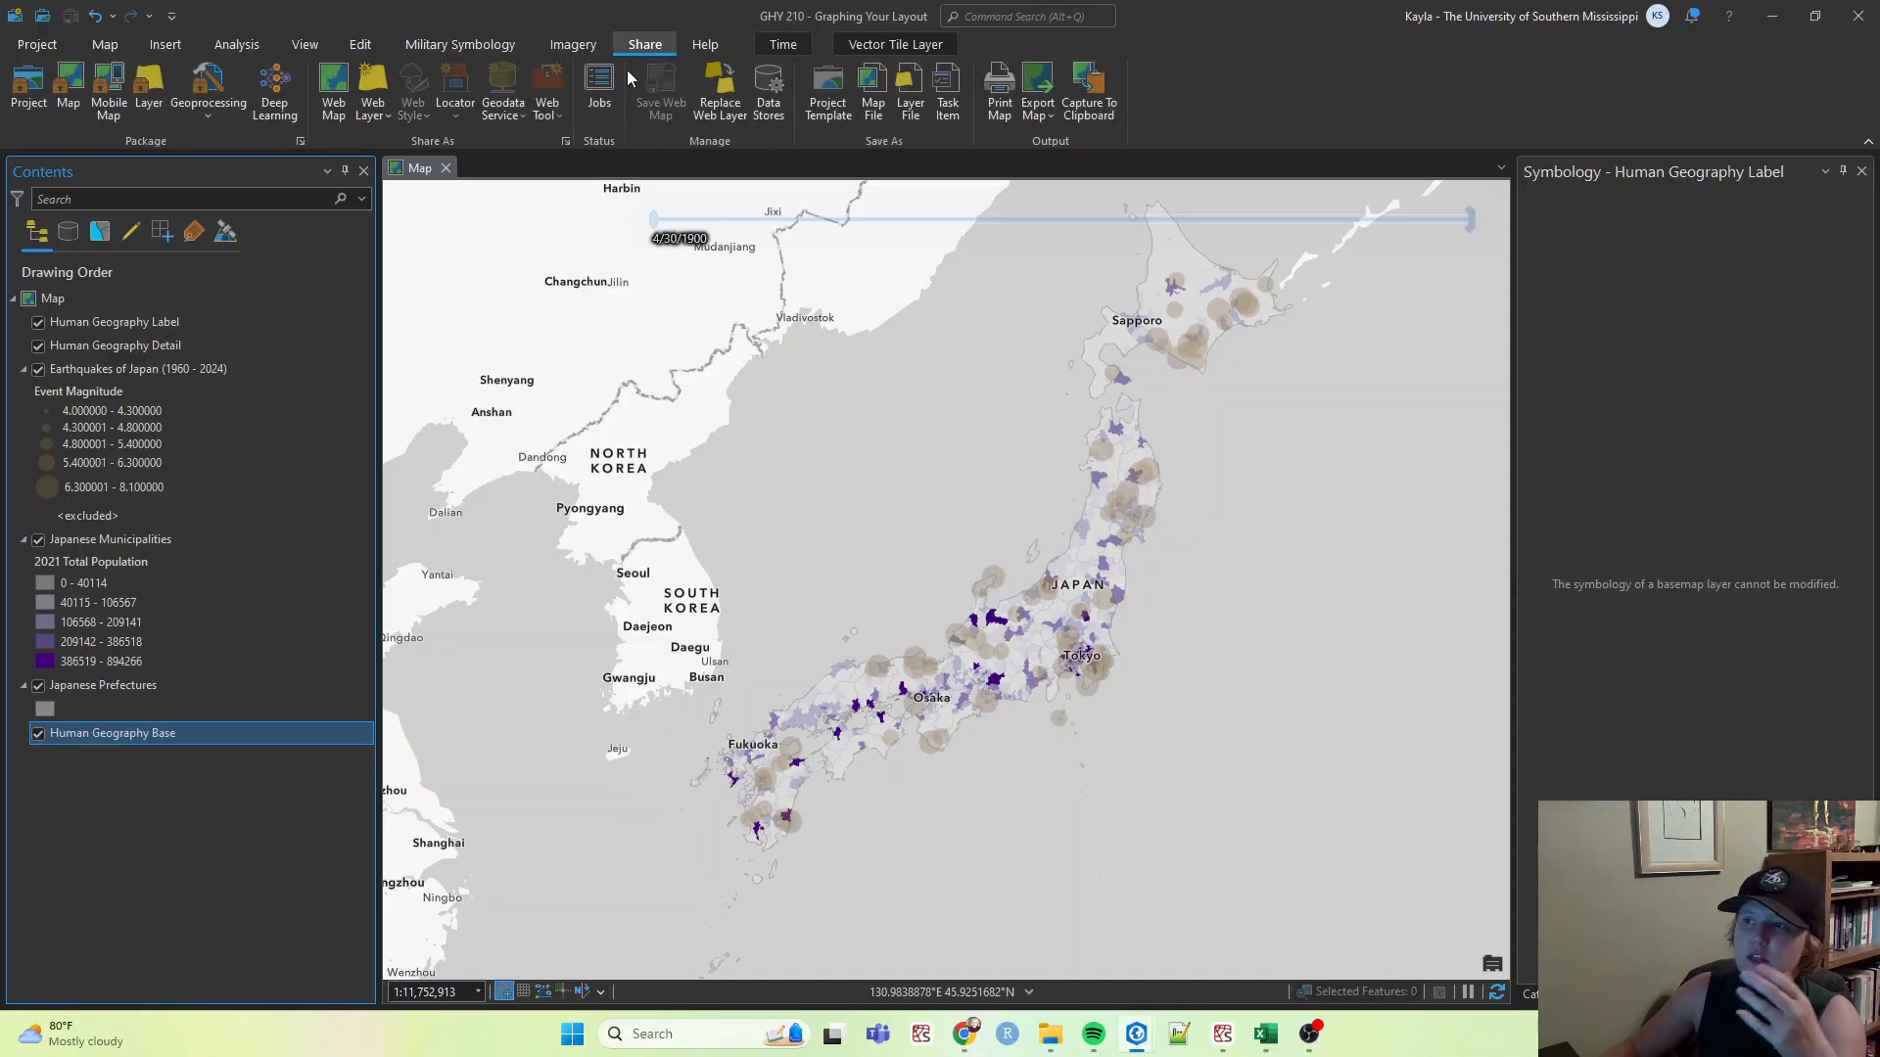
{"action": "left_click_drag", "start_coordinate": [926, 499], "coordinate": [916, 572]}
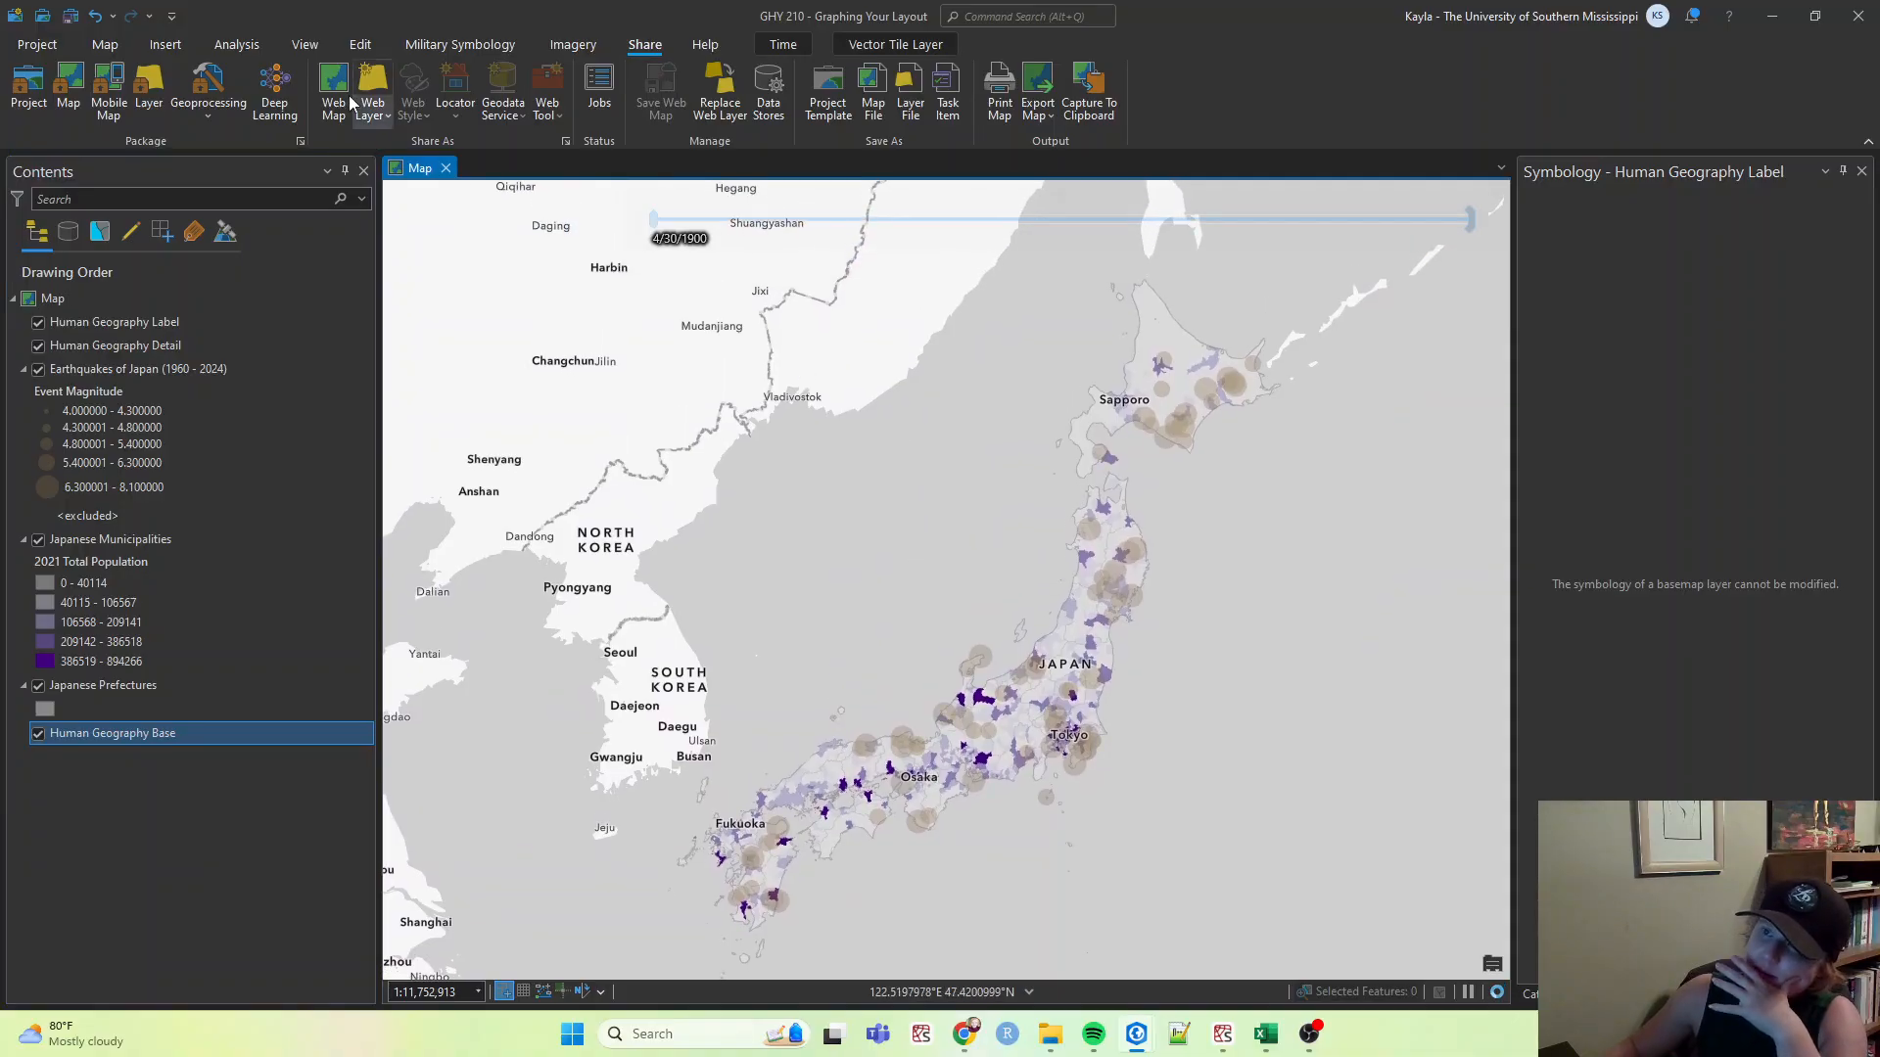
{"action": "left_click", "coordinate": [331, 72]}
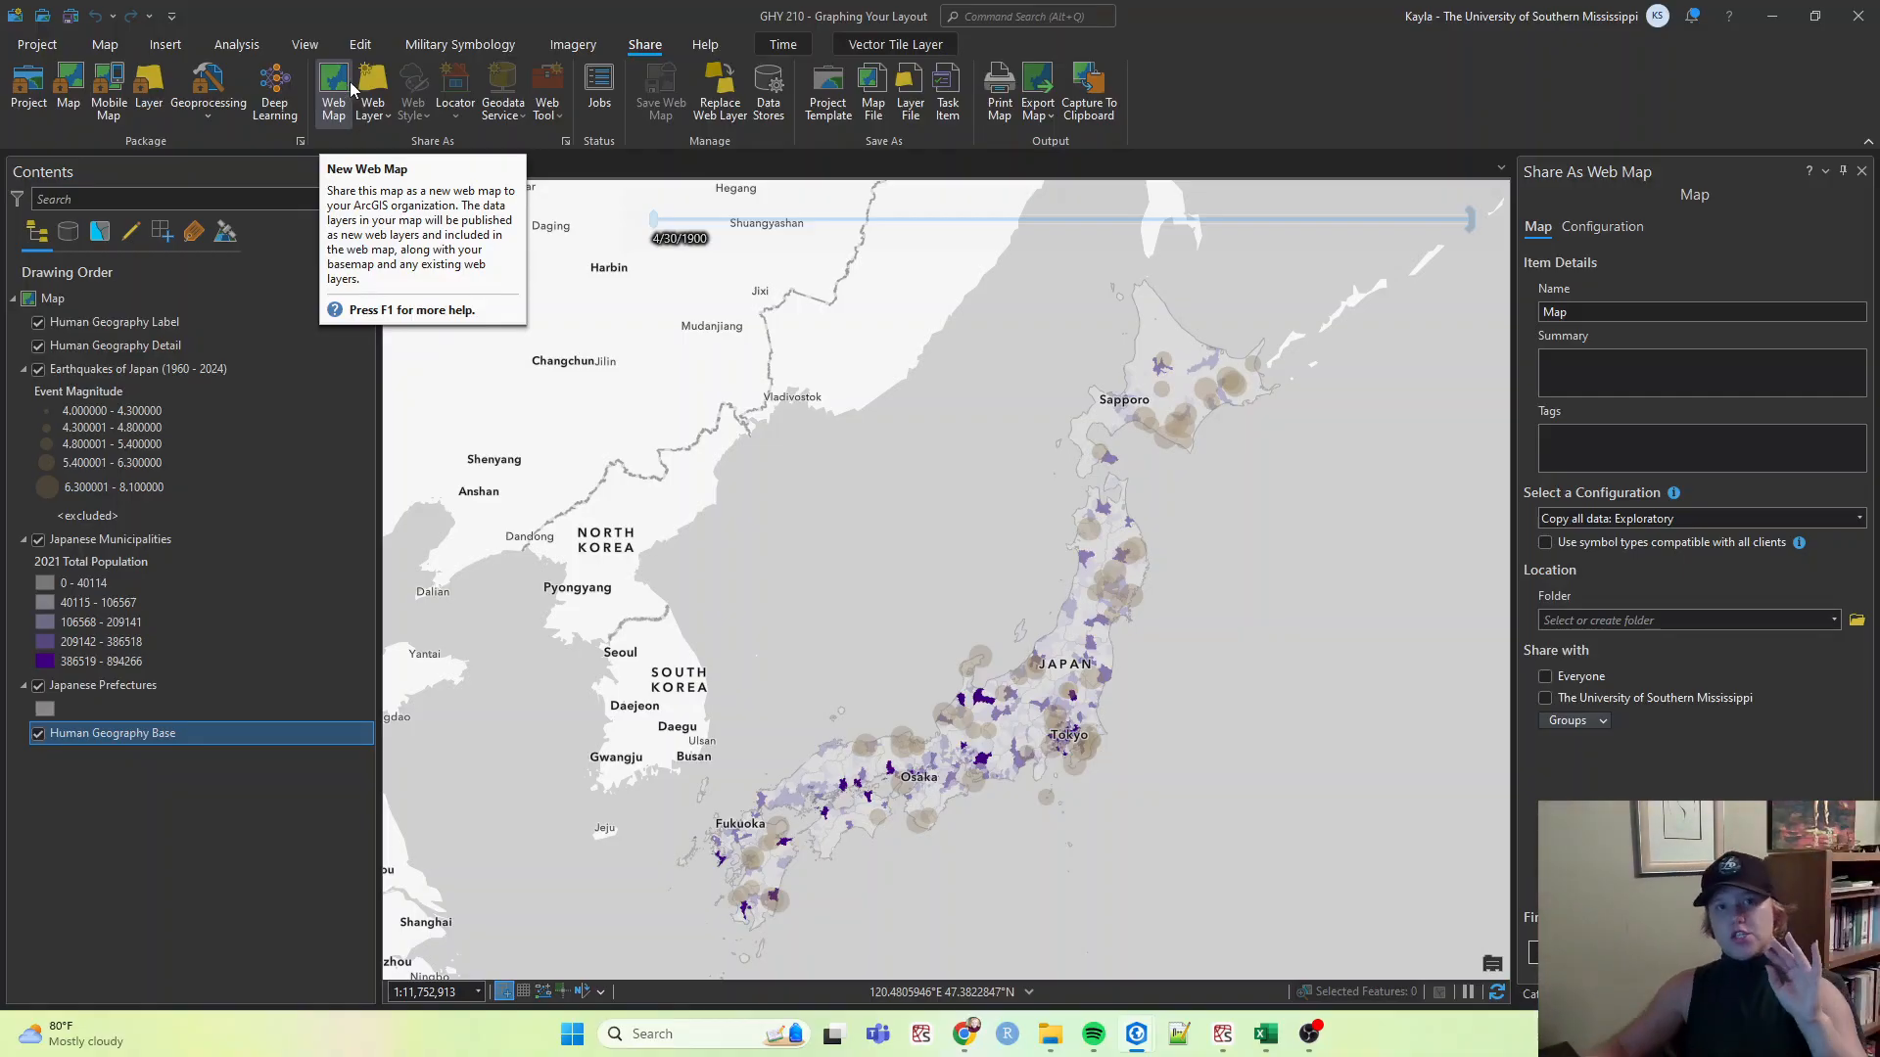
{"action": "left_click", "coordinate": [1608, 315]}
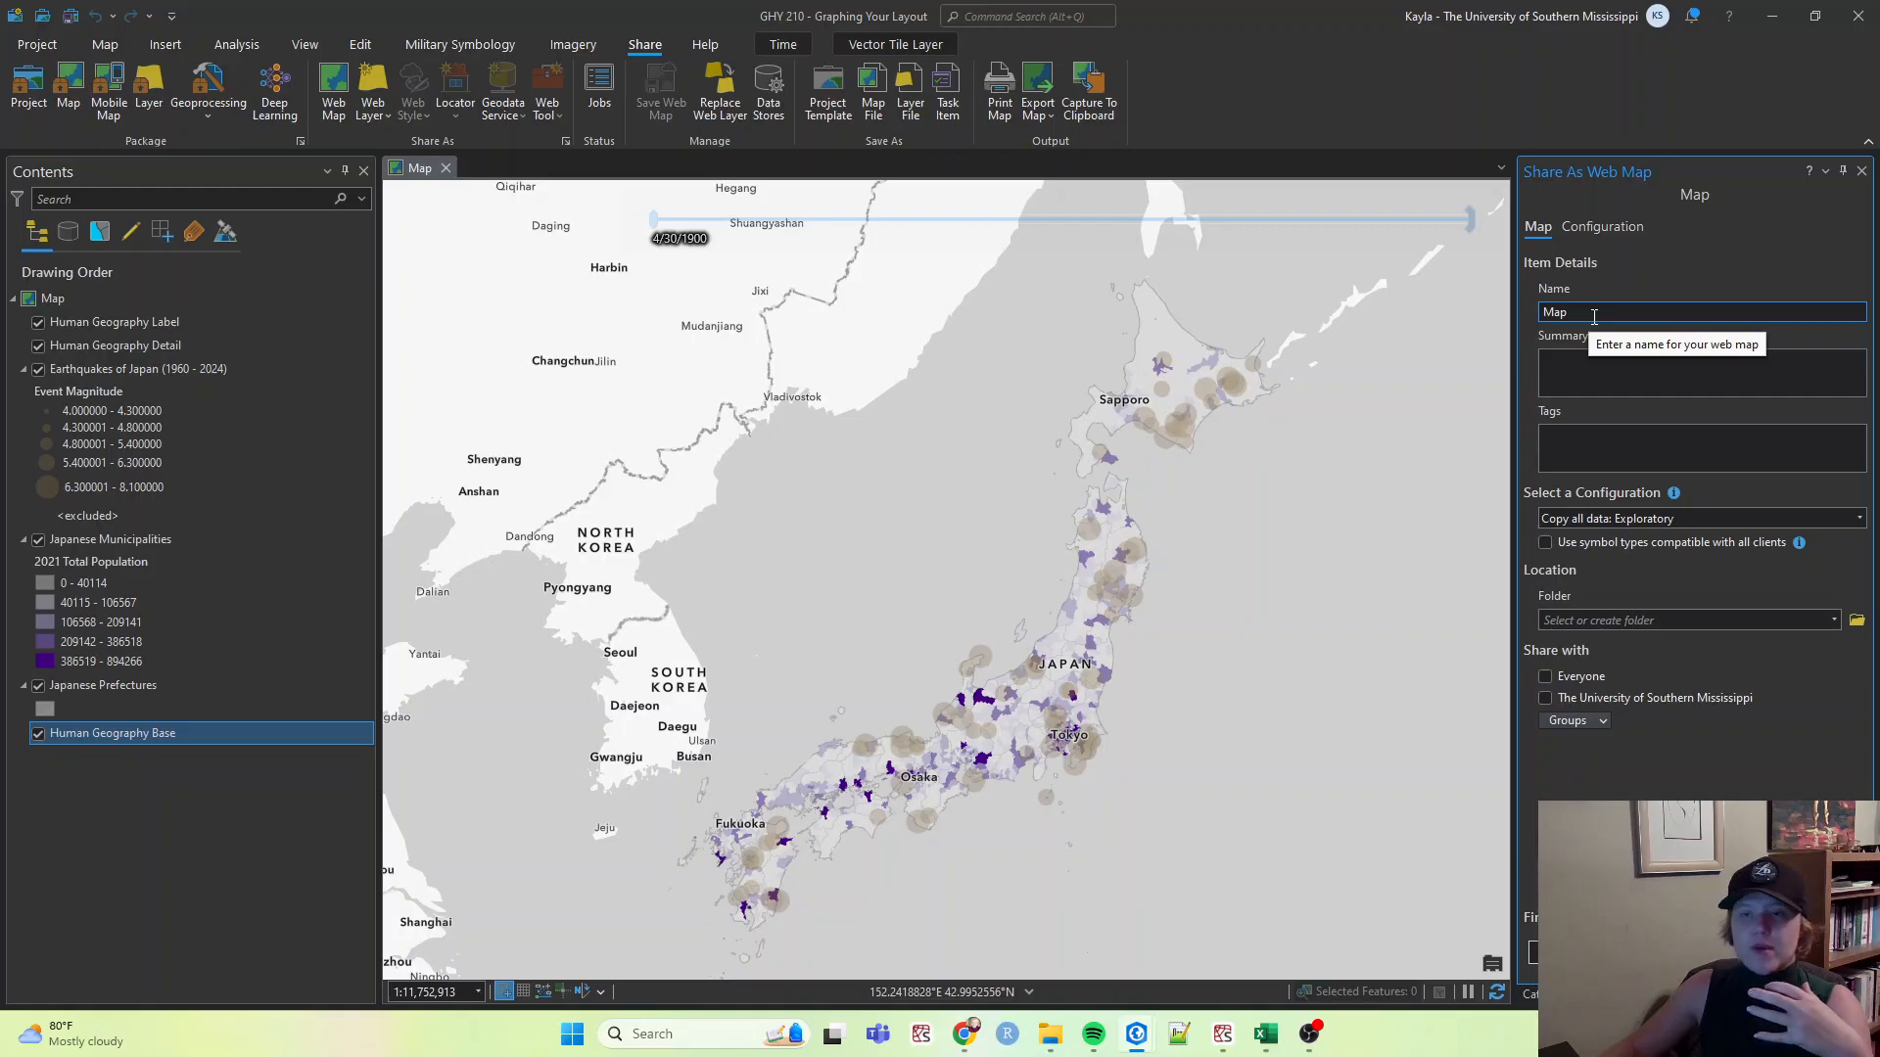
{"action": "double_click", "coordinate": [1594, 313]}
{"action": "type", "text": "Seismic Risk in Japan (1960"}
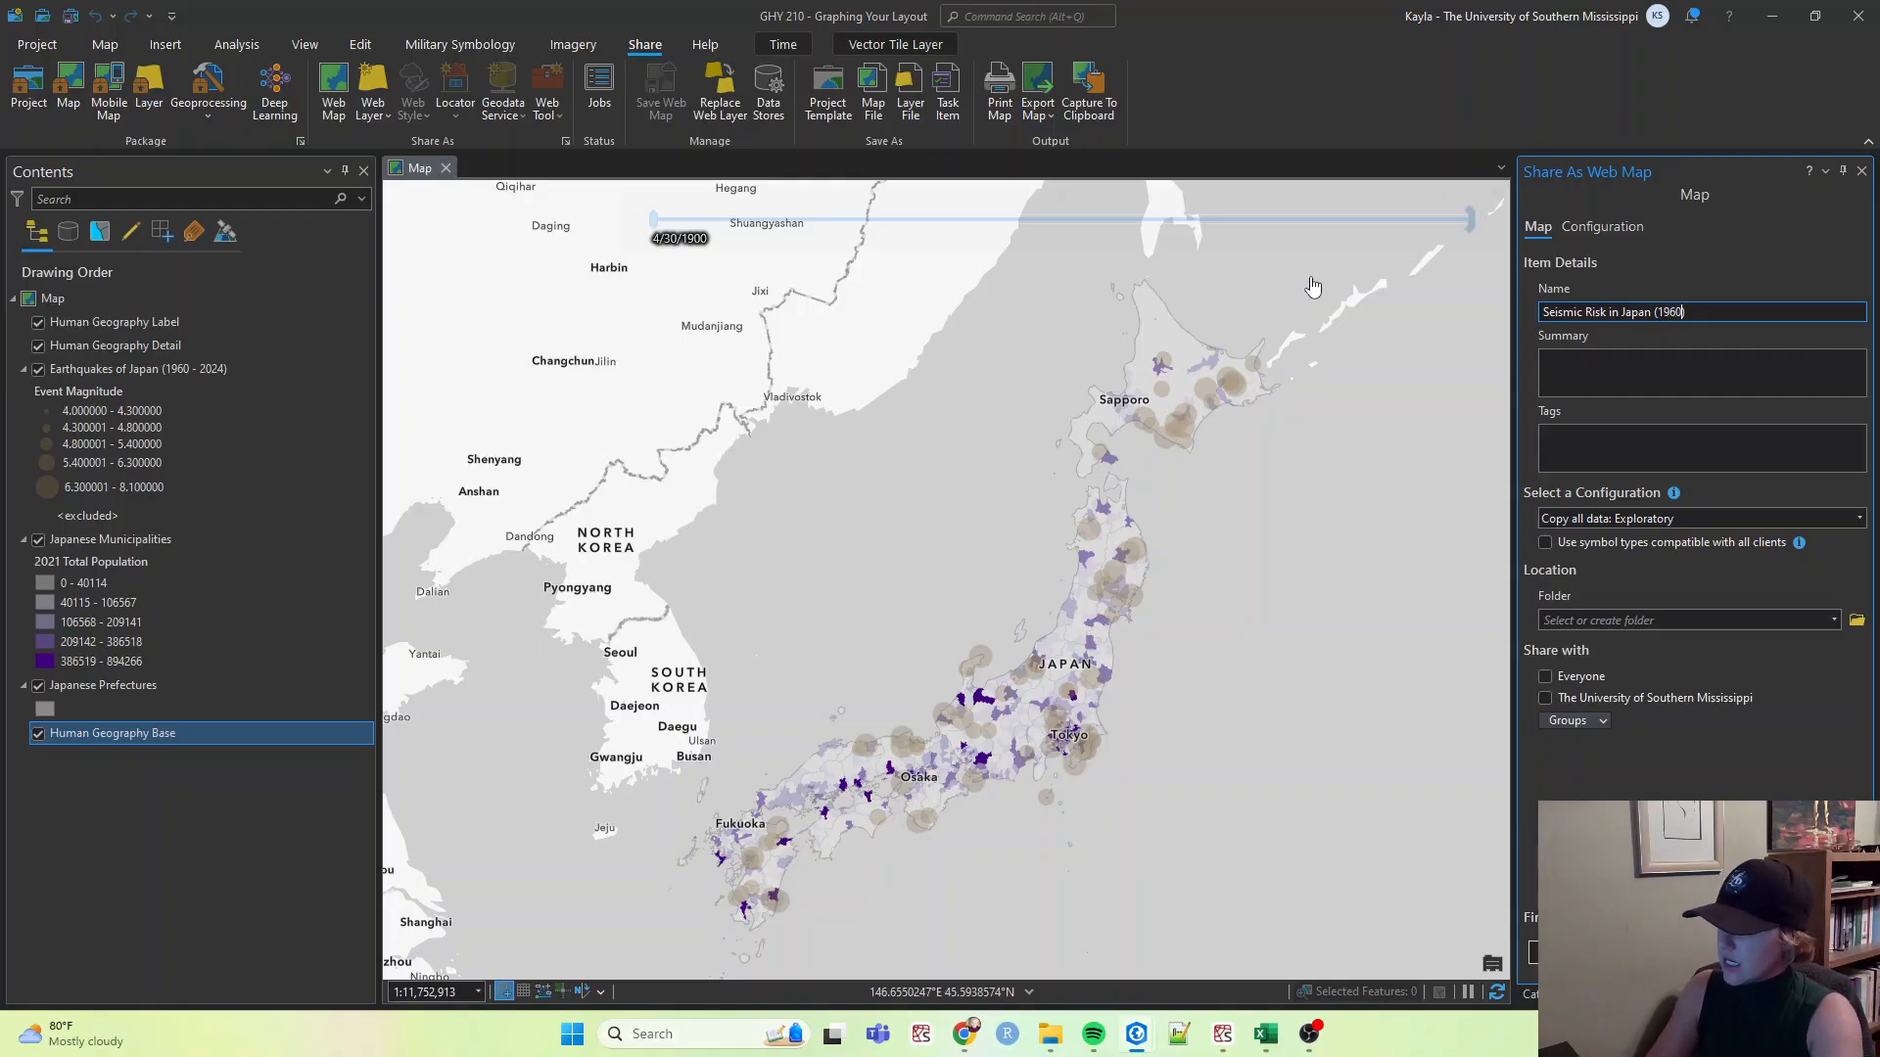
{"action": "type", "text": "2023)"}
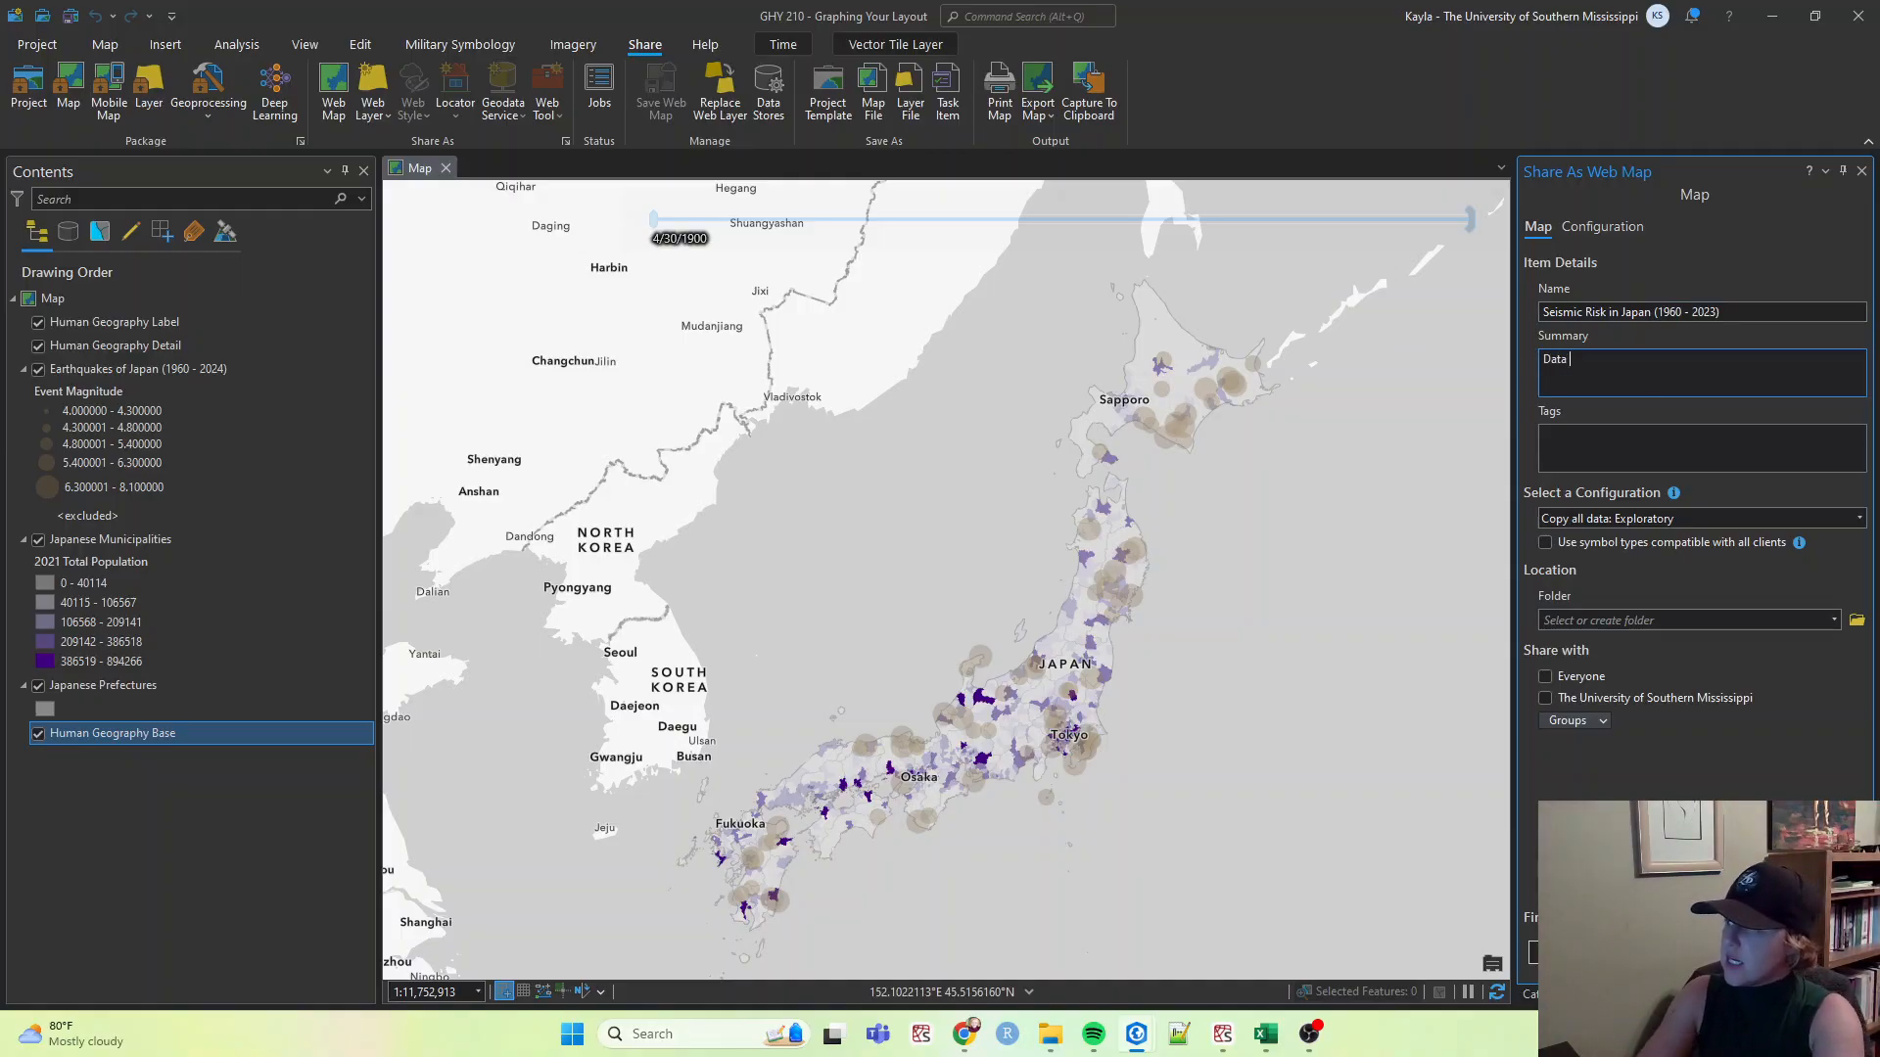
Enter the summary 'Data is taken from the USGS Hazards Program and Living Atlas.'.
{"action": "type", "text": "om the USGS Hazards"}
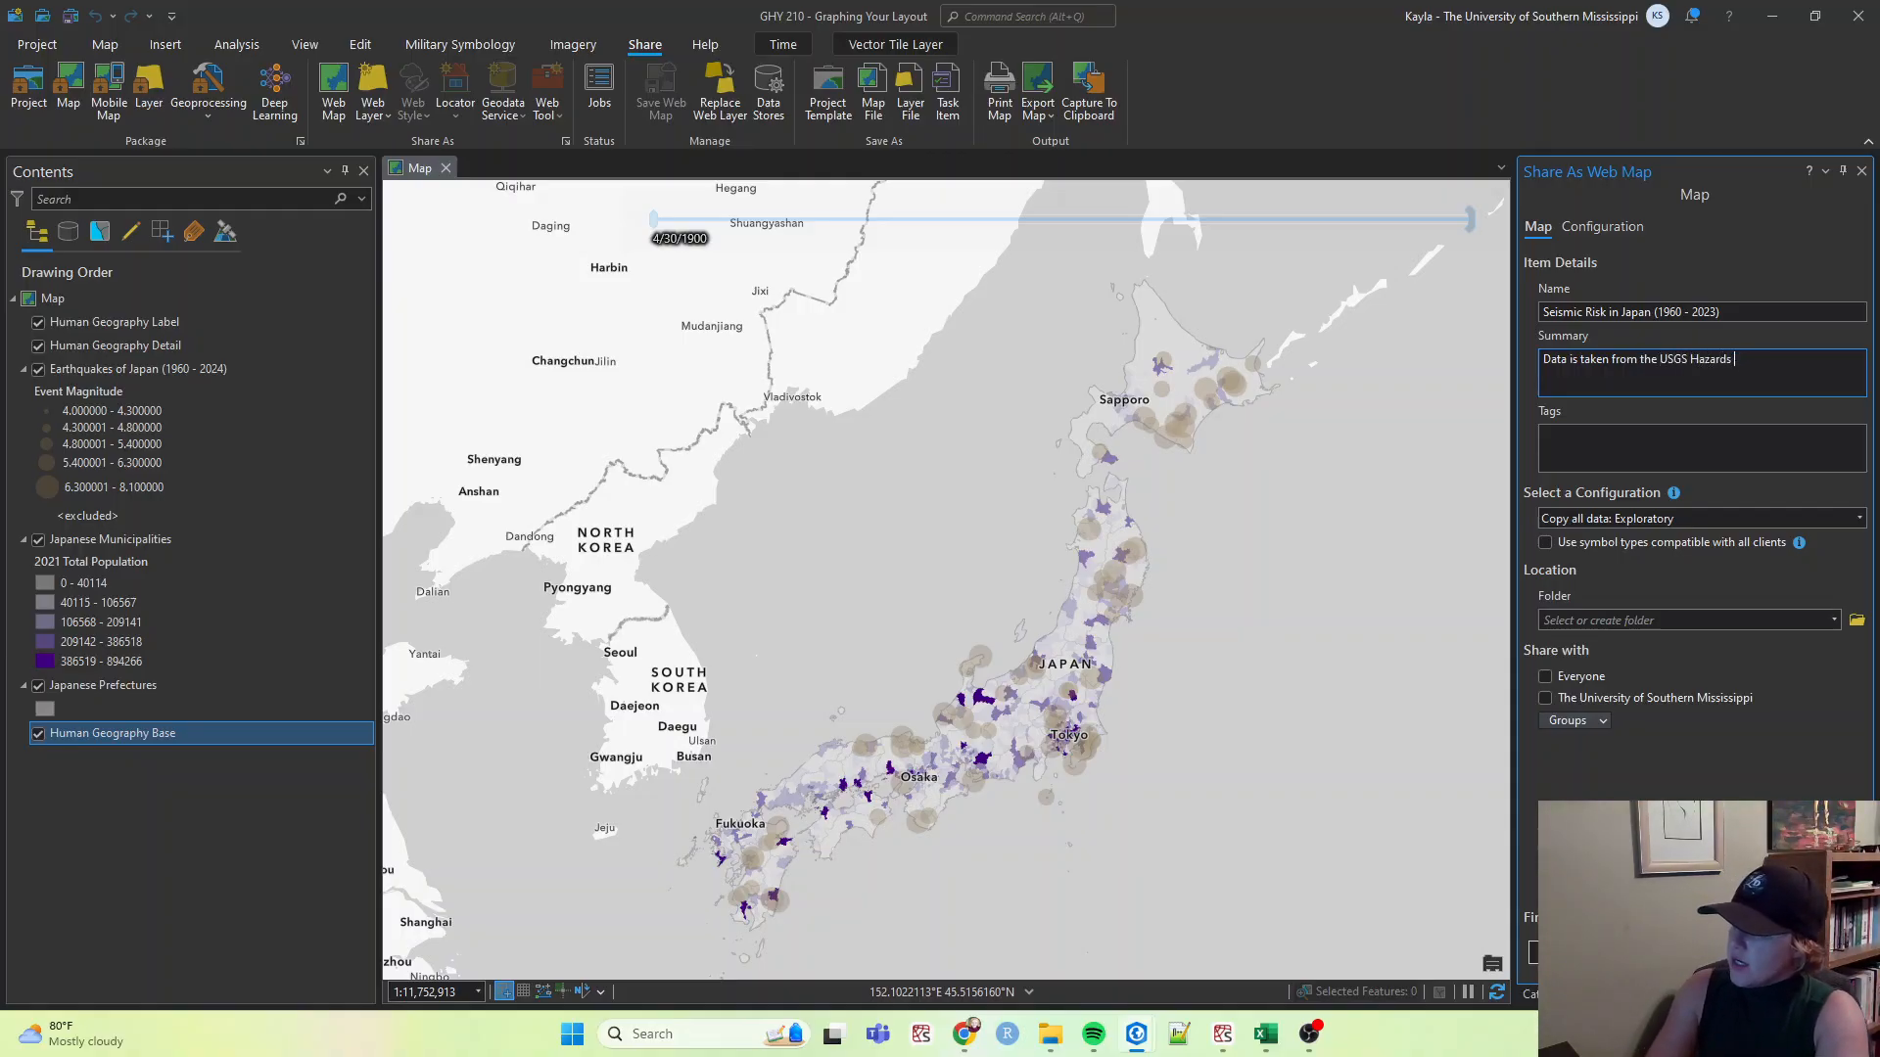
{"action": "type", "text": " Program"}
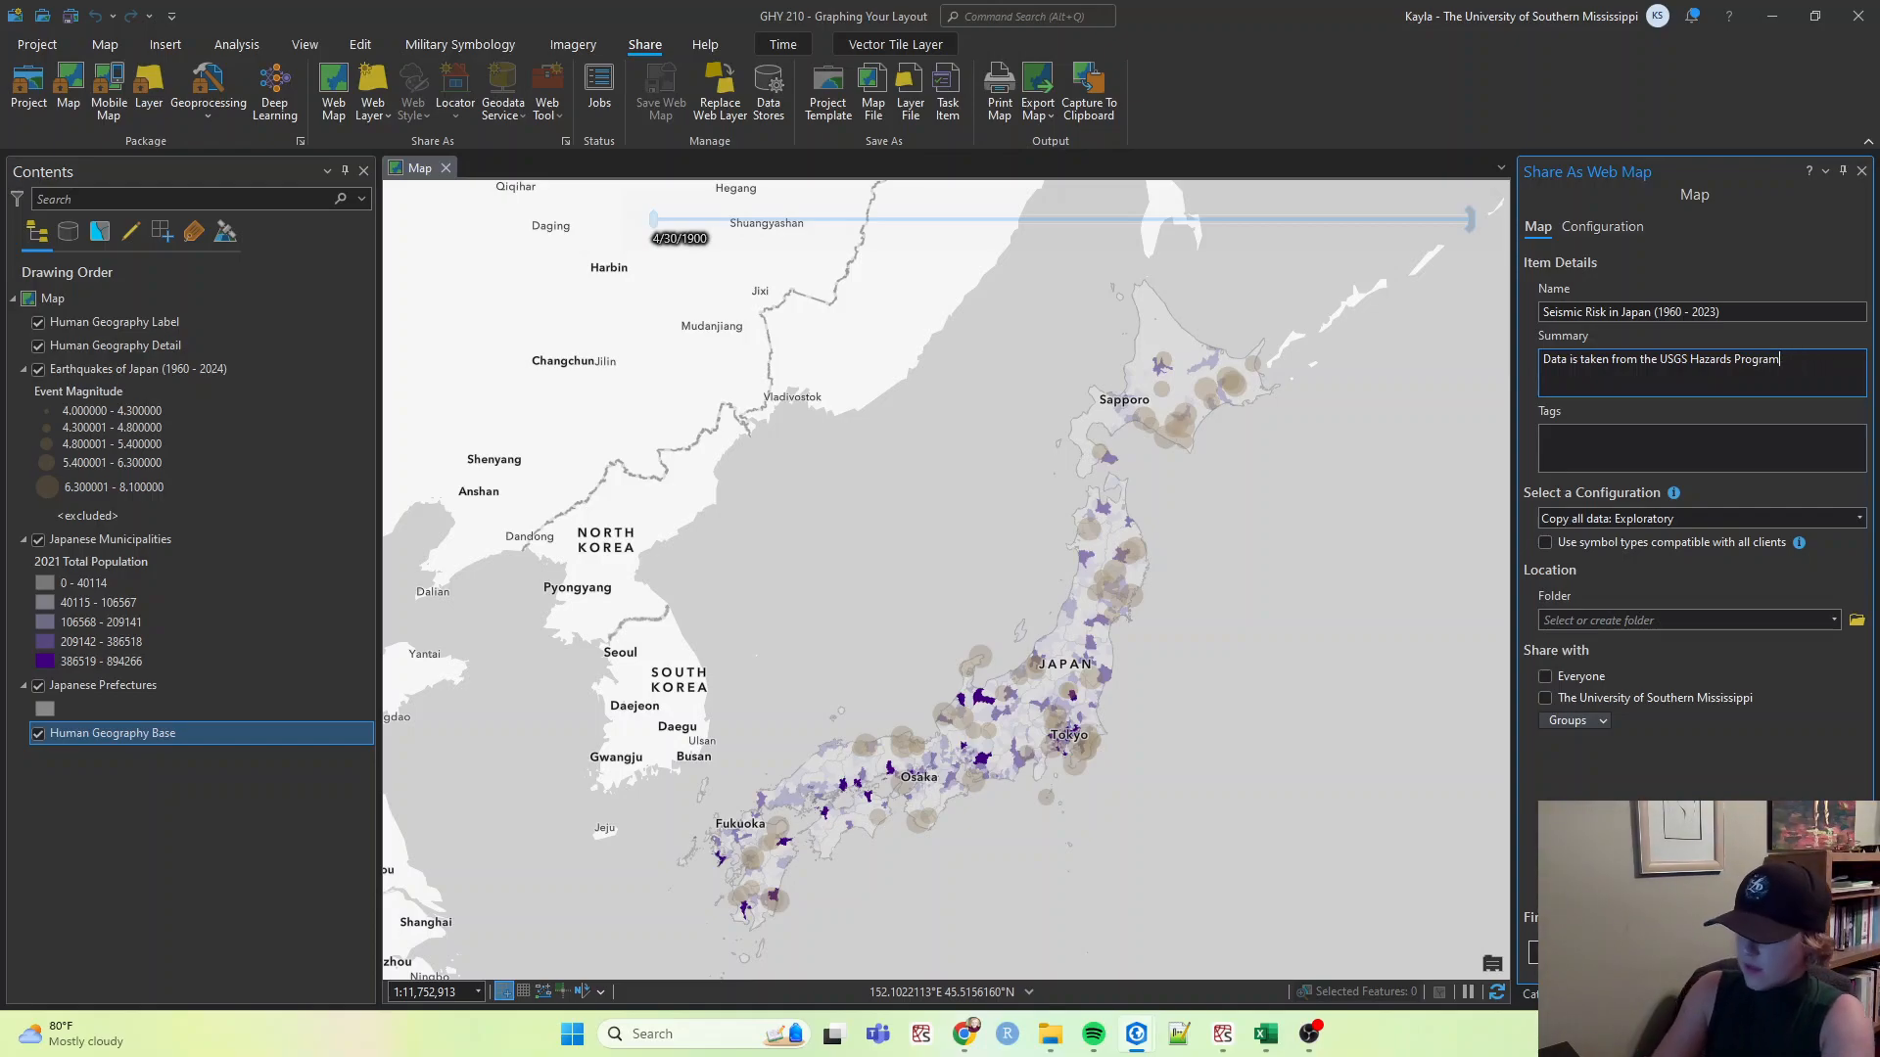
{"action": "type", "text": " and whnd"}
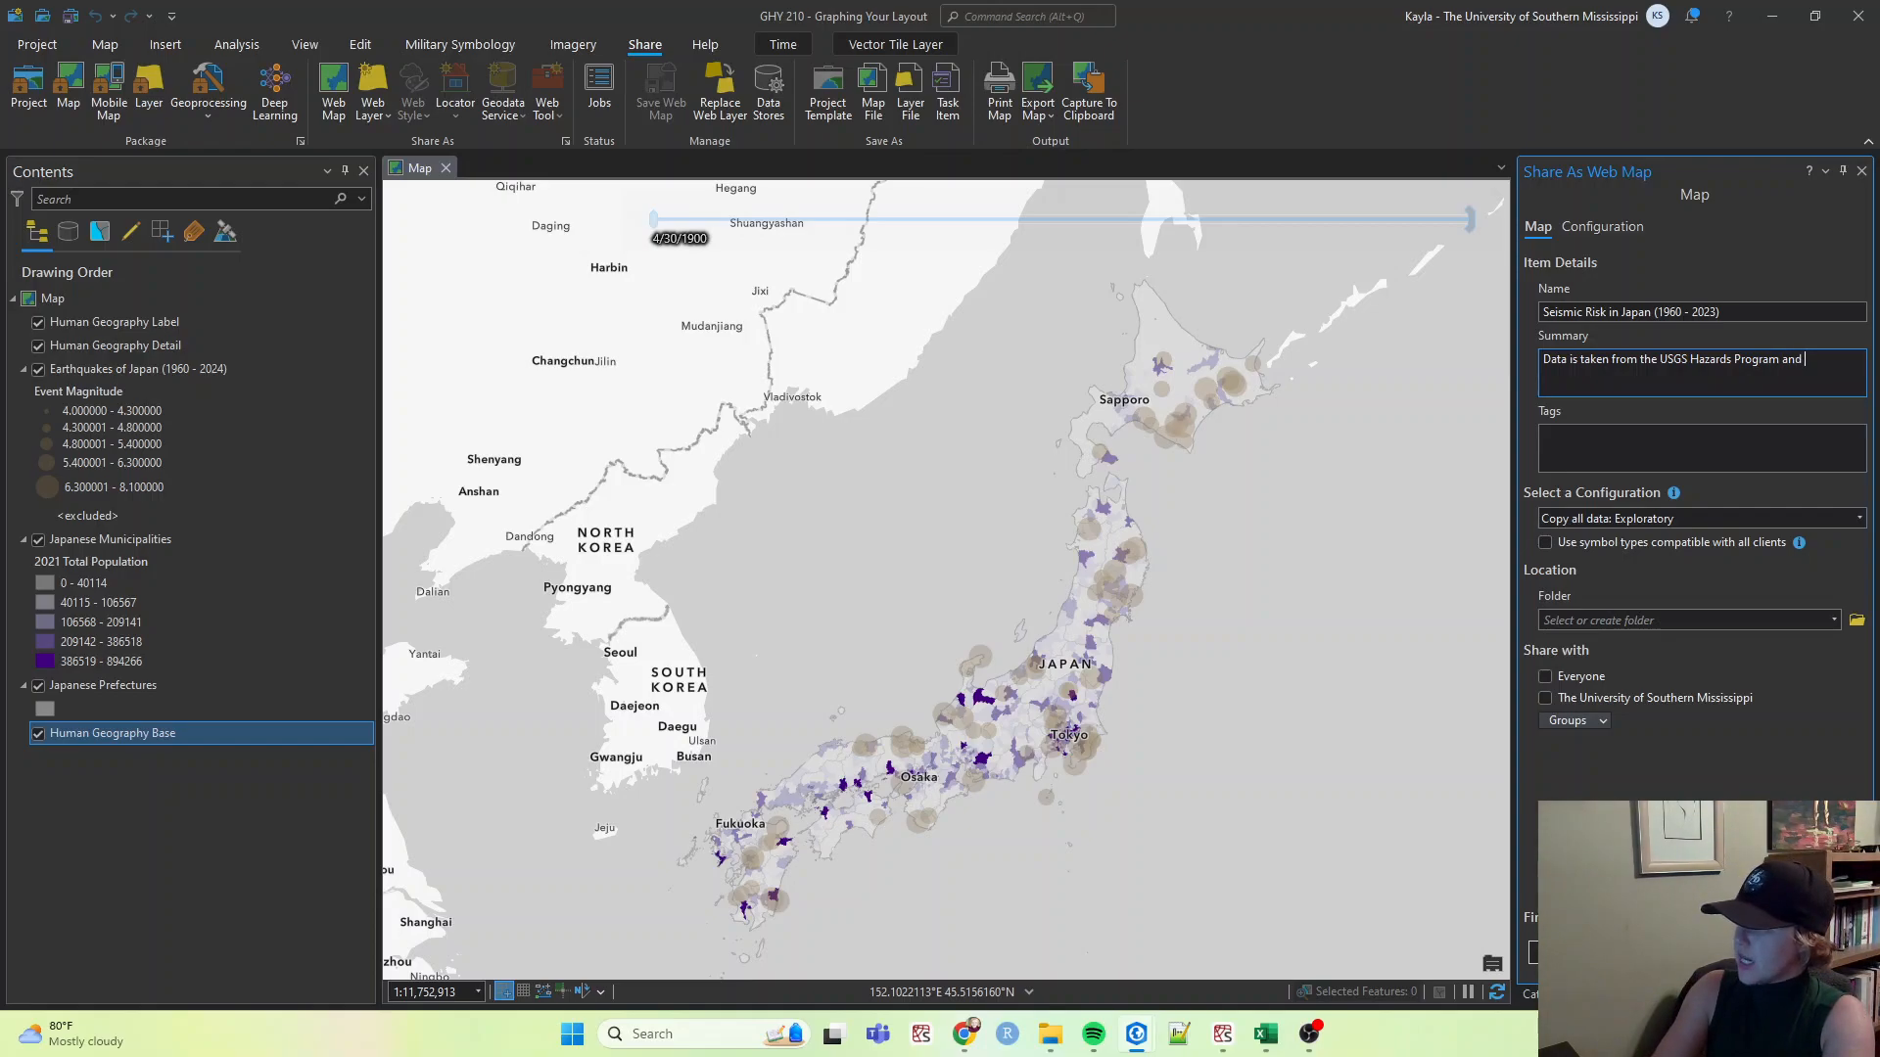
{"action": "key", "text": "BackSpace"}
{"action": "key", "text": "BackSpace"}
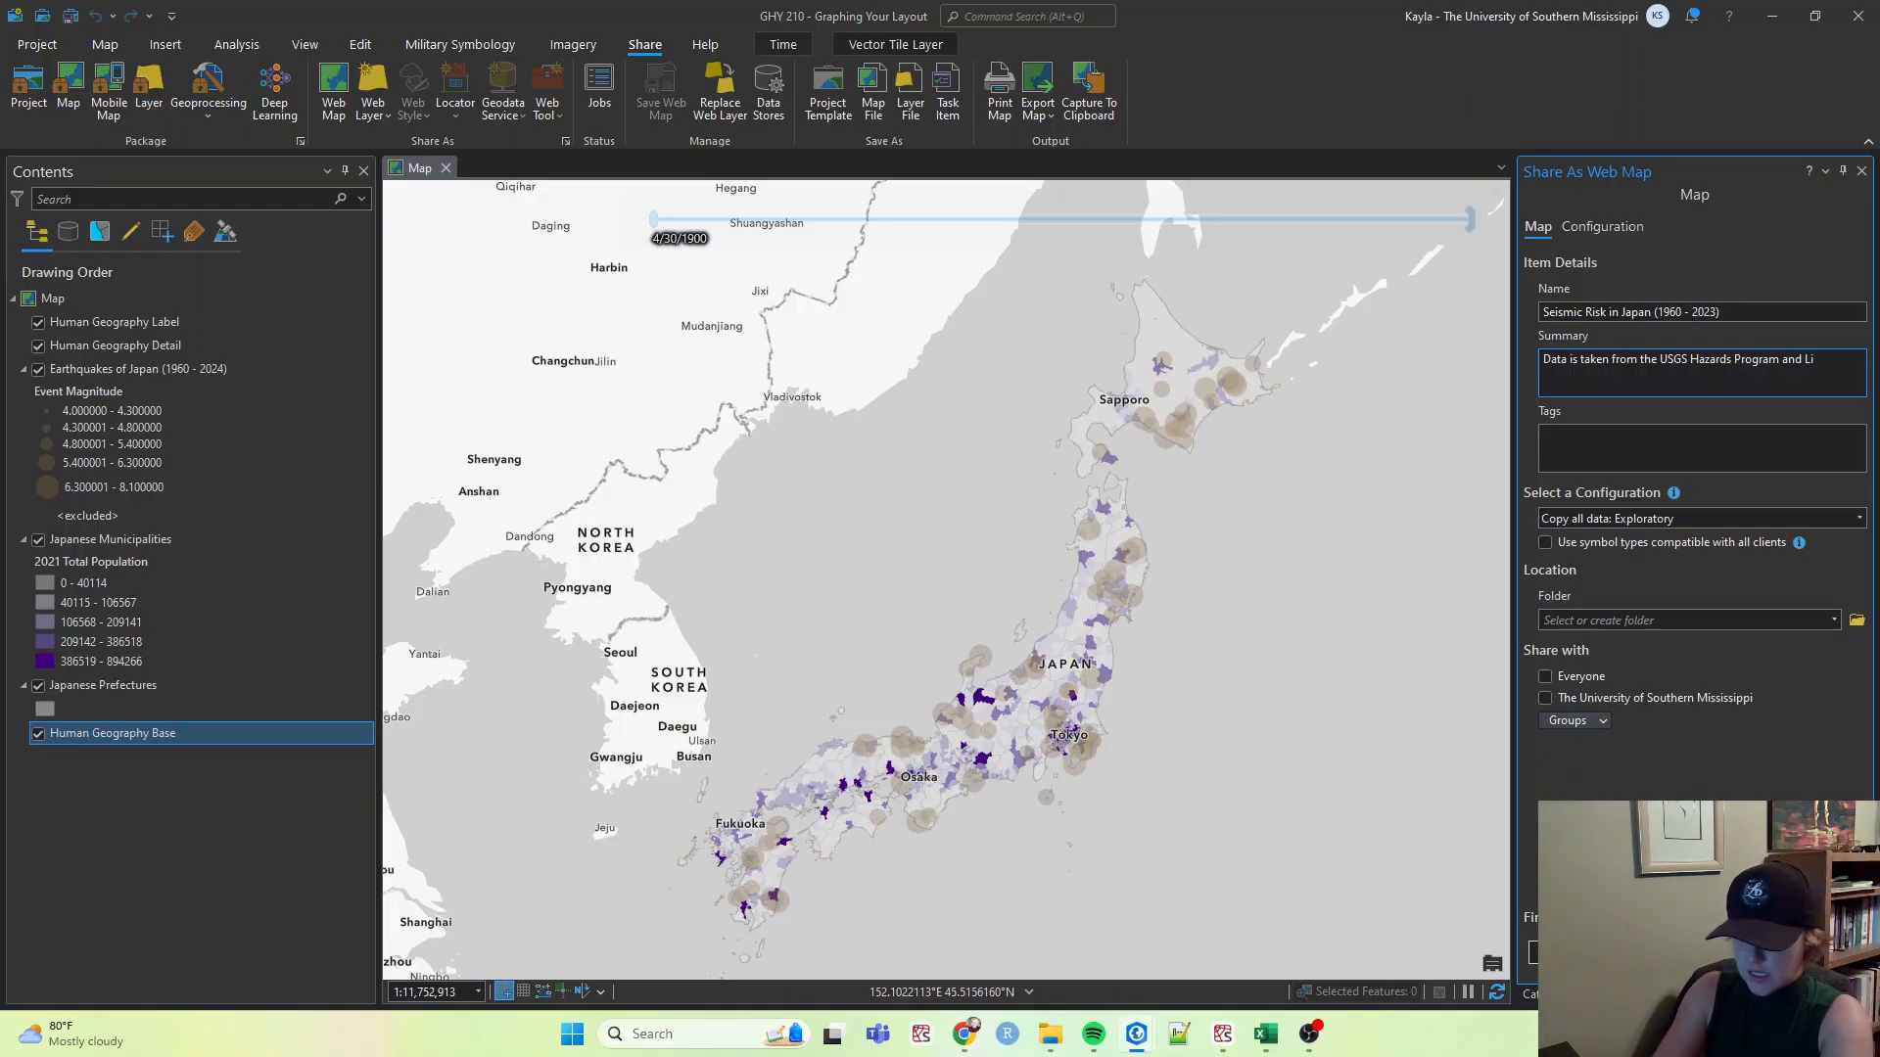
{"action": "type", "text": "ving Atlas."}
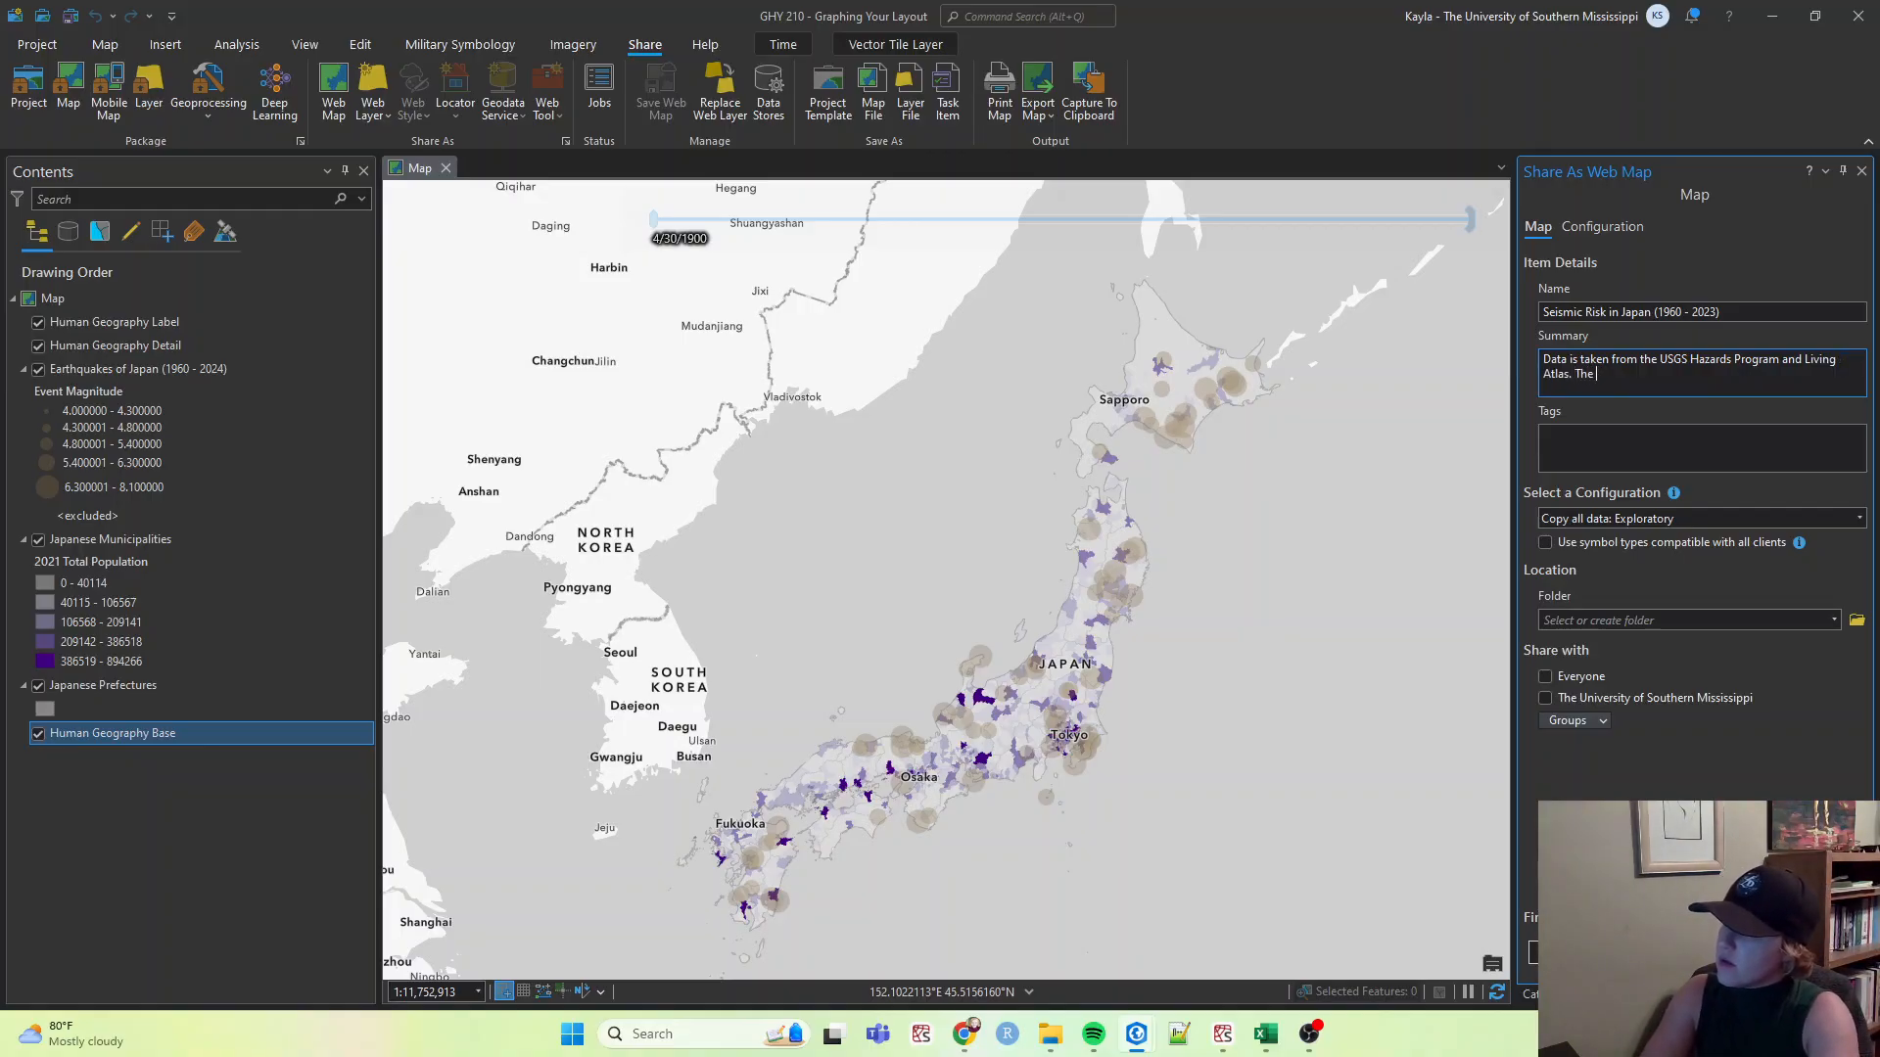
Extend the summary with 'The webmap shows the locations of earthquakes from 1960 - 2024 that have a magnitude greater than 4.0.'.
{"action": "type", "text": "The webmap shh"}
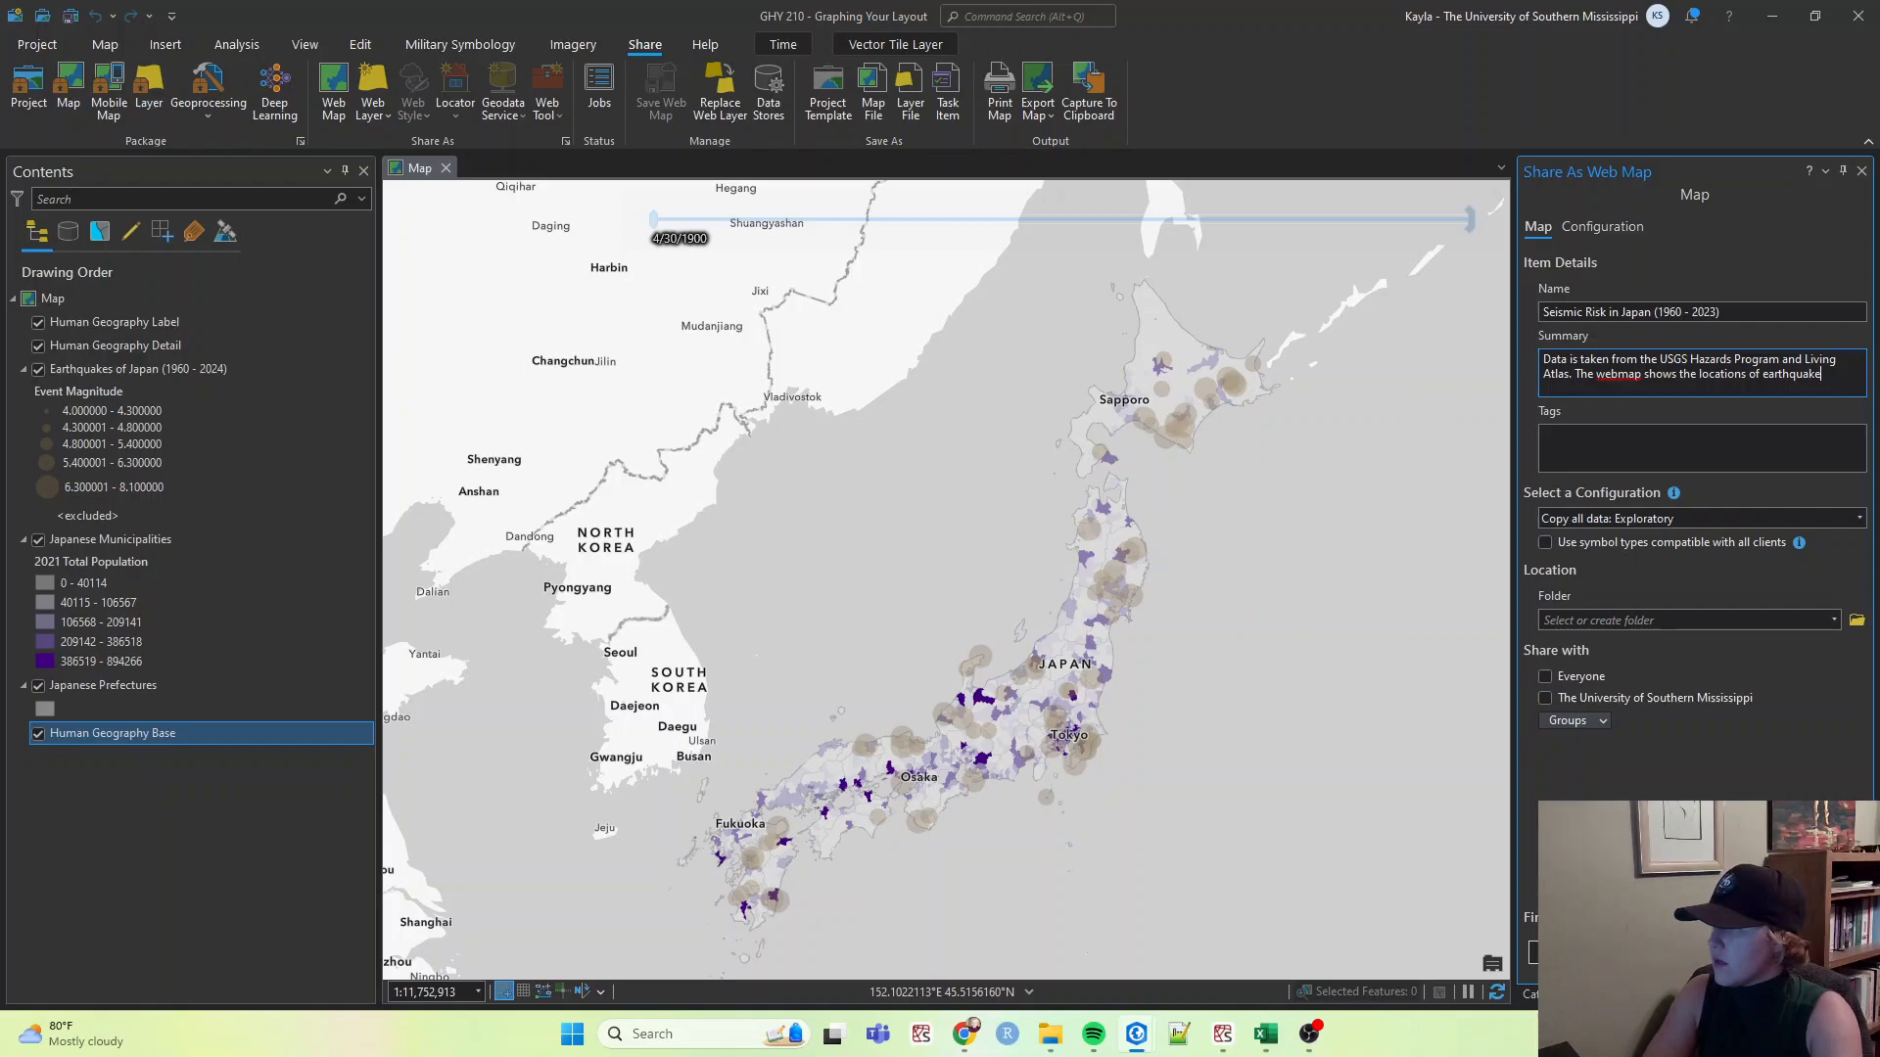
{"action": "type", "text": "m 1"}
{"action": "key", "text": "BackSpace"}
{"action": "key", "text": "BackSpace"}
{"action": "key", "text": "BackSpace"}
{"action": "key", "text": "BackSpace"}
{"action": "key", "text": "BackSpace"}
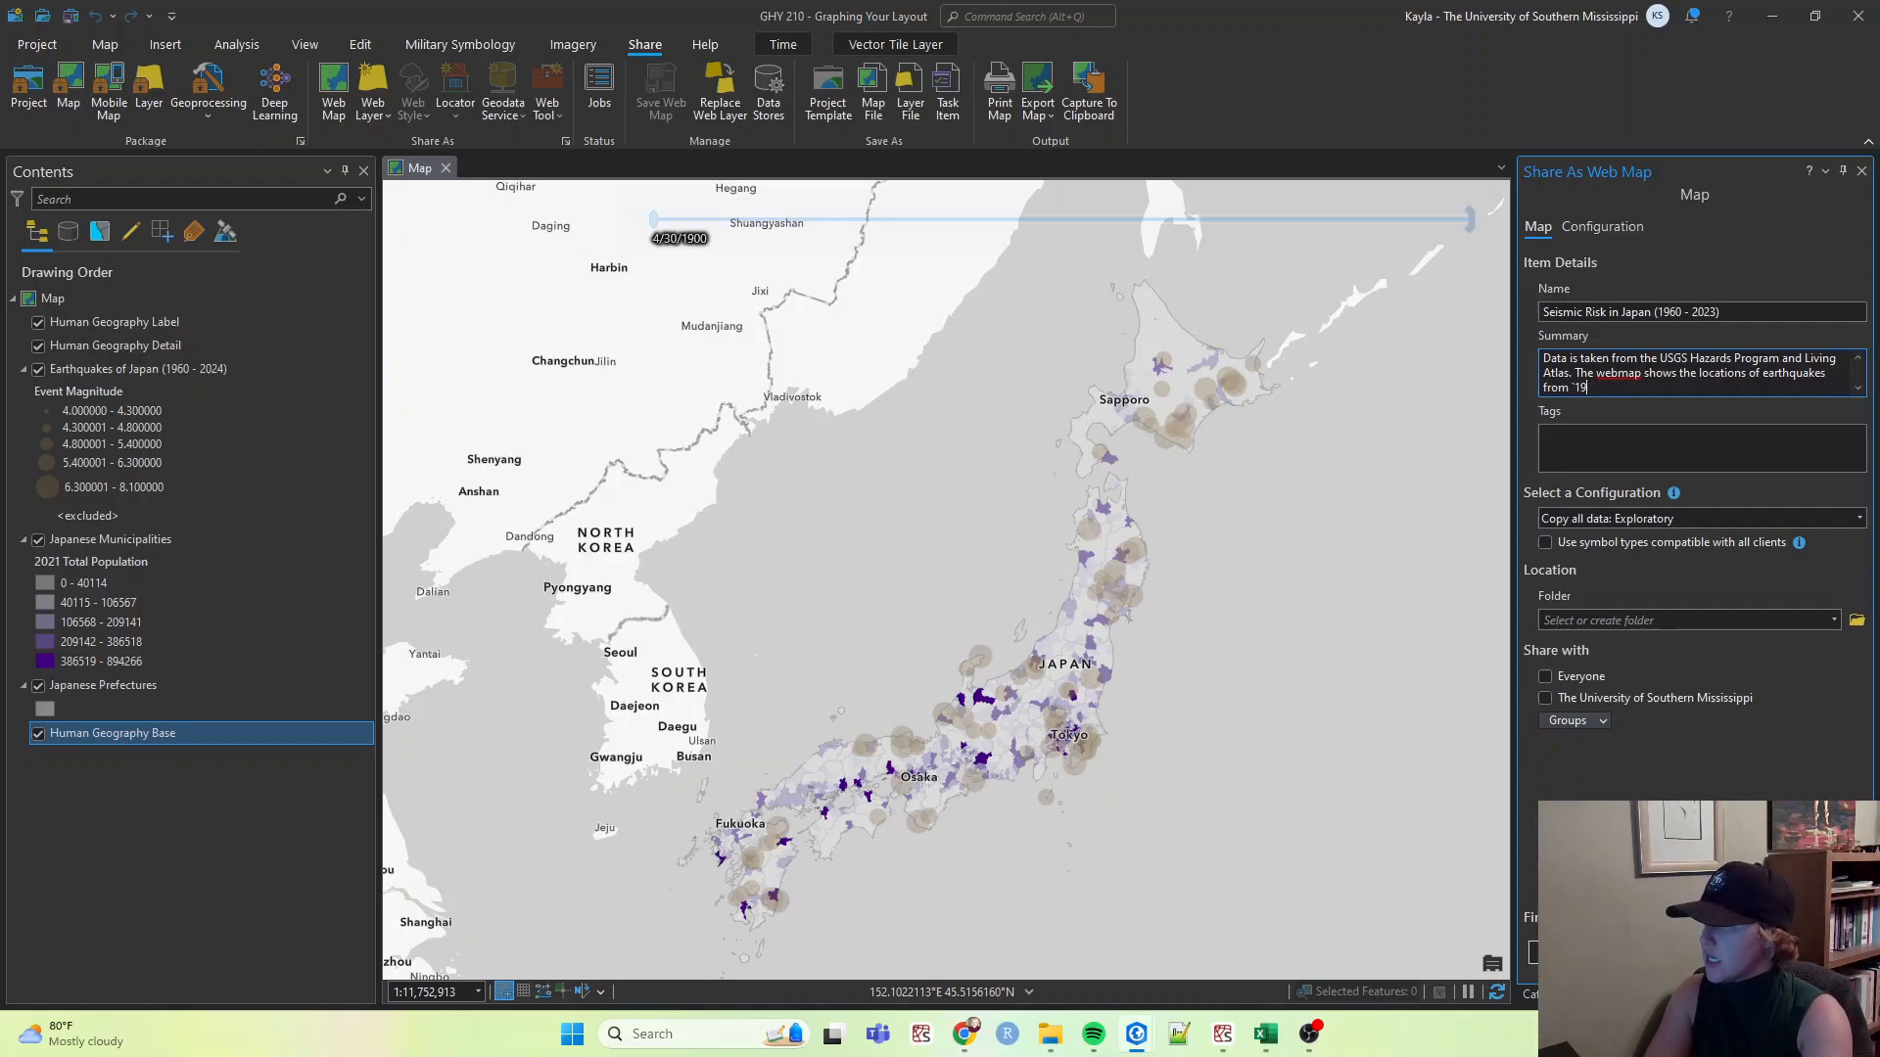
{"action": "type", "text": "1960 "}
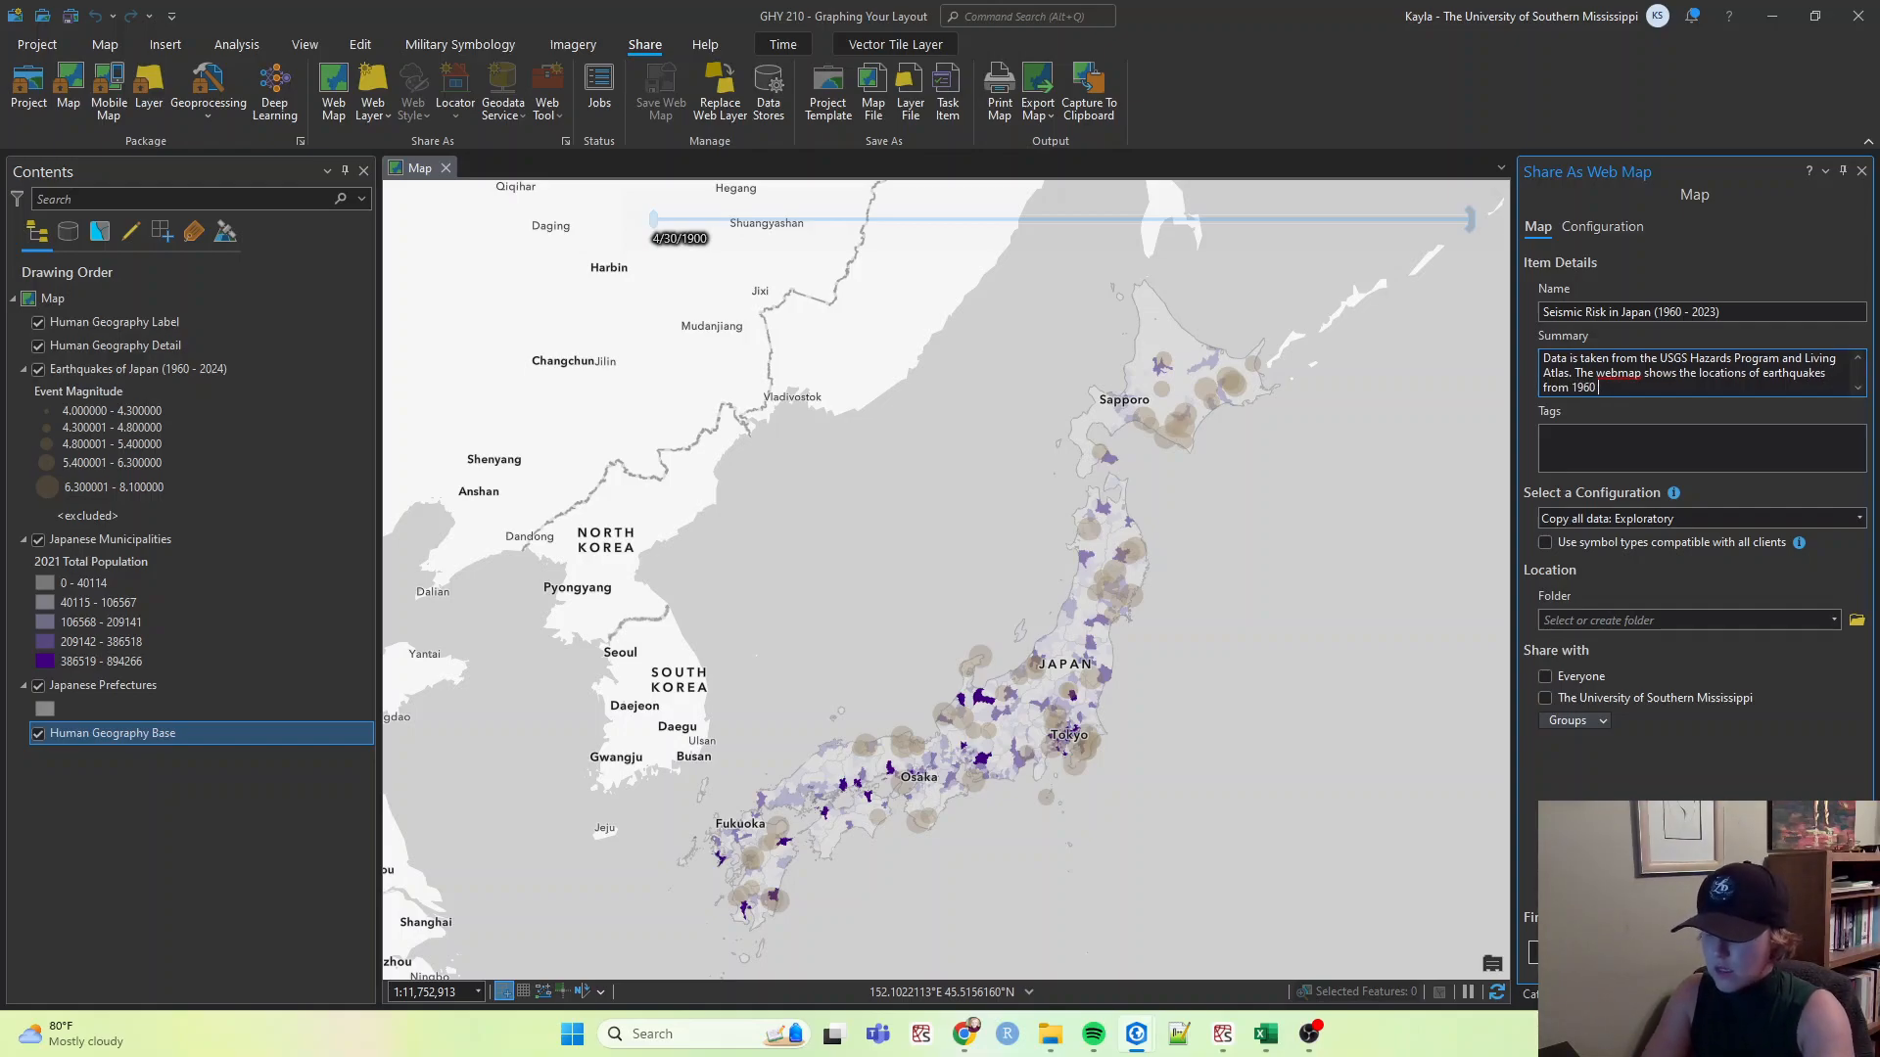
{"action": "type", "text": "- 20"}
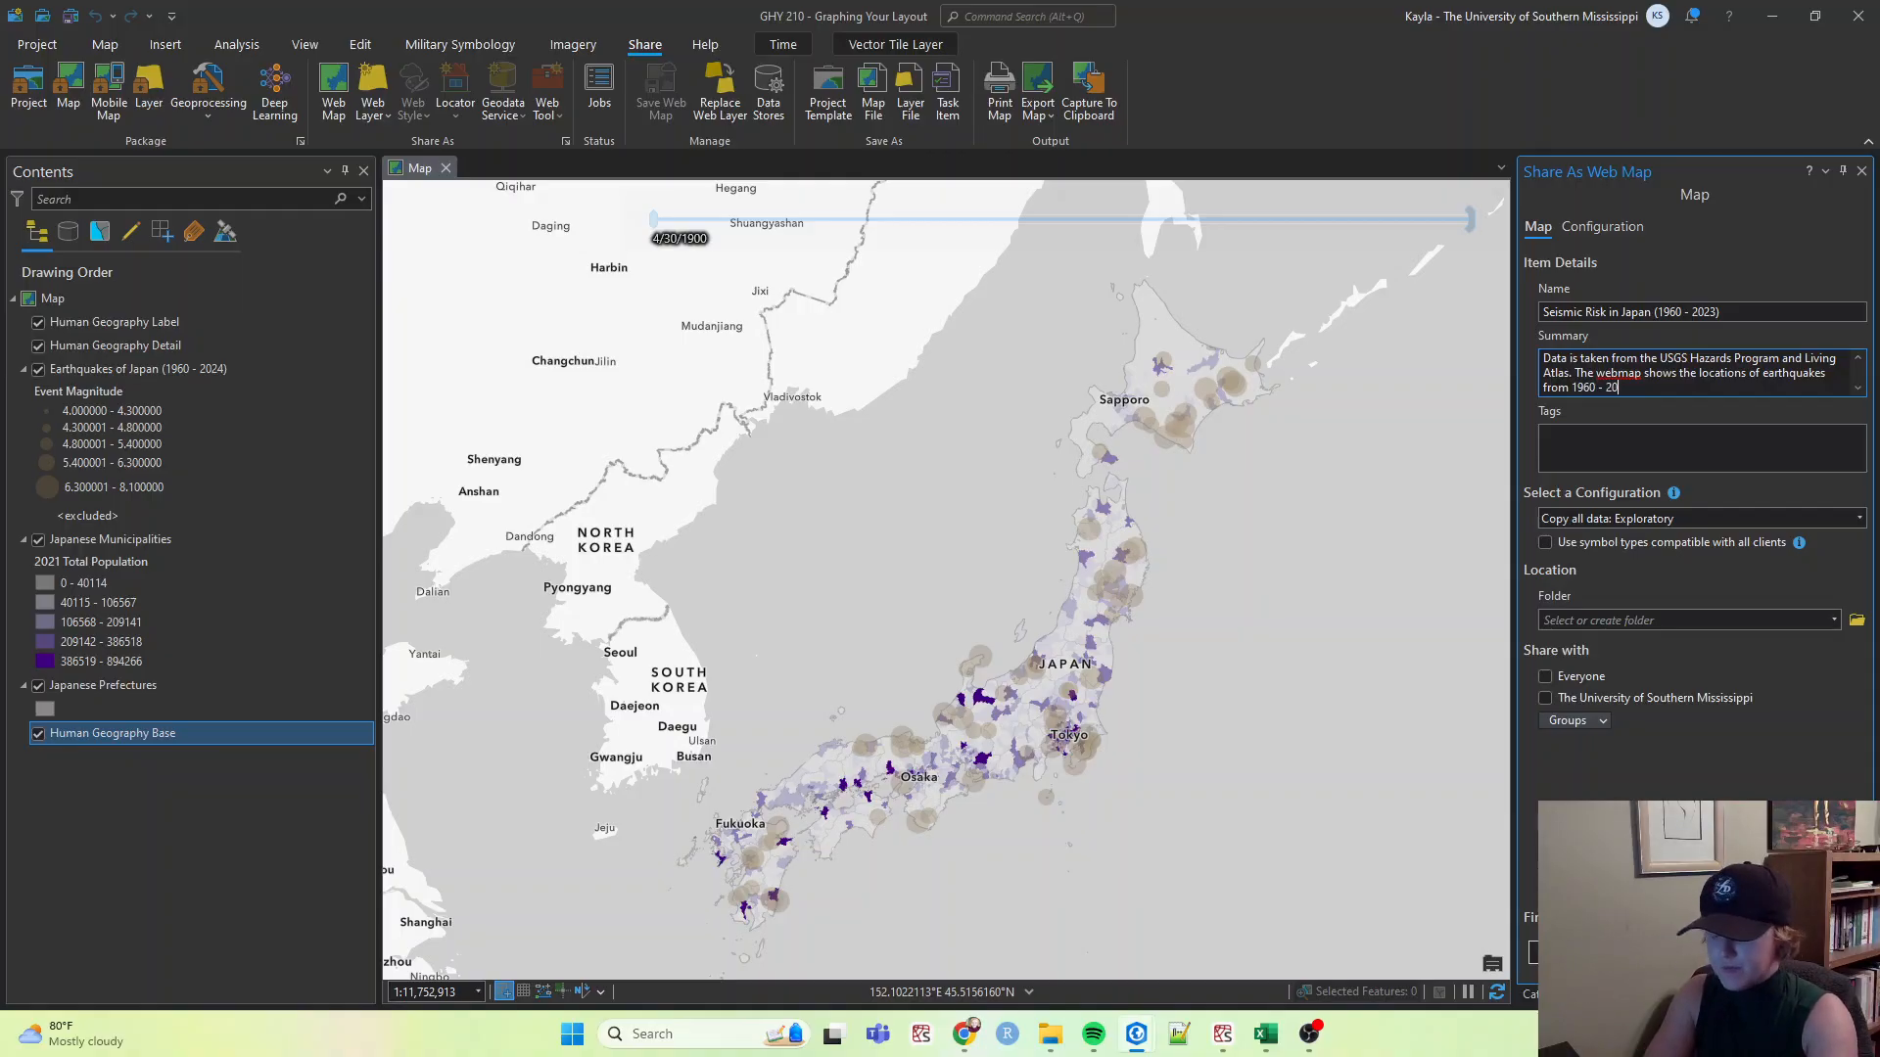
{"action": "type", "text": "24 that have"}
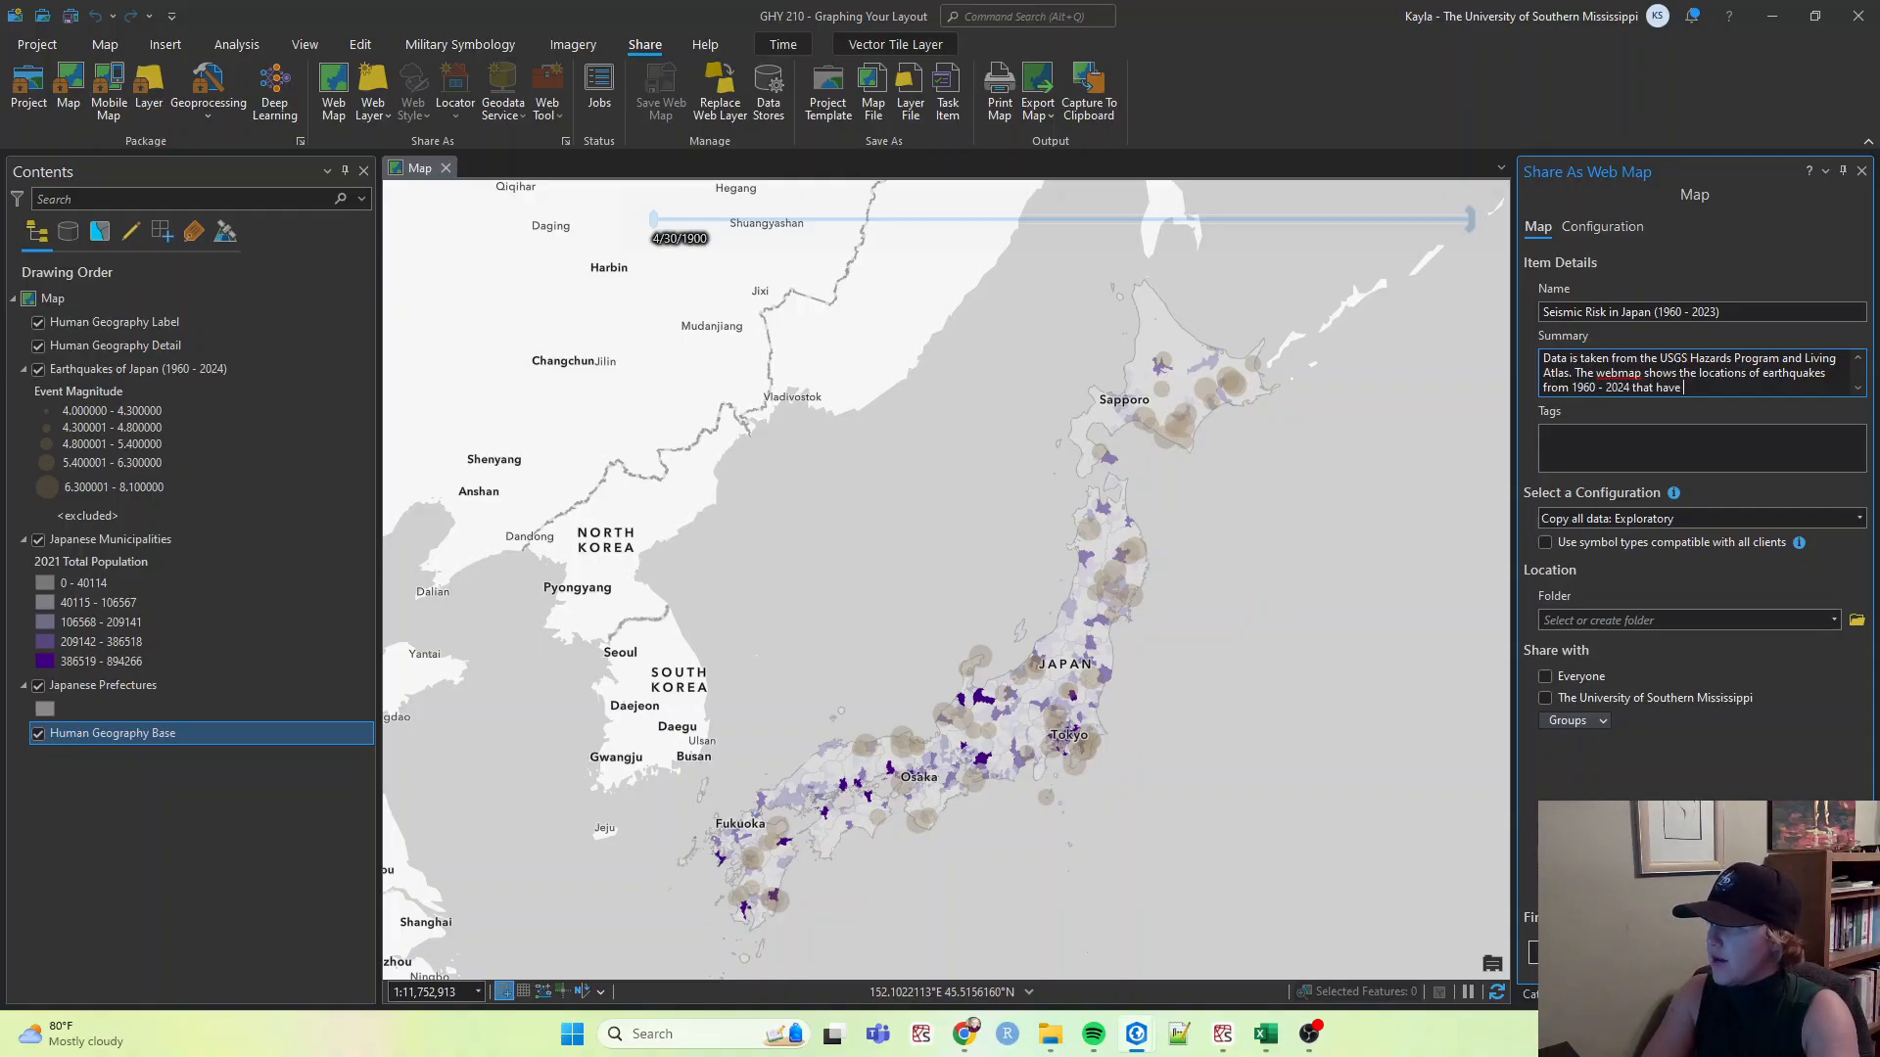
{"action": "type", "text": " a magnitude of"}
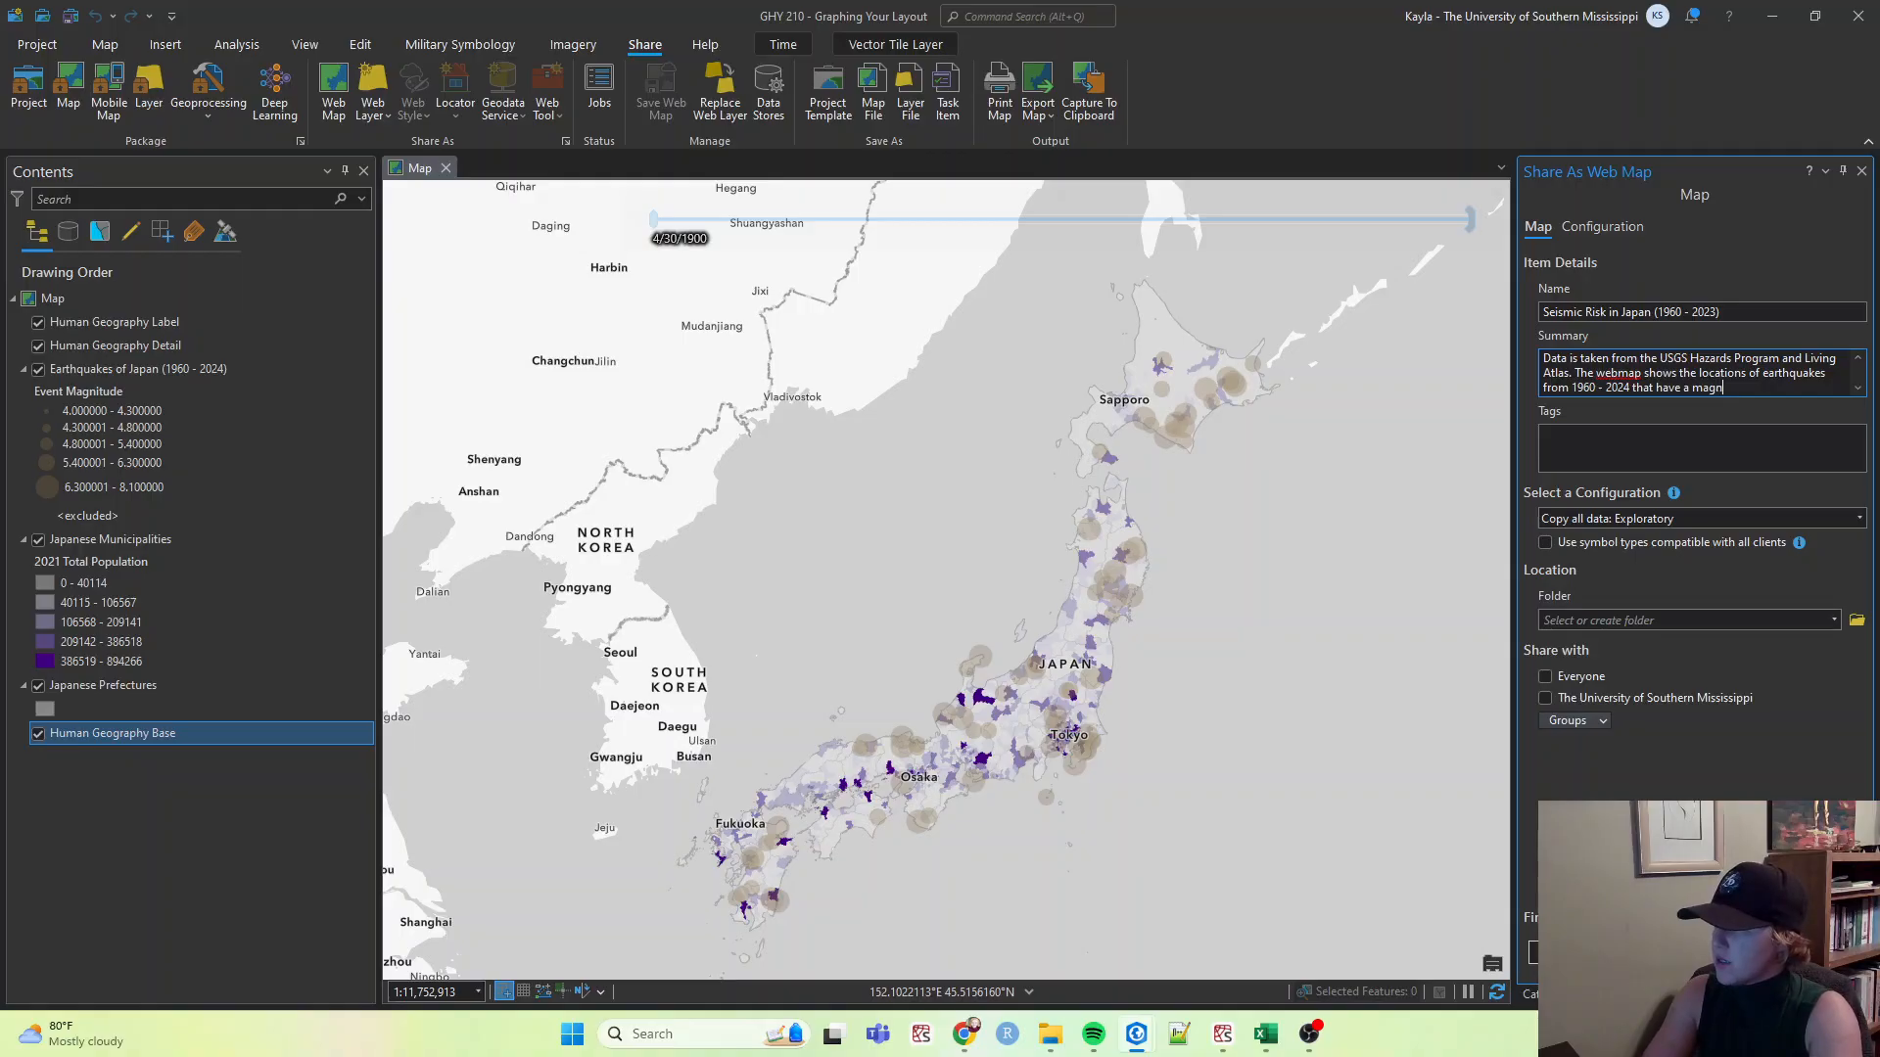
{"action": "key", "text": "BackSpace"}
{"action": "key", "text": "BackSpace"}
{"action": "type", "text": "gnitude gr"}
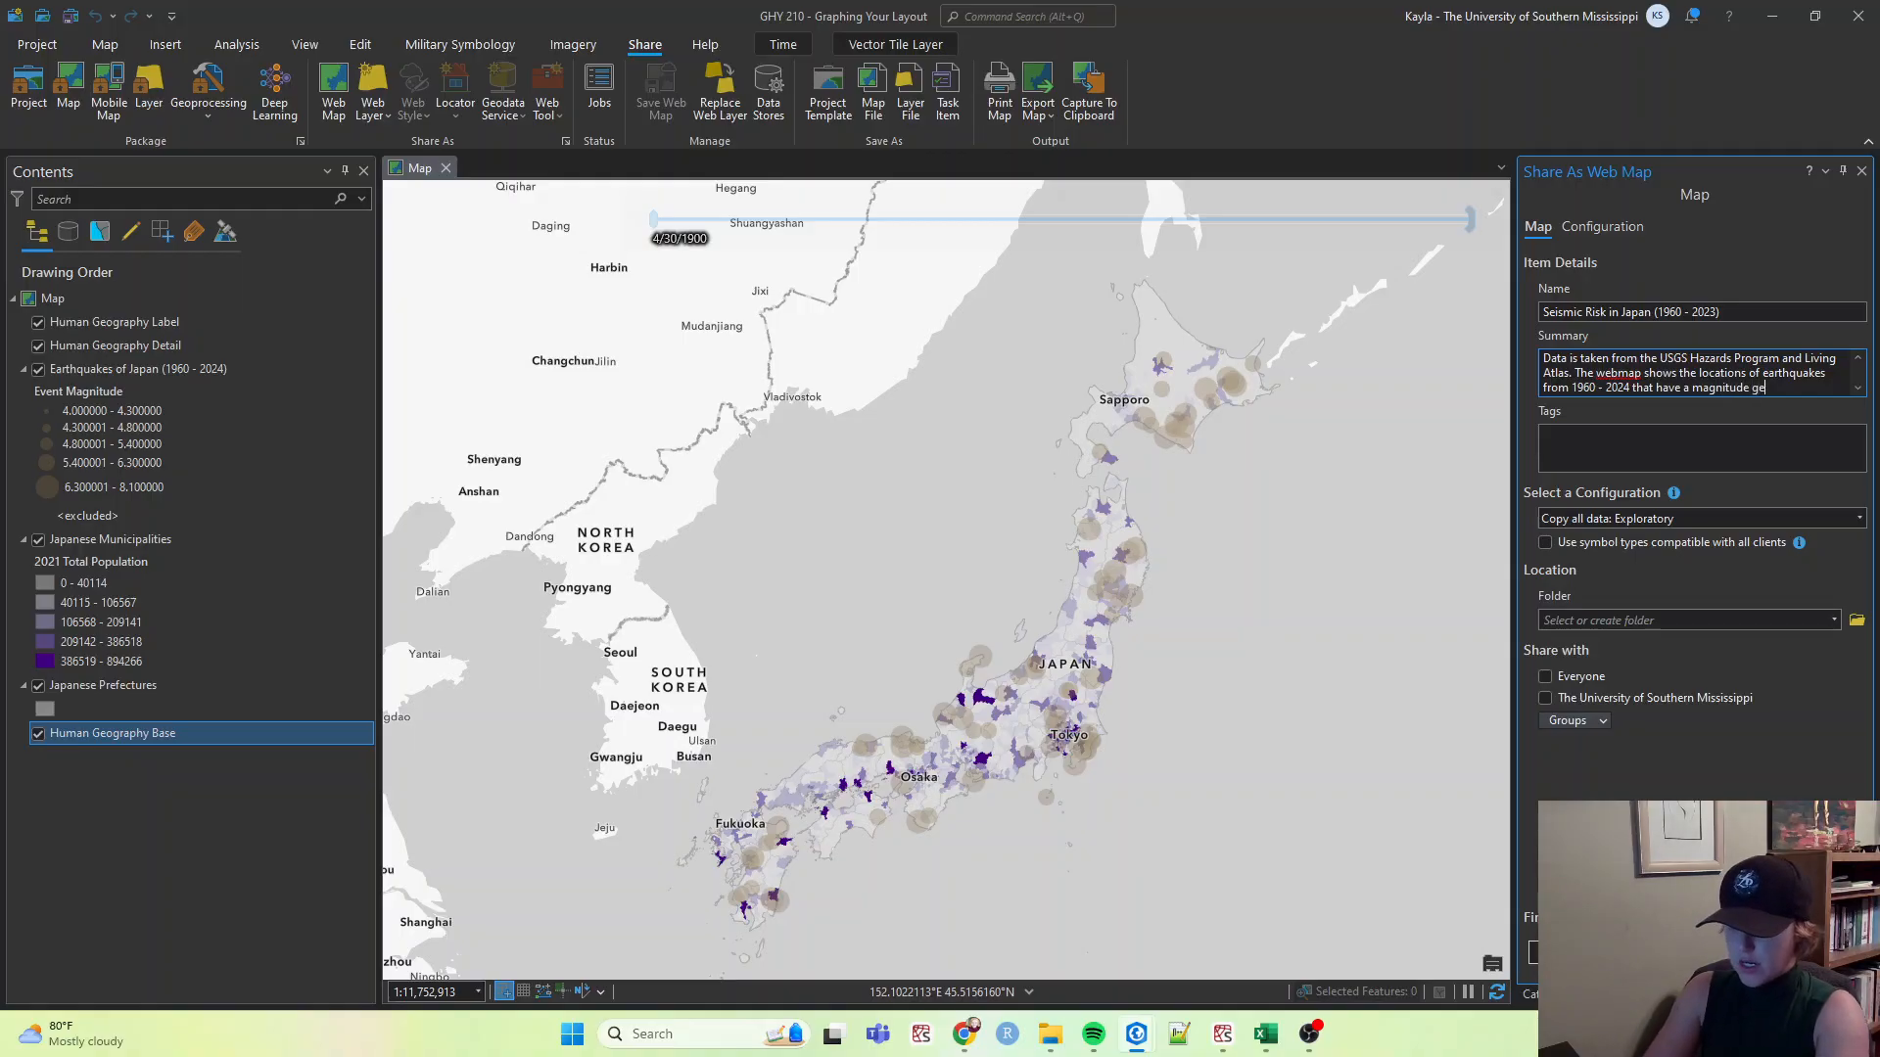
{"action": "type", "text": "eater than 4.0"}
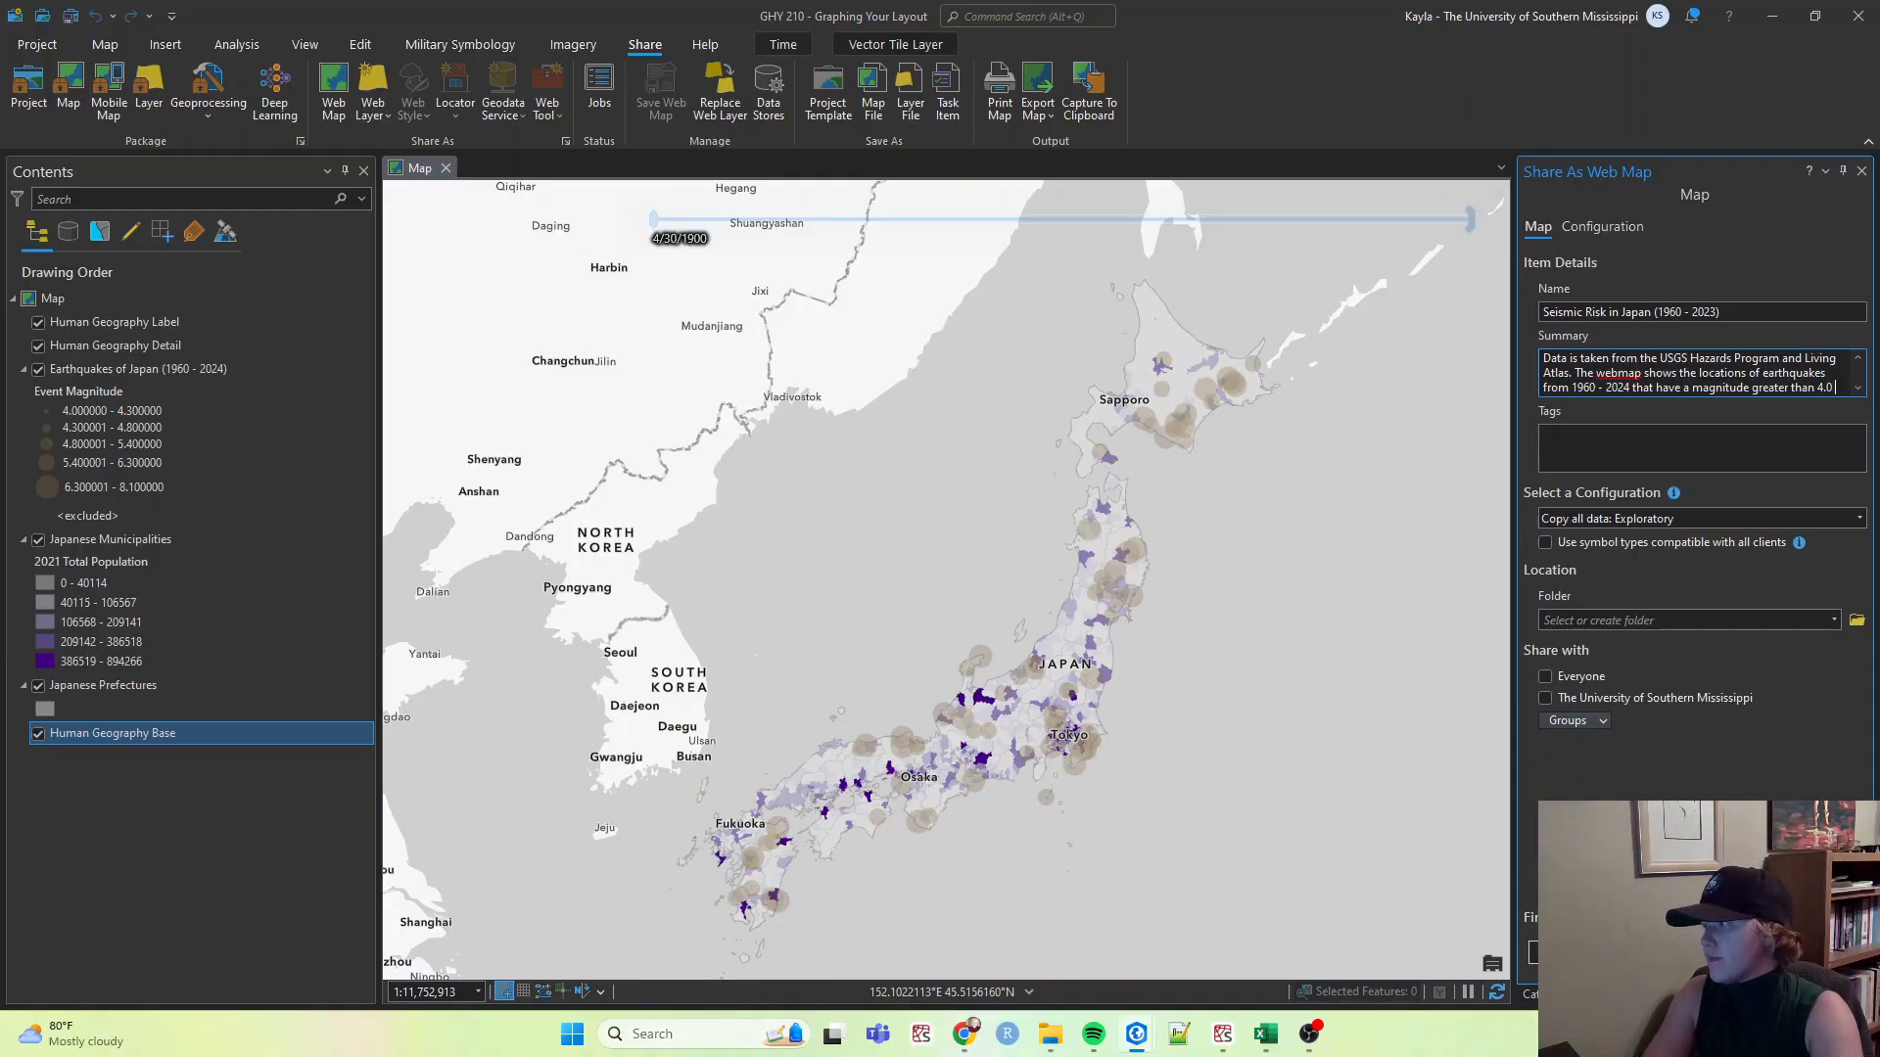
{"action": "type", "text": "."}
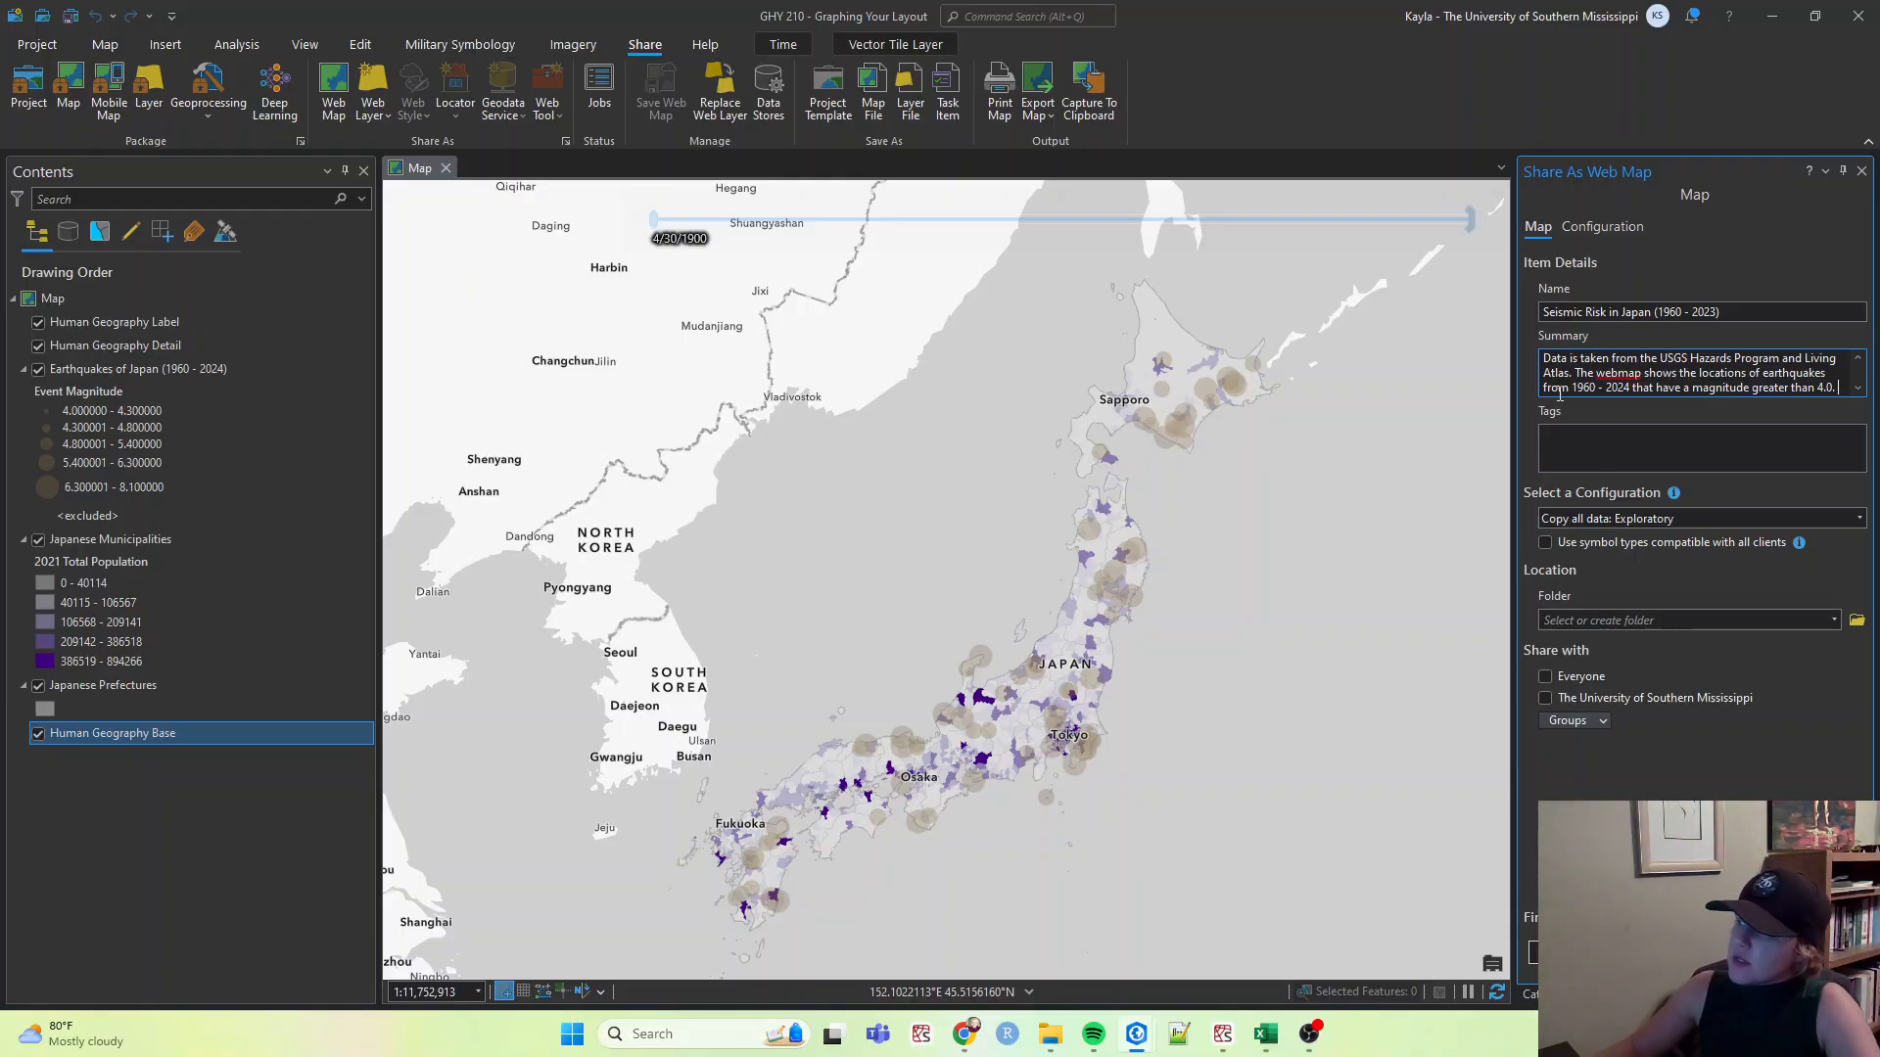
Add the tags Japan, Earthquake and Seismic Risk to the web map.
{"action": "left_click_drag", "start_coordinate": [1544, 361], "coordinate": [1877, 401]}
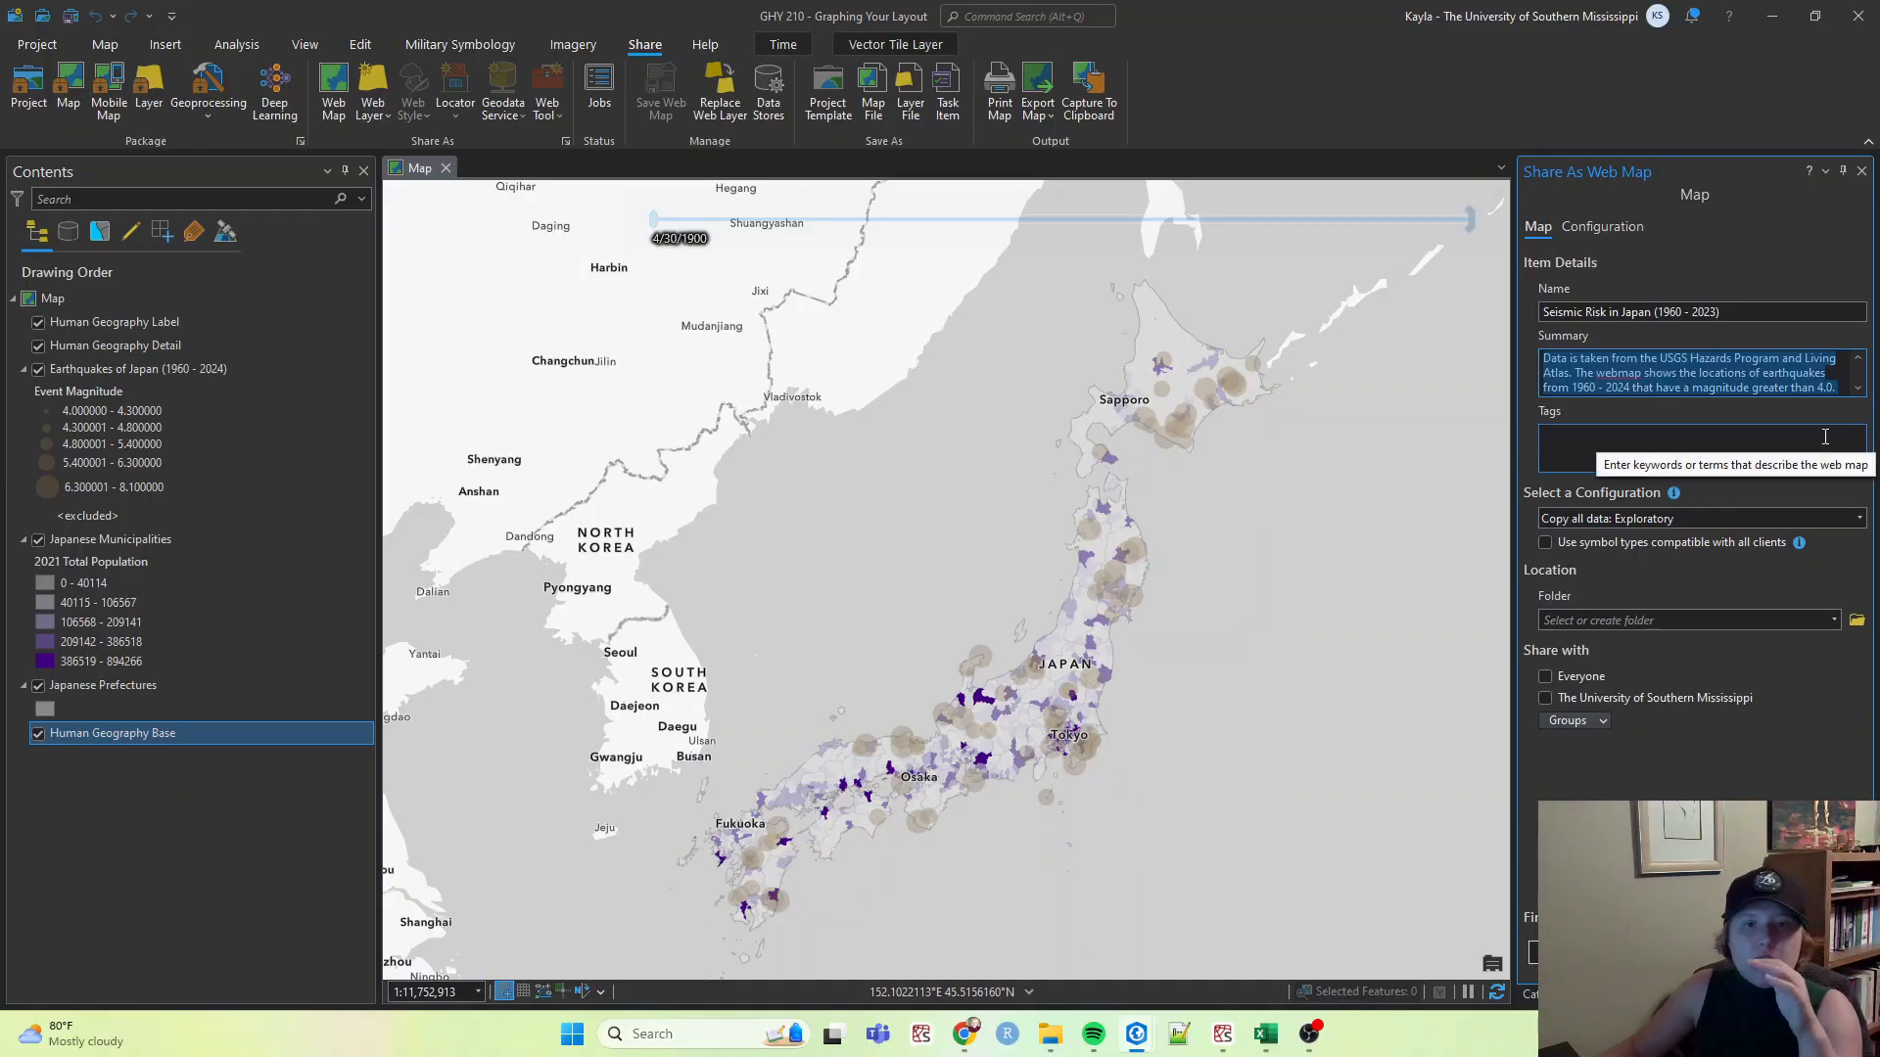
{"action": "left_click", "coordinate": [1630, 442]}
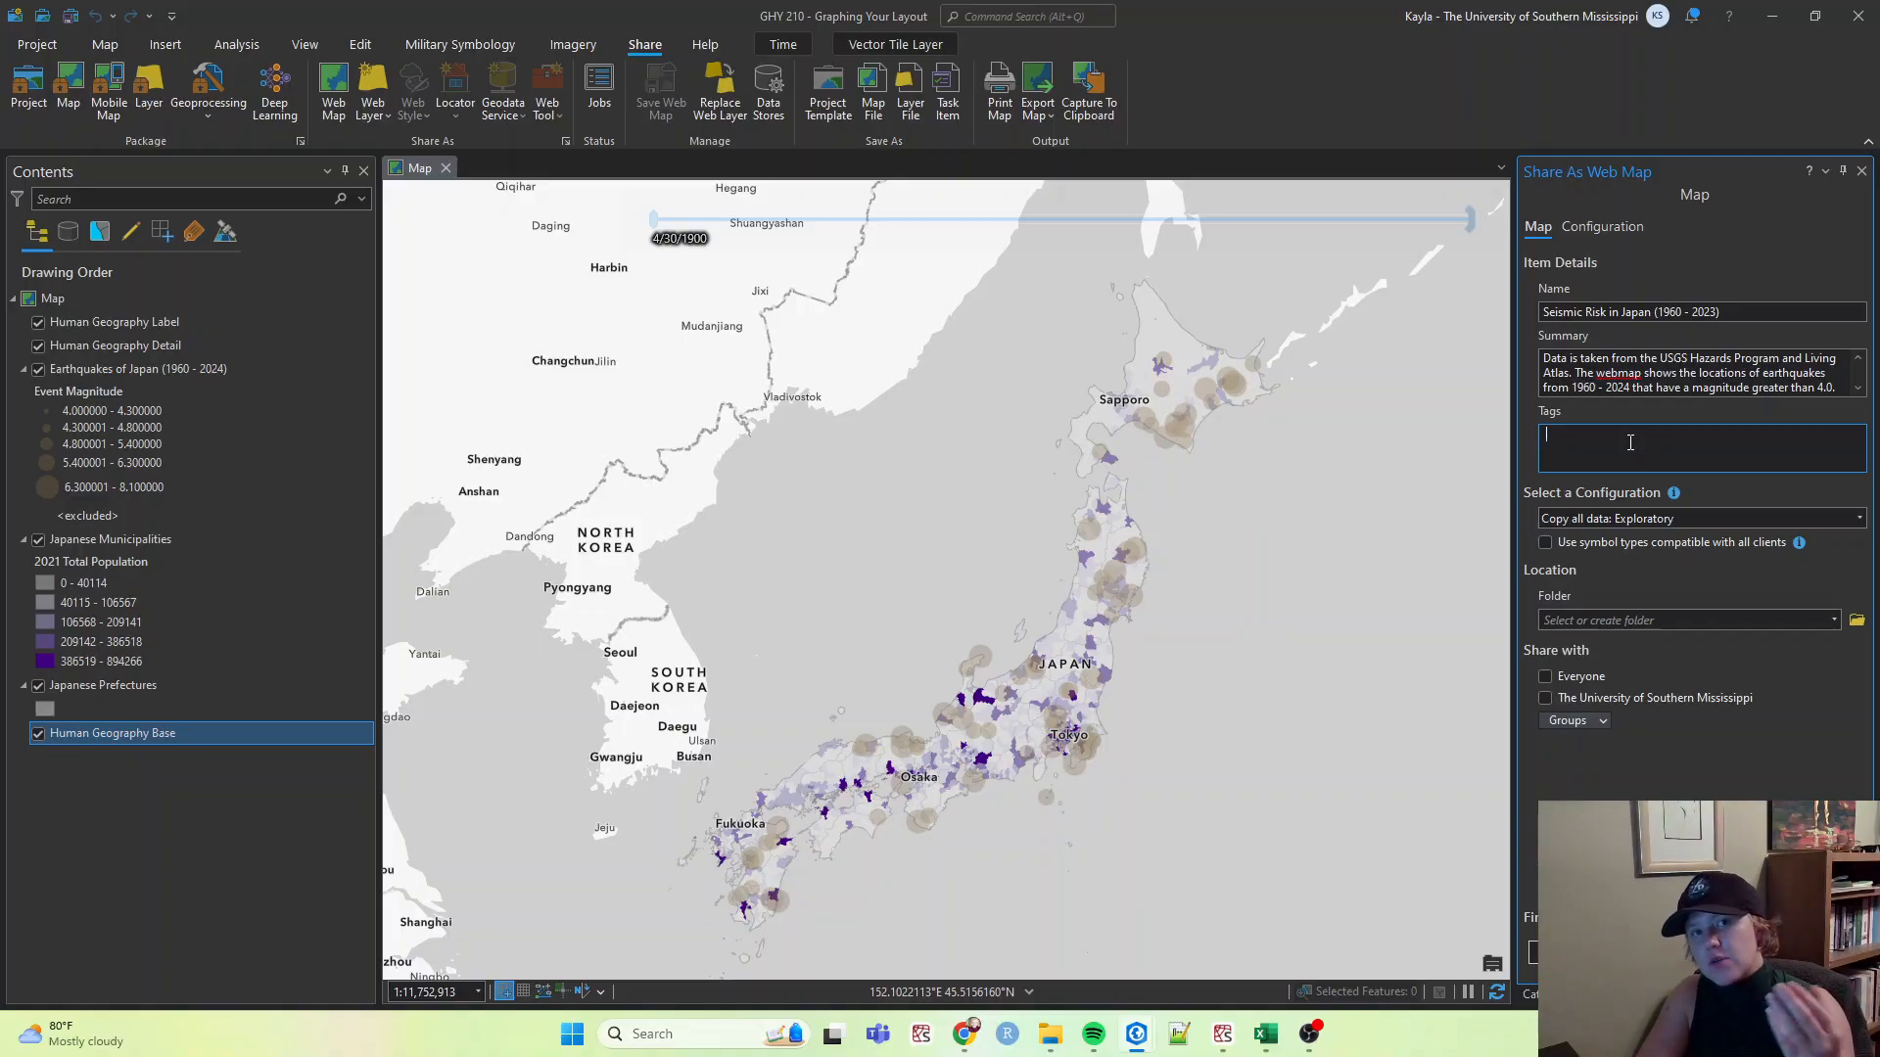
{"action": "type", "text": "Ja"}
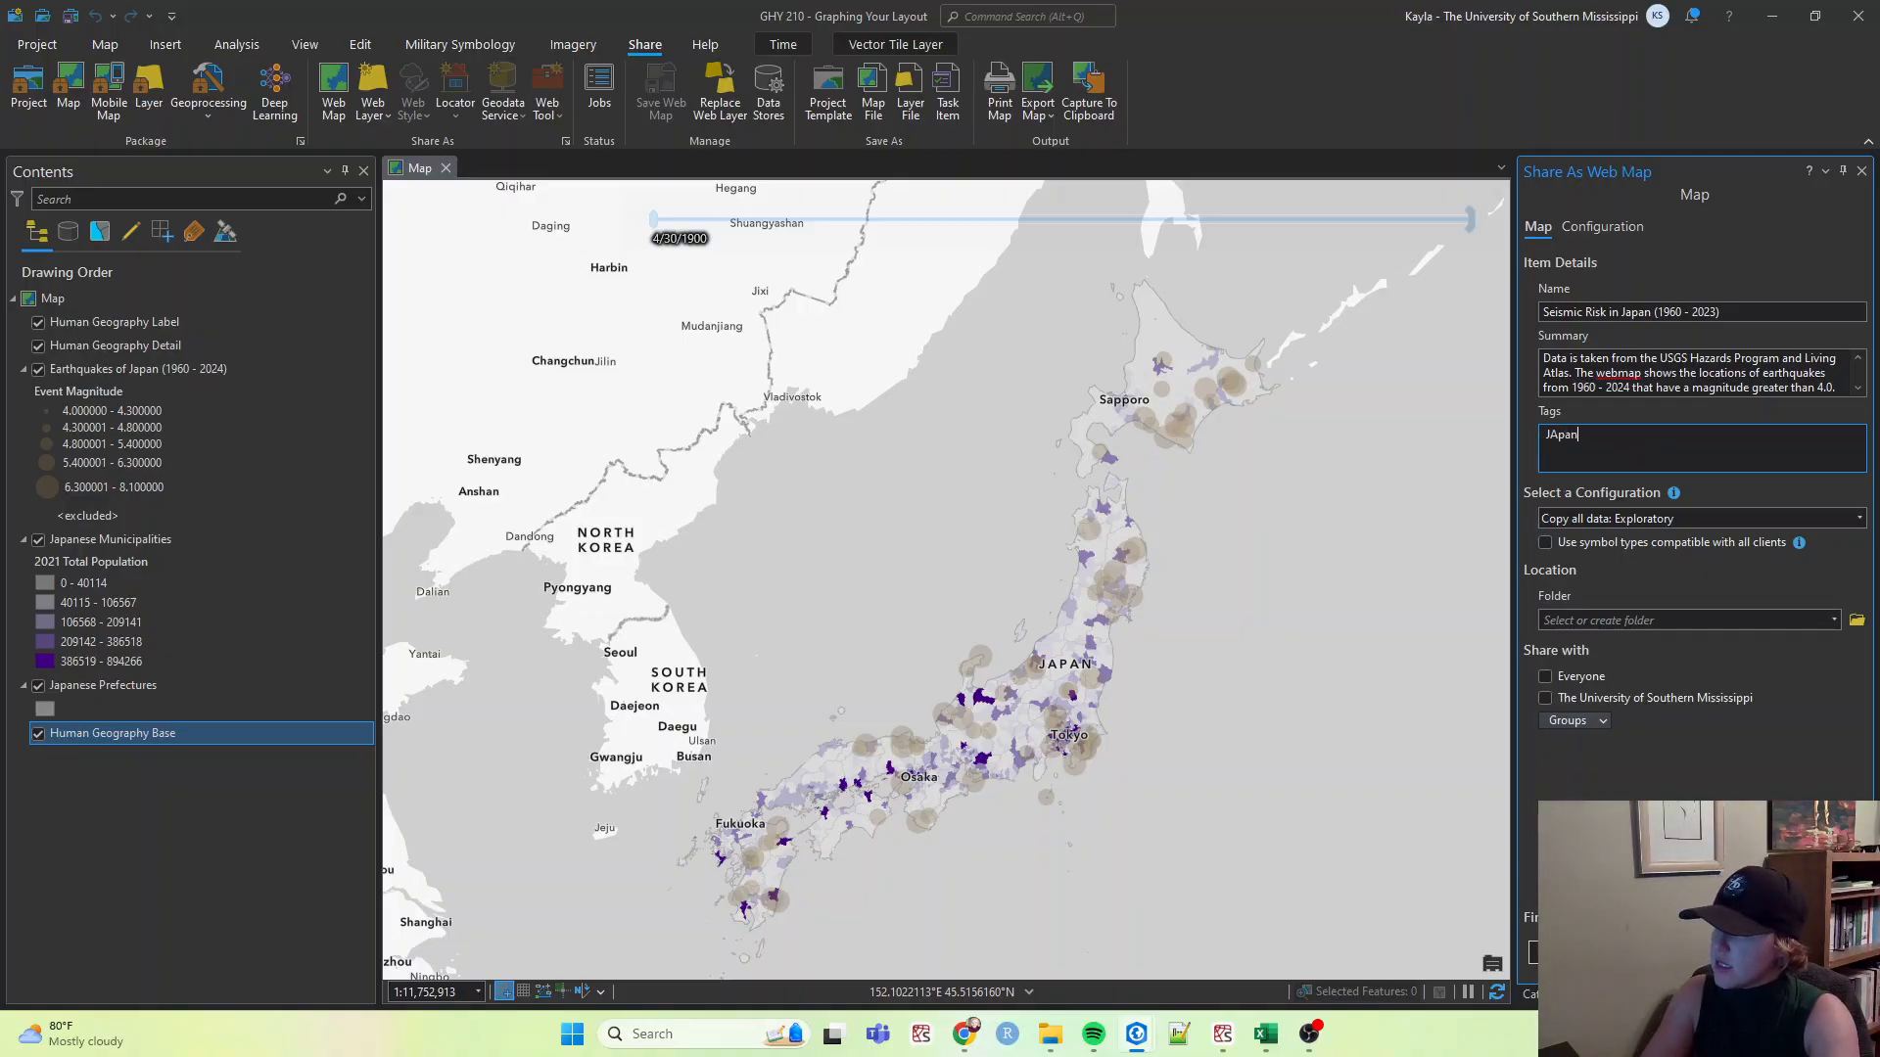
{"action": "type", "text": "pan"}
{"action": "key", "text": "Return"}
{"action": "type", "text": "Earth"}
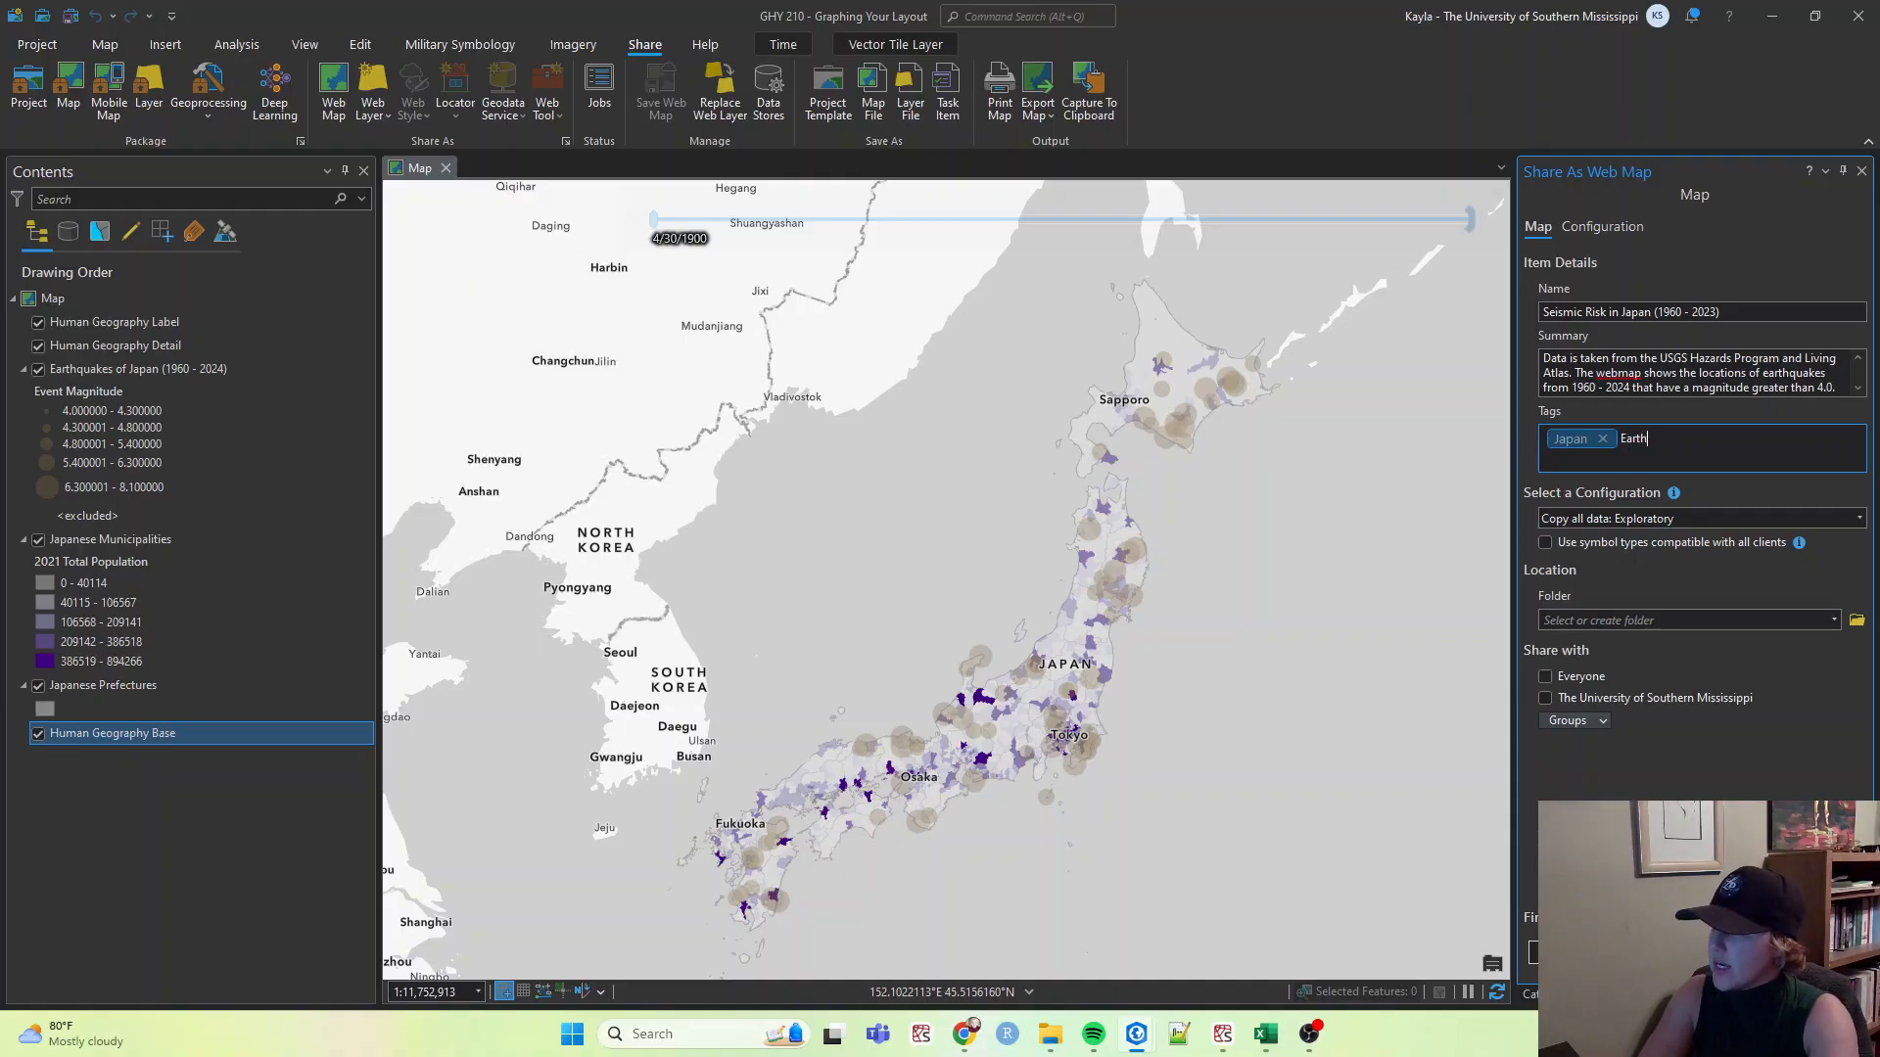
{"action": "type", "text": "quake"}
{"action": "key", "text": "Return"}
{"action": "type", "text": "sei"}
{"action": "type", "text": "sm"}
{"action": "type", "text": "ic Risk"}
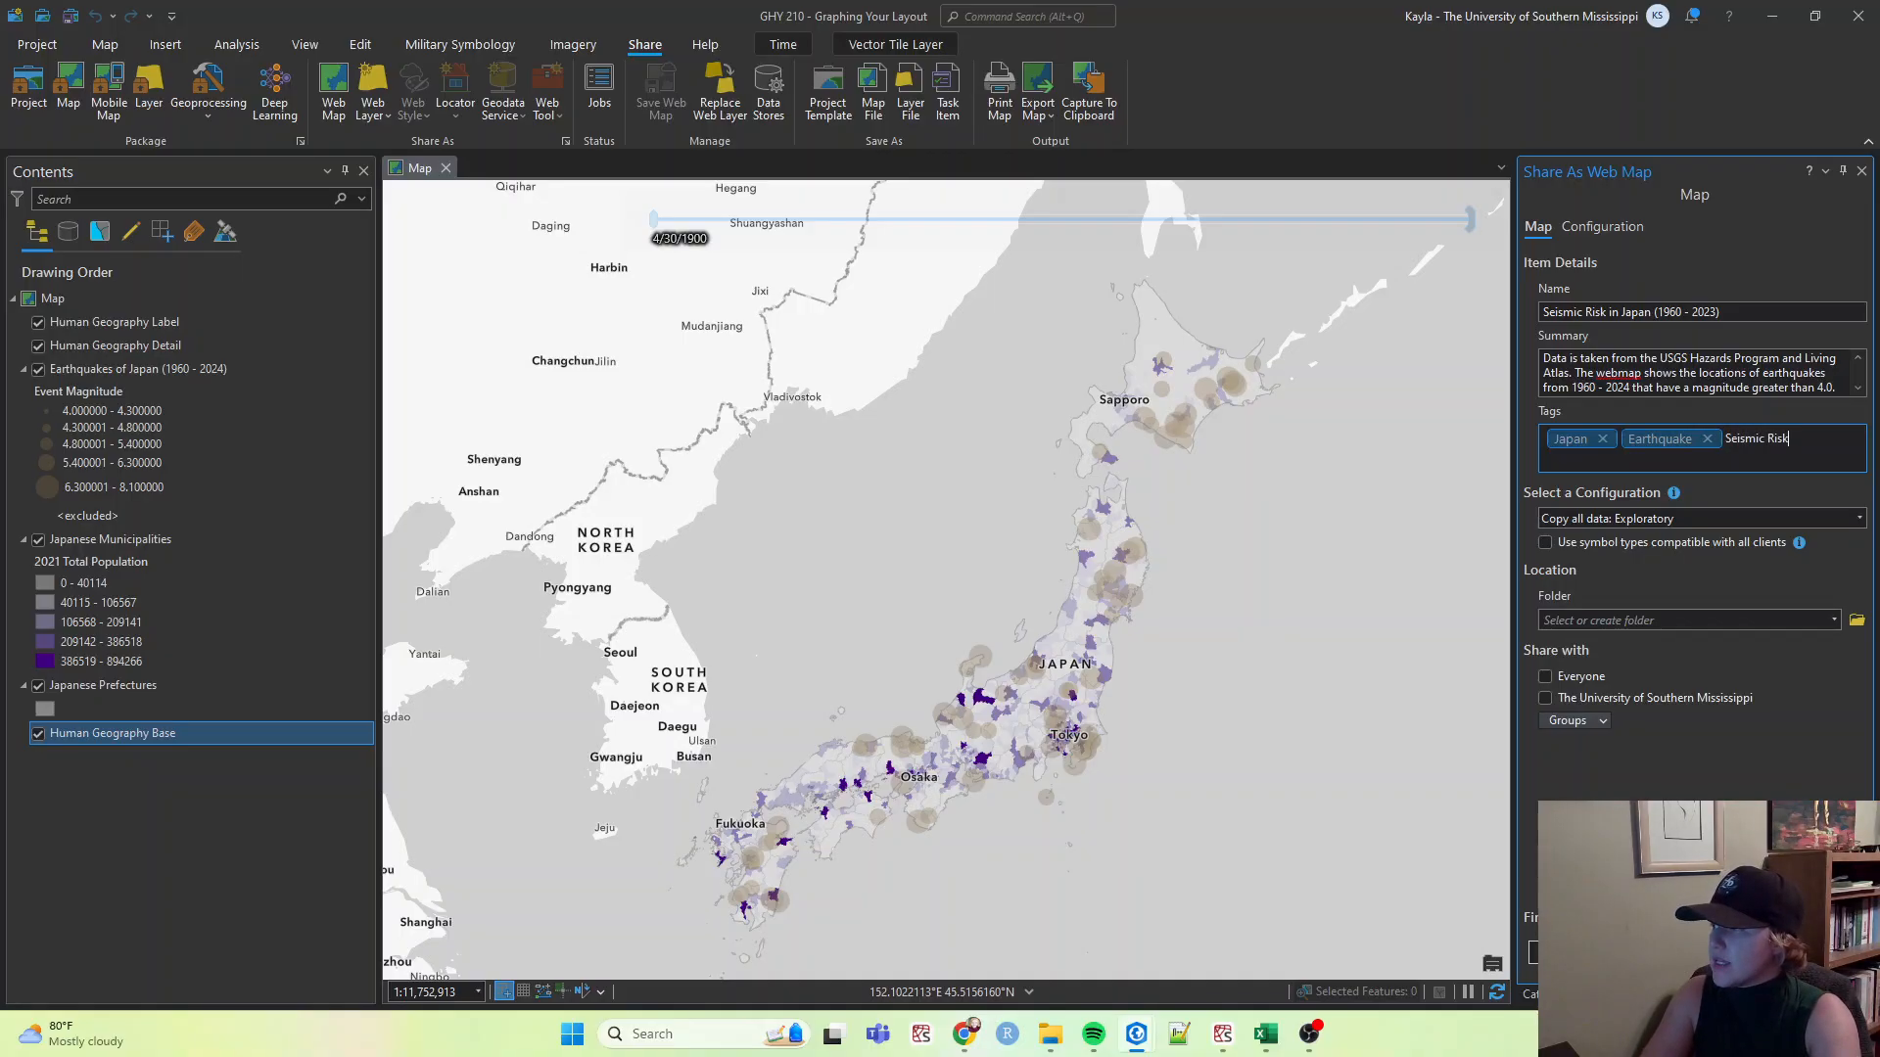
{"action": "key", "text": "Return"}
Add the tag USGS Data, removing a mistyped USGS Dat tag.
{"action": "type", "text": "USGS Dat"}
{"action": "key", "text": "Return"}
{"action": "type", "text": "a"}
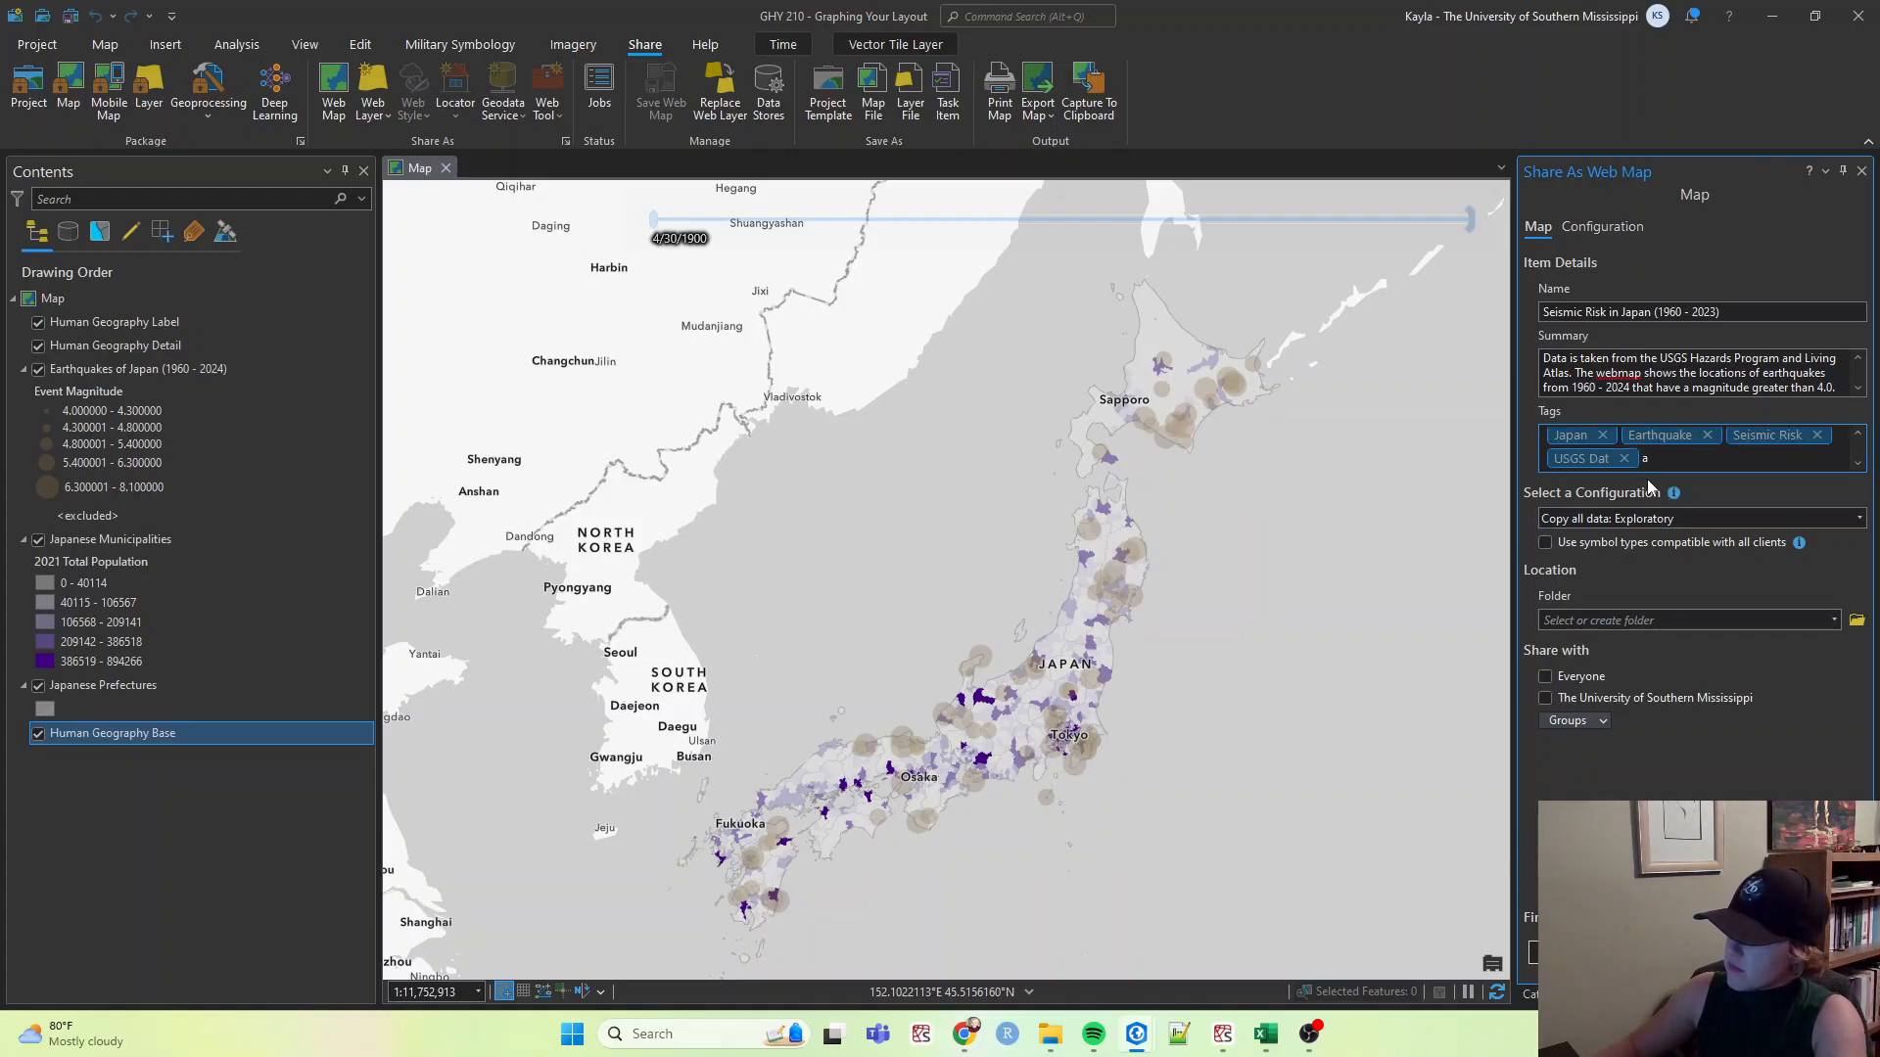
{"action": "key", "text": "BackSpace"}
{"action": "left_click", "coordinate": [1625, 459]}
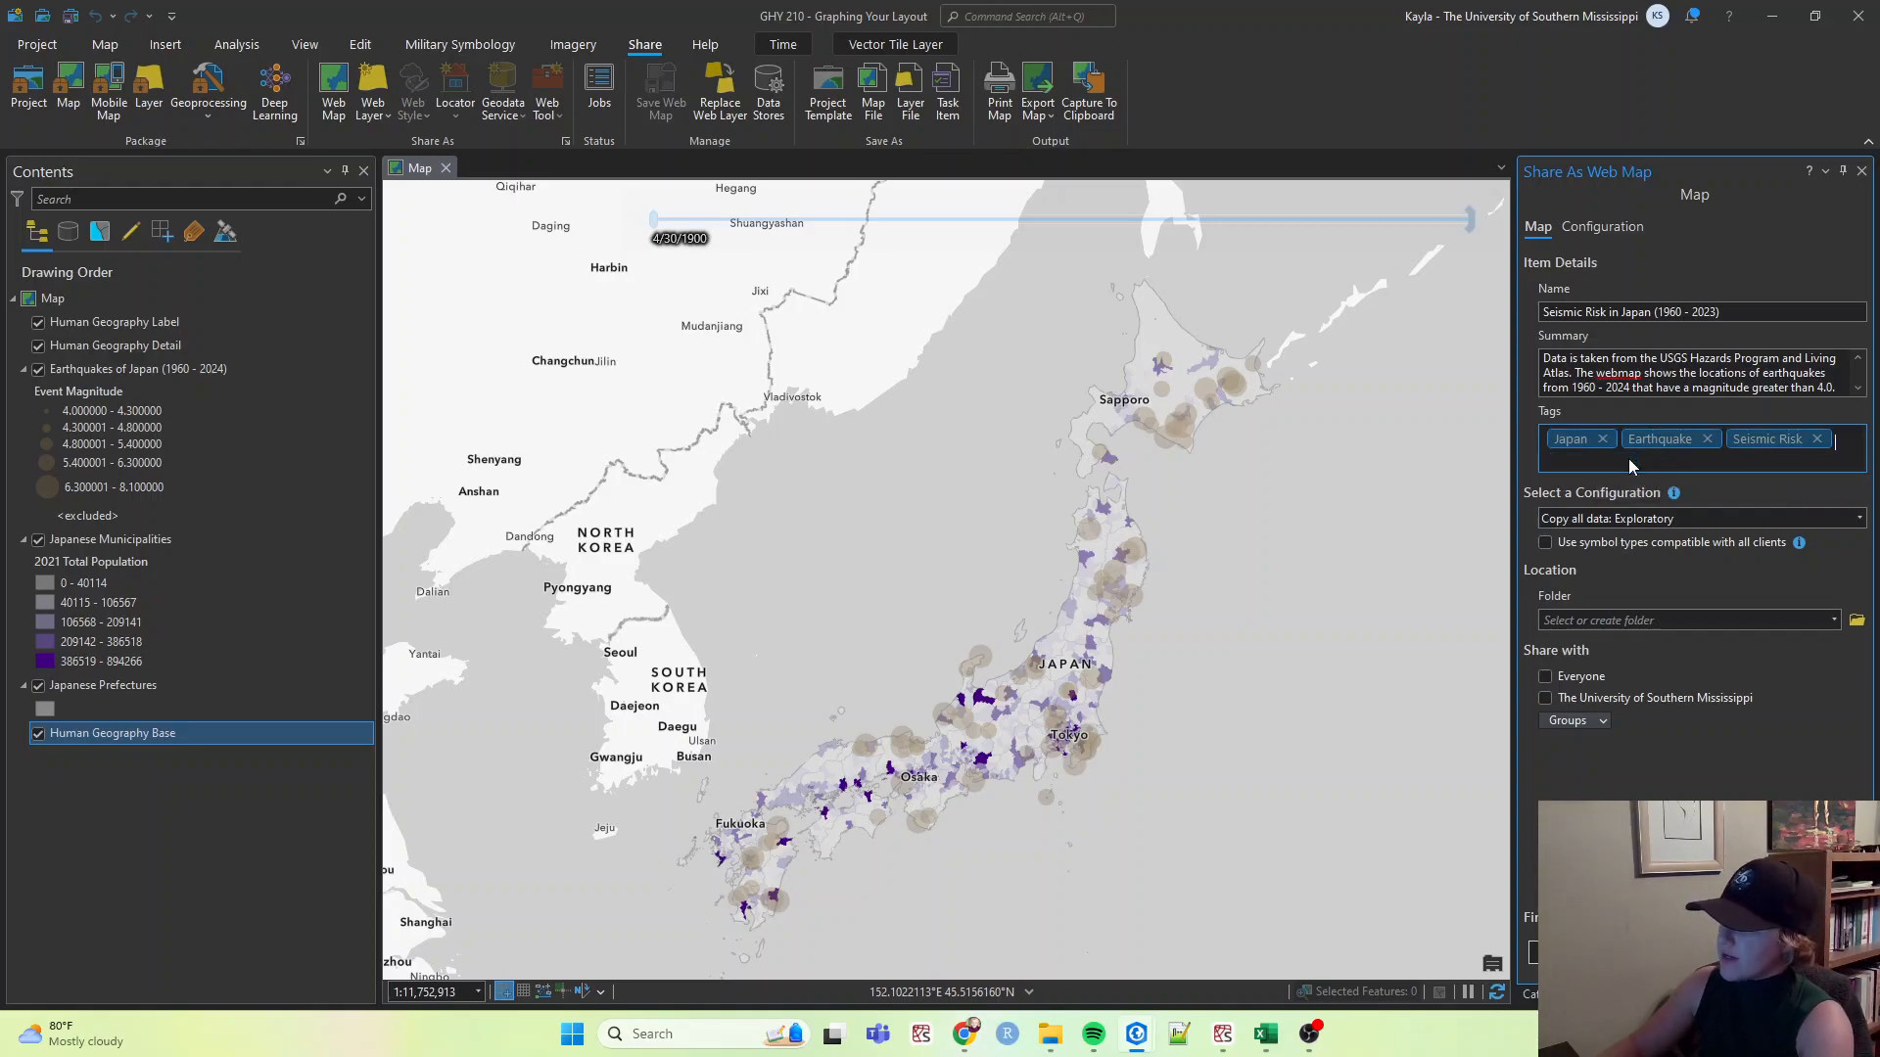
{"action": "type", "text": "US"}
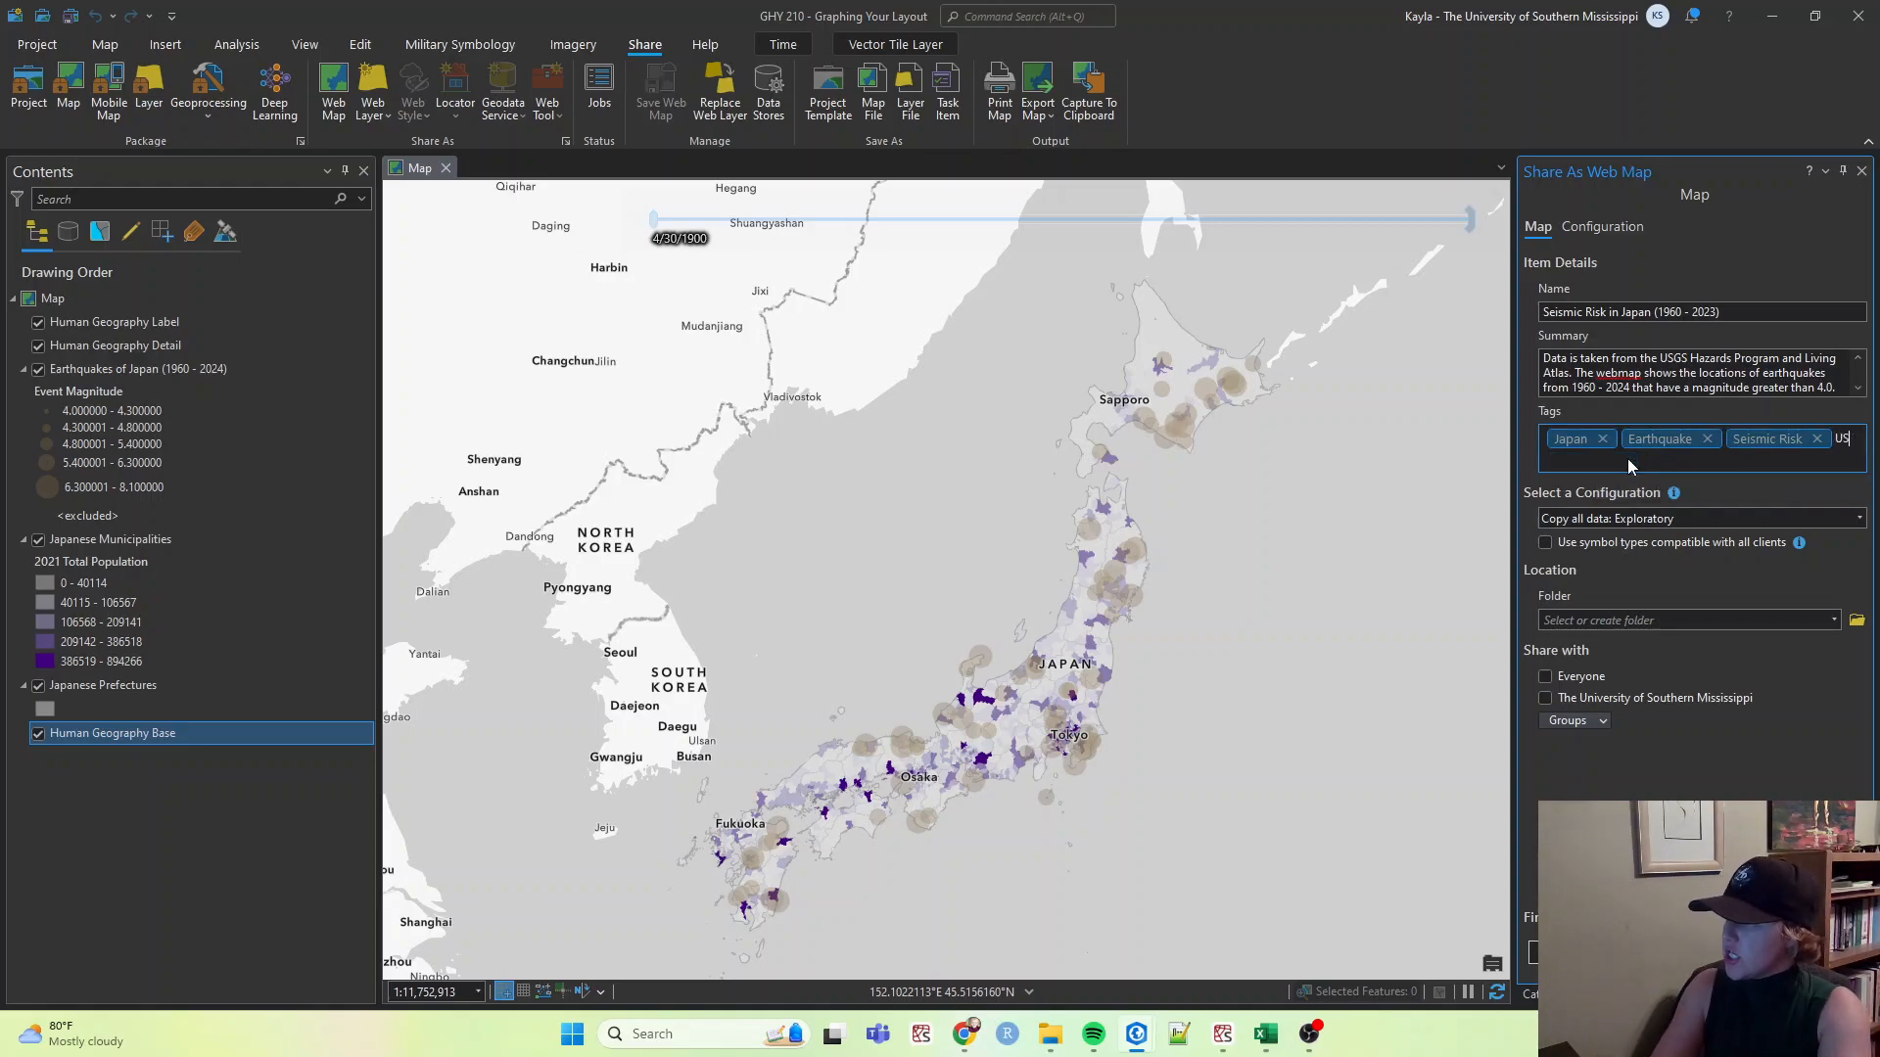
{"action": "type", "text": "GS Data"}
{"action": "key", "text": "Return"}
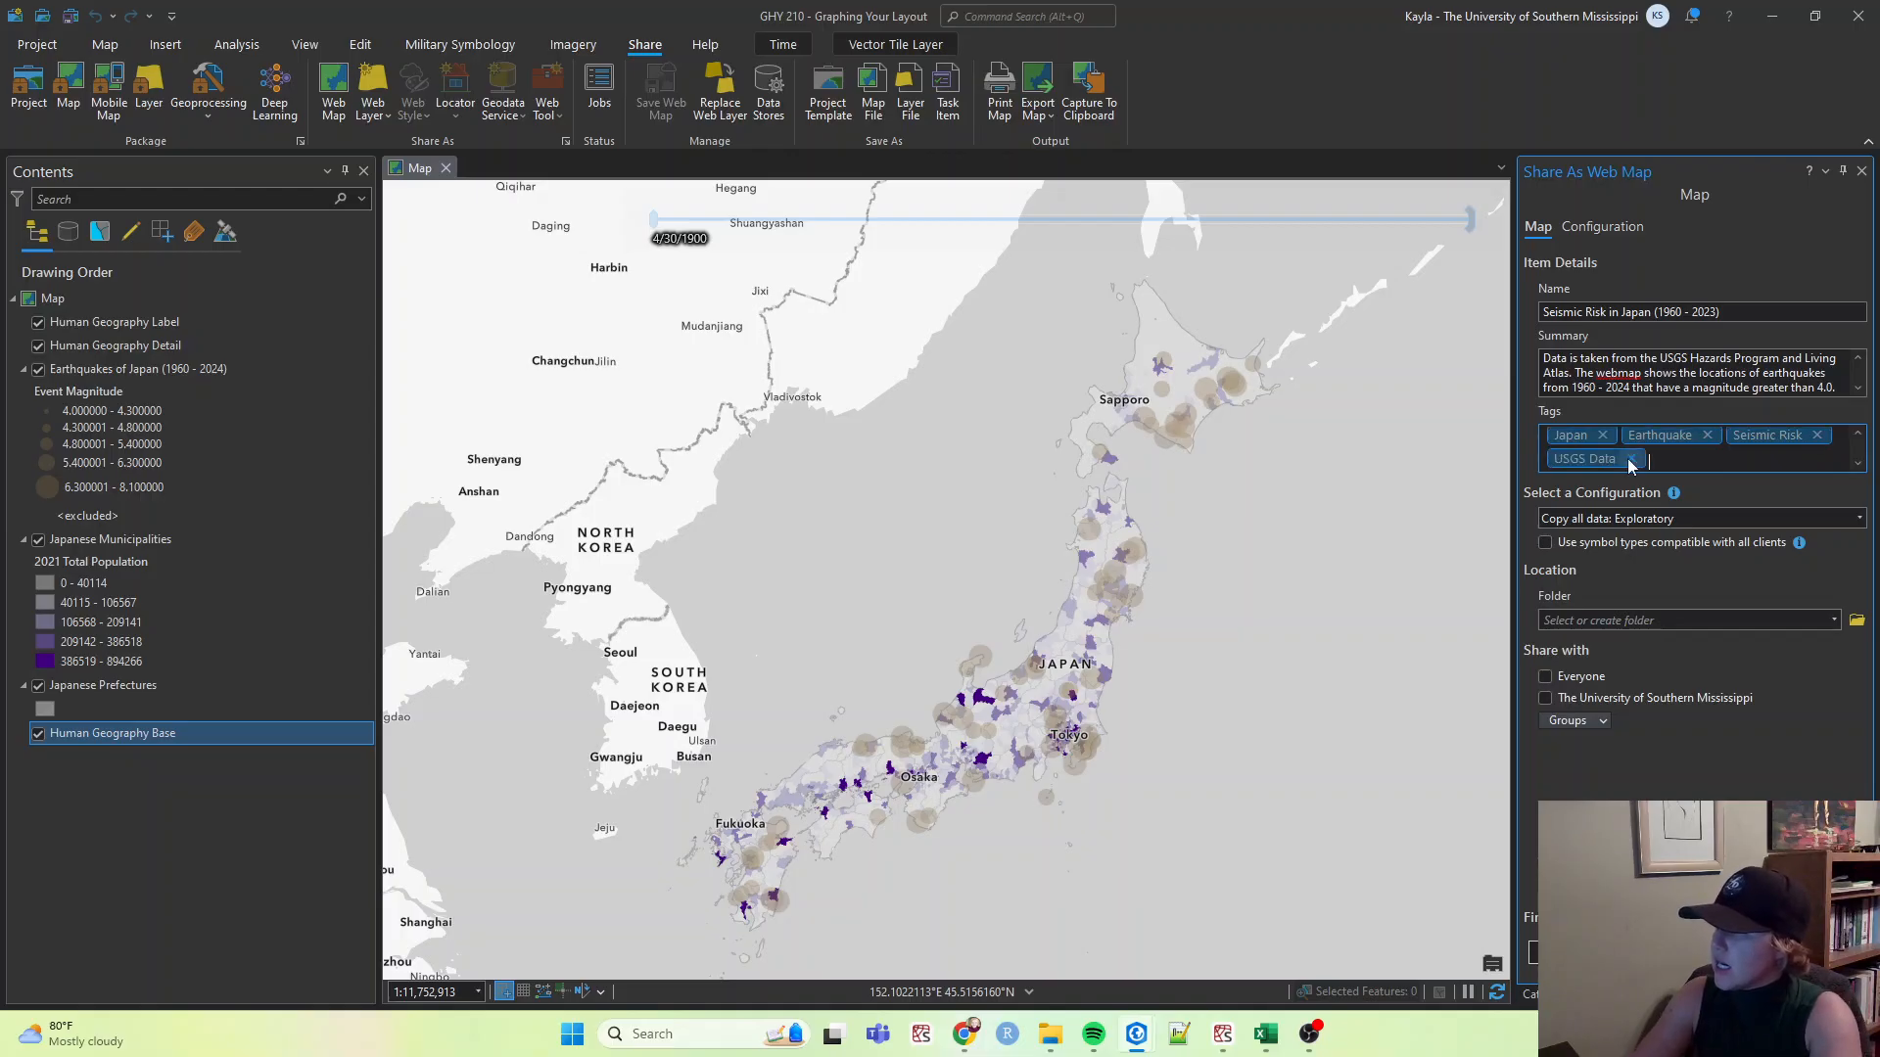
Add the tag Japanese Earthquakes to the web map.
{"action": "type", "text": "Japa"}
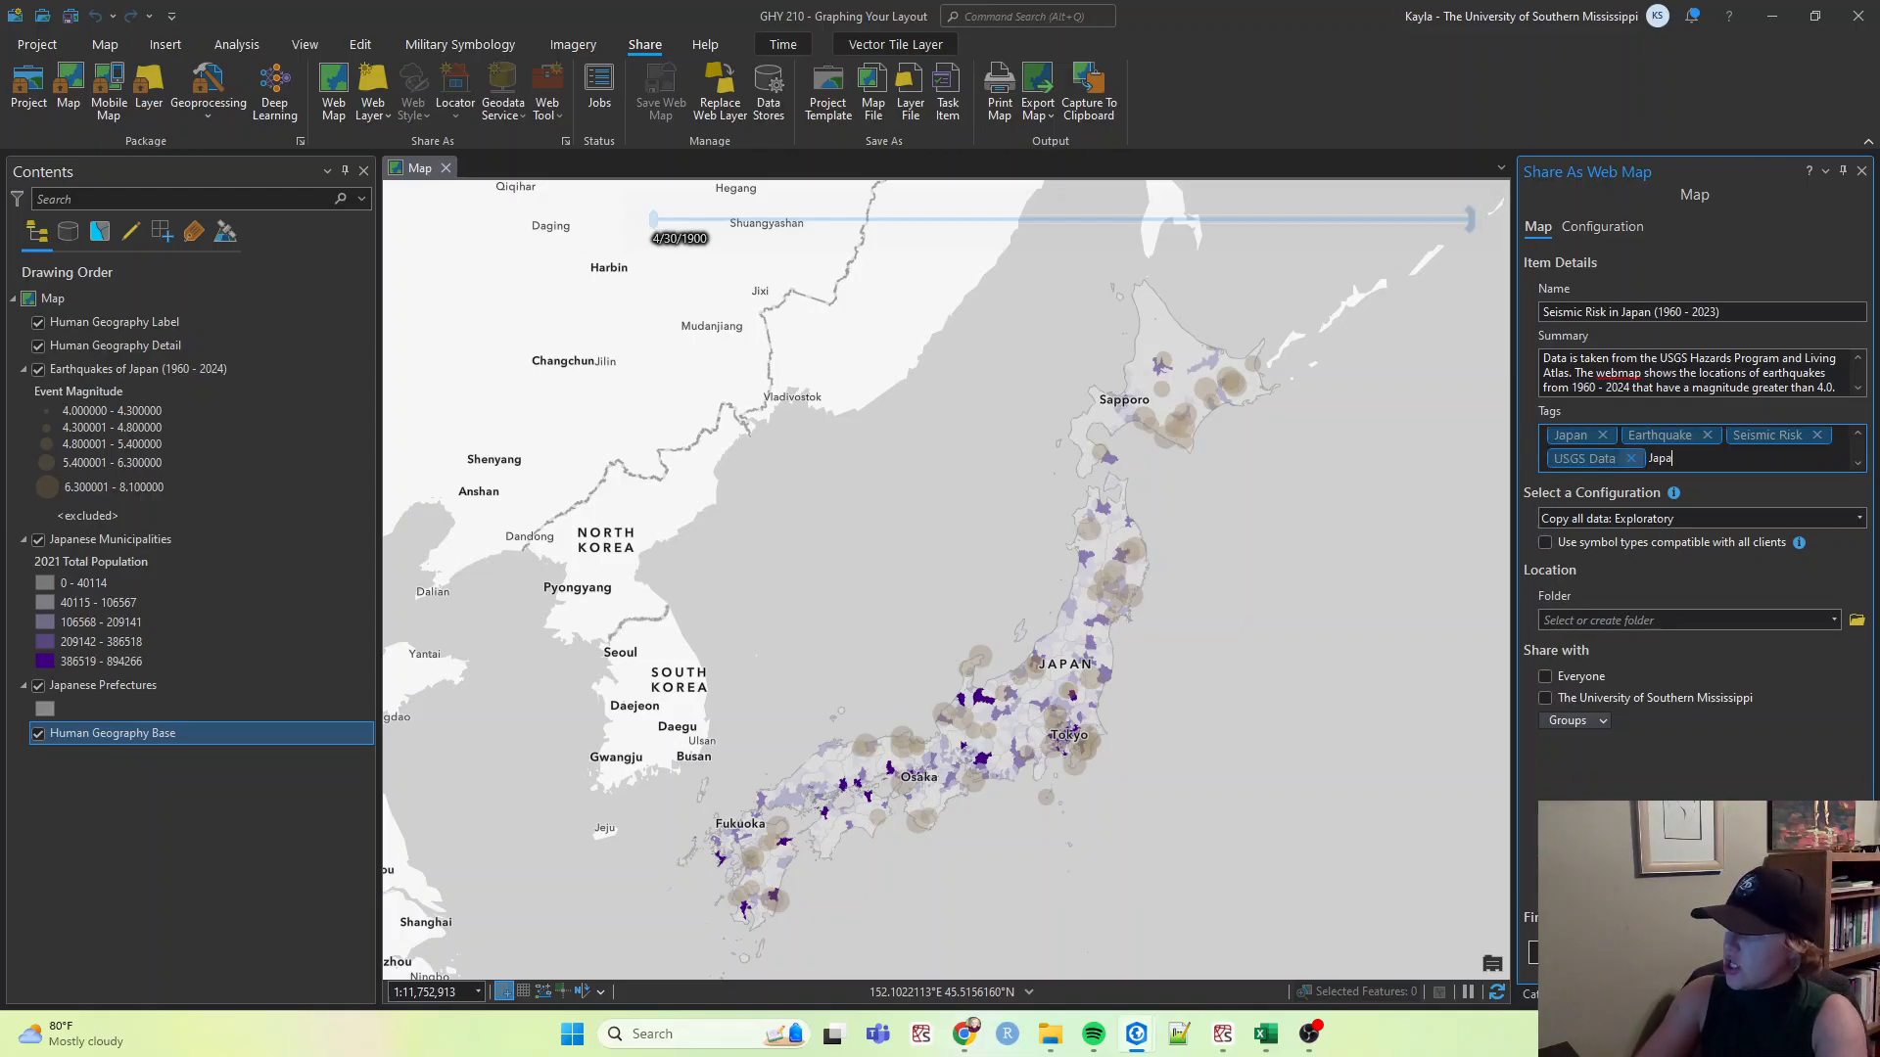
{"action": "type", "text": "nese"}
{"action": "key", "text": "Return"}
{"action": "right_click", "coordinate": [1627, 458]}
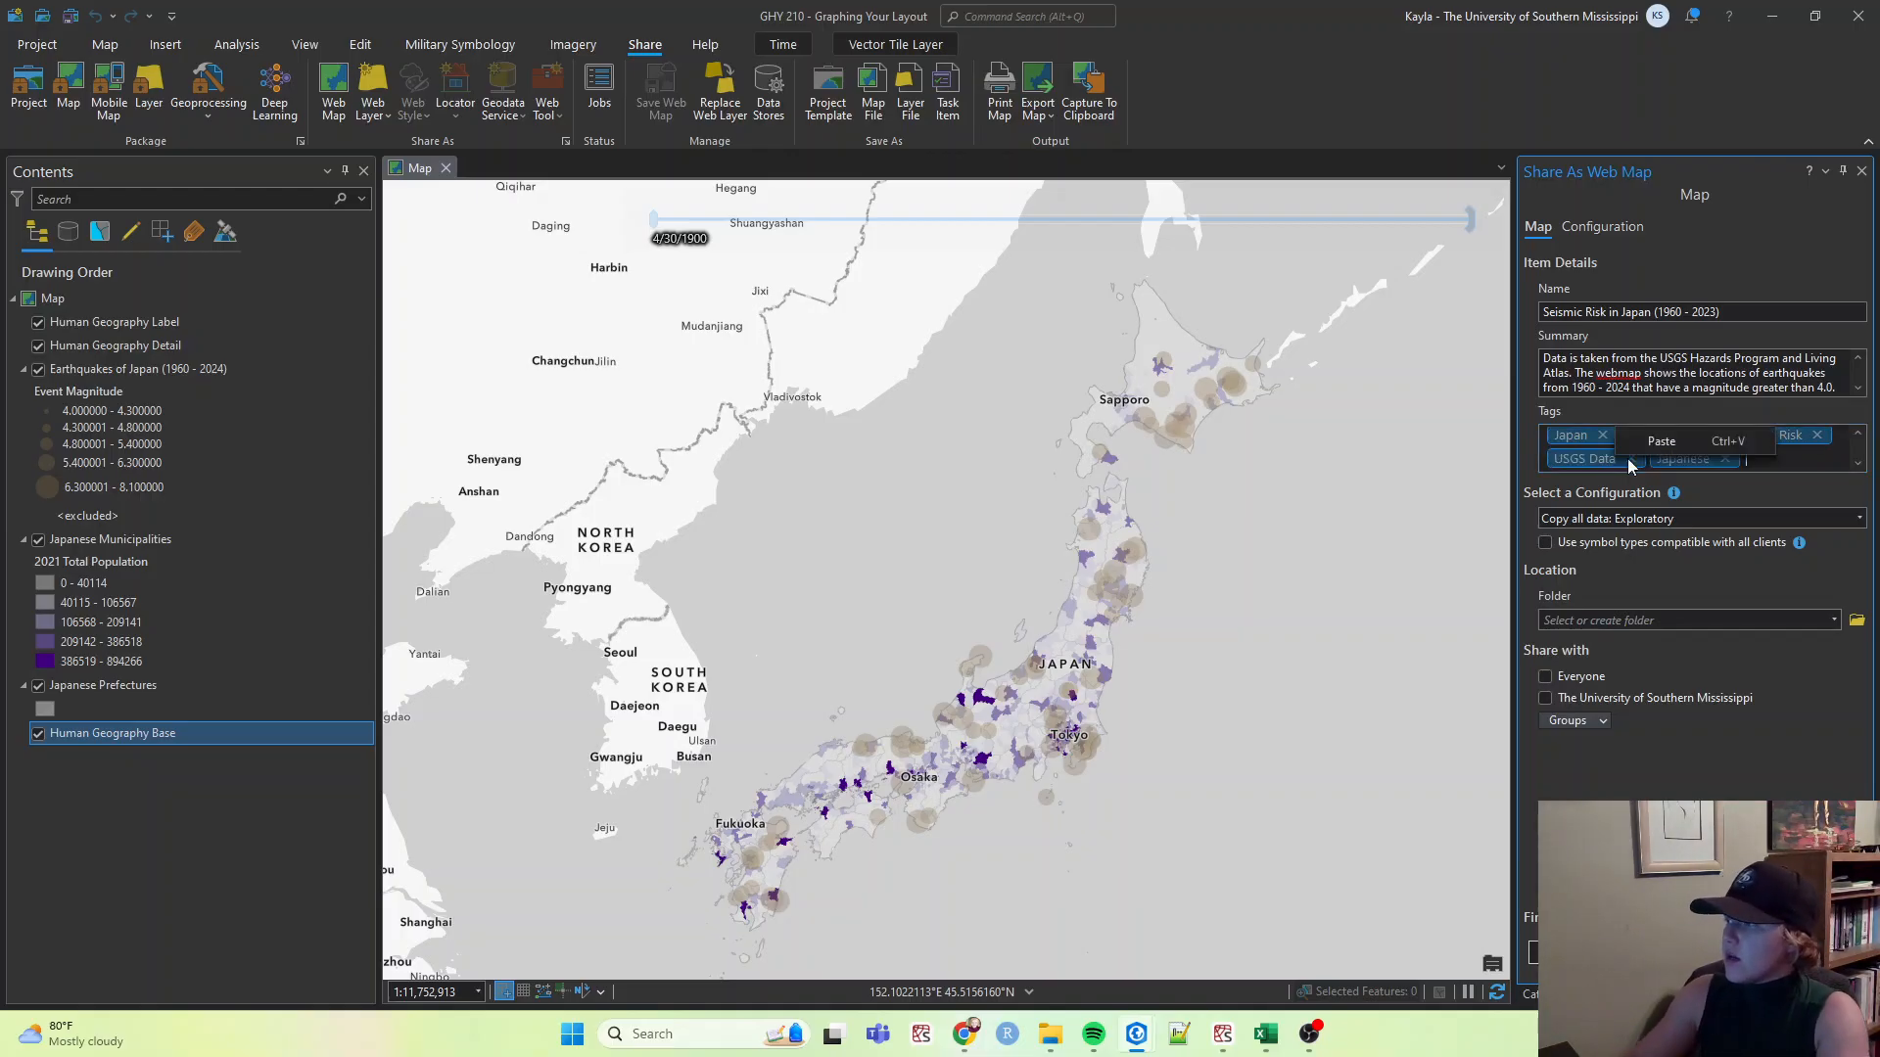
{"action": "left_click", "coordinate": [1725, 462]}
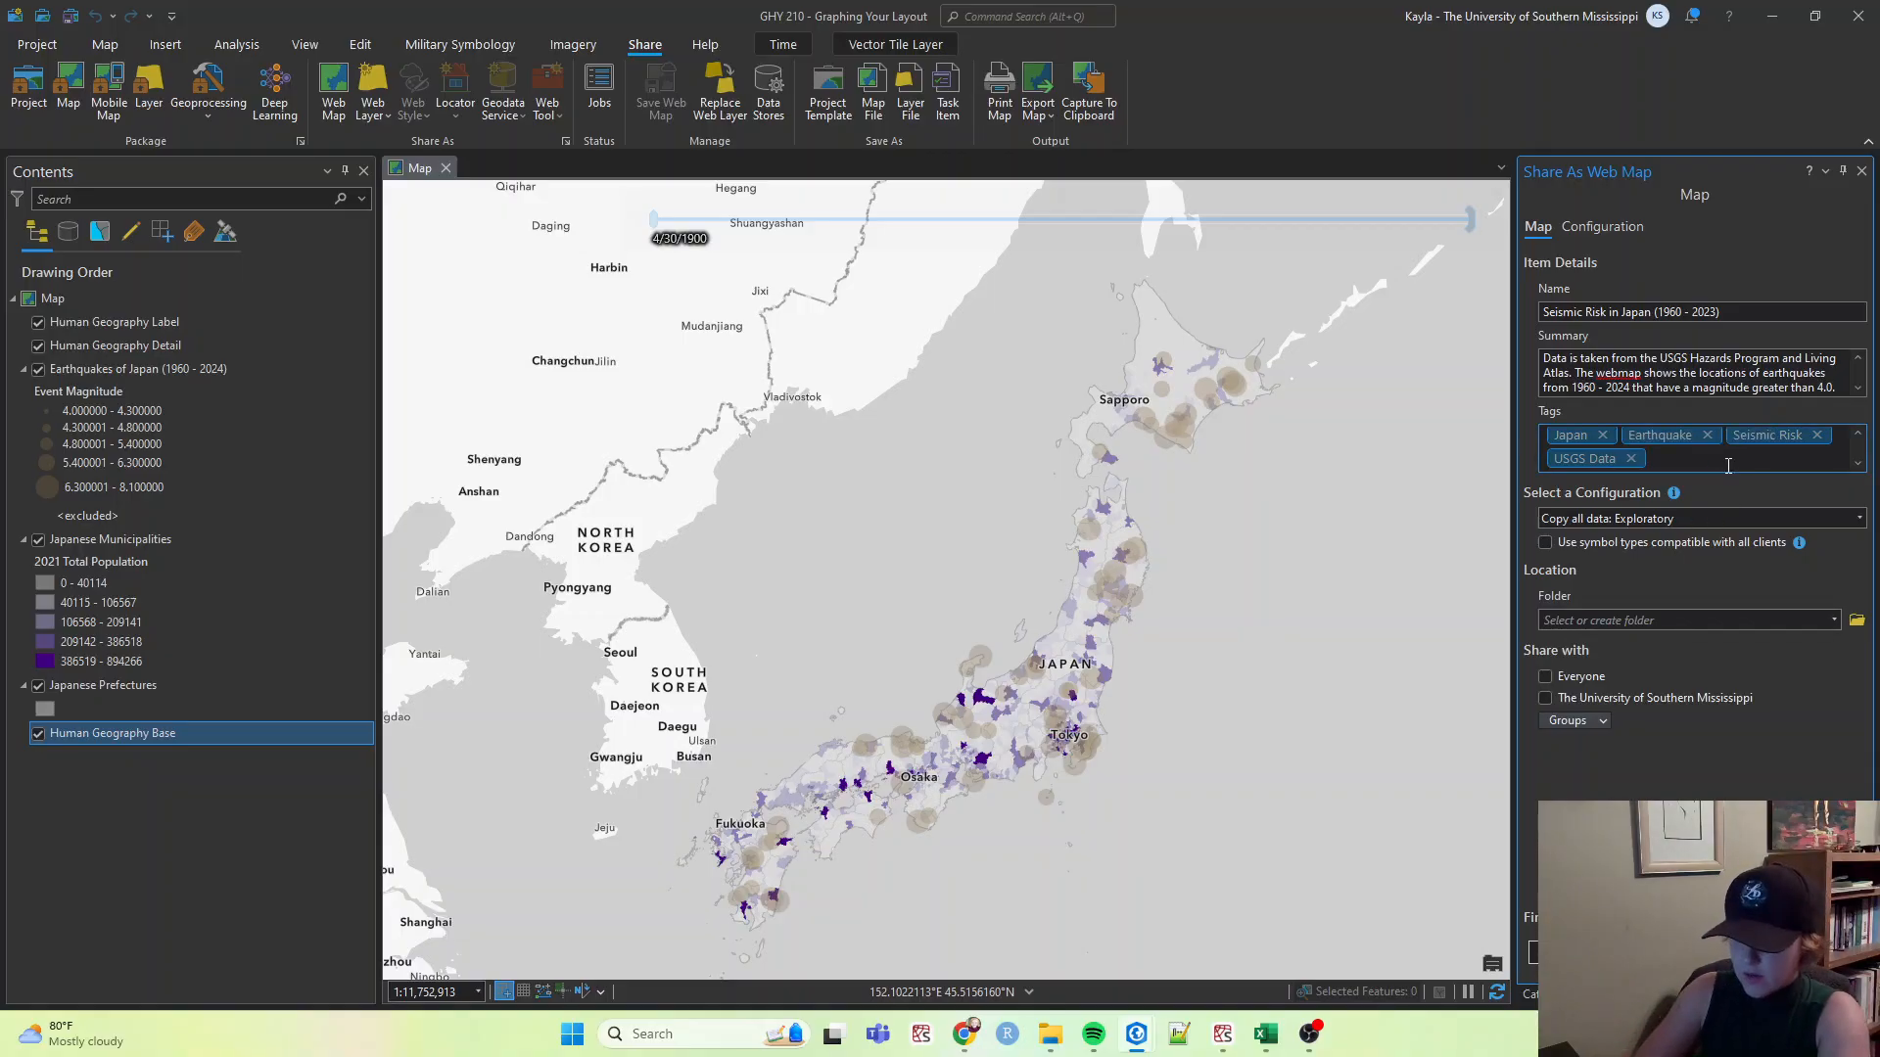
{"action": "type", "text": "Japanese"}
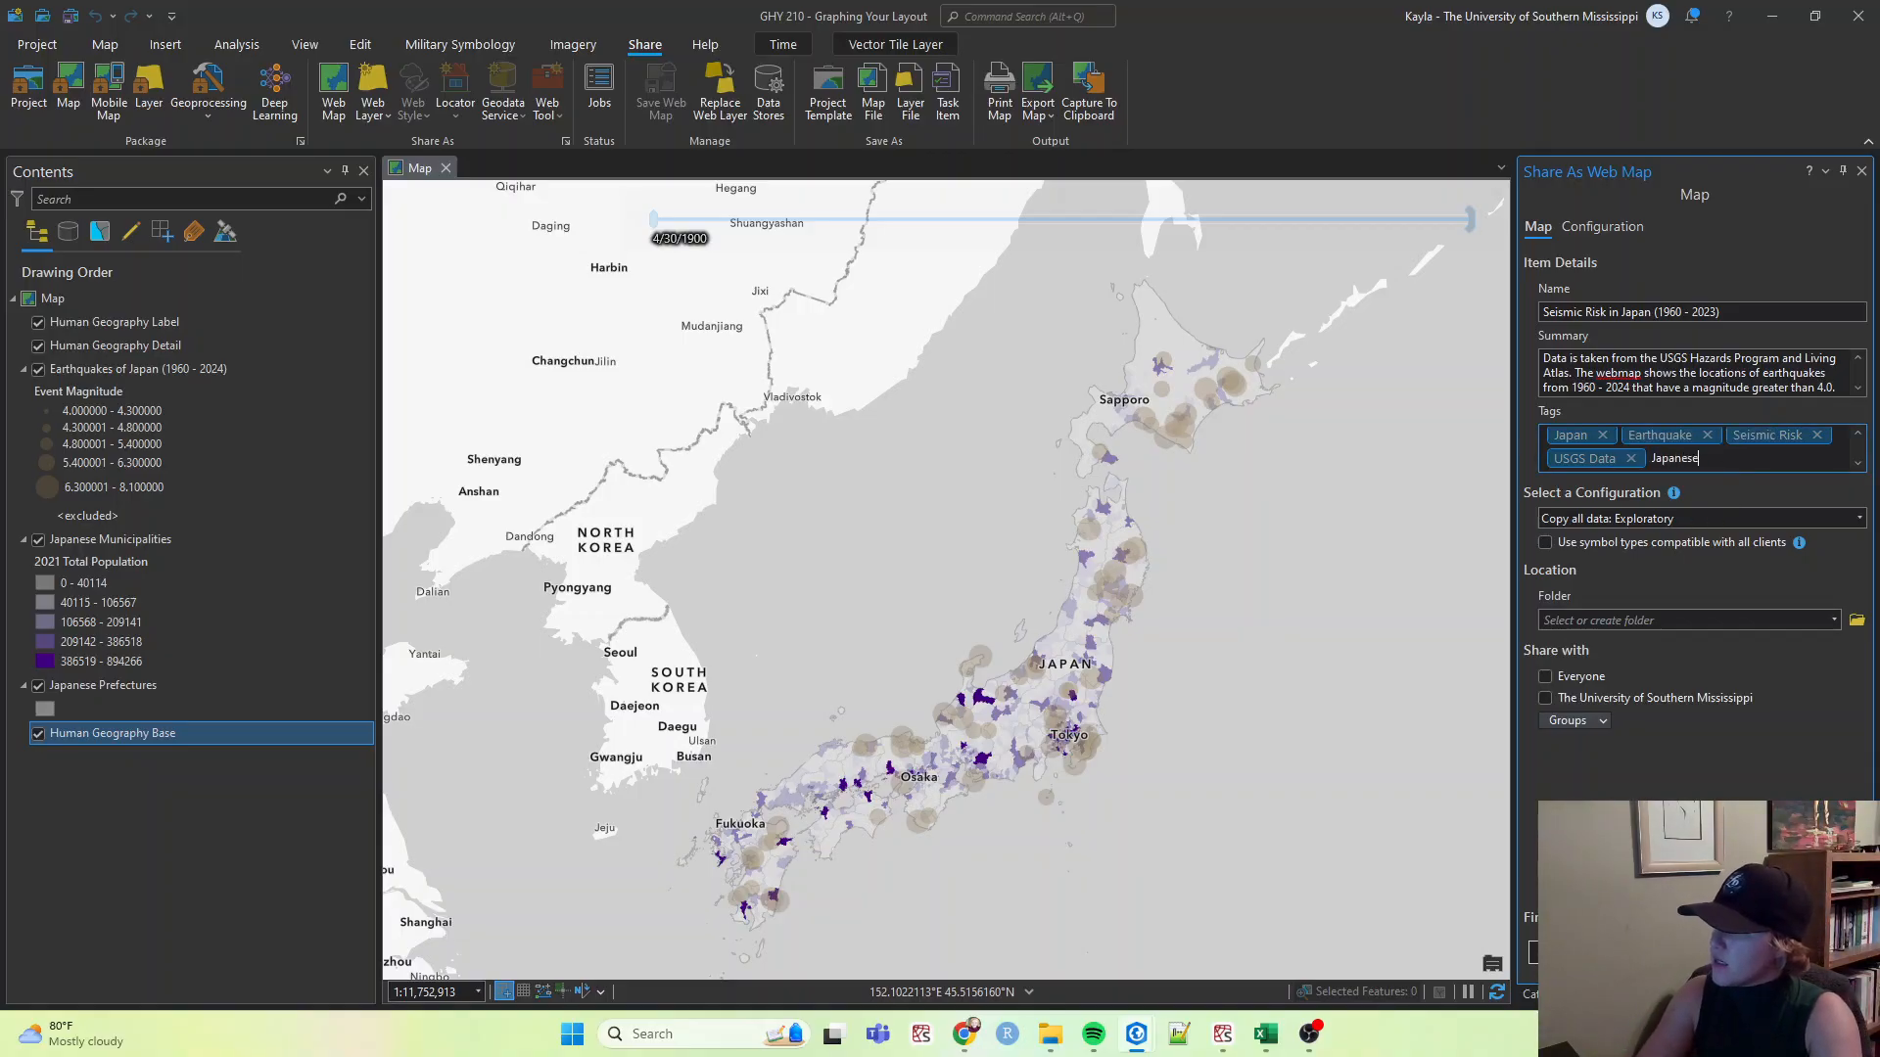
{"action": "type", "text": " Earthquaked"}
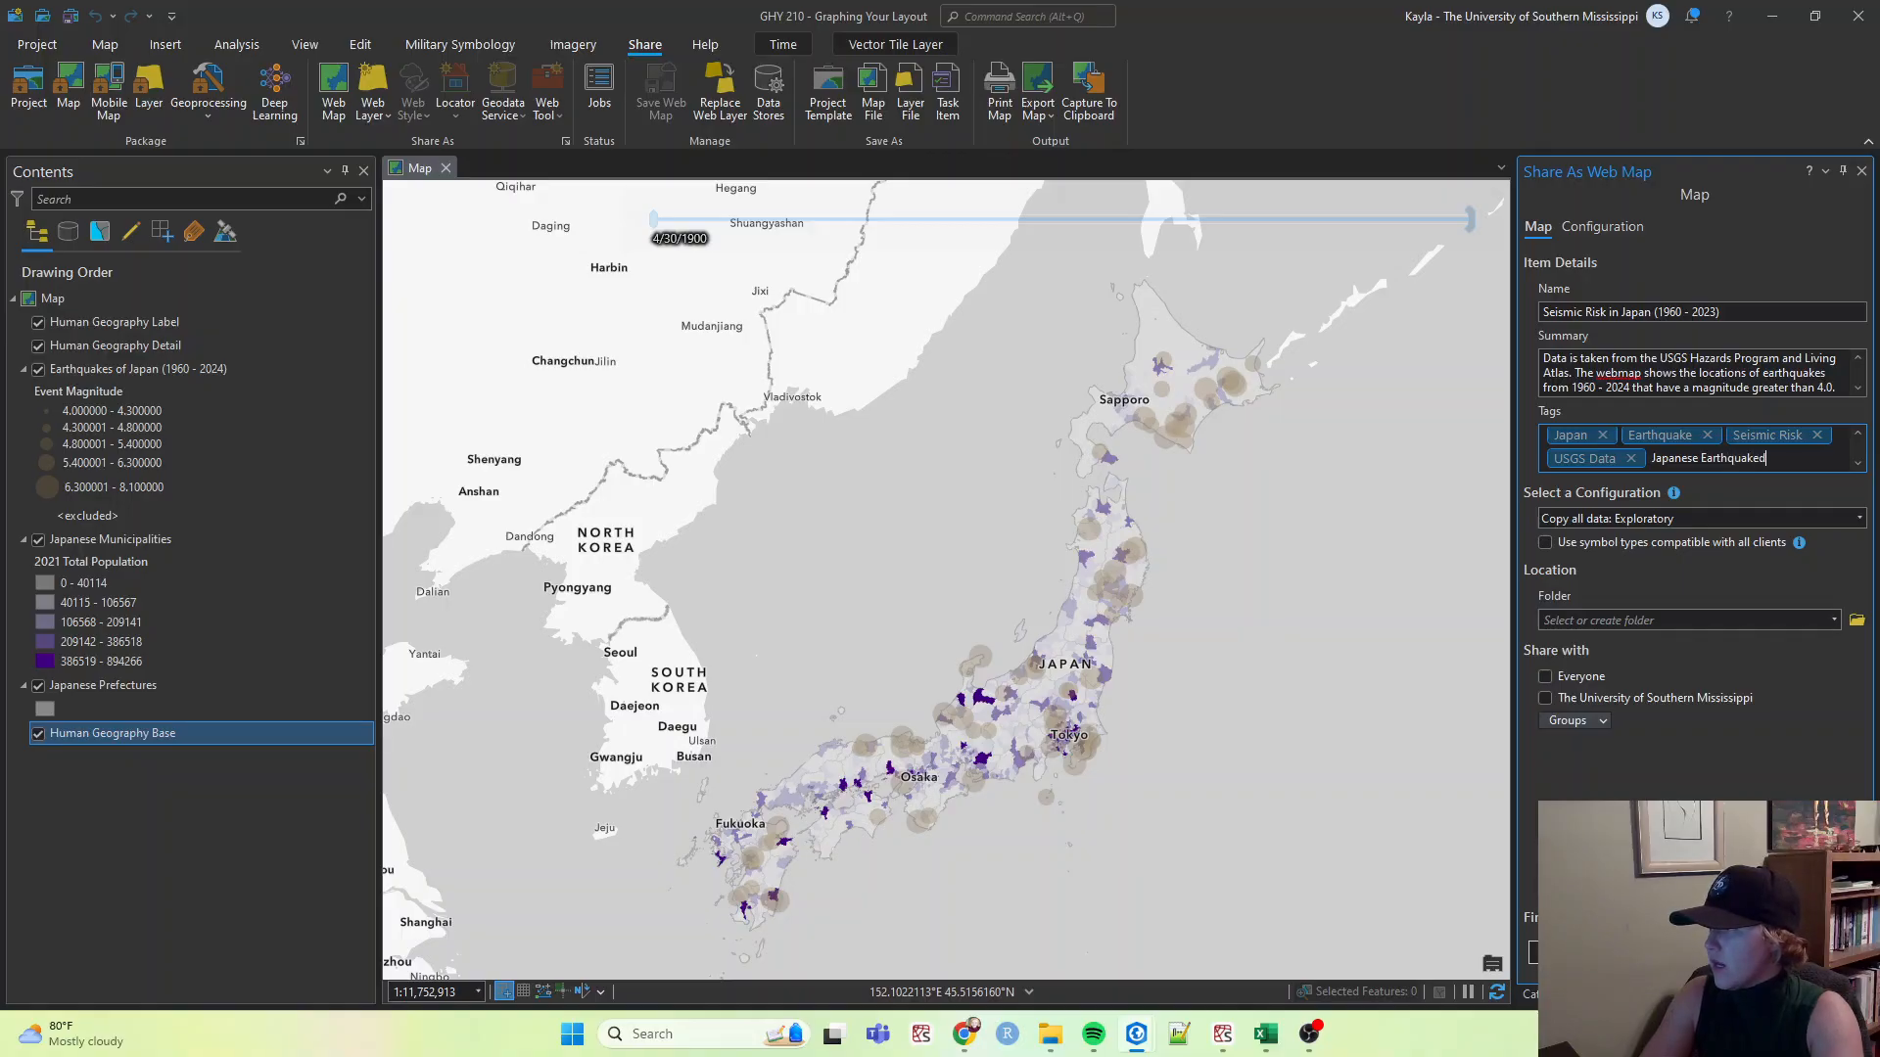
{"action": "key", "text": "BackSpace"}
{"action": "type", "text": "s"}
{"action": "key", "text": "Return"}
Add the tag Seismology to the web map.
{"action": "type", "text": "Gei"}
{"action": "type", "text": "o"}
{"action": "type", "text": "logy"}
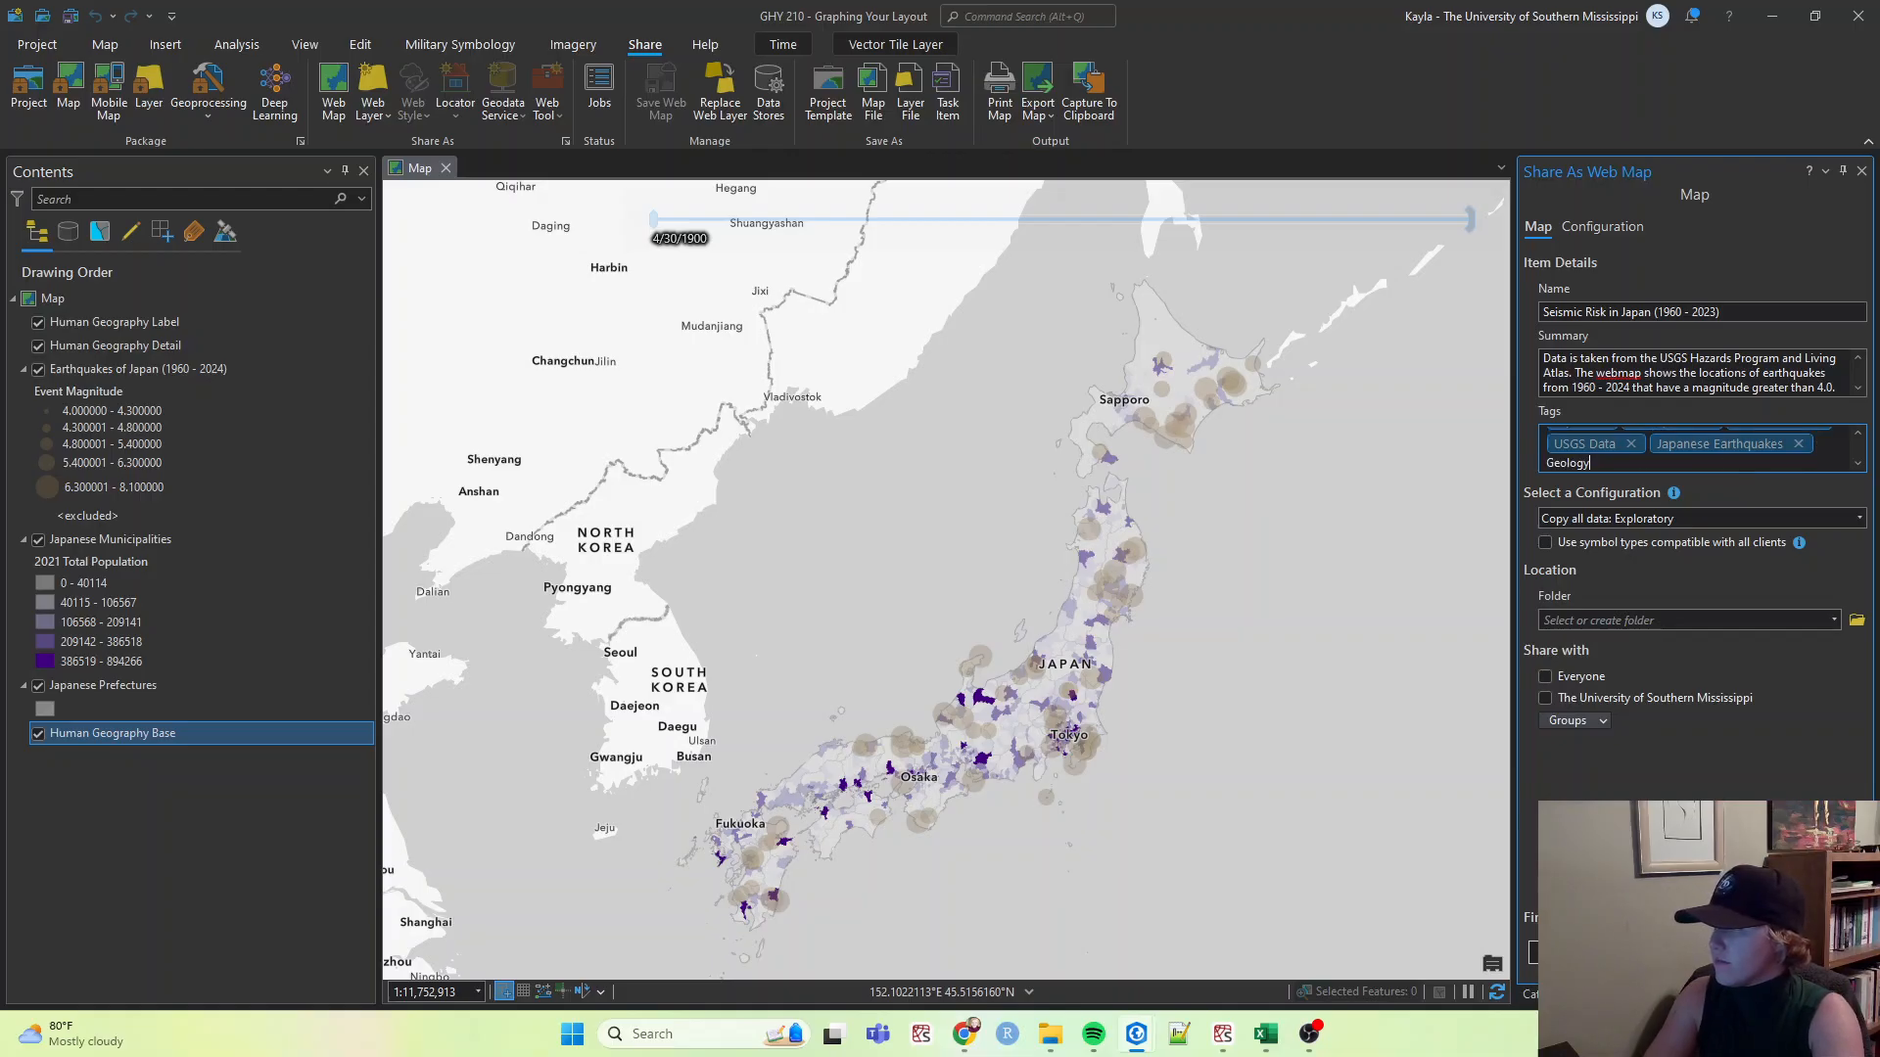
{"action": "key", "text": "Return"}
{"action": "type", "text": "Si"}
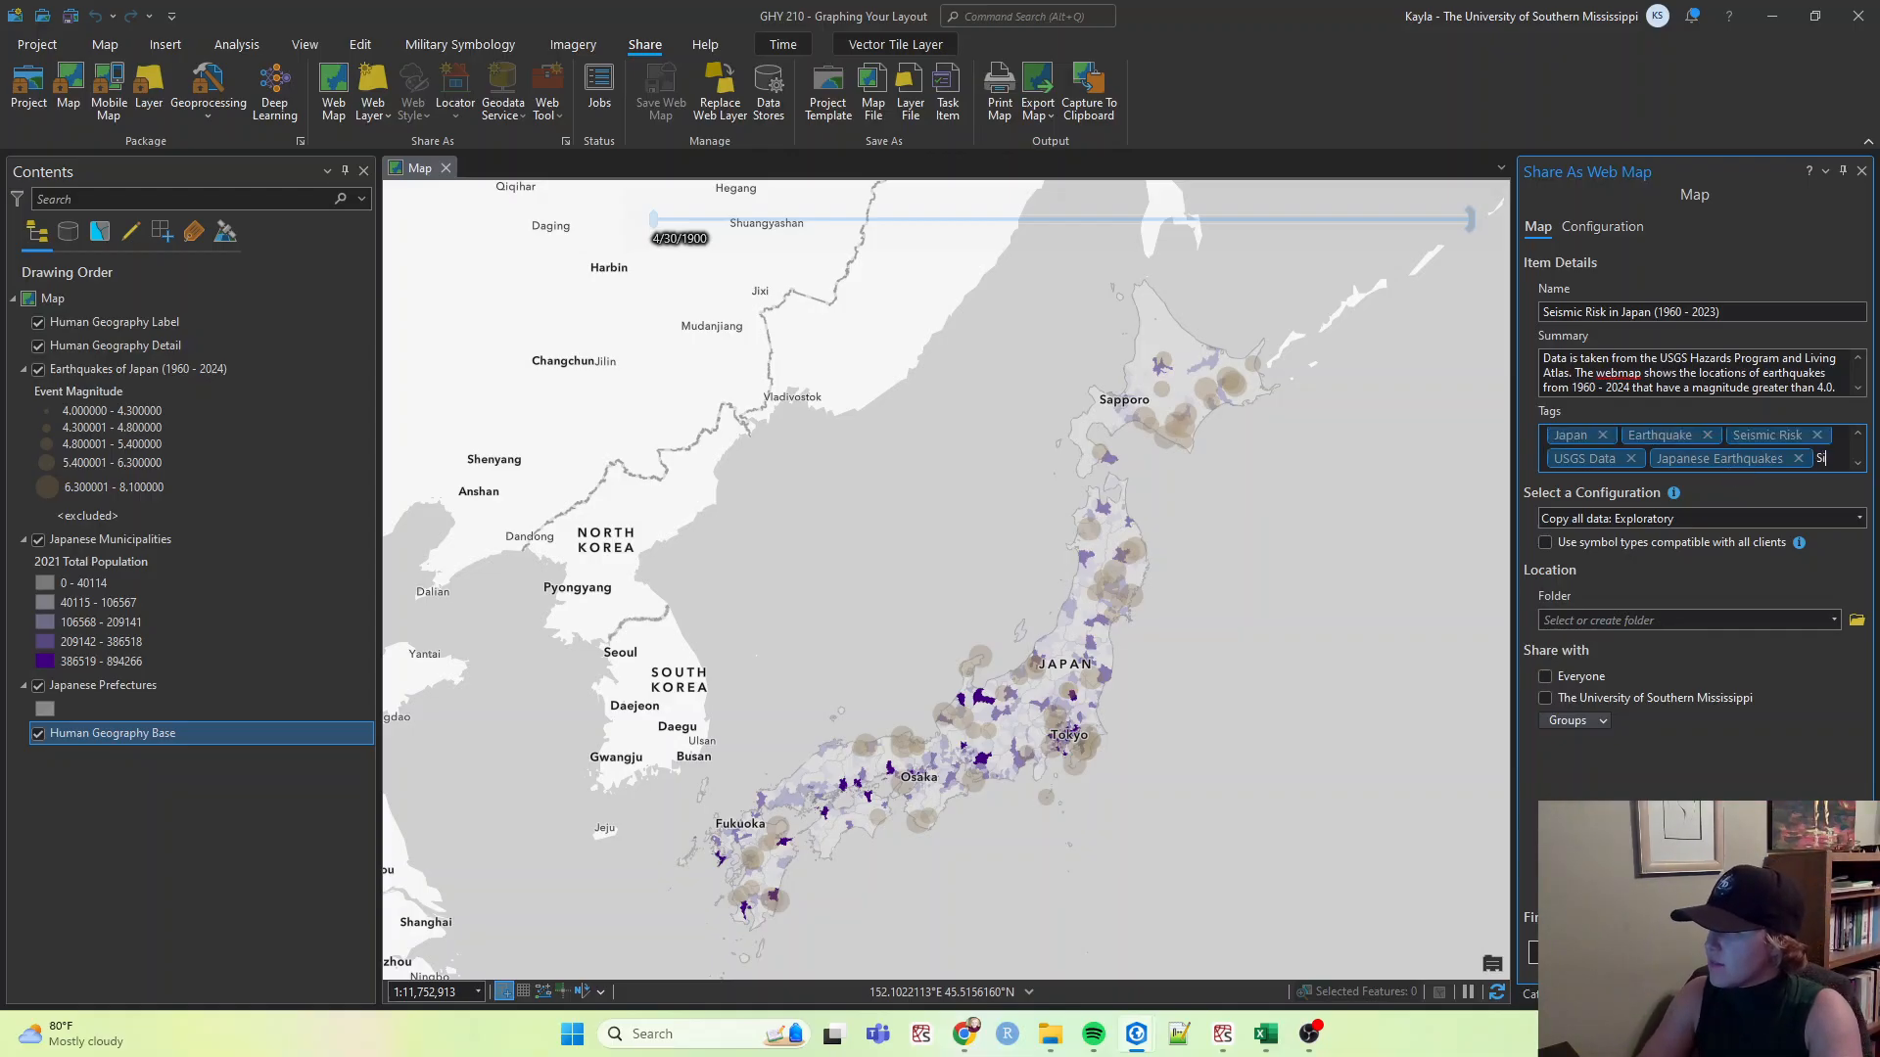
{"action": "type", "text": "eismology"}
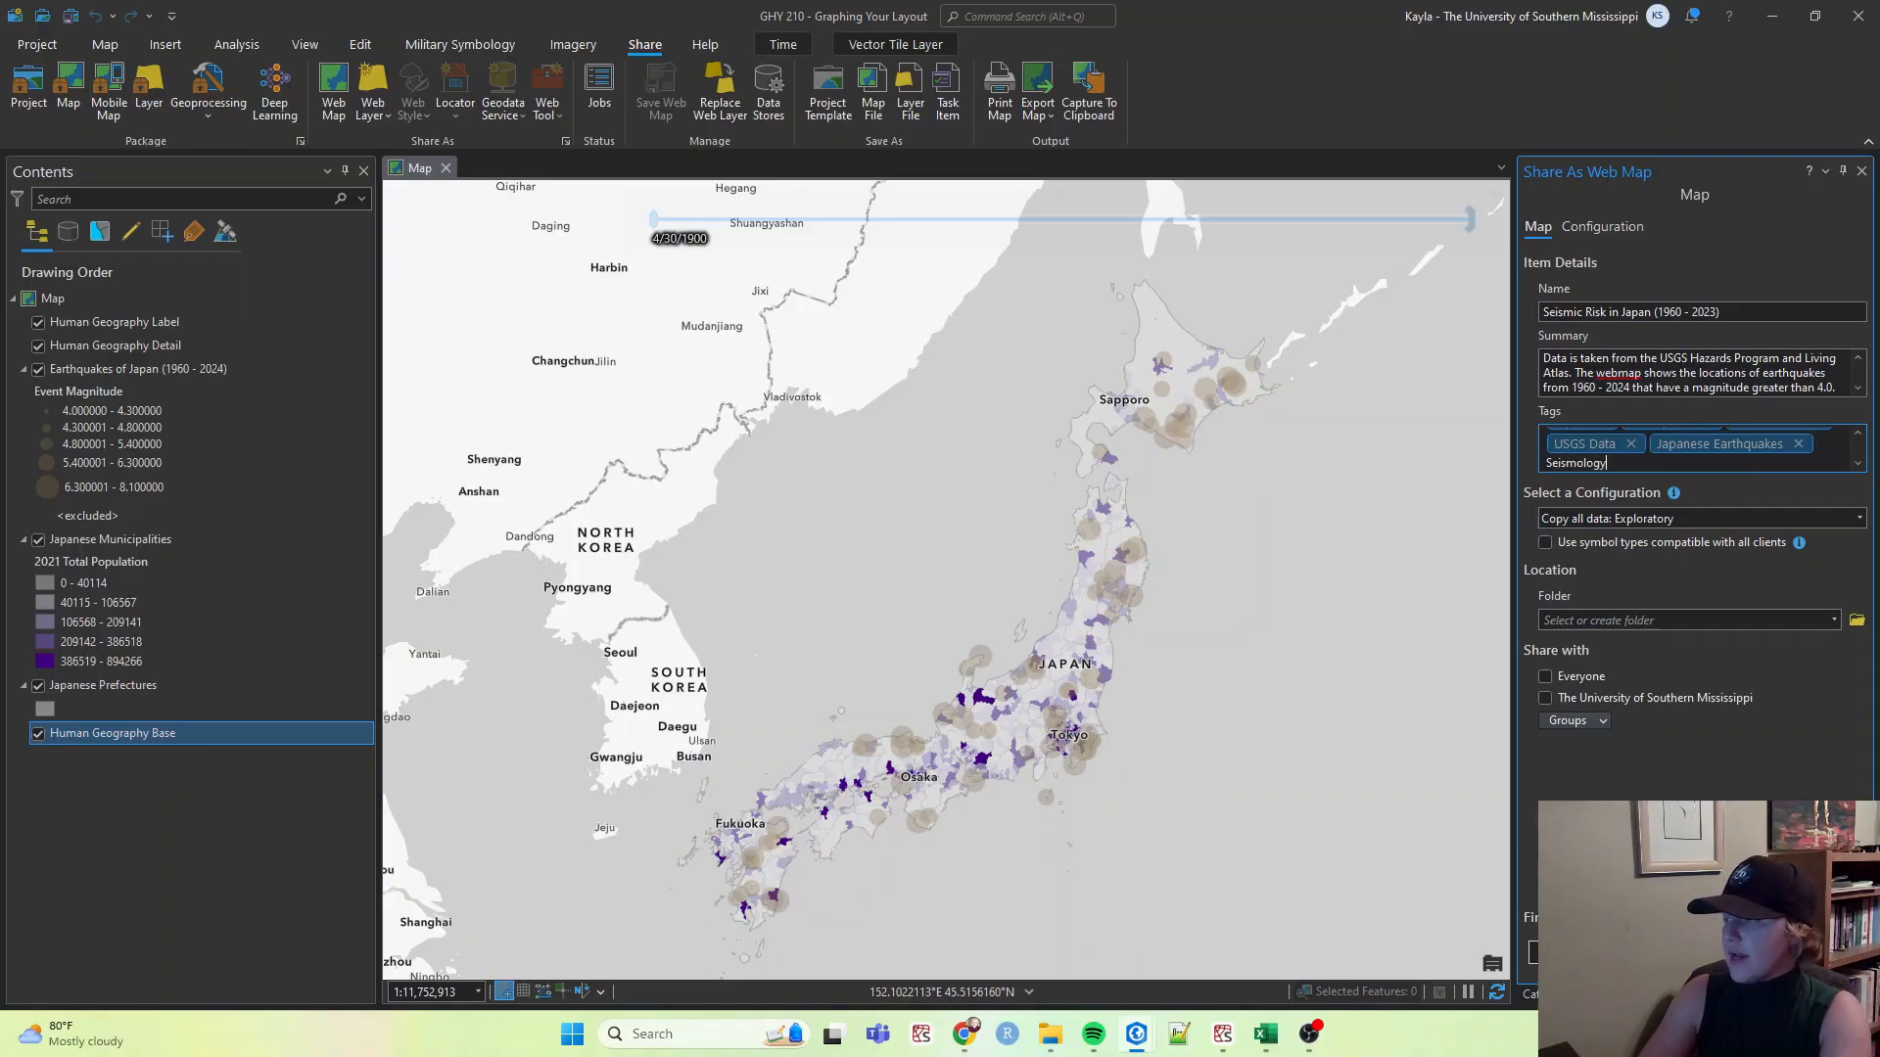
{"action": "key", "text": "Return"}
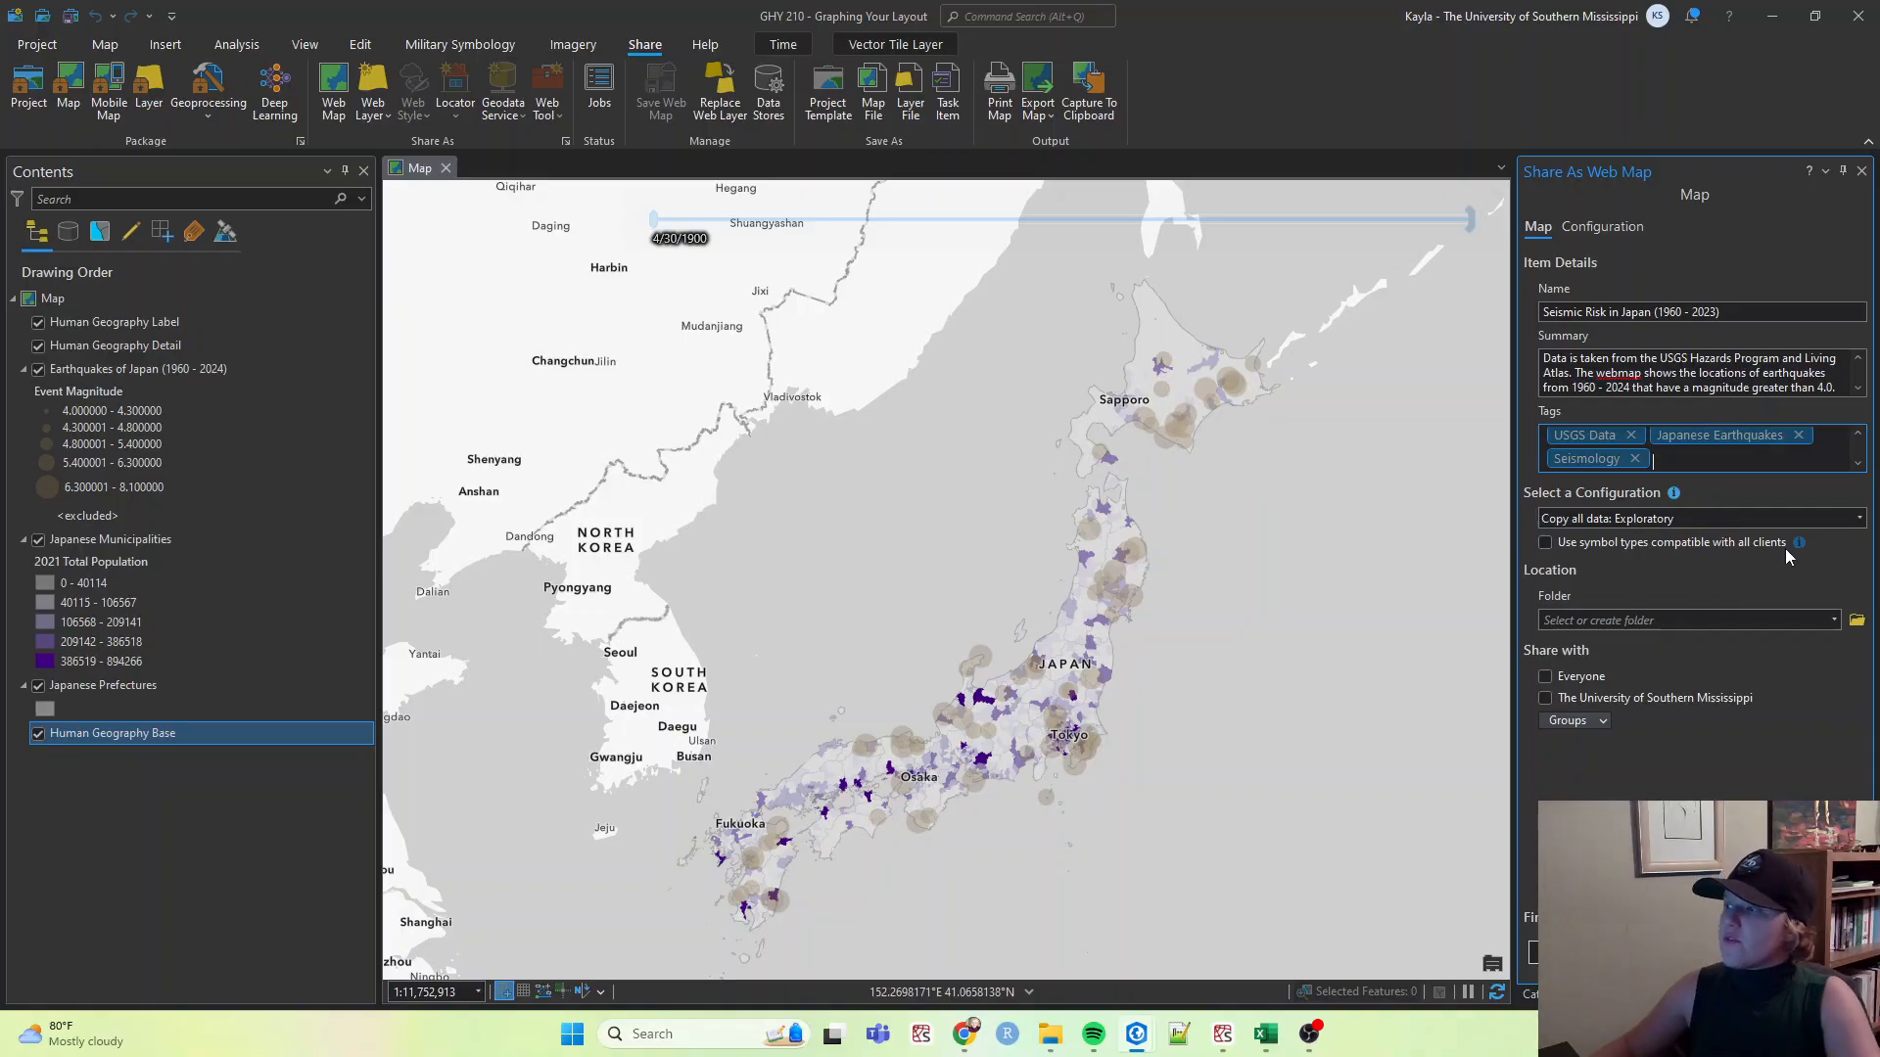
Set the web map's save folder to GHY 210 - Cartography.
{"action": "left_click", "coordinate": [1607, 481]}
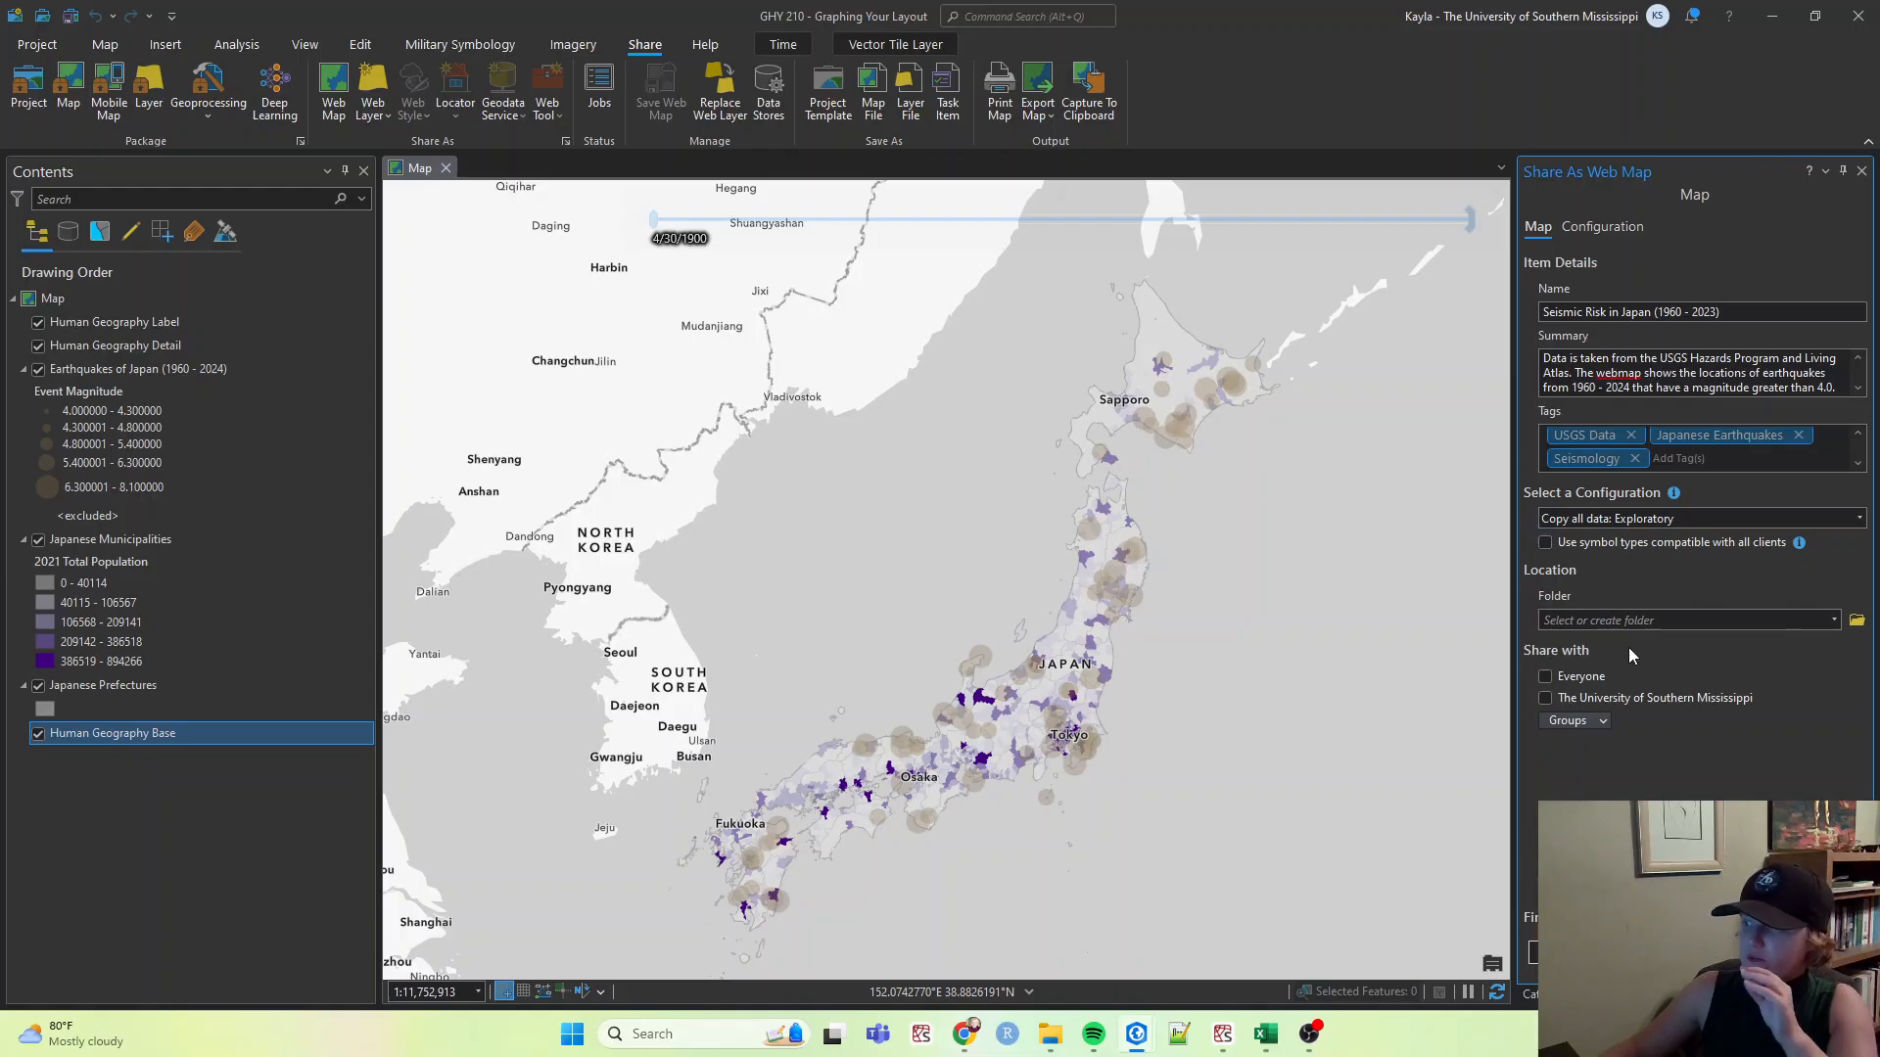
{"action": "left_click", "coordinate": [1838, 624]}
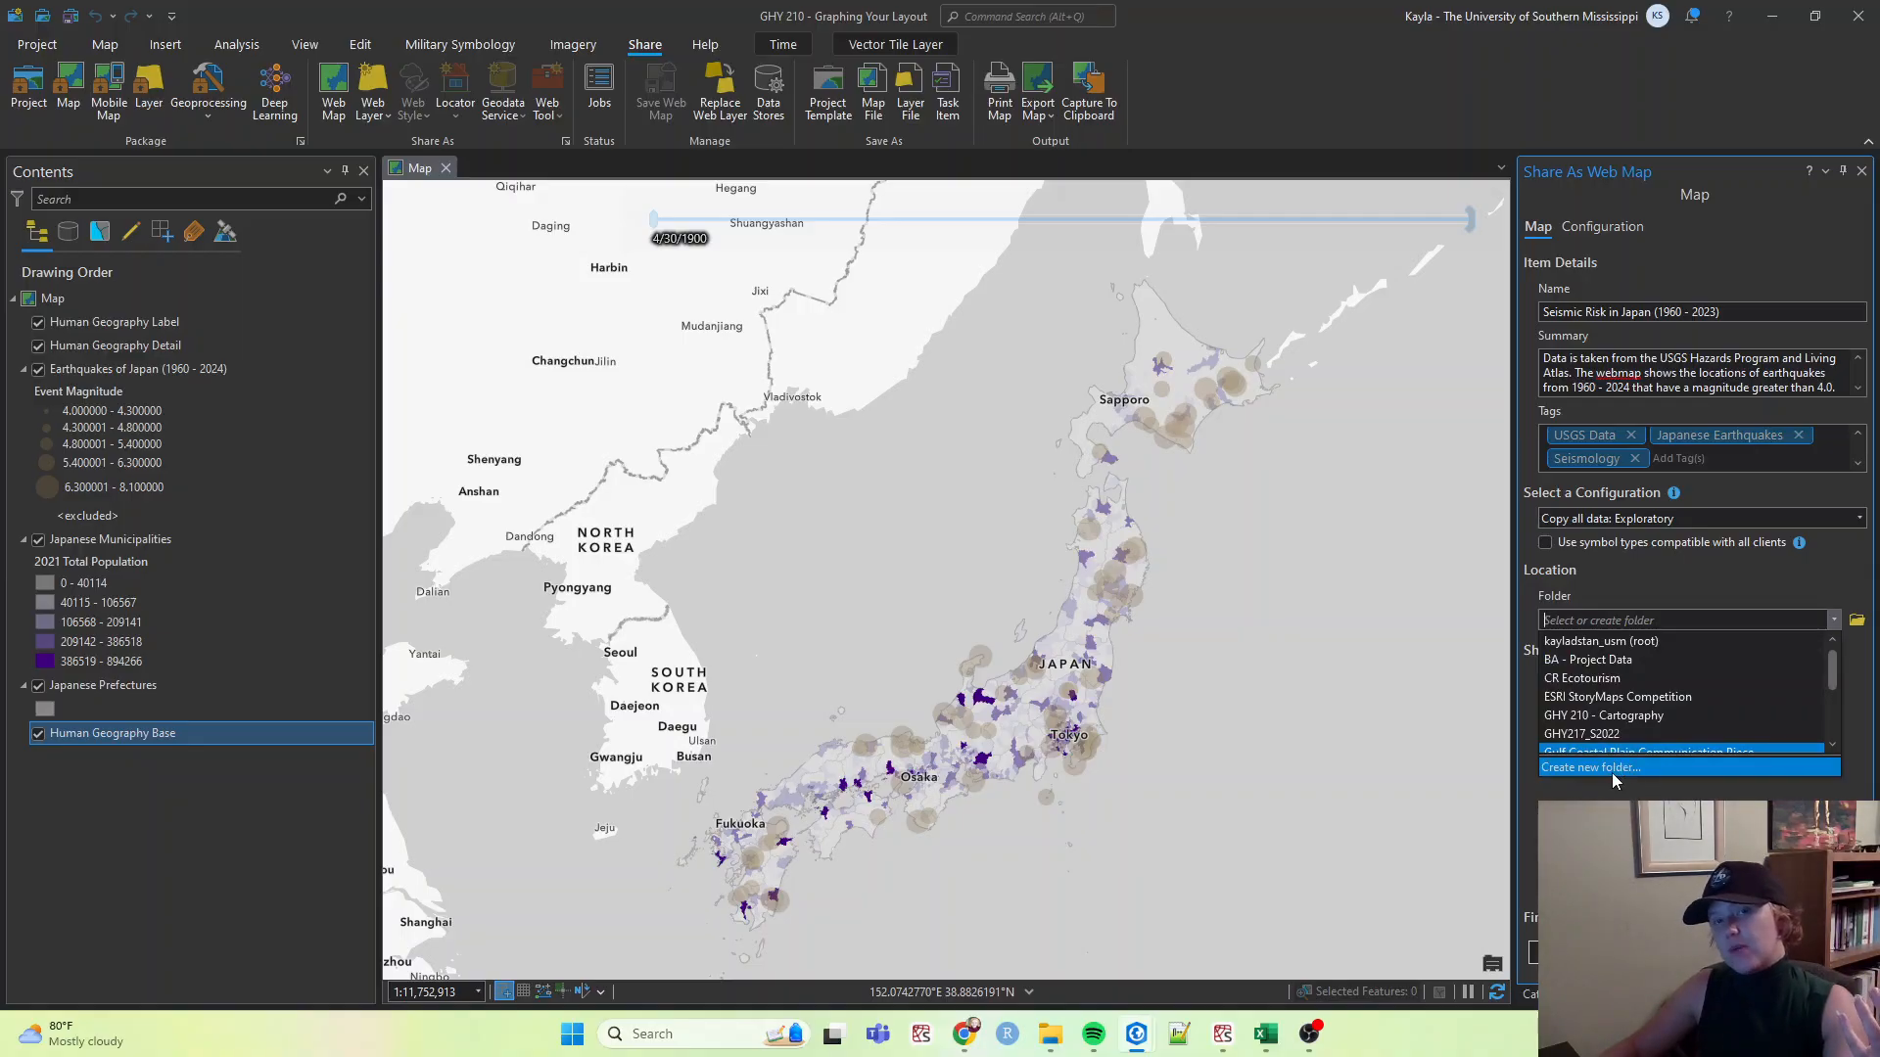
{"action": "left_click", "coordinate": [1592, 722]}
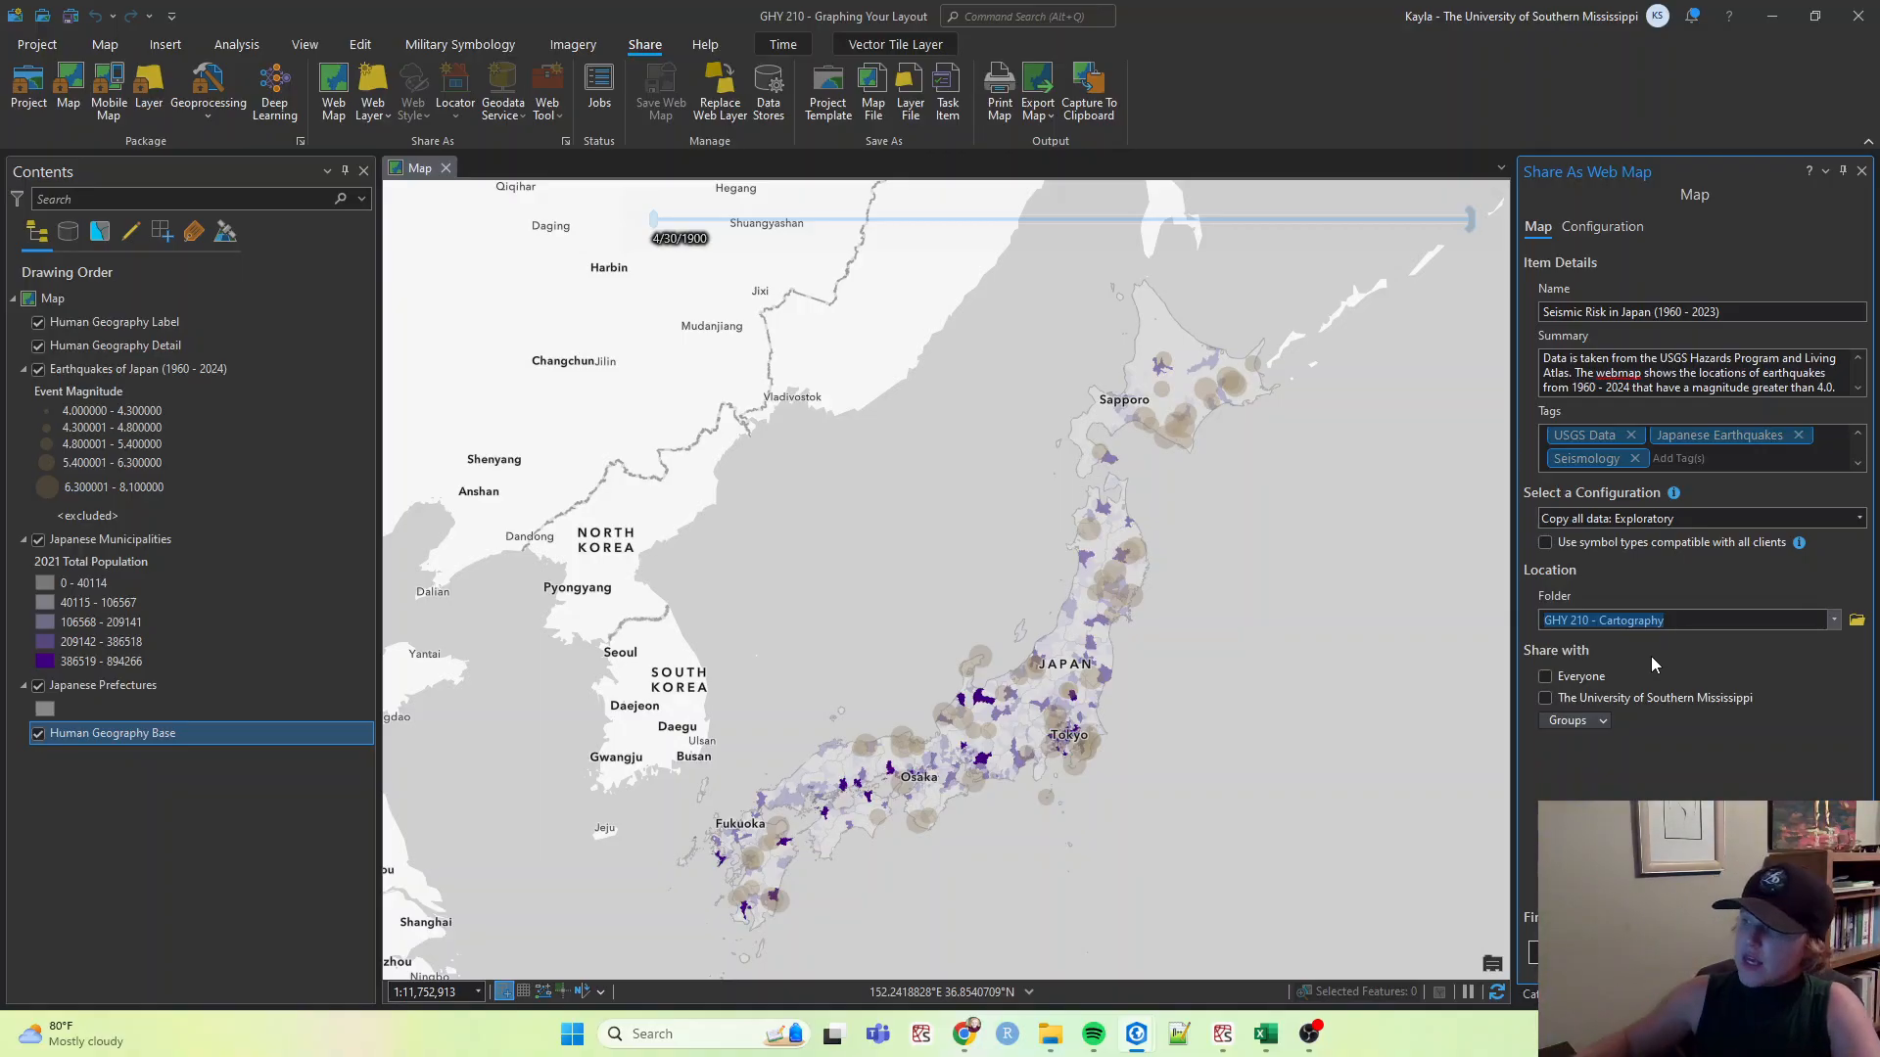
Share the web map with The University of Southern Mississippi.
{"action": "left_click", "coordinate": [1602, 231]}
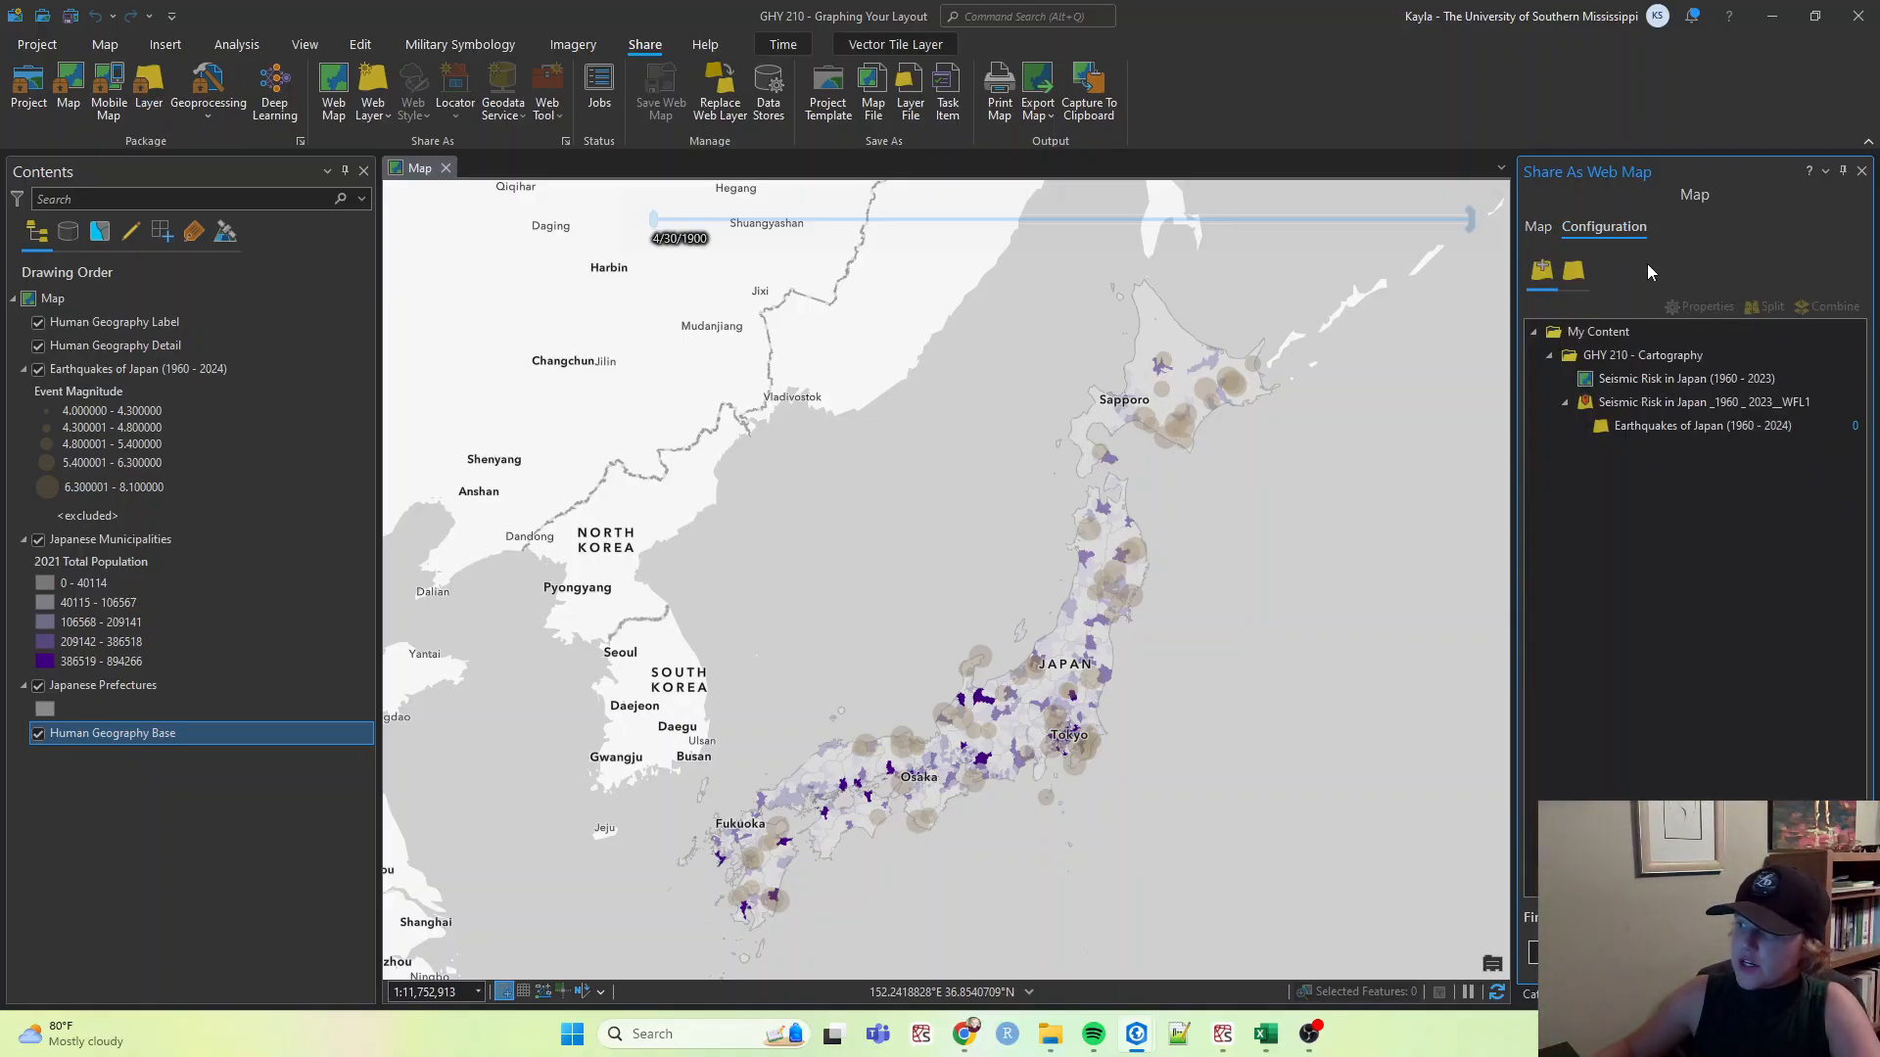
{"action": "left_click", "coordinate": [1538, 226]}
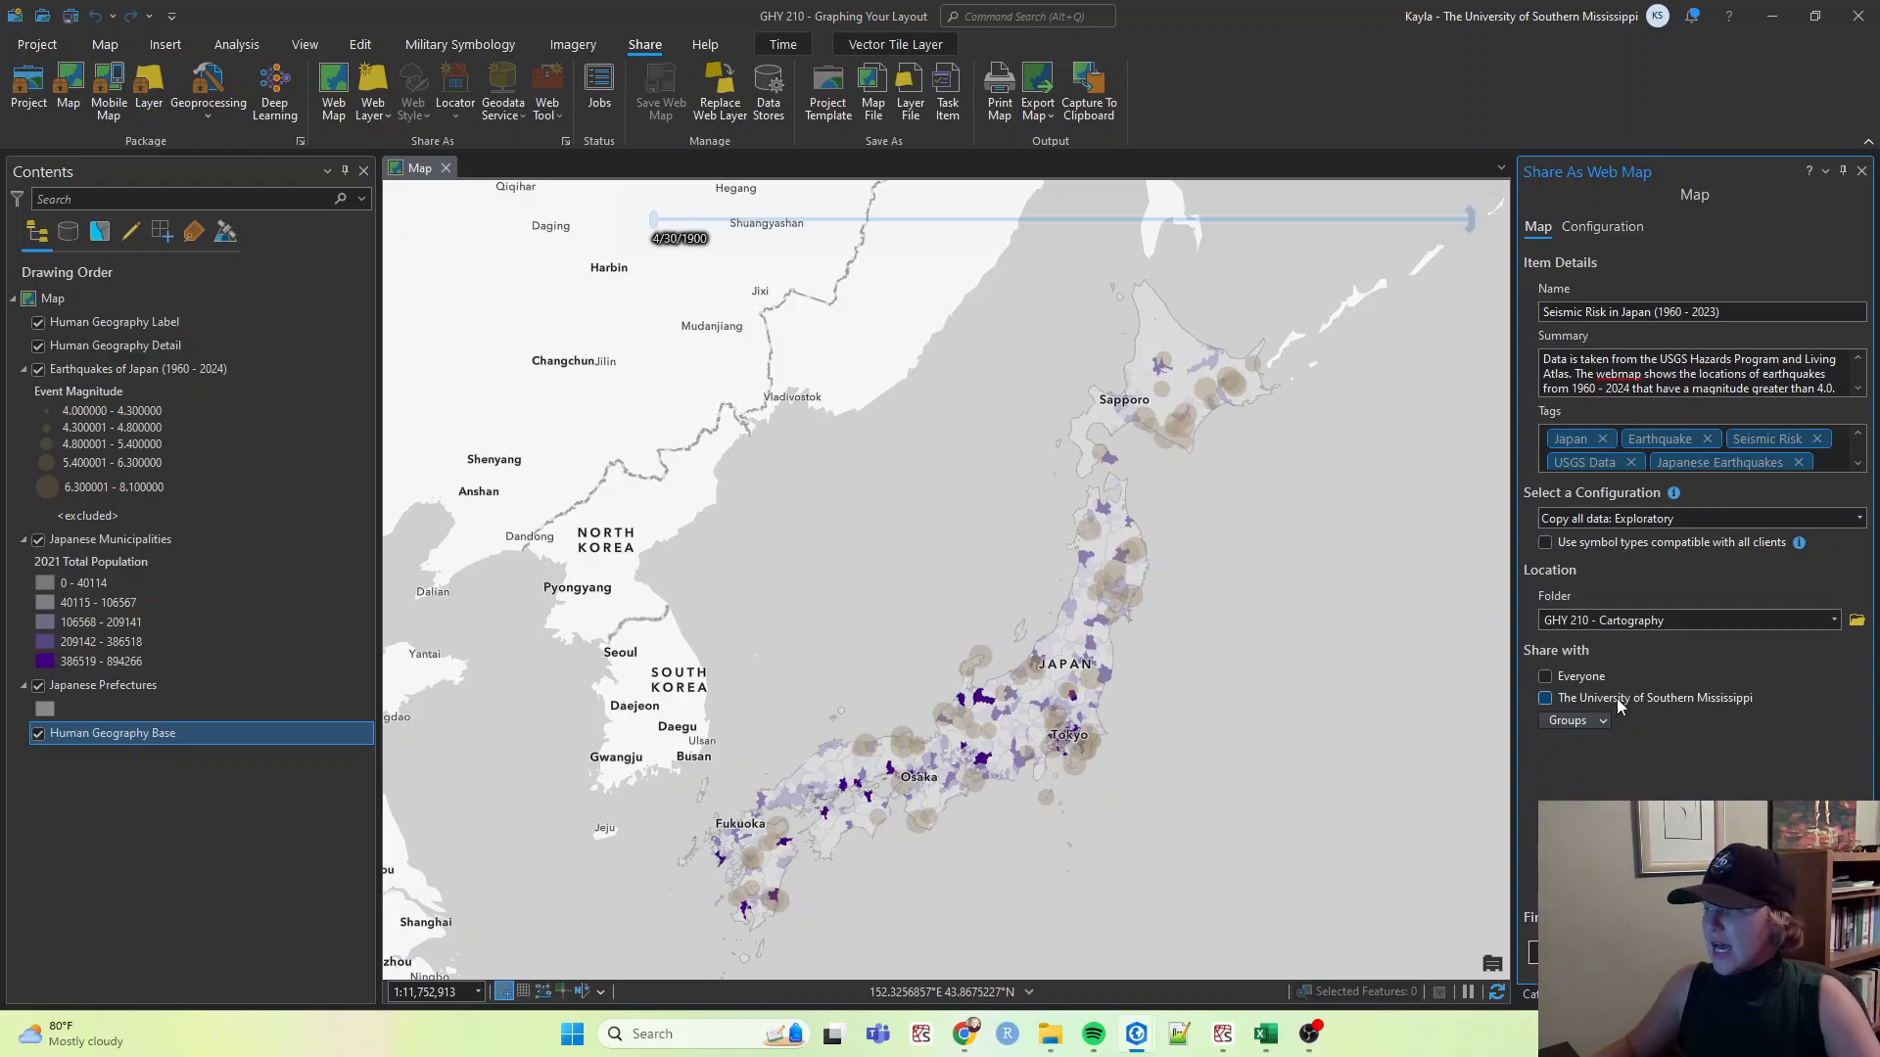
{"action": "left_click", "coordinate": [1544, 698]}
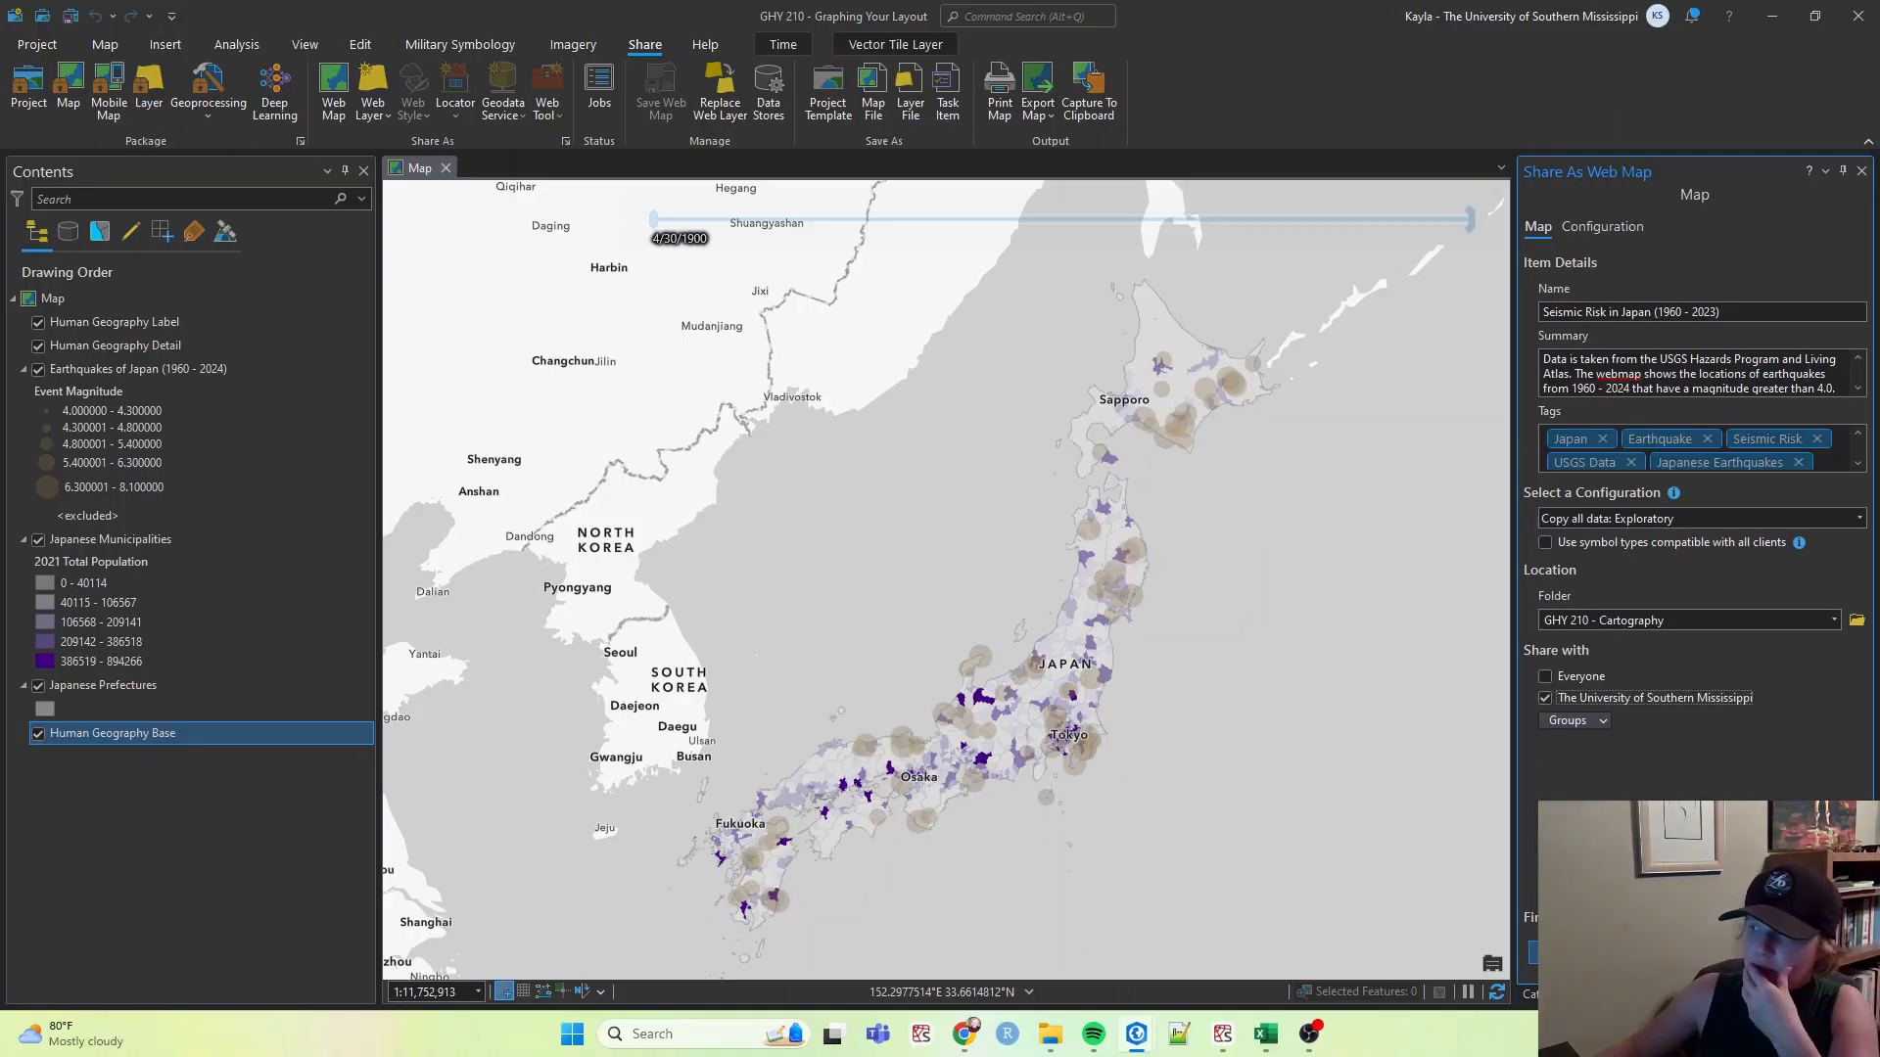
Analyze the web map and open the help page for its pop-up text element warning.
{"action": "left_click", "coordinate": [1563, 952]}
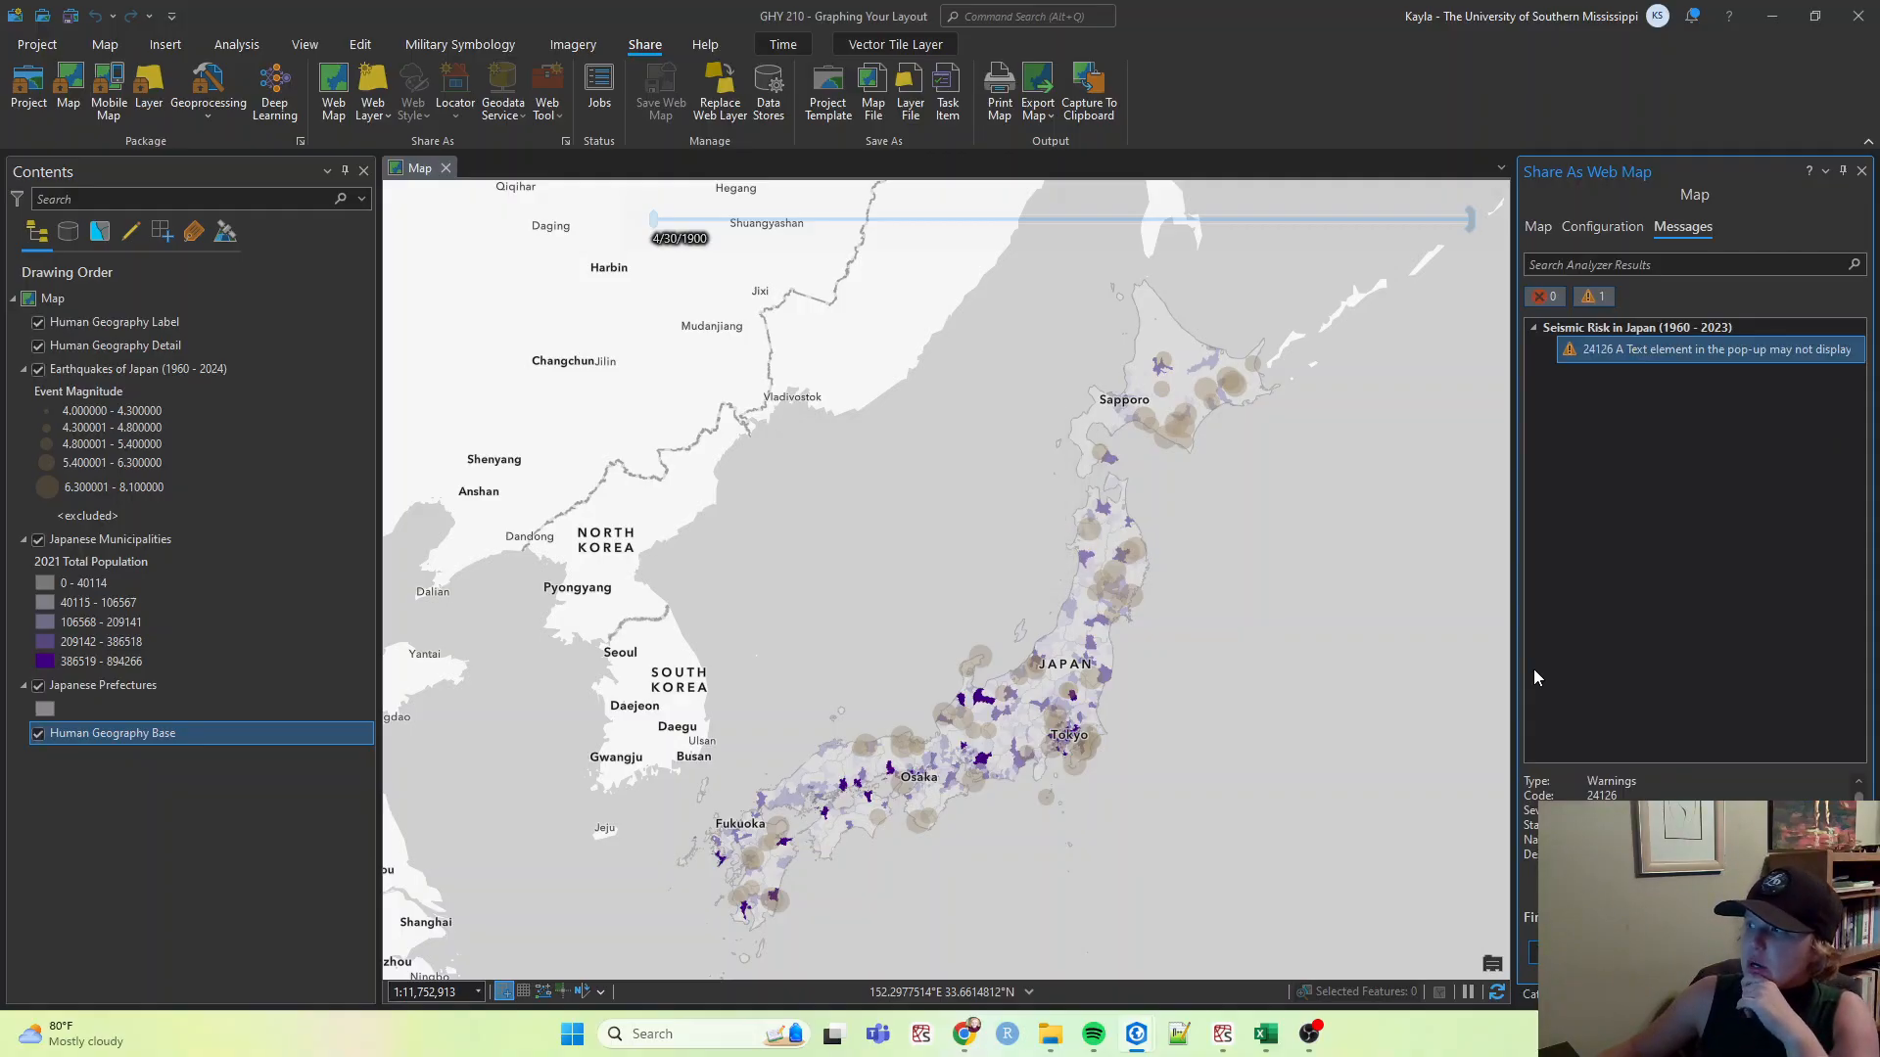
{"action": "mouse_move", "coordinate": [1572, 355]}
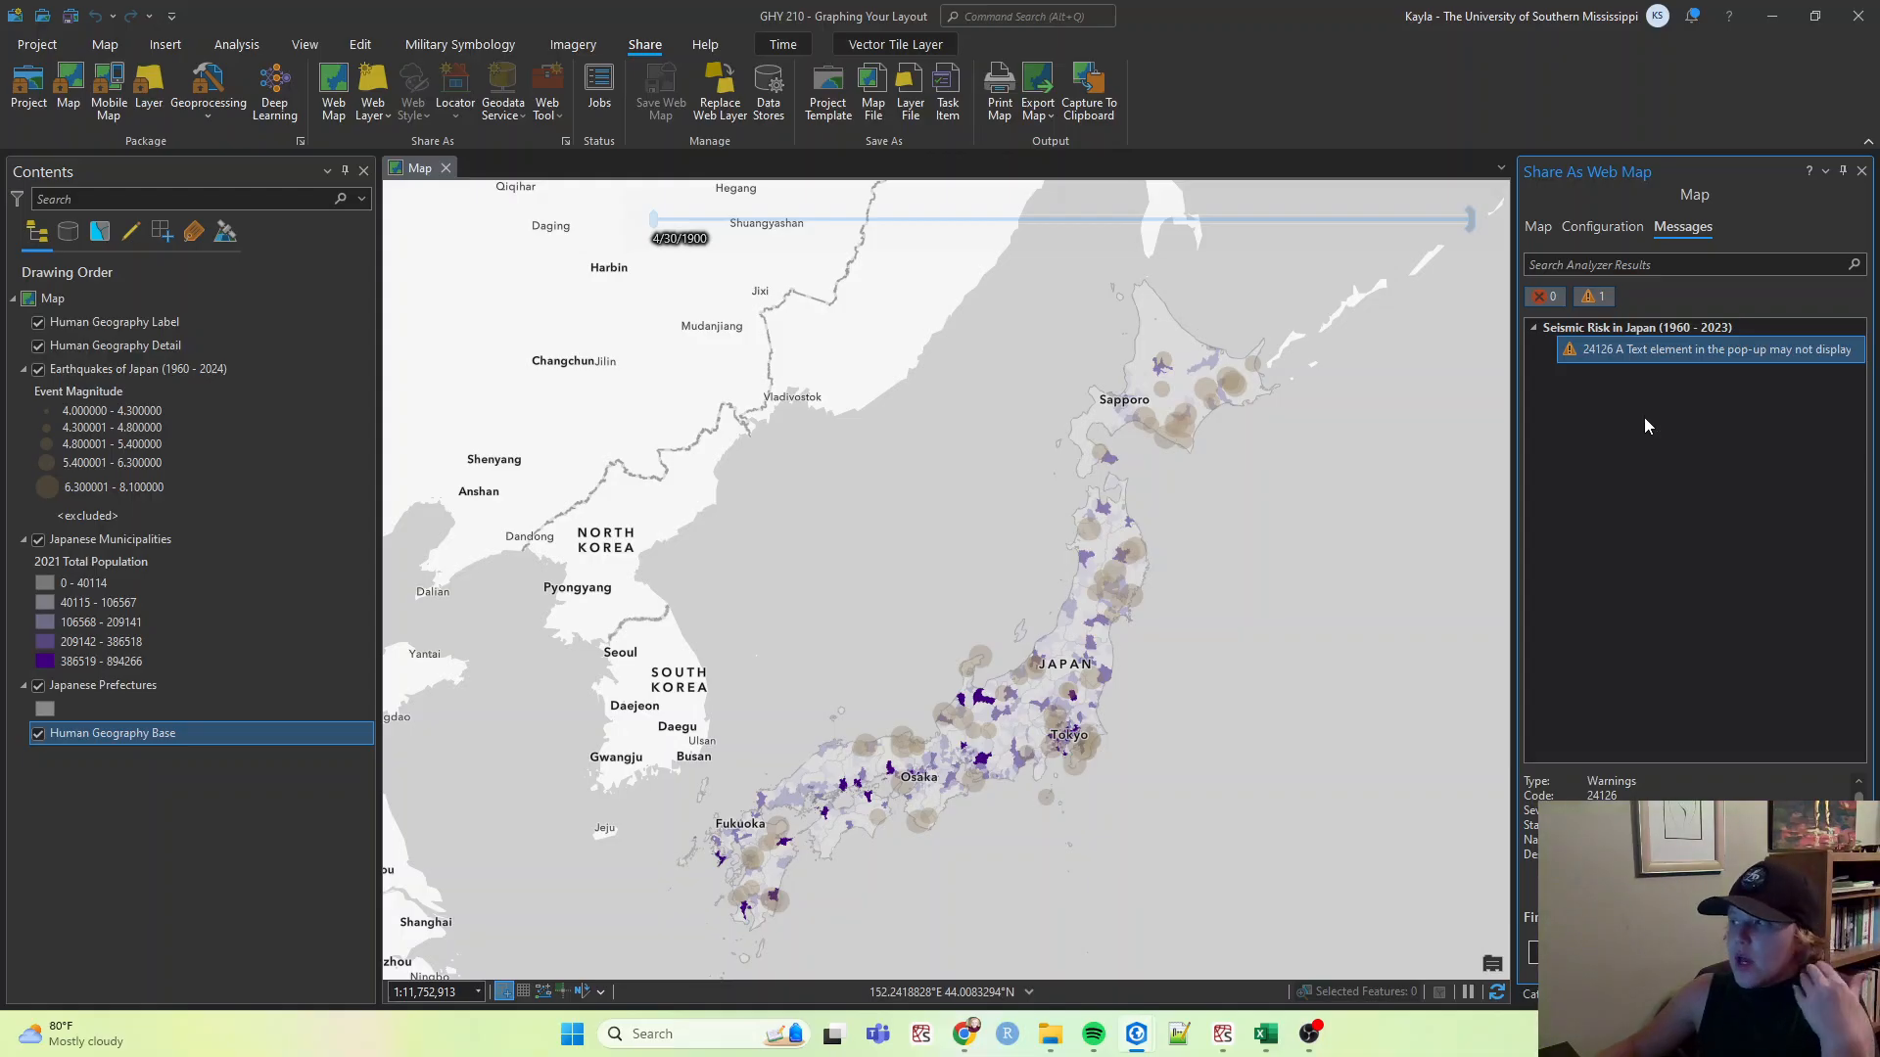
{"action": "left_click", "coordinate": [1571, 349]}
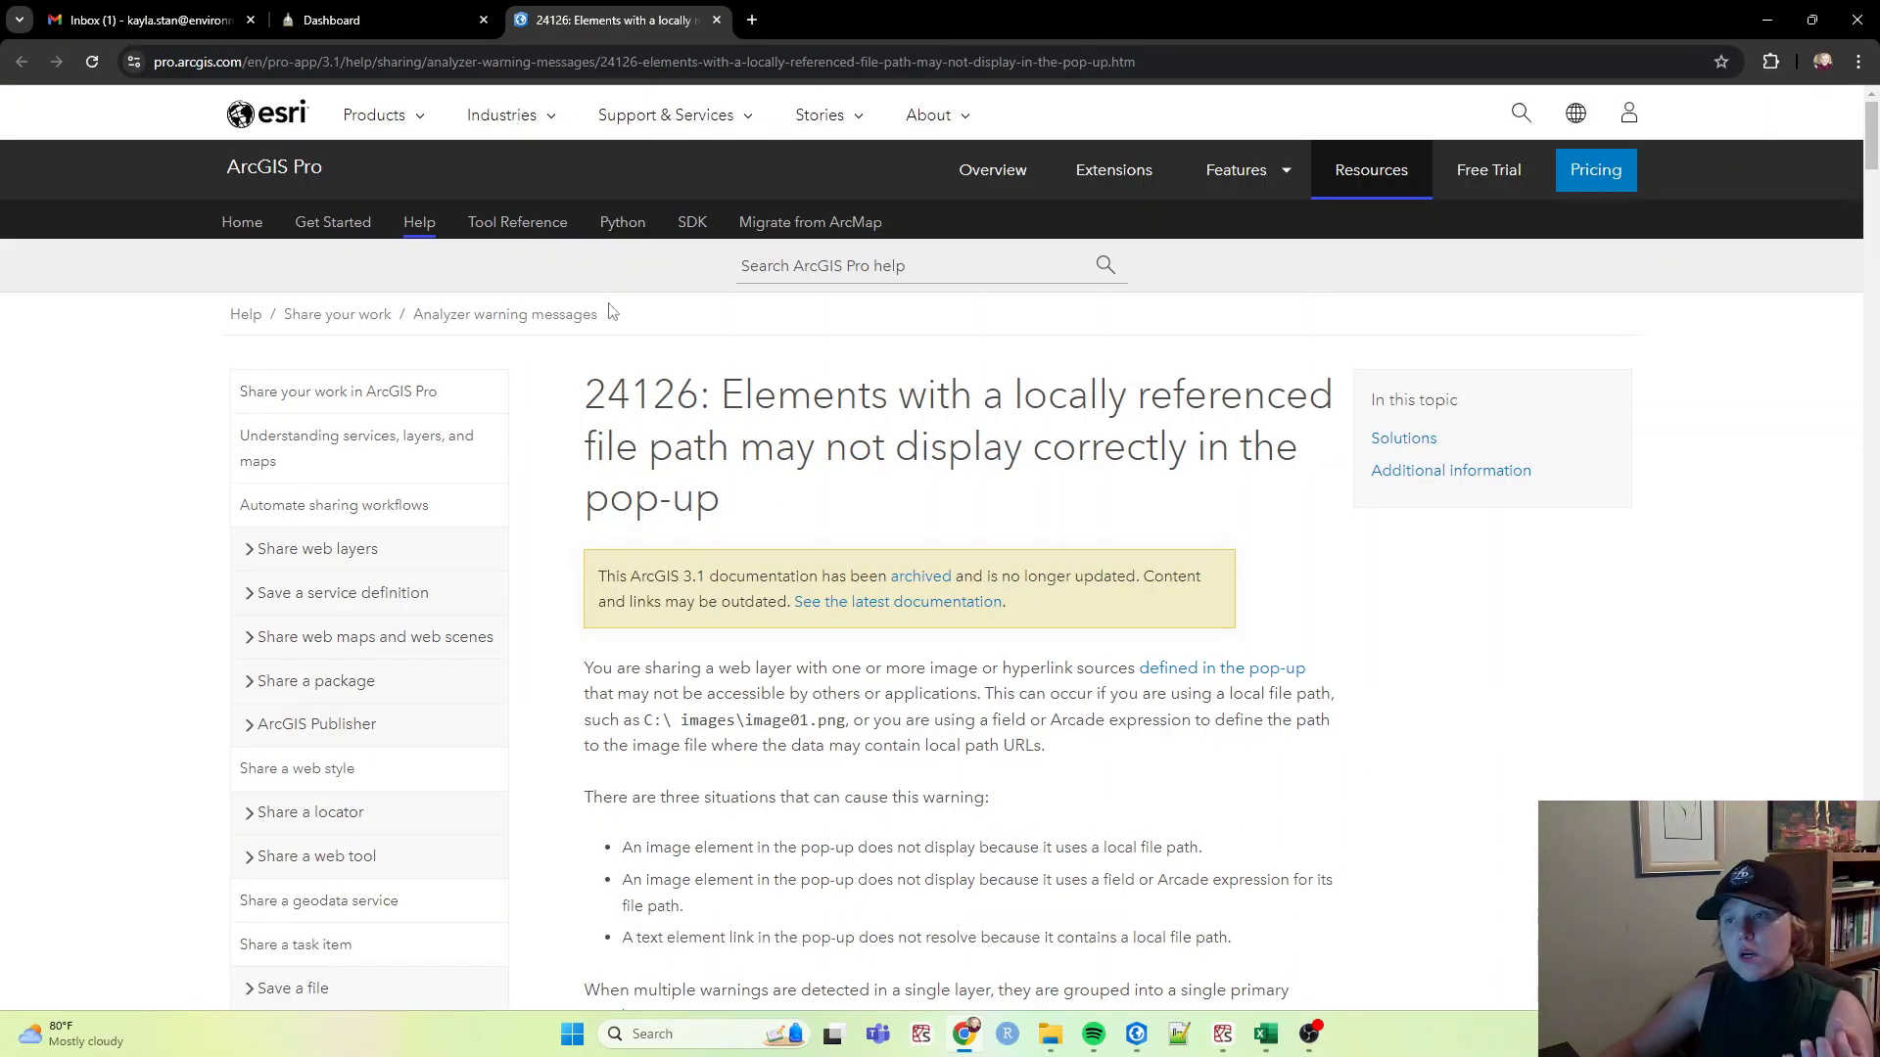
{"action": "left_click", "coordinate": [1766, 20]}
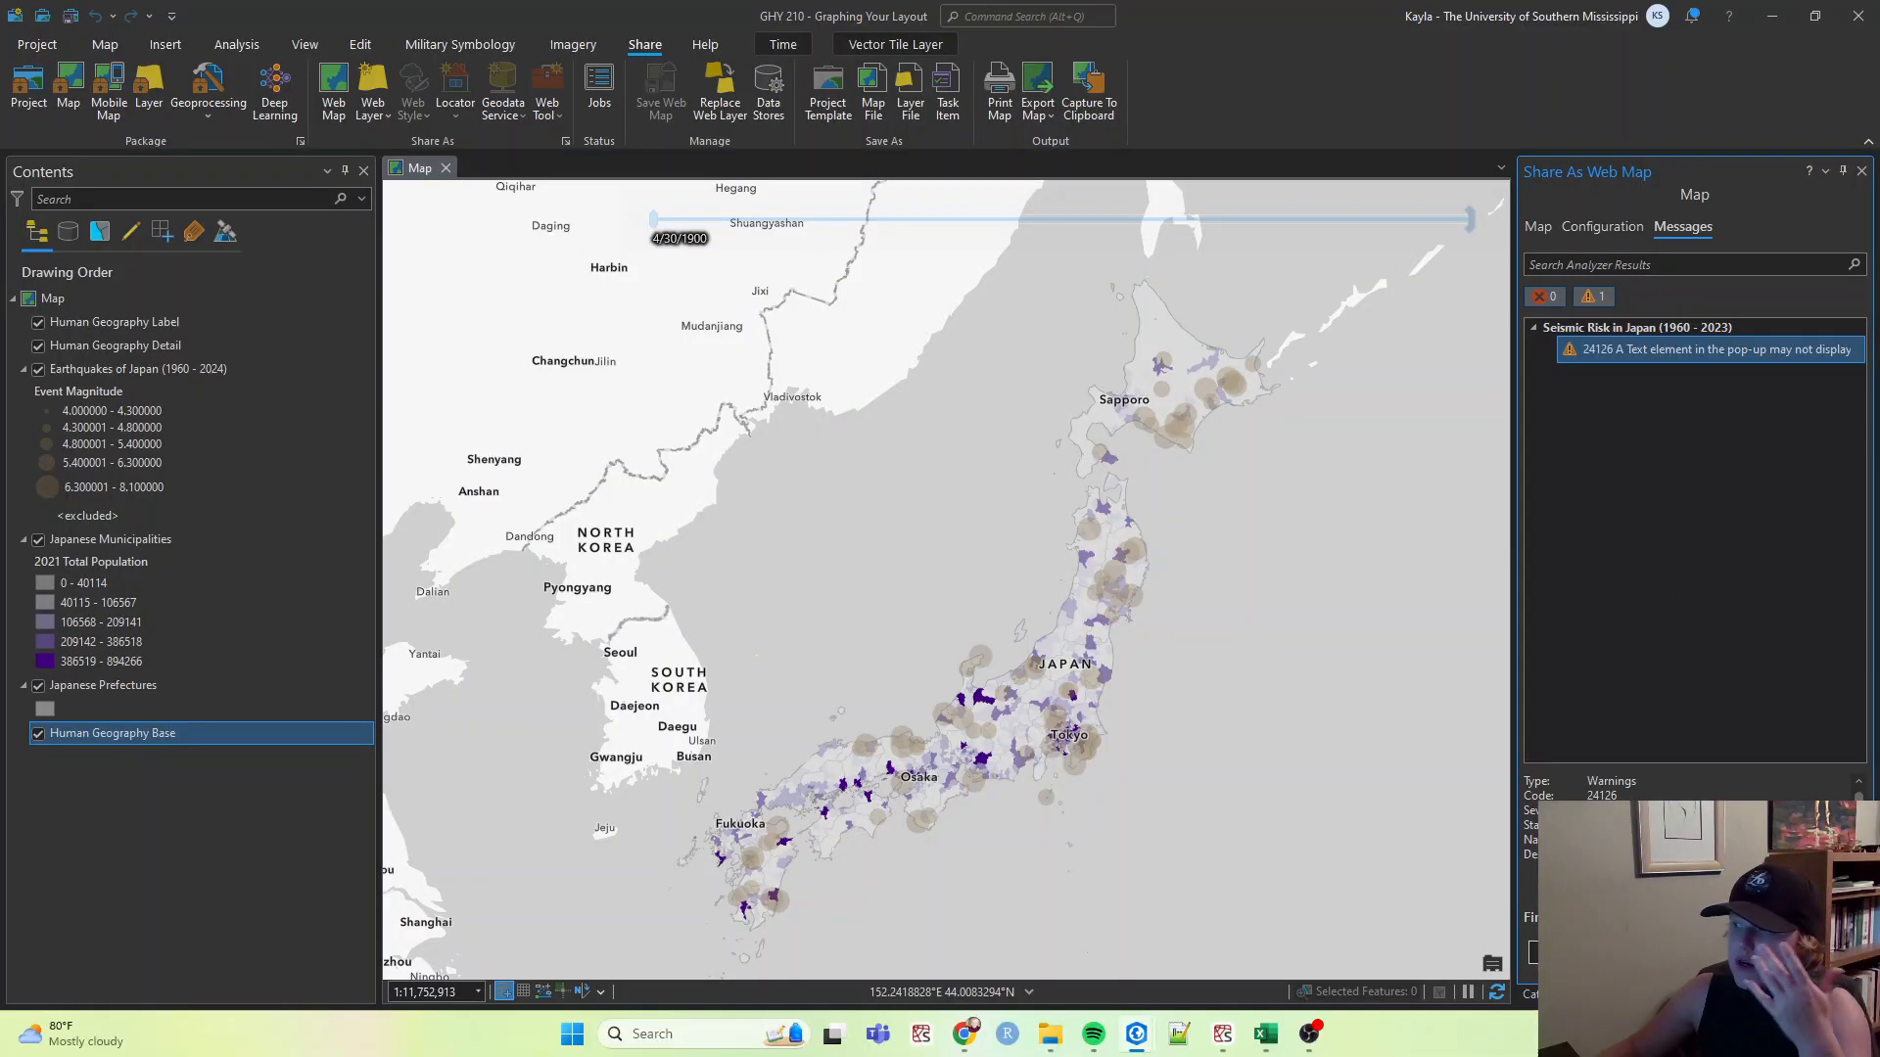
Publish the web map to the portal.
{"action": "left_click", "coordinate": [1657, 953]}
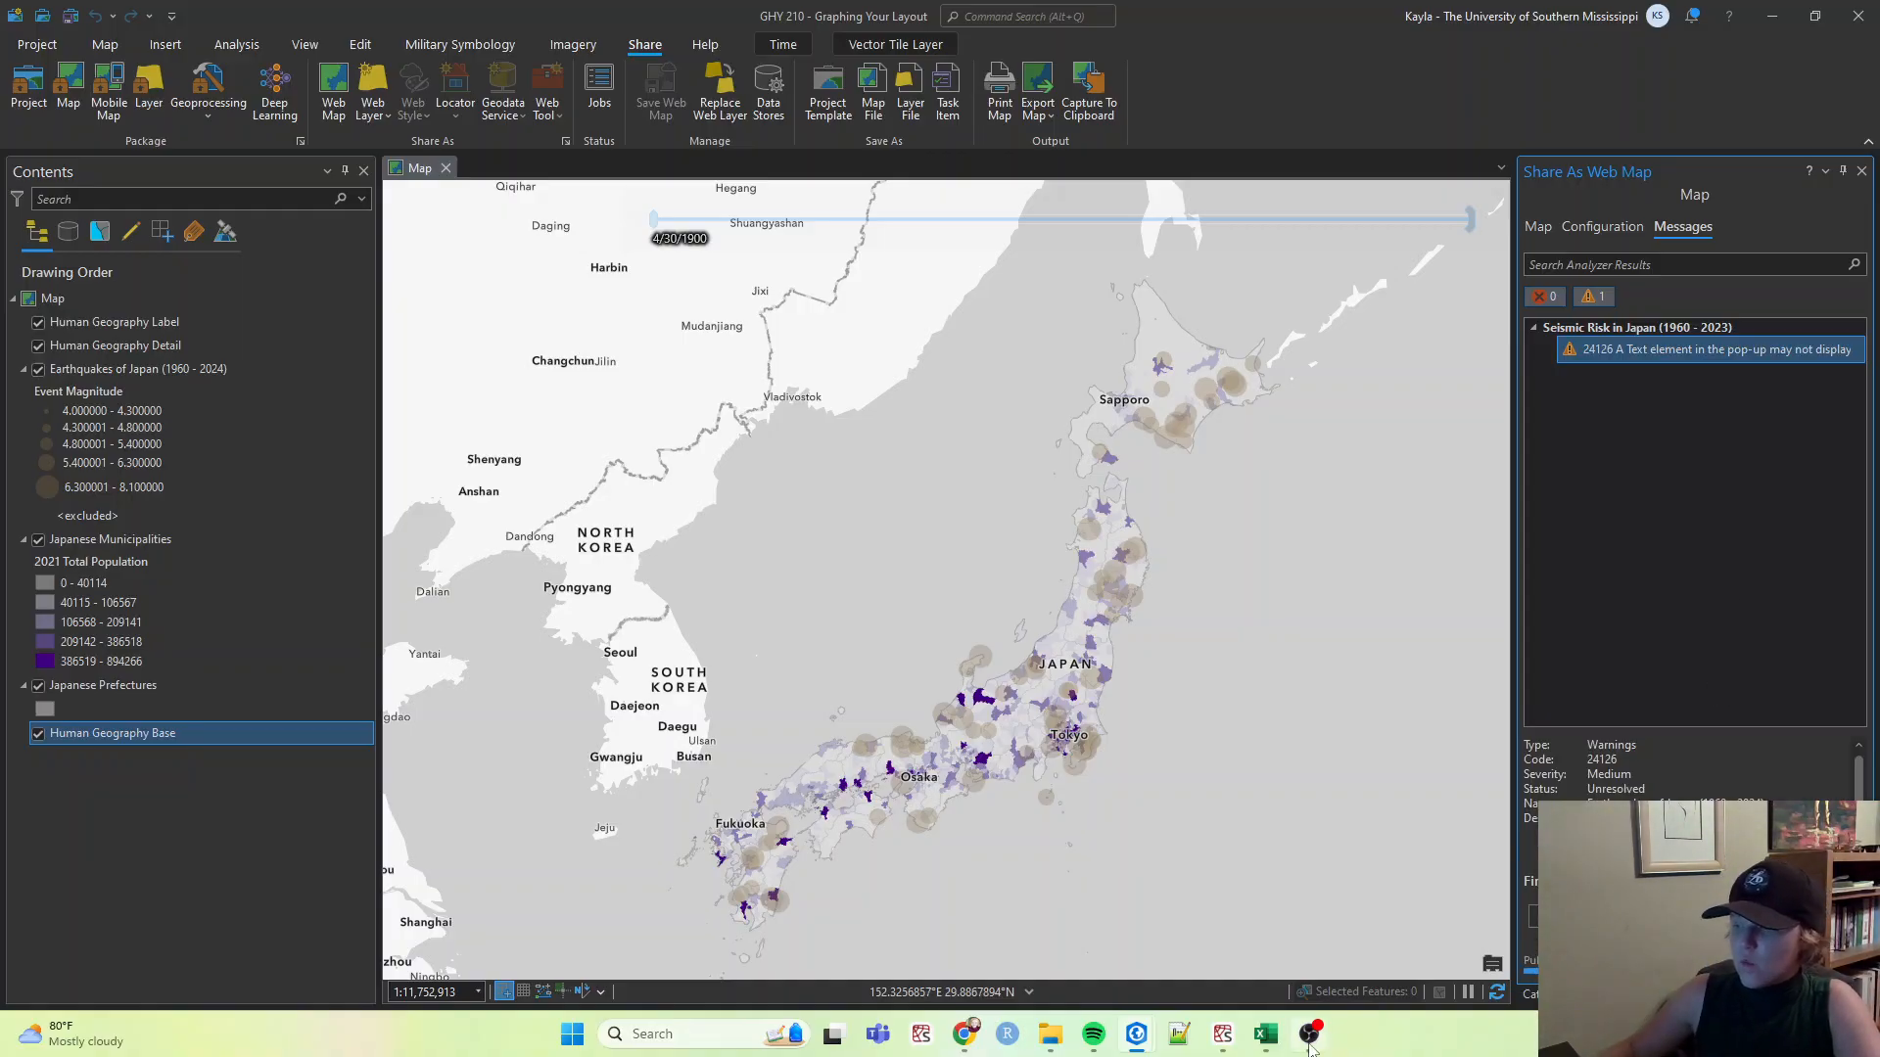
{"action": "mouse_move", "coordinate": [1312, 1050]}
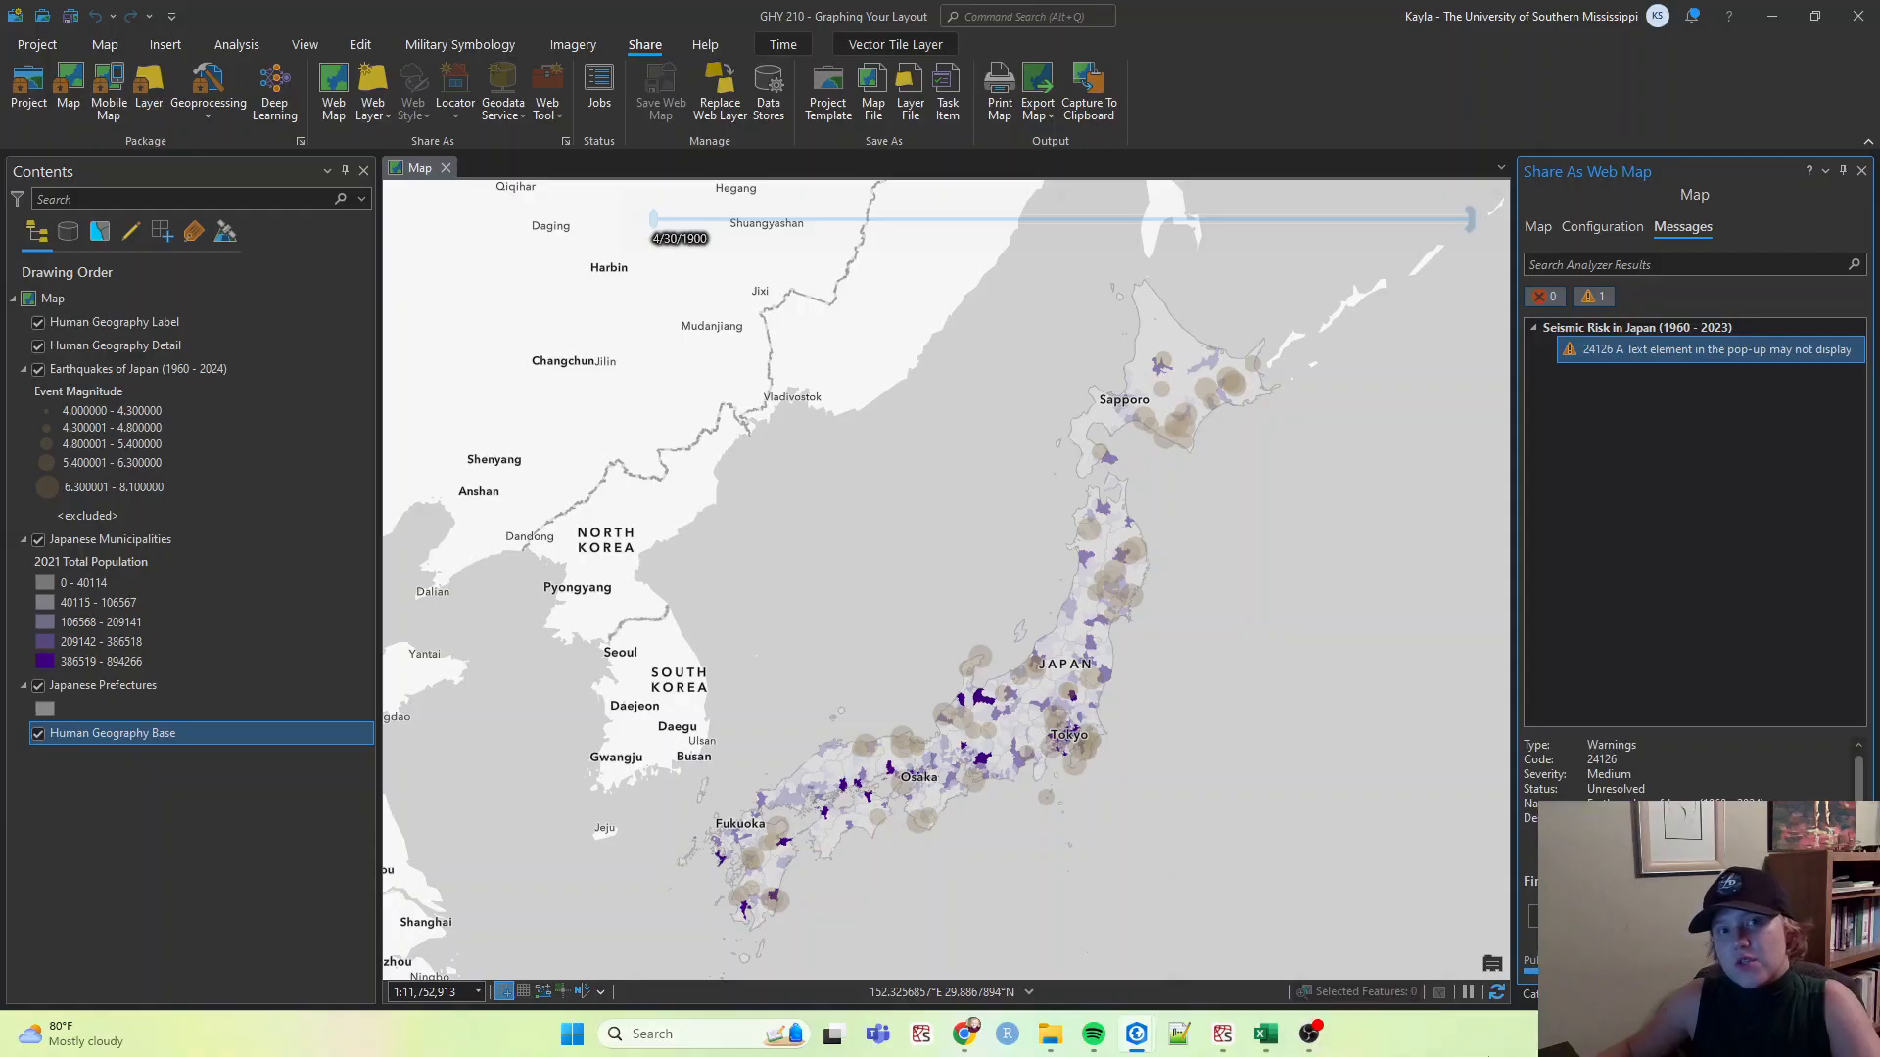